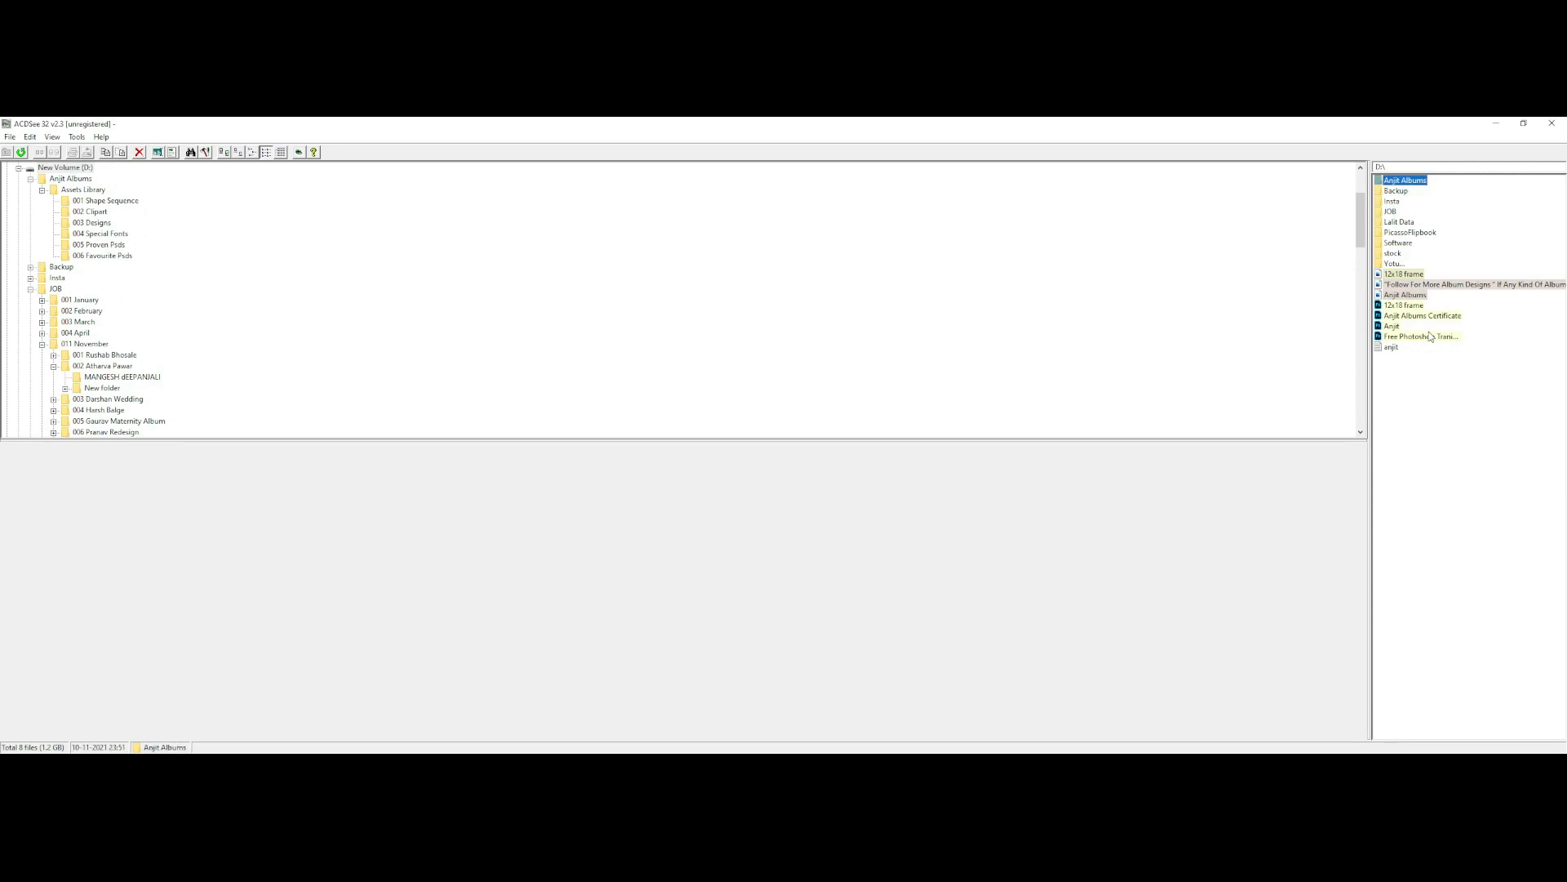
- Open the Assets Library folder inside Anjit Albums and look through its subfolders
key("Return")
key("Down")
key("Down")
key("Down")
key("Return")
key("BackSpace")
key("Up")
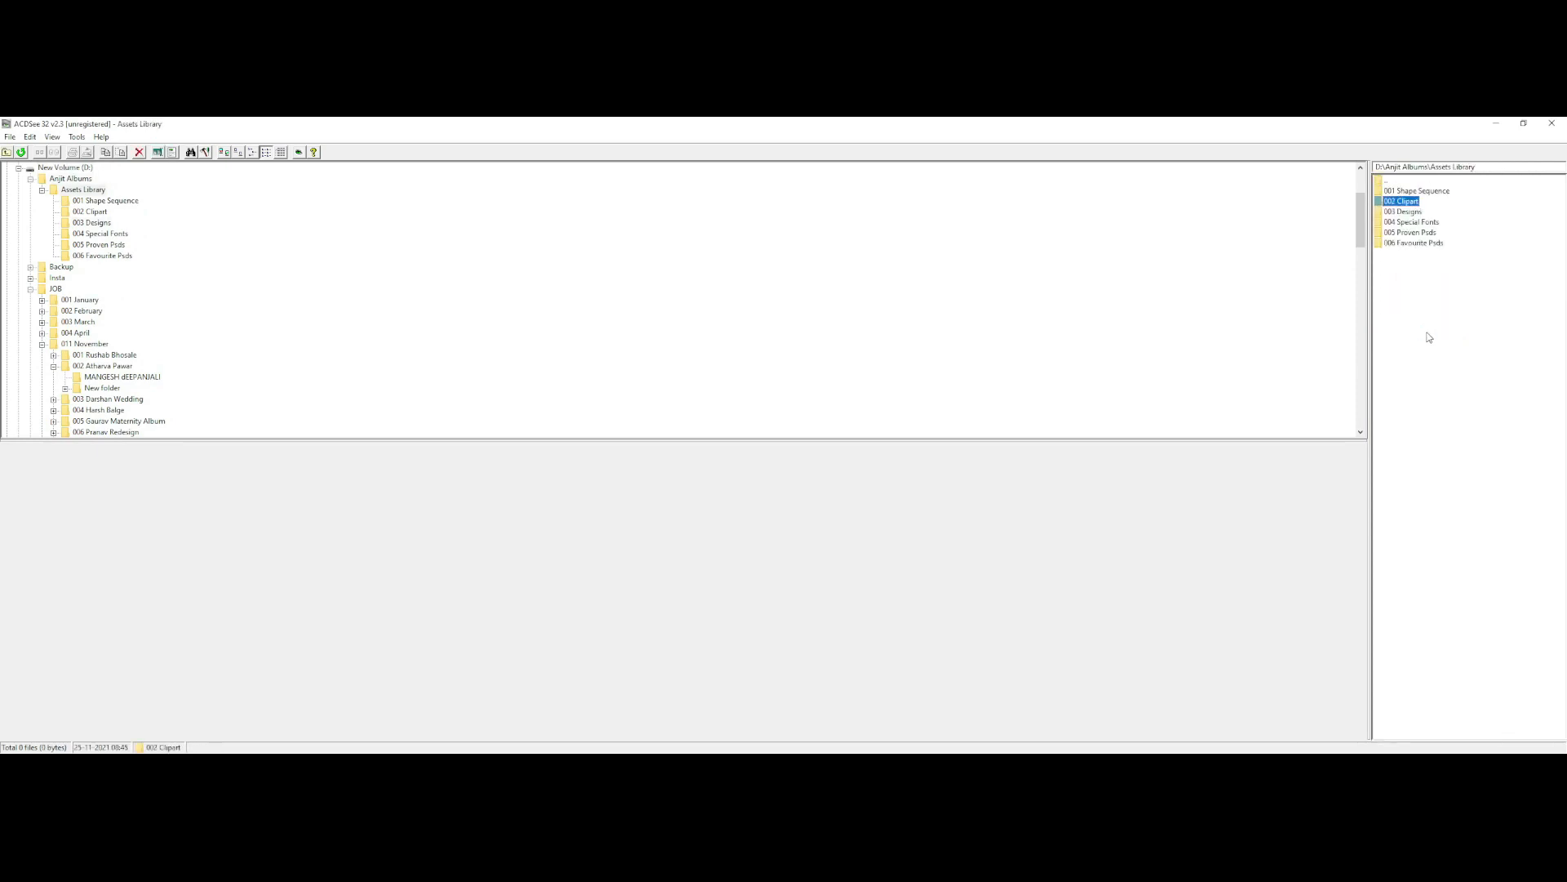
key("Return")
key("Down")
key("Down")
key("Down")
key("BackSpace")
key("Up")
- Preview the box layout templates in the 001 Shape Sequence folder
key("Return")
key("Down")
key("Down")
key("Down")
key("Down")
key("Down")
key("Down")
key("Down")
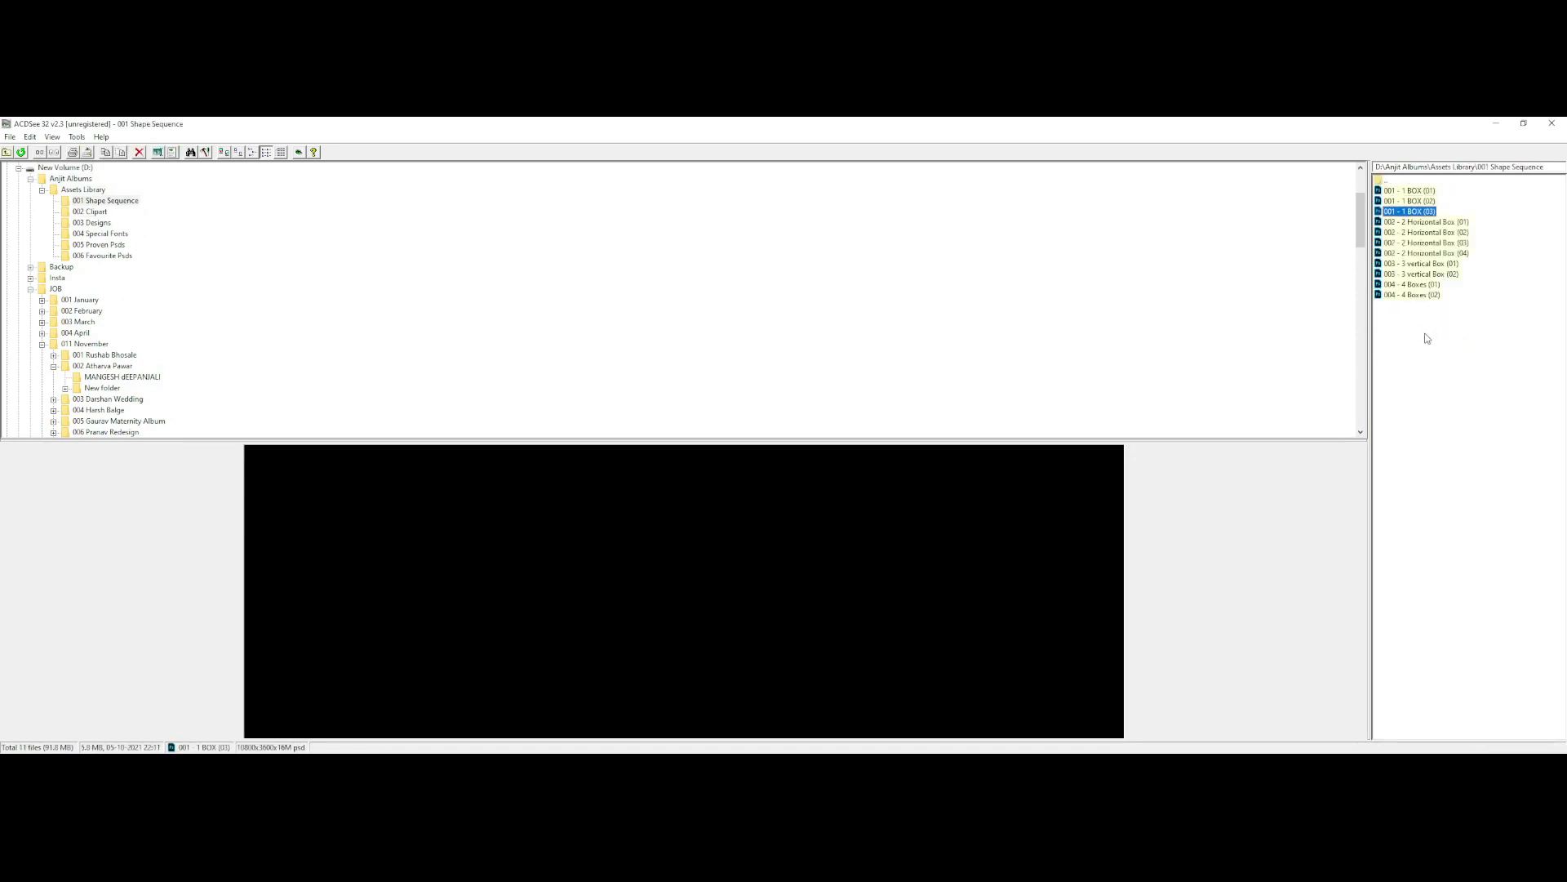
key("Down")
key("Up")
key("Down")
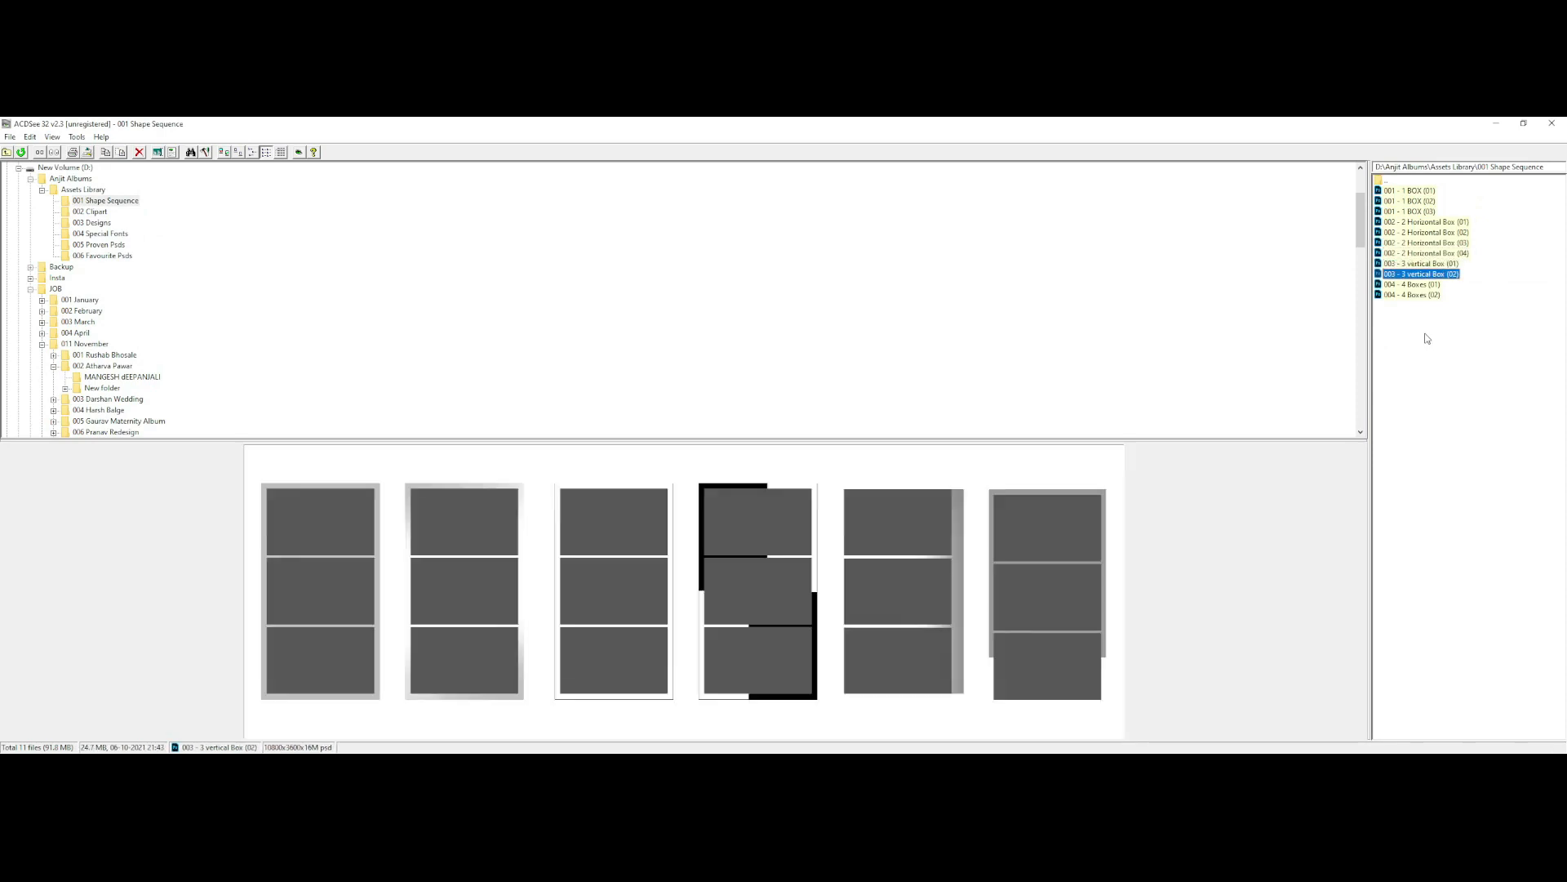
key("Down")
key("Up")
key("Up")
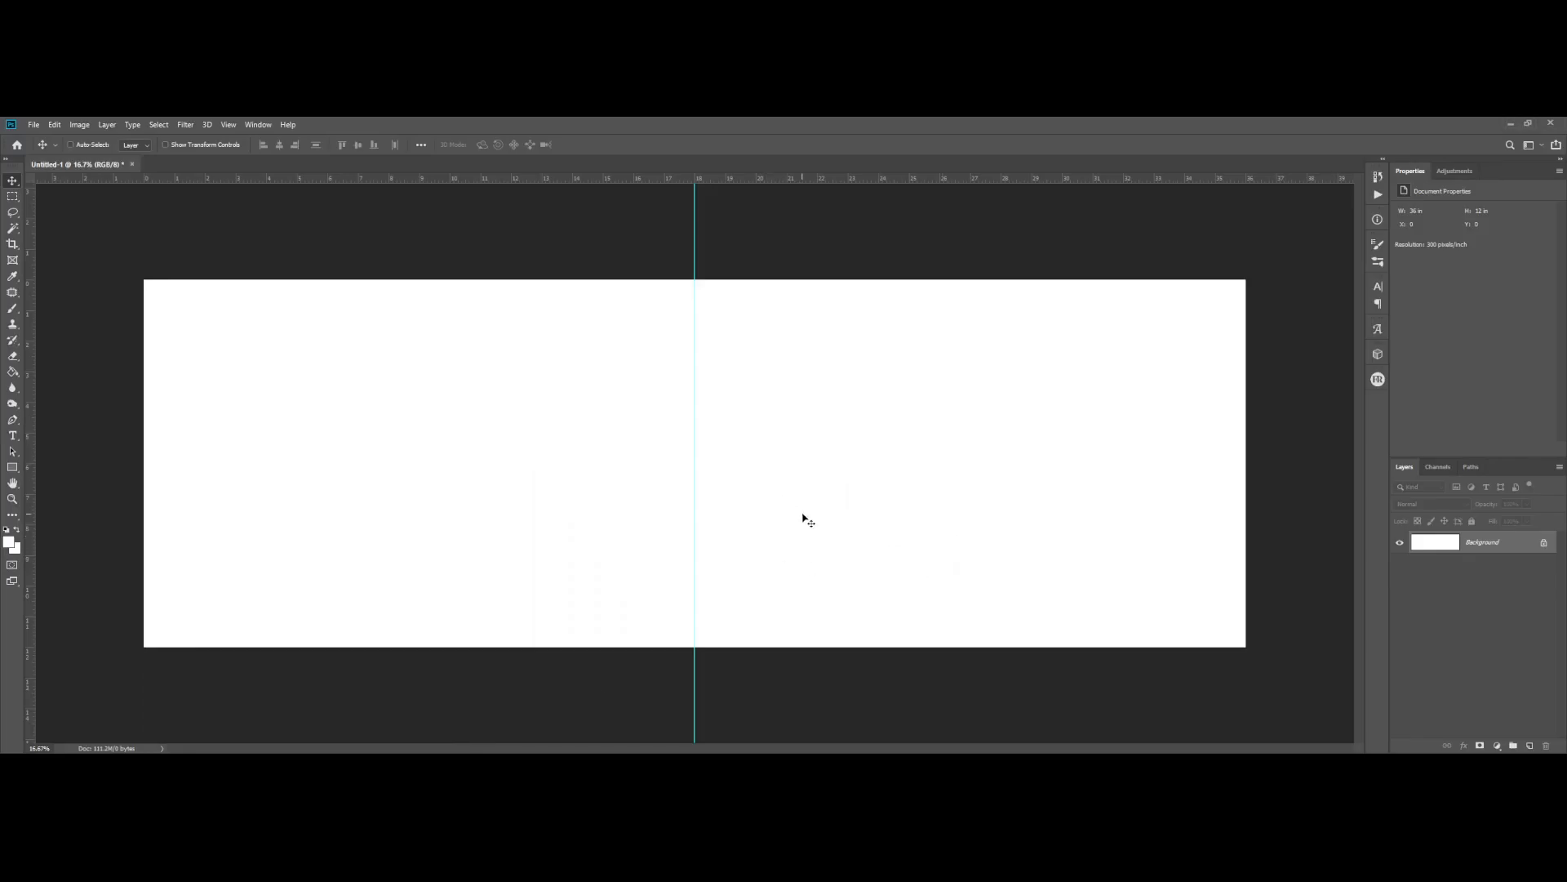
- Switch to Albumquicker, place DSC08813.jpg into the Photoshop spread, and align the photo with the page's left edge
key("alt+Tab")
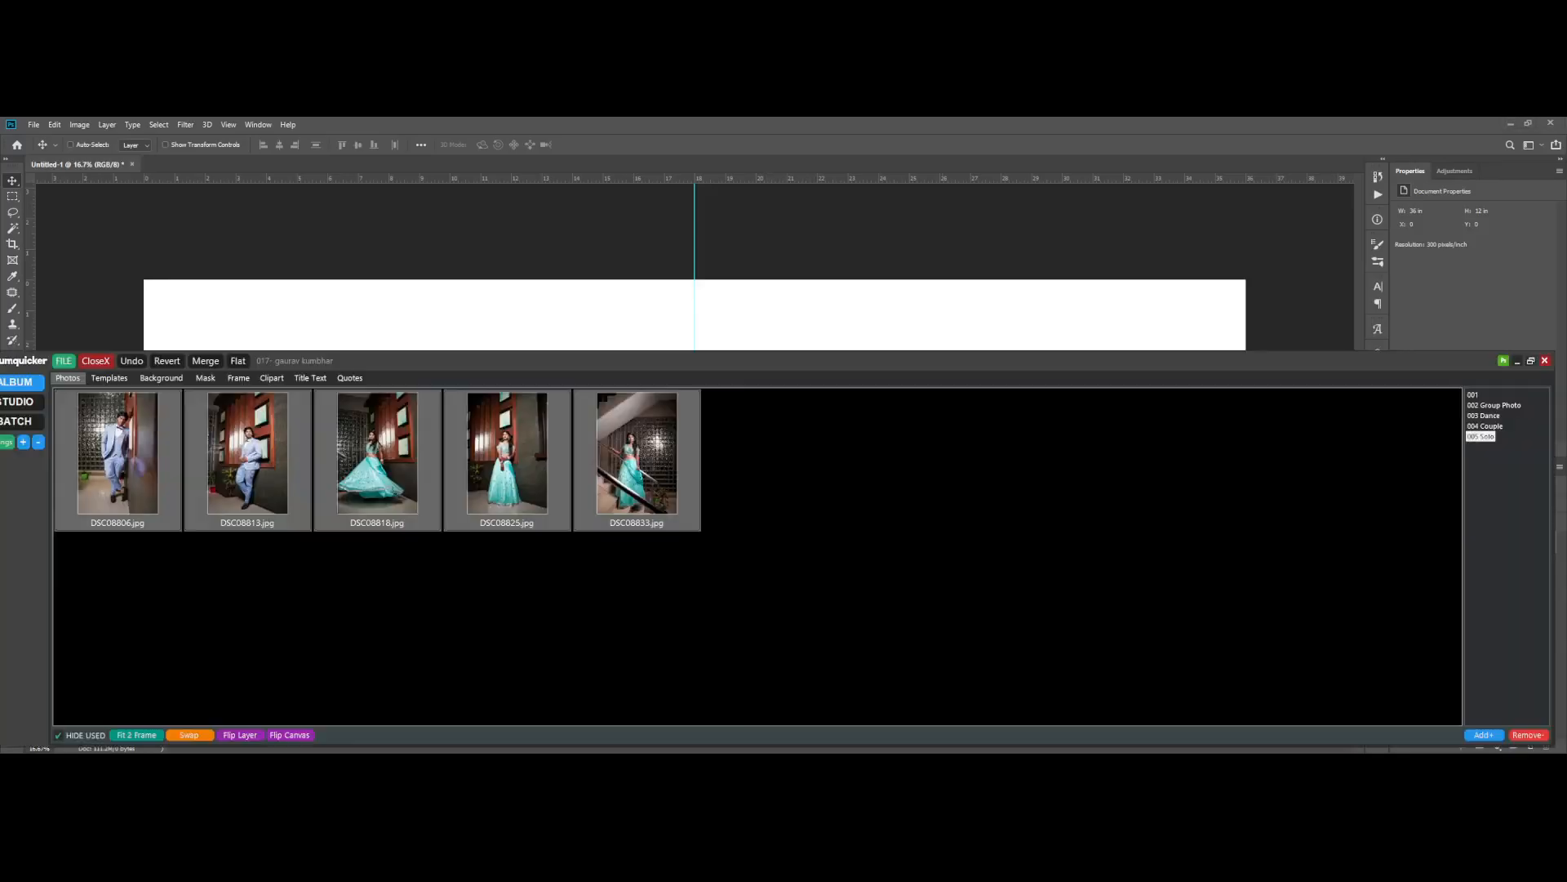
left_click_drag(356, 352, 680, 520)
left_click(578, 631)
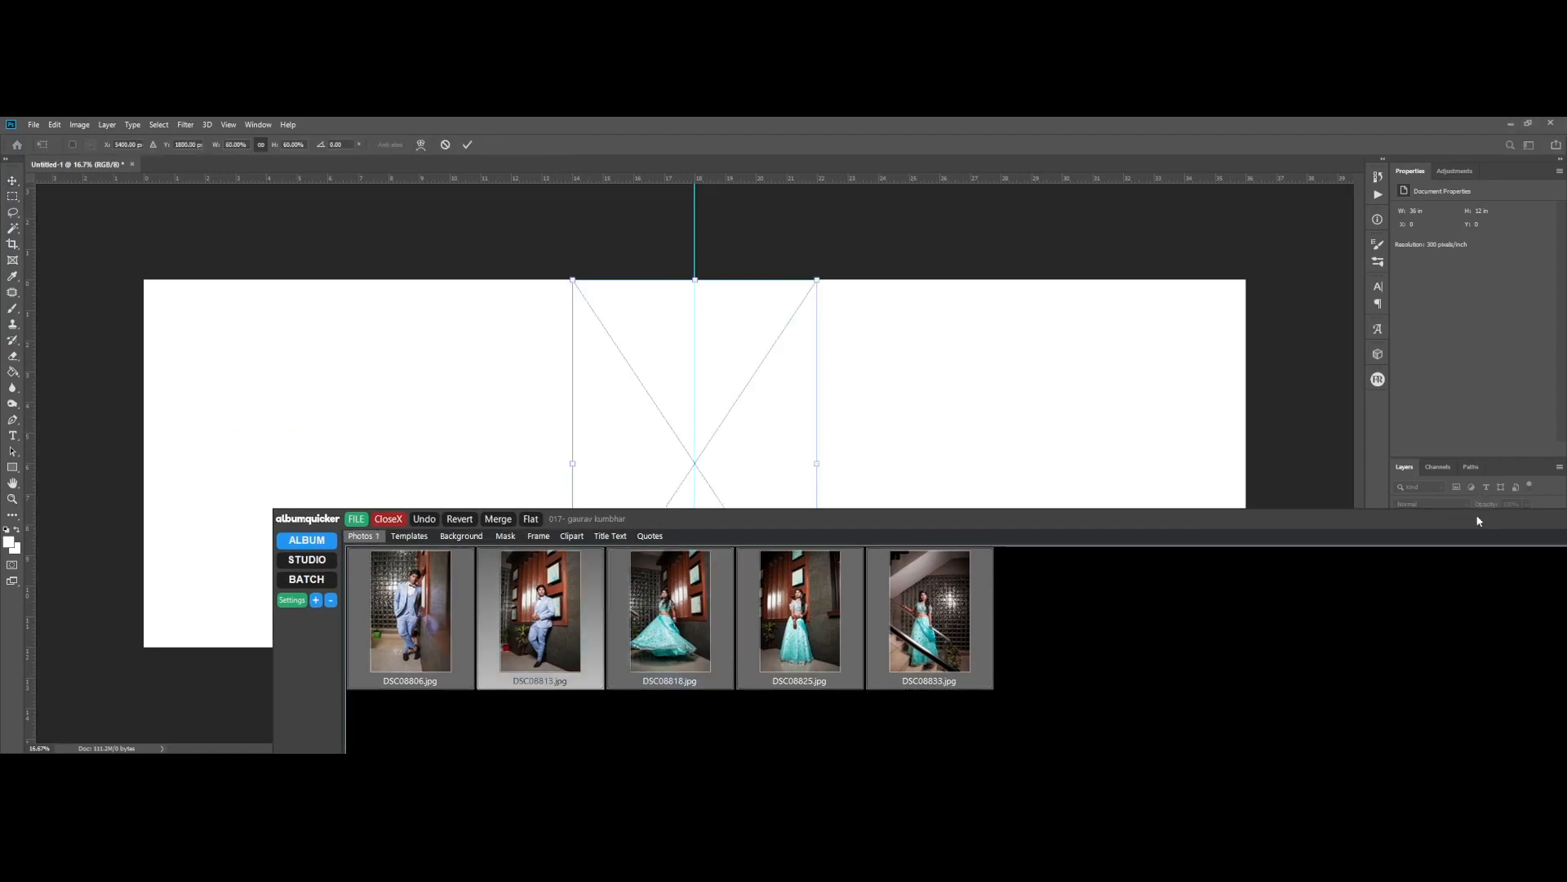
left_click_drag(1053, 528, 731, 558)
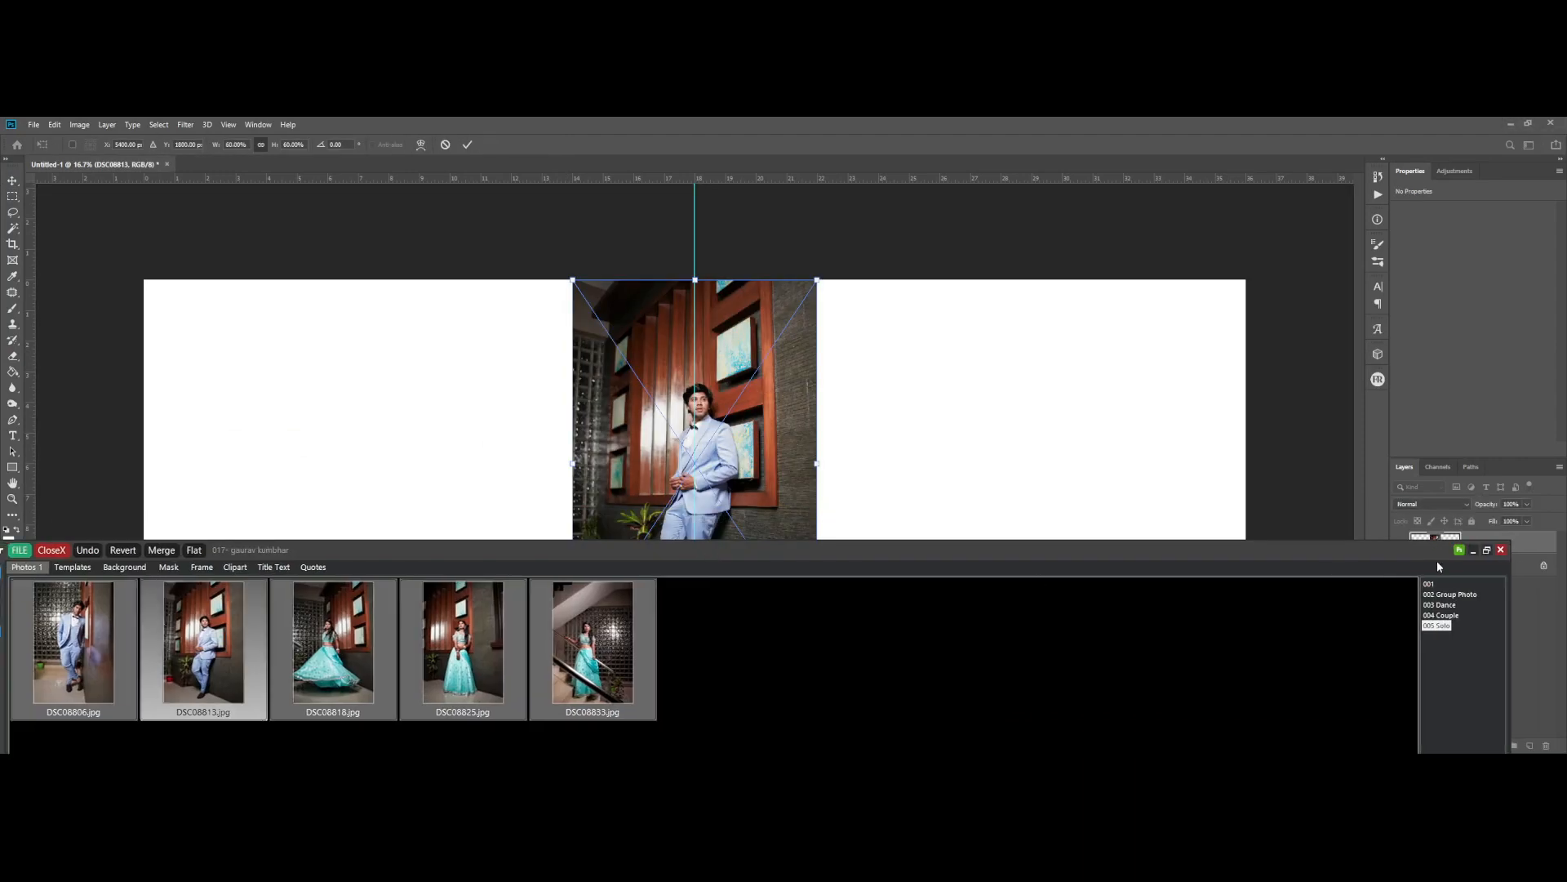
left_click(1474, 553)
key("Return")
left_click_drag(665, 500, 237, 503)
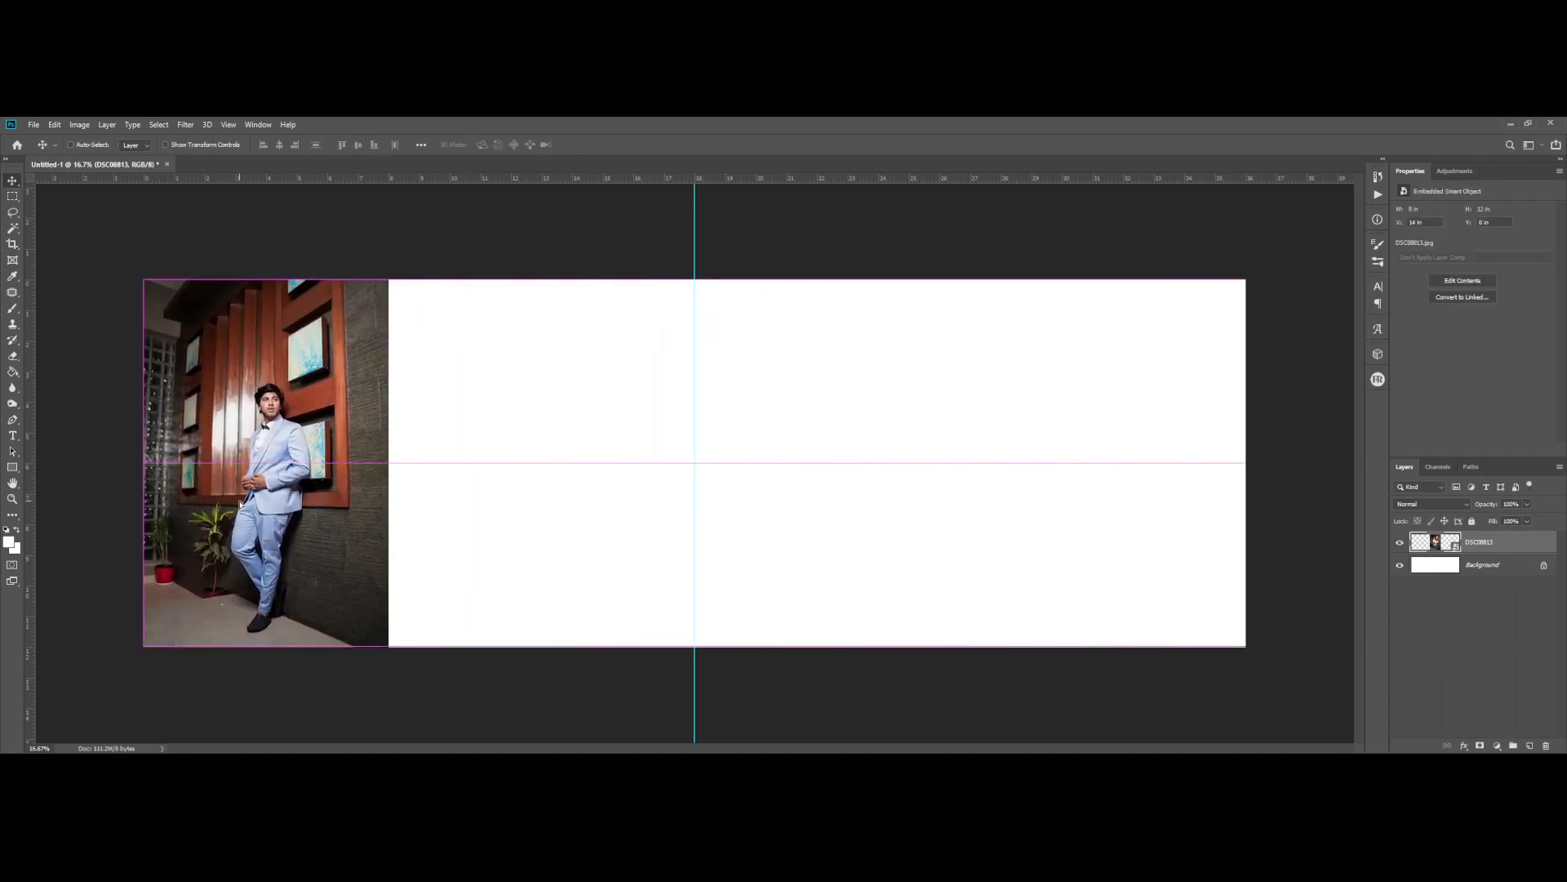
- Enlarge the man's photo to about 9.79 × 14.69 in and reposition it to fill the page height at the left edge
key("ctrl")
key("ctrl+t")
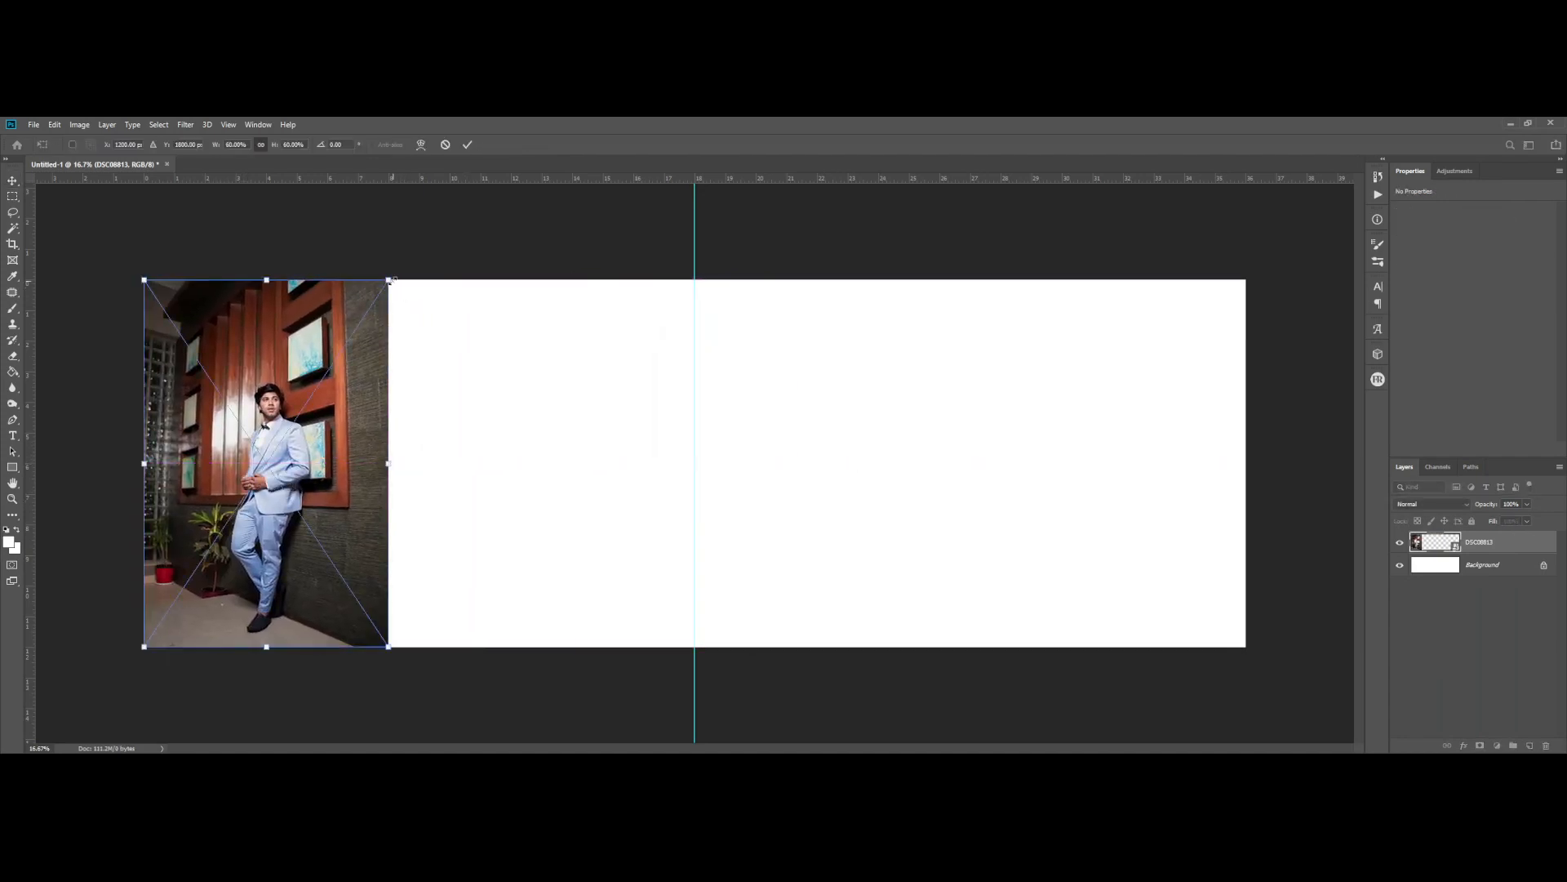
left_click_drag(390, 281, 417, 239)
left_click_drag(387, 346, 360, 365)
key("Return")
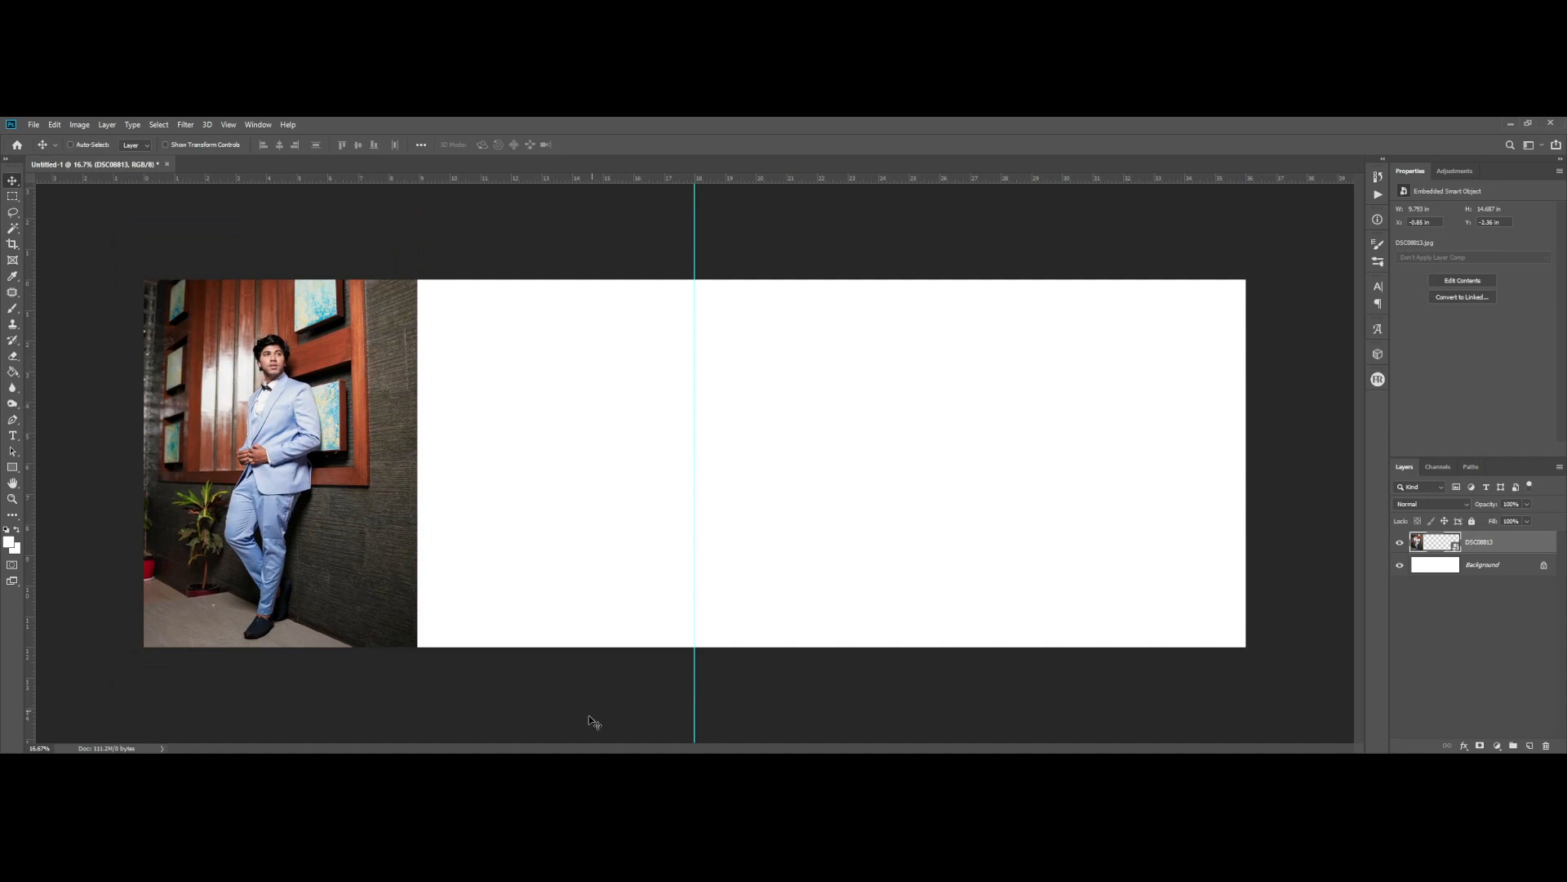
- Switch to Albumquicker, place DSC08825.jpg into the Photoshop spread, and align the photo with the page's right edge
key("alt+Tab")
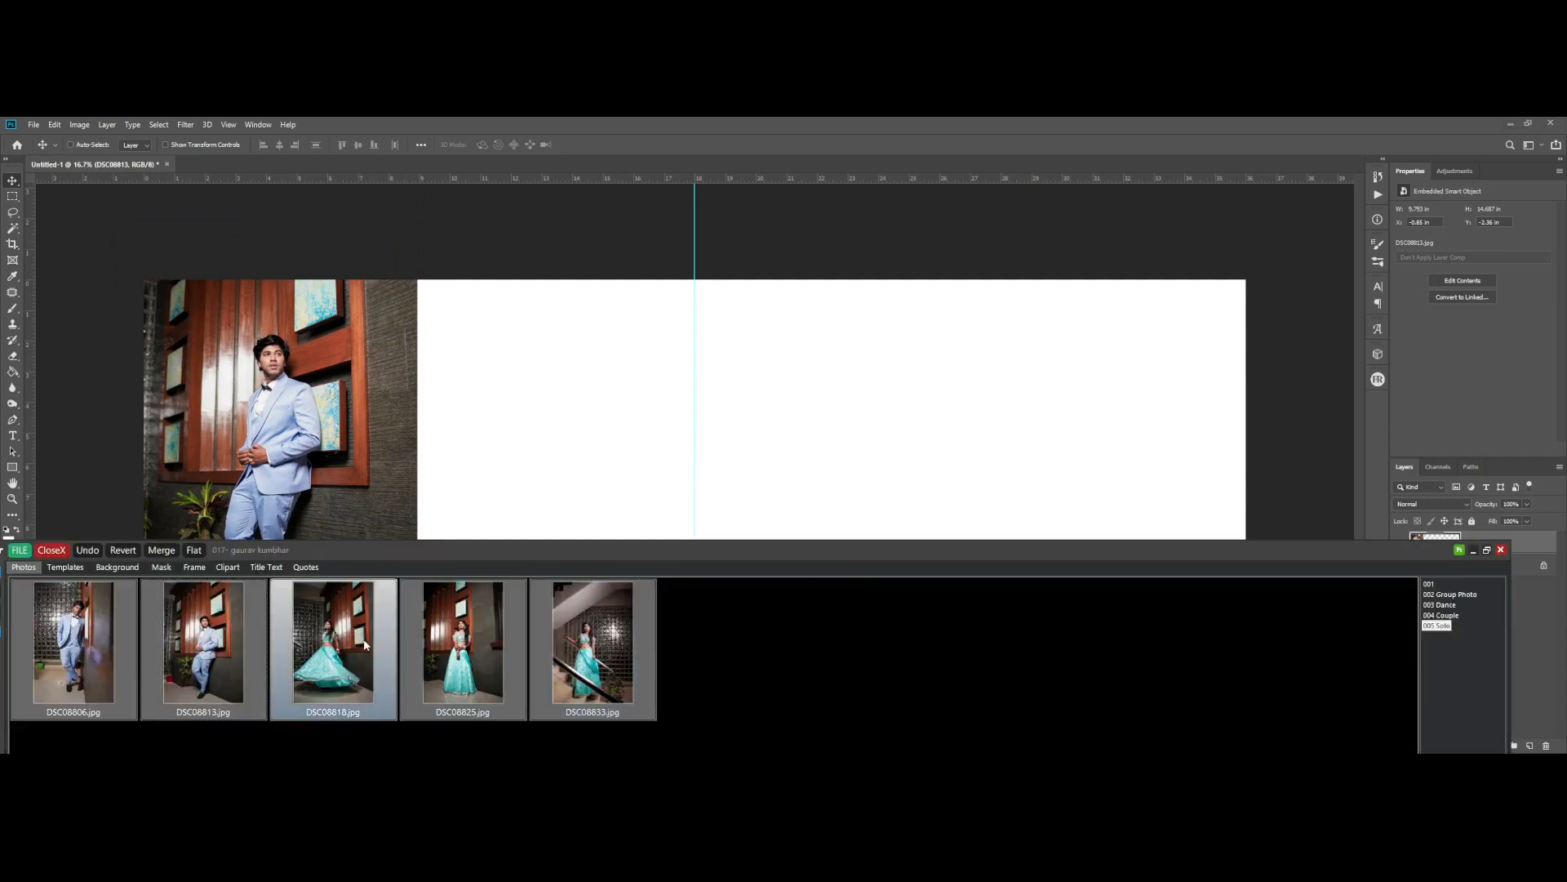
left_click_drag(453, 675, 848, 465)
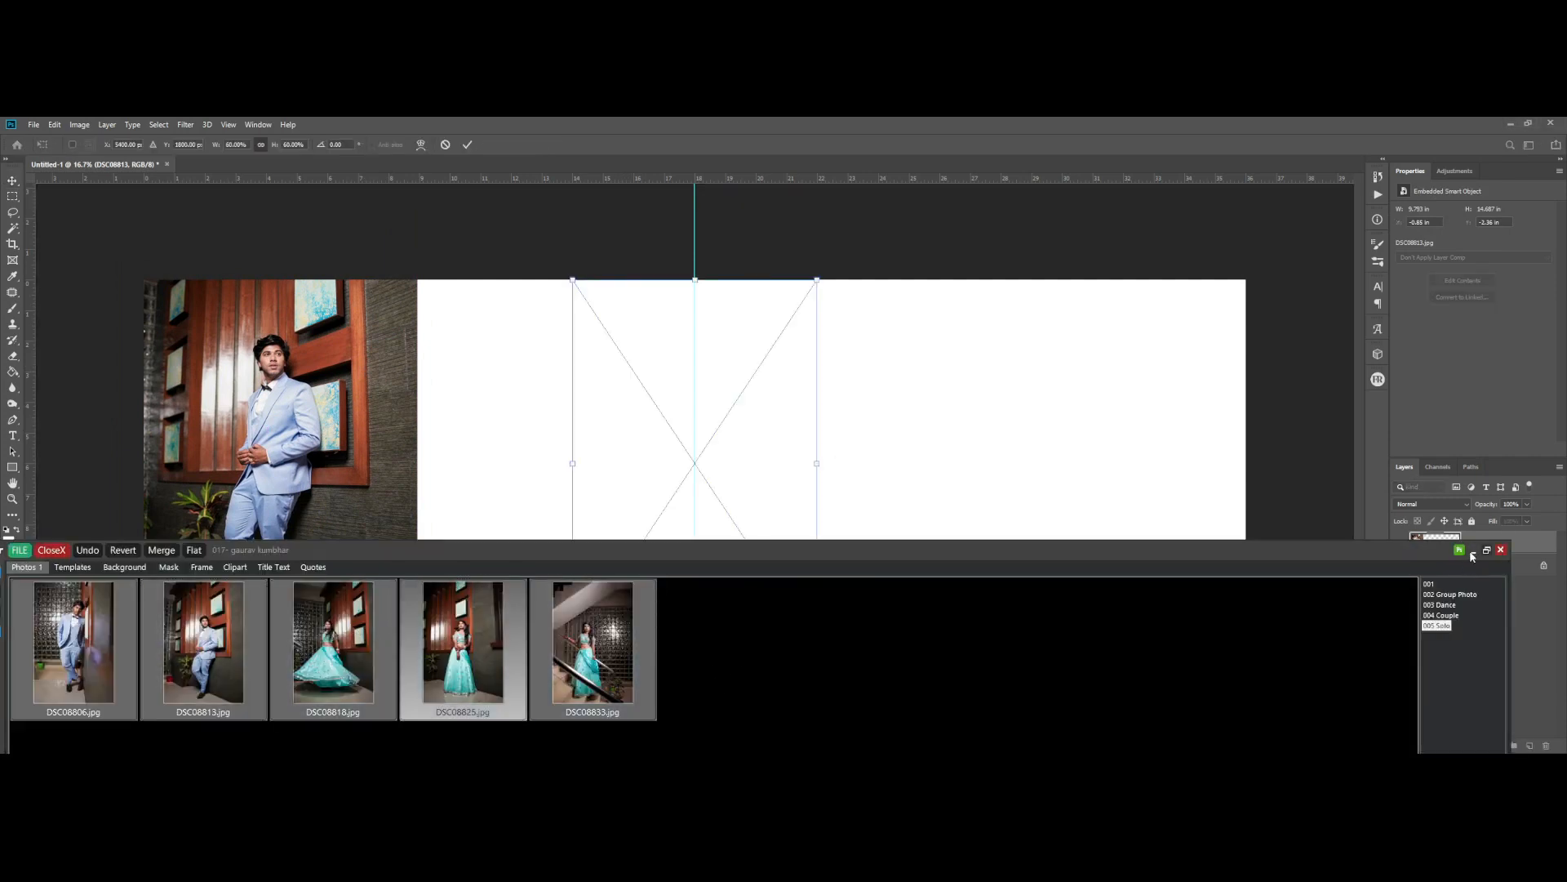
left_click(1473, 551)
key("Return")
left_click_drag(732, 545, 1160, 545)
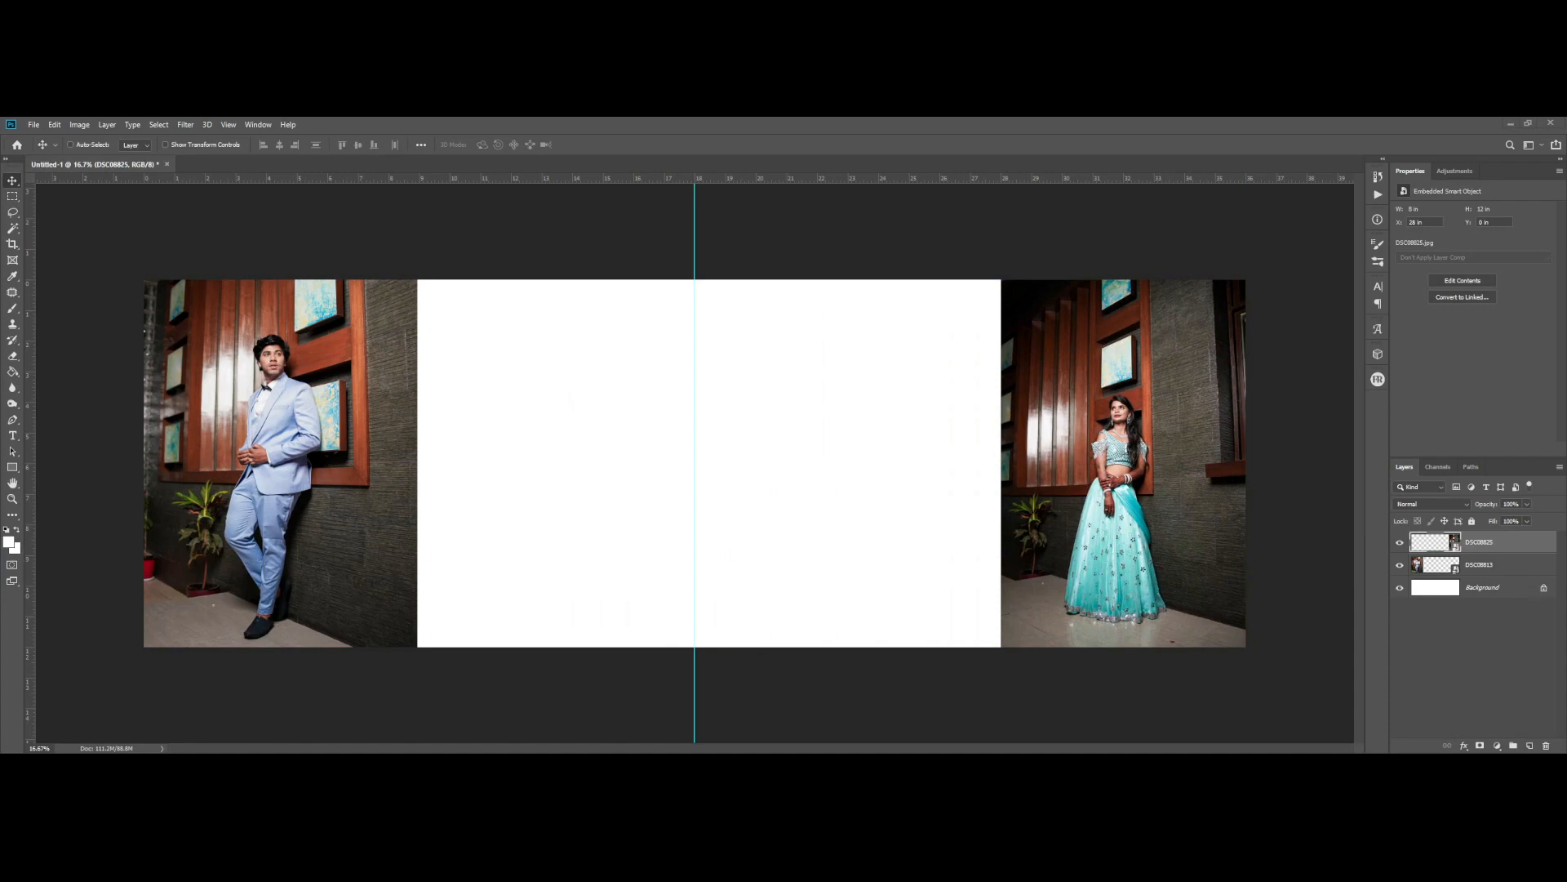
- Paste the dark brush shape as a Smart Object, then rotate and enlarge it over the woman's photo
key("ctrl+v")
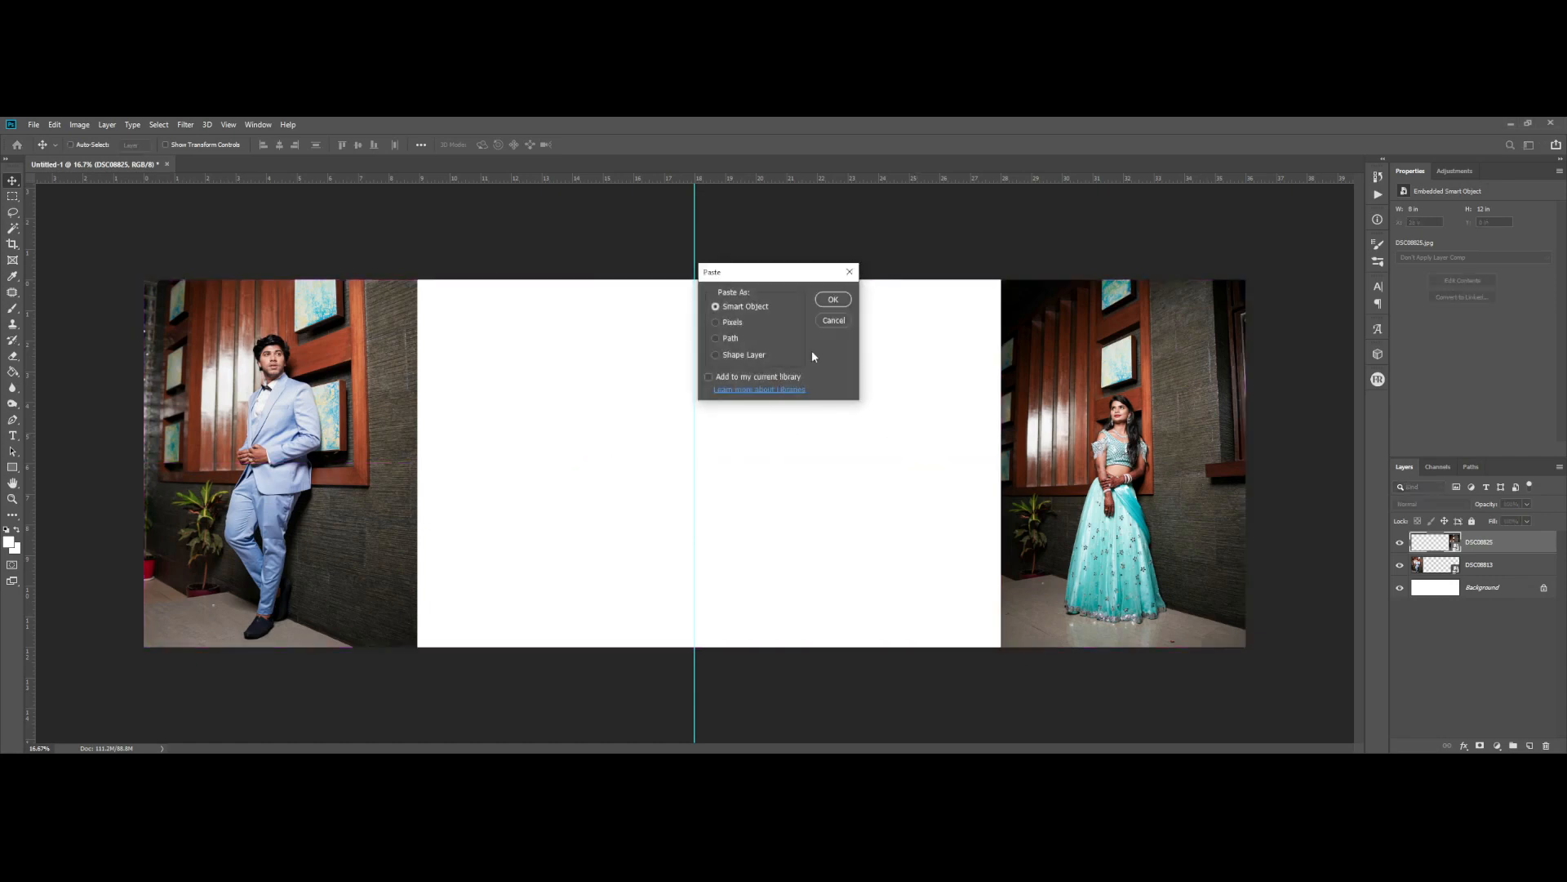
left_click(841, 305)
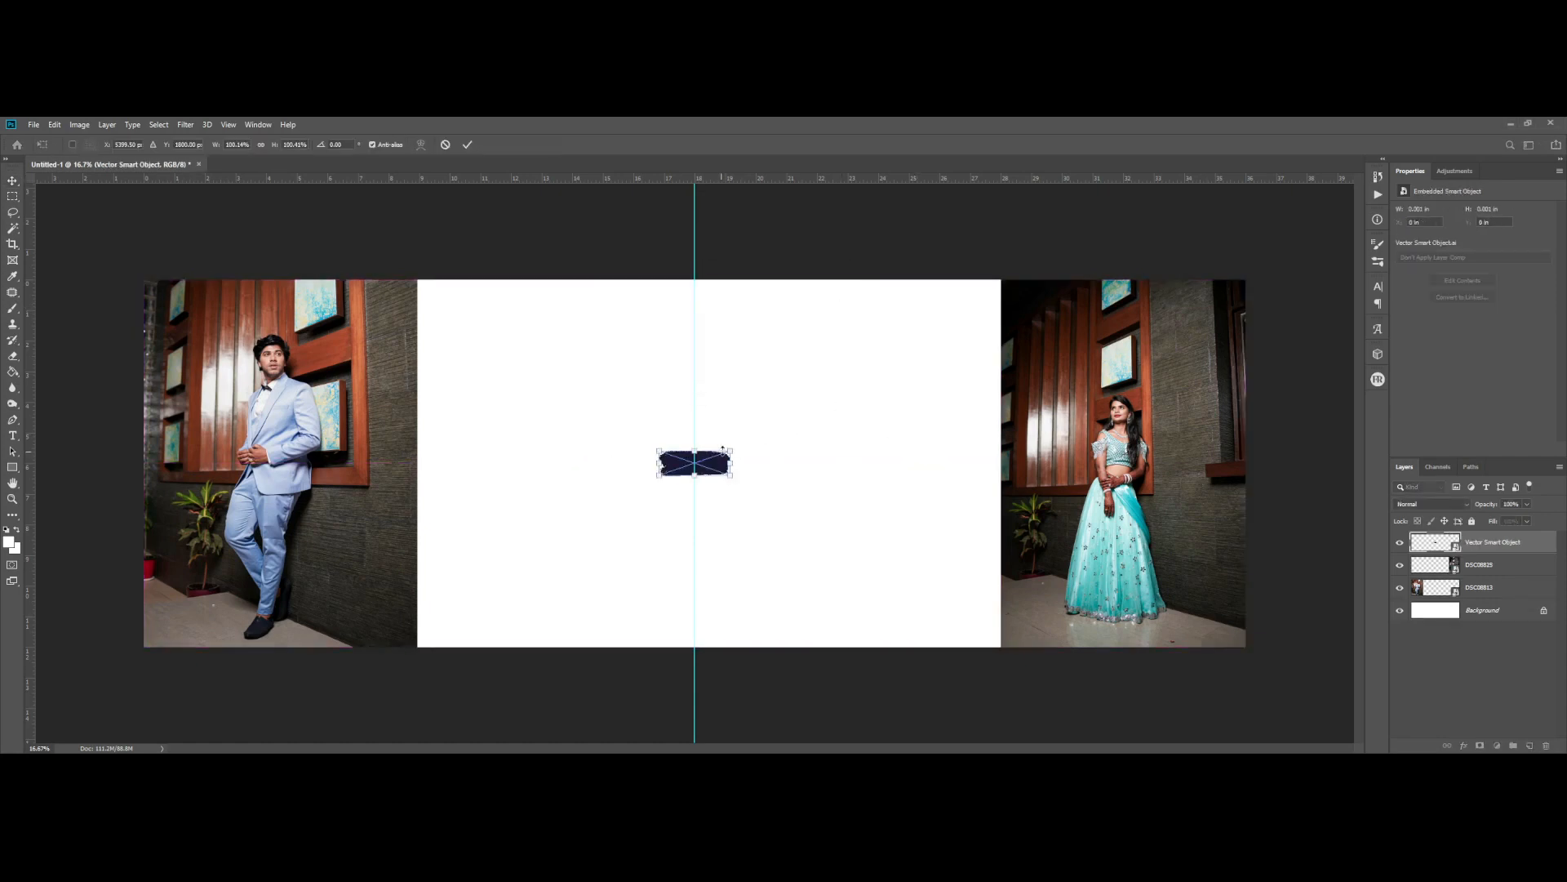
left_click_drag(735, 448, 923, 563)
left_click_drag(789, 465, 868, 464)
left_click_drag(716, 484, 1132, 506)
key("Return")
- Resize the brush shape to about 12.31 × 17.04 in and shift it so its rough edge extends beyond the woman's photo
scroll(841, 355, "down", 4)
key("ctrl+t")
left_click_drag(1010, 278, 1048, 285)
left_click_drag(980, 395, 987, 392)
key("Return")
scroll(992, 514, "up", 3)
left_click_drag(990, 515, 1001, 516)
scroll(967, 563, "up", 18)
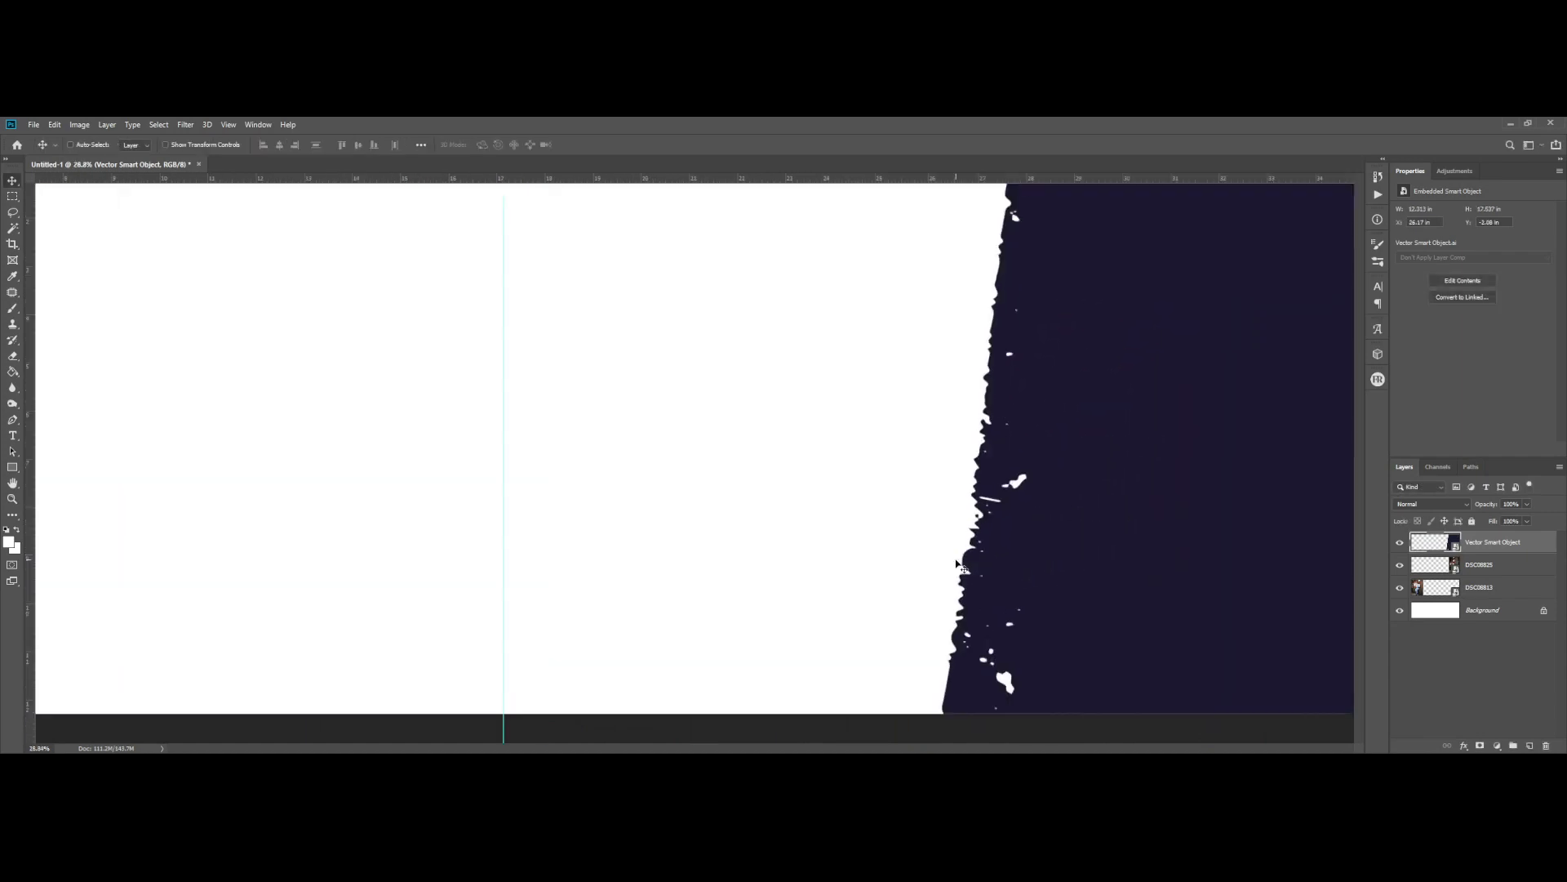
scroll(814, 507, "down", 20)
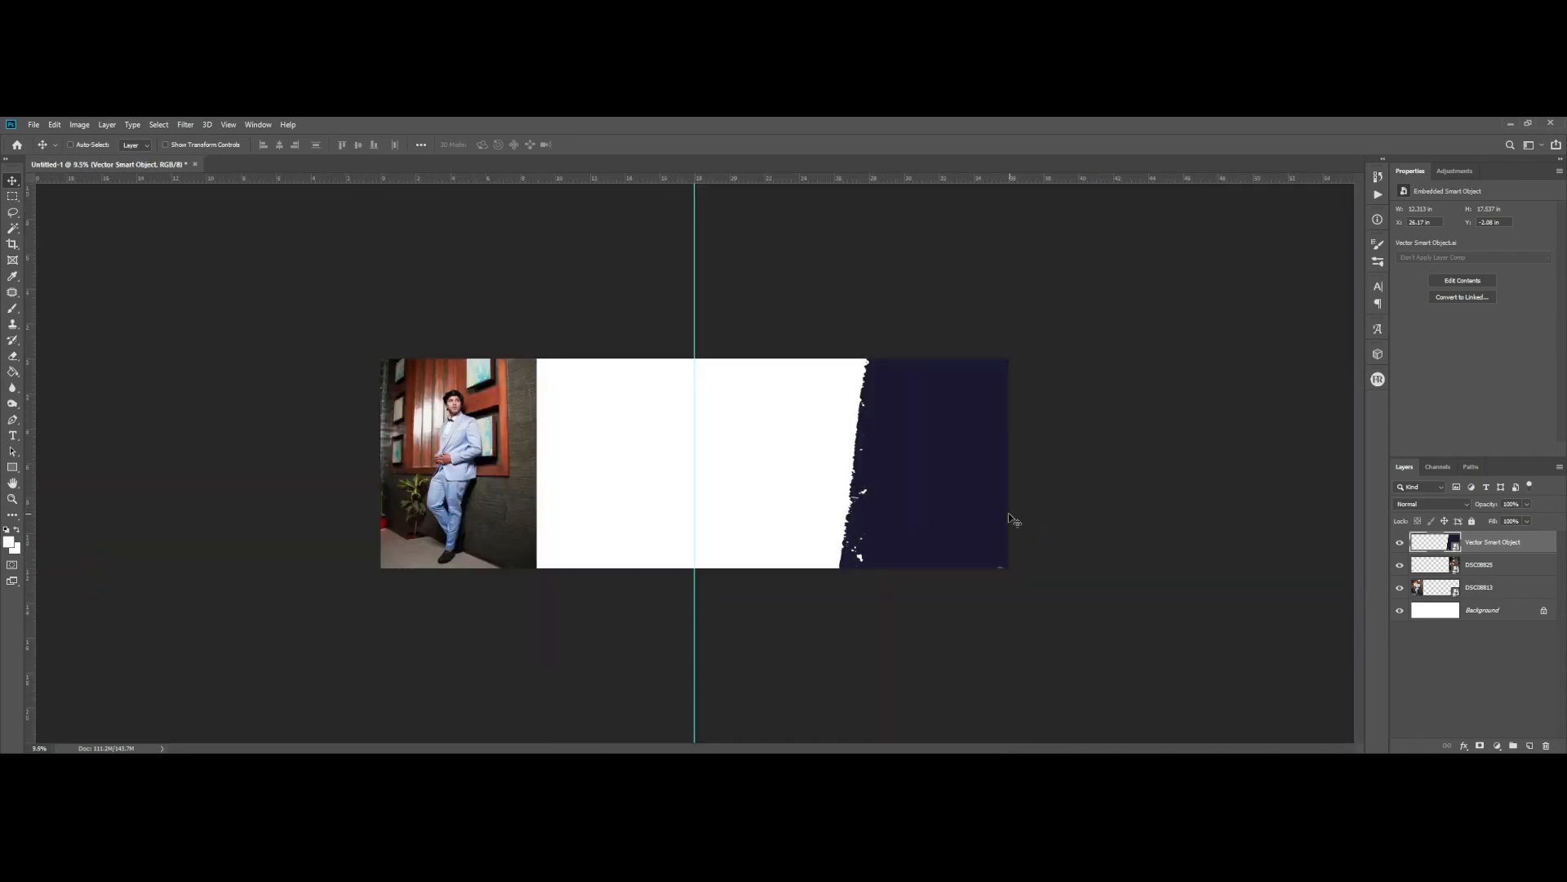
- Move the brush shape layer below the DSC08825 photo and clip the photo to the shape
key("ctrl+bracketleft")
left_click(1472, 521)
left_click(1477, 541)
left_click(1486, 552, "alt")
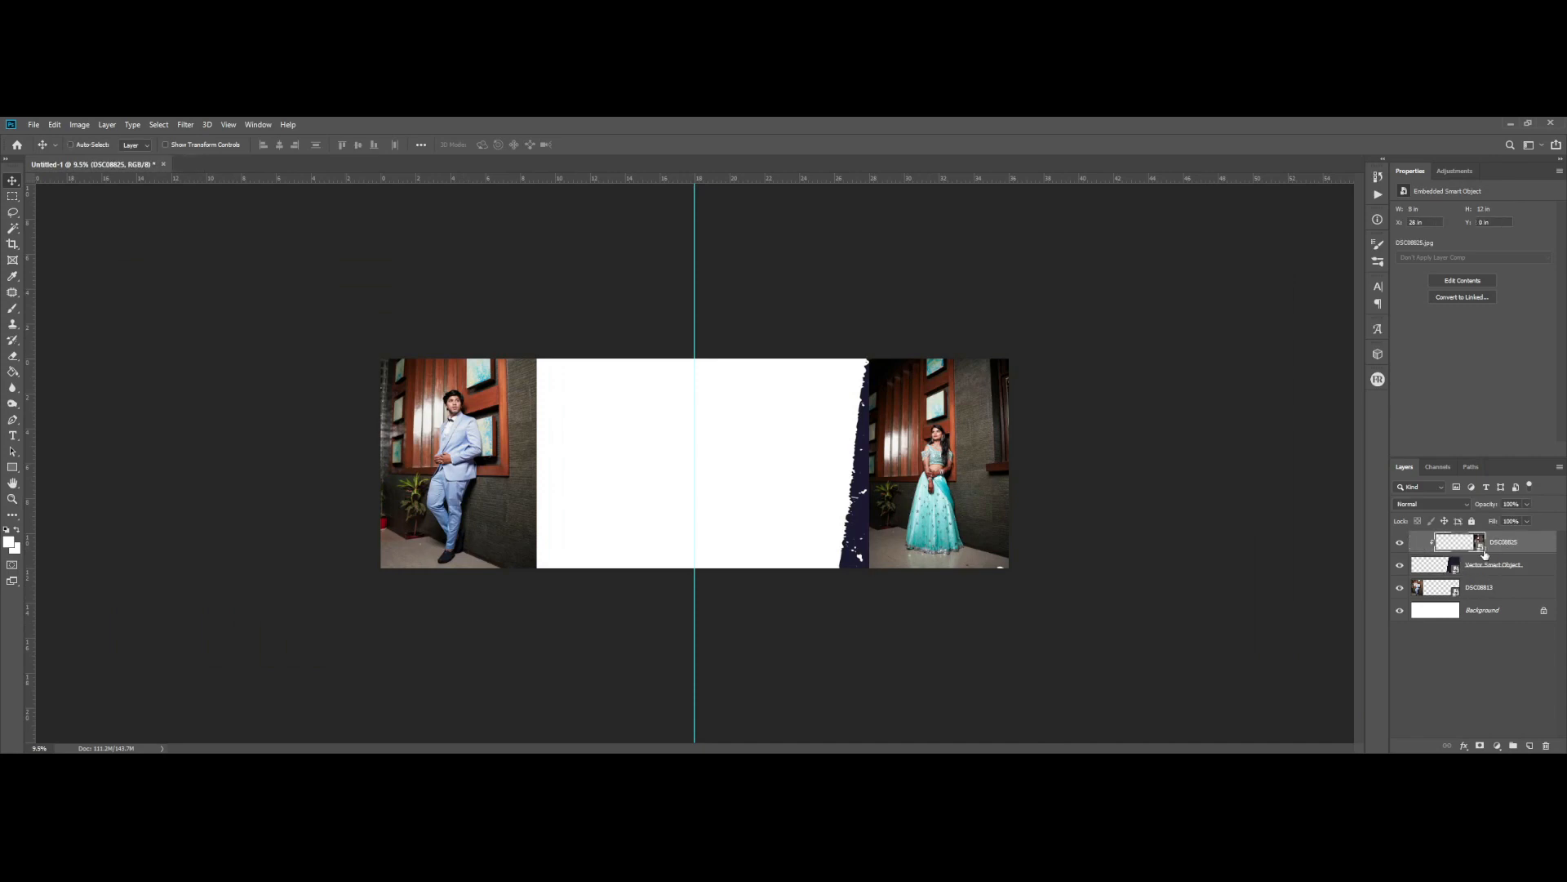
- Enlarge the clipped woman's photo to about 10.28 × 15.42 in and reposition it within the brush shape
scroll(1026, 506, "up", 2)
key("ctrl+t")
left_click_drag(1154, 310, 1202, 323)
key("ctrl+z")
scroll(1176, 319, "up", 1)
left_click_drag(1089, 480, 1108, 464)
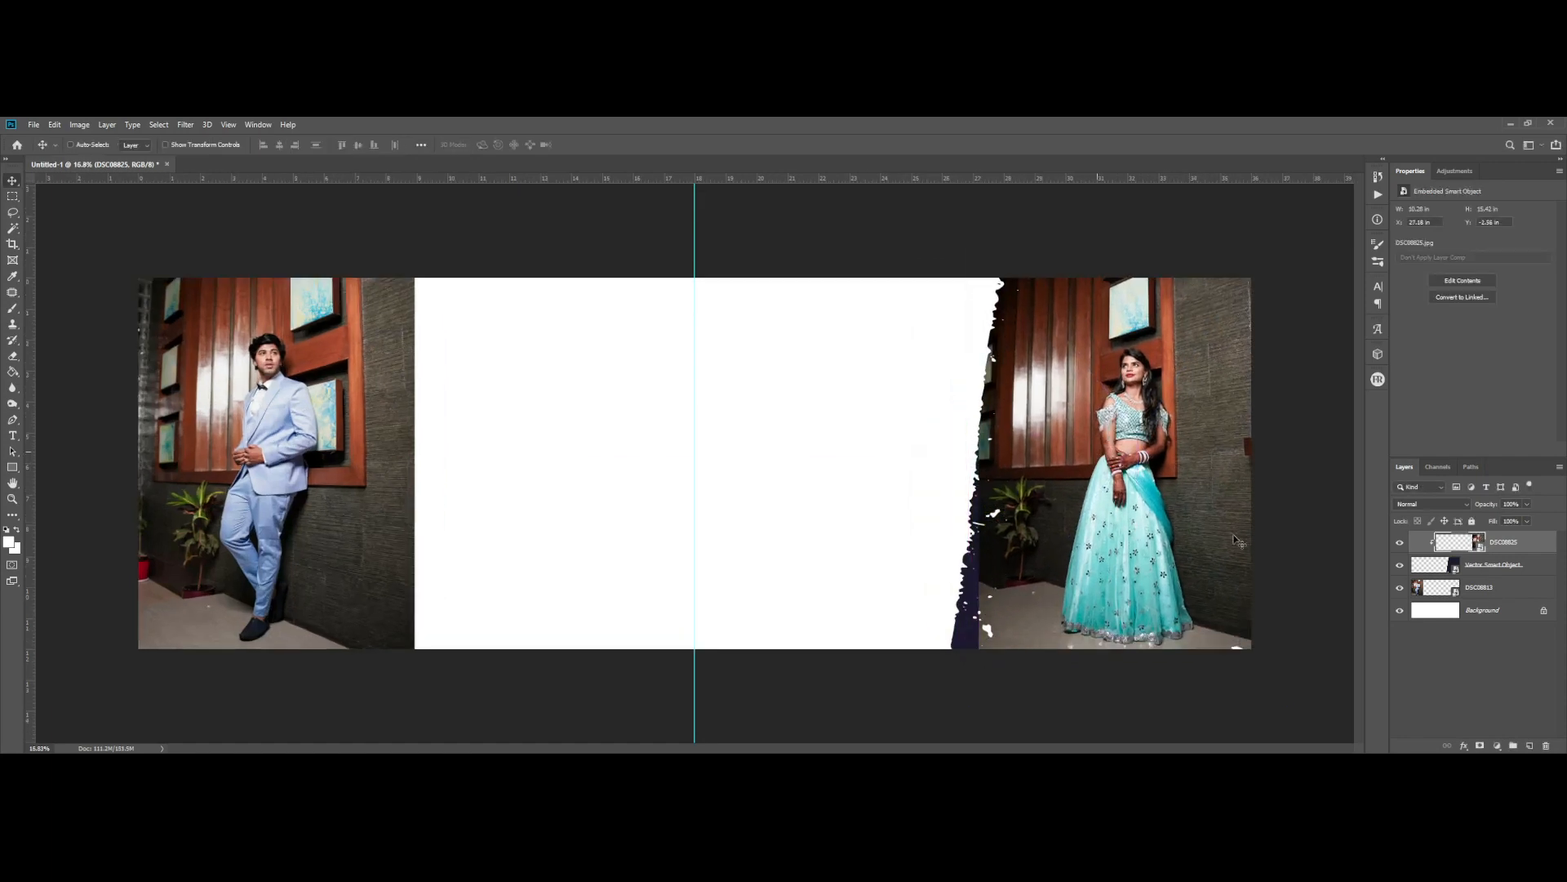
- Shift the brush shape toward the right page edge and nudge the woman's photo to fill it
left_click(1491, 570)
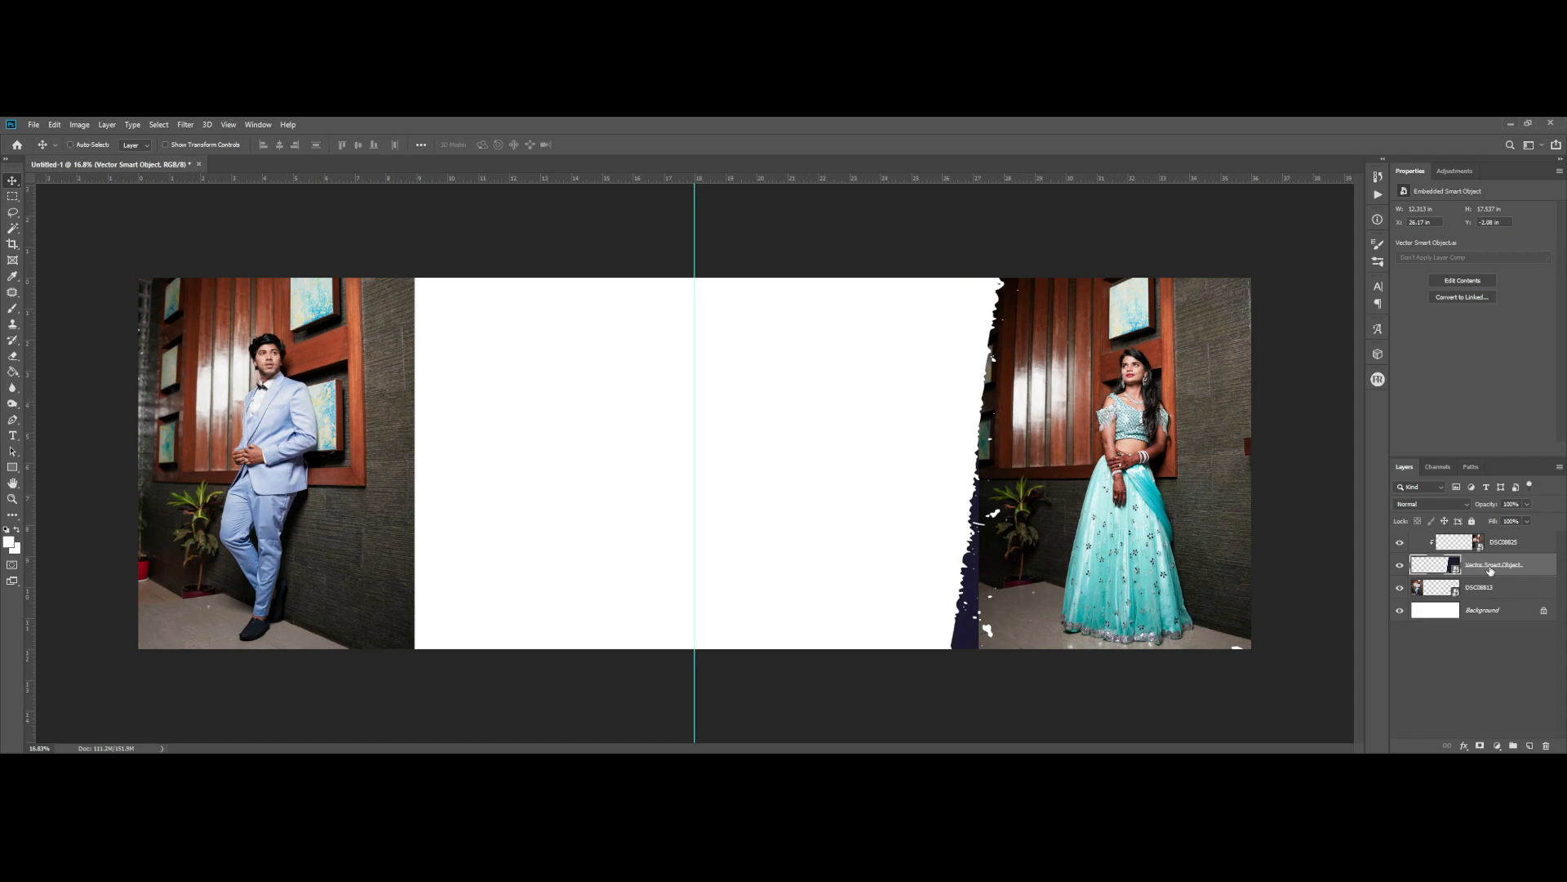
left_click_drag(1033, 583, 1100, 591)
right_click(1138, 493)
left_click(1159, 500)
left_click_drag(1145, 503, 1152, 505)
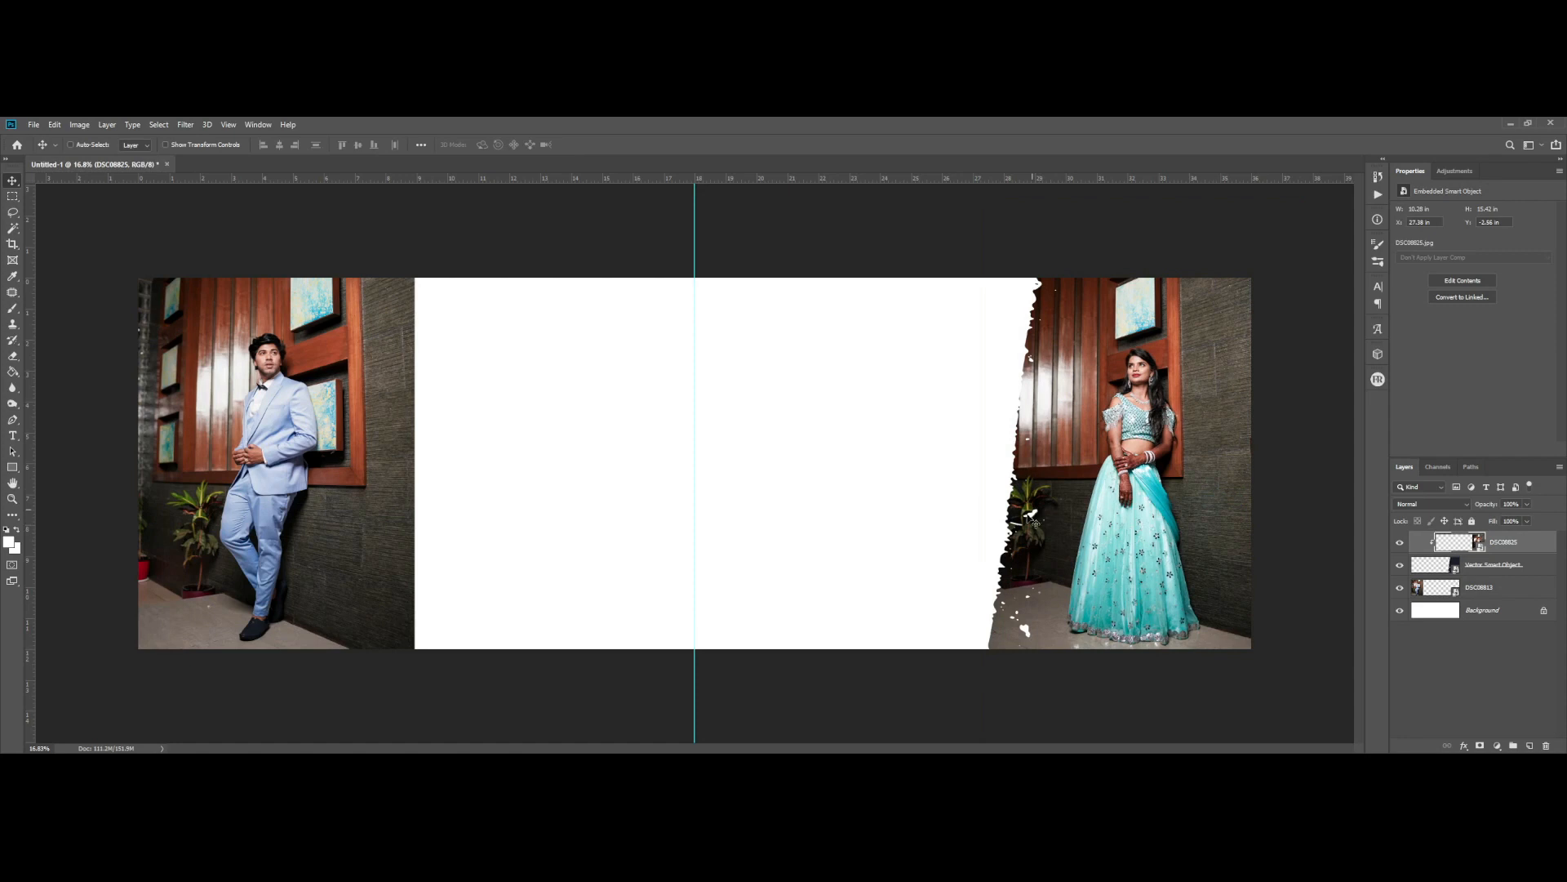
- Draw a rectangle about 5448 × 3750 px directly above the Background layer, covering the right half of the spread
right_click(791, 460)
left_click(833, 457)
key("u")
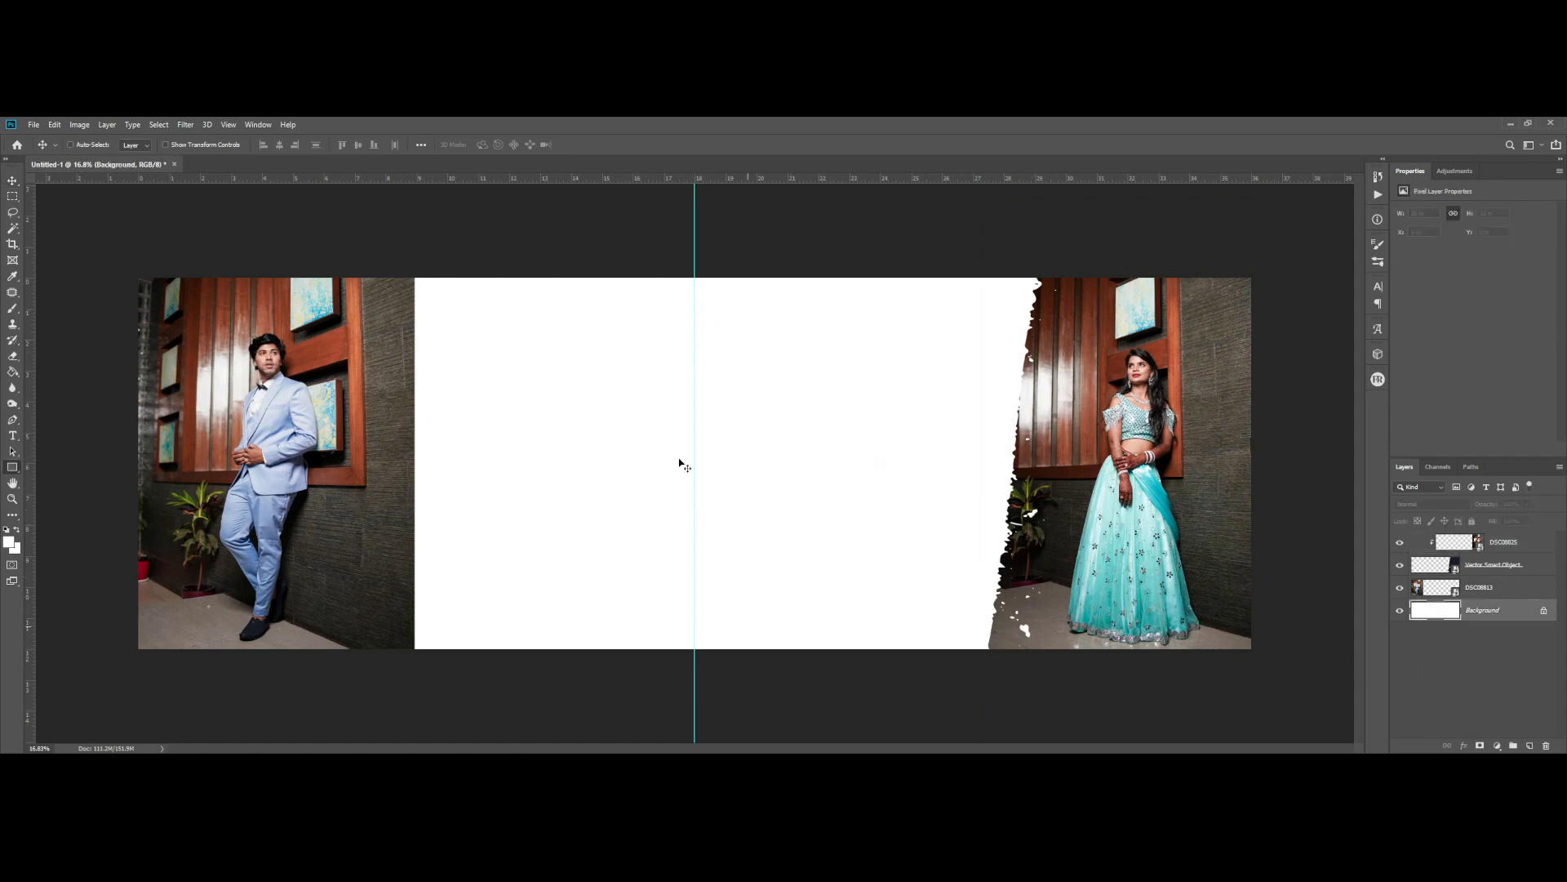
left_click_drag(694, 271, 1255, 658)
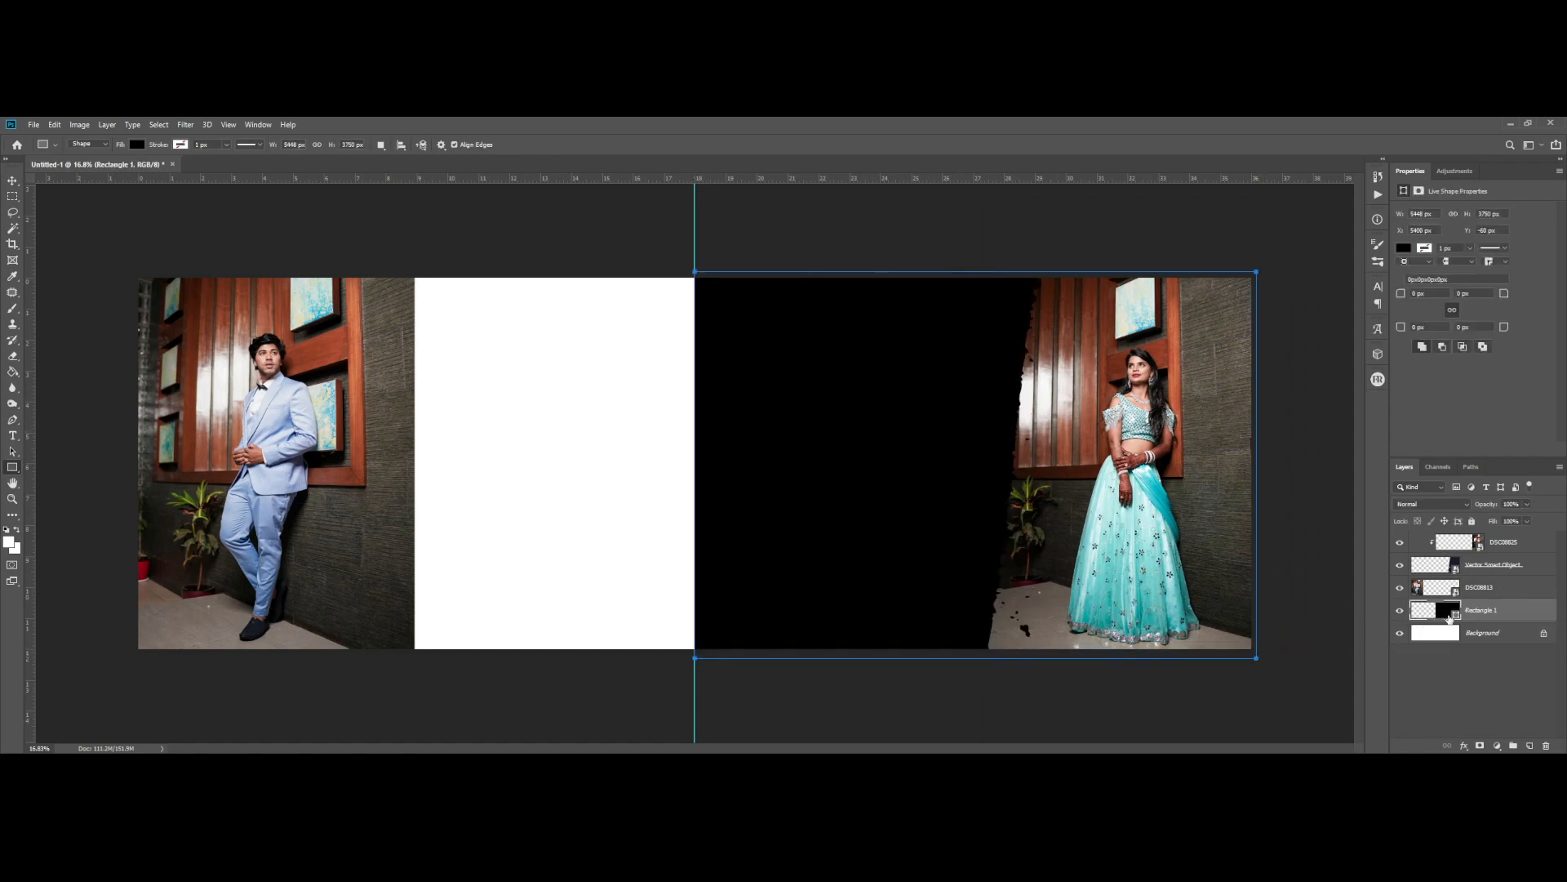
- Recolor the rectangle to light cyan #e5fefe, starting from a color sampled from the woman's dress
double_click(1448, 610)
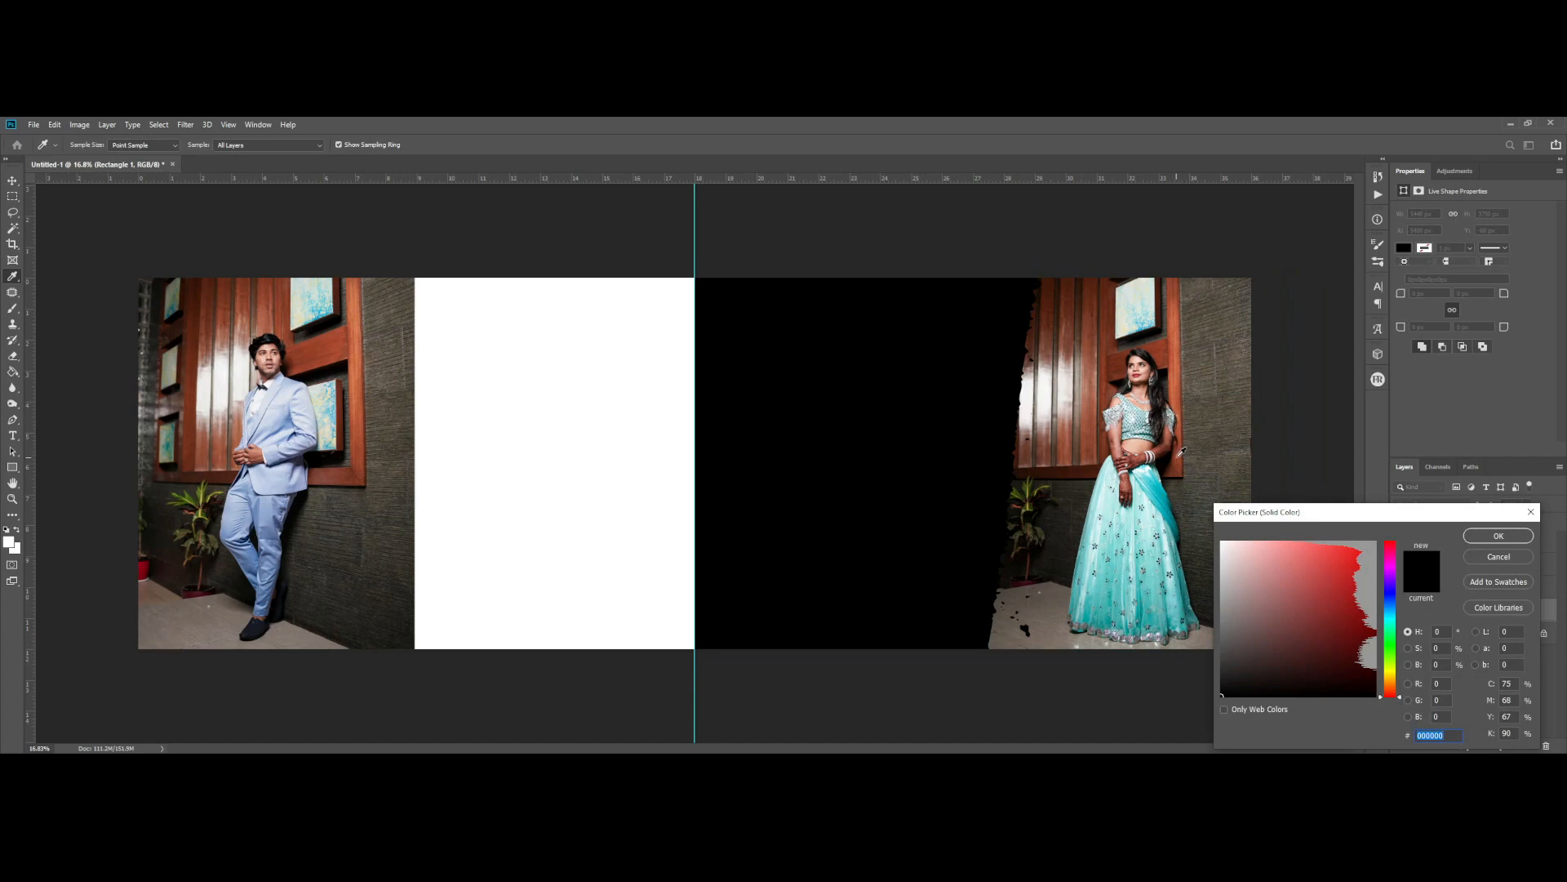
left_click(1223, 333)
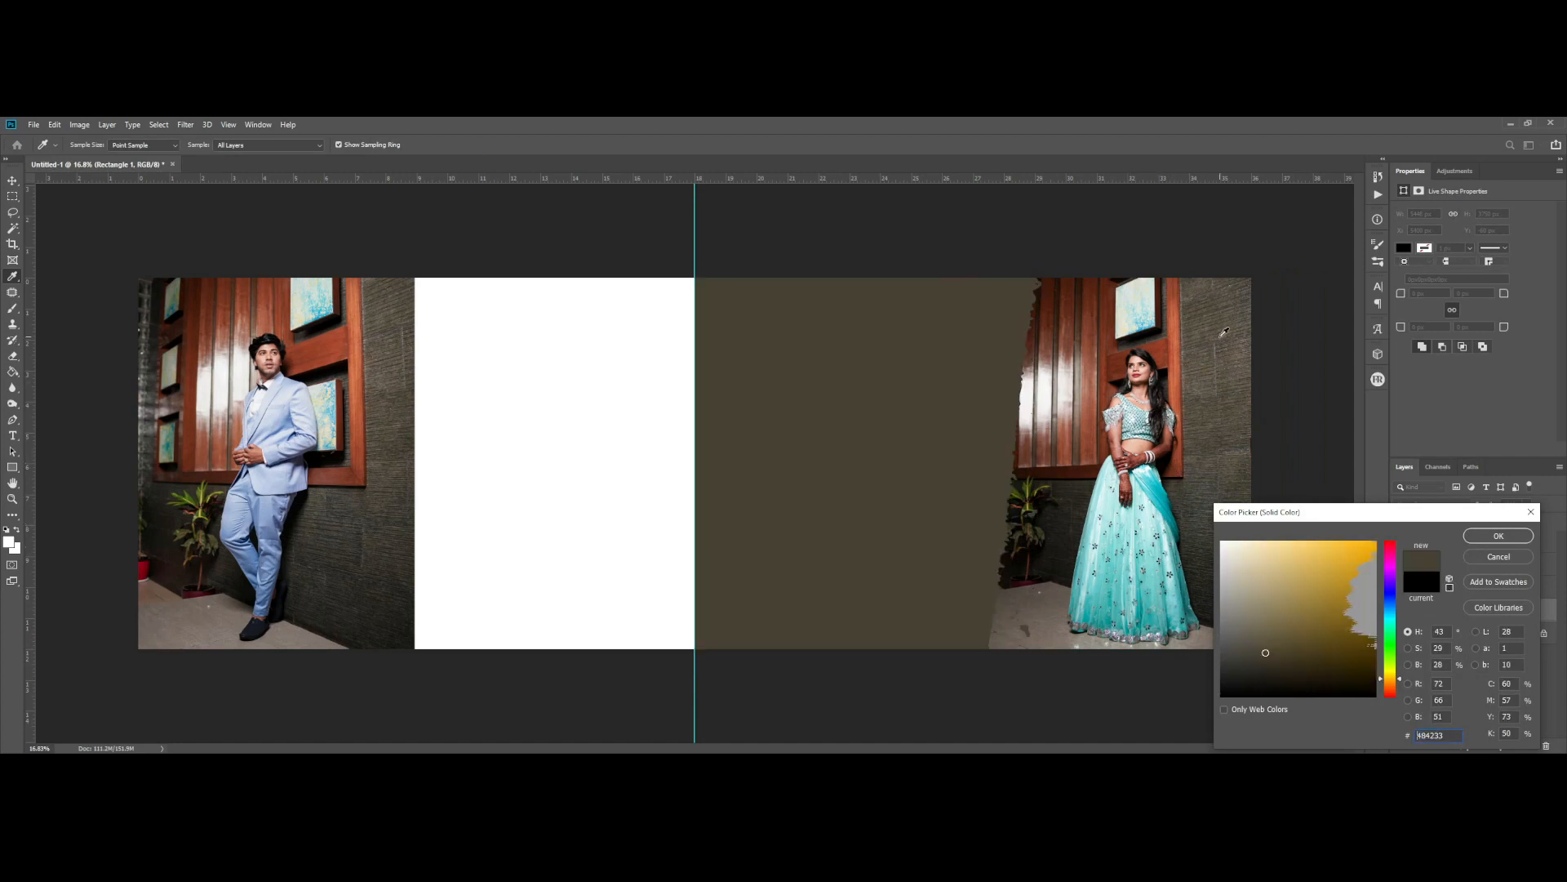
left_click(1124, 526)
left_click_drag(1282, 577, 1229, 541)
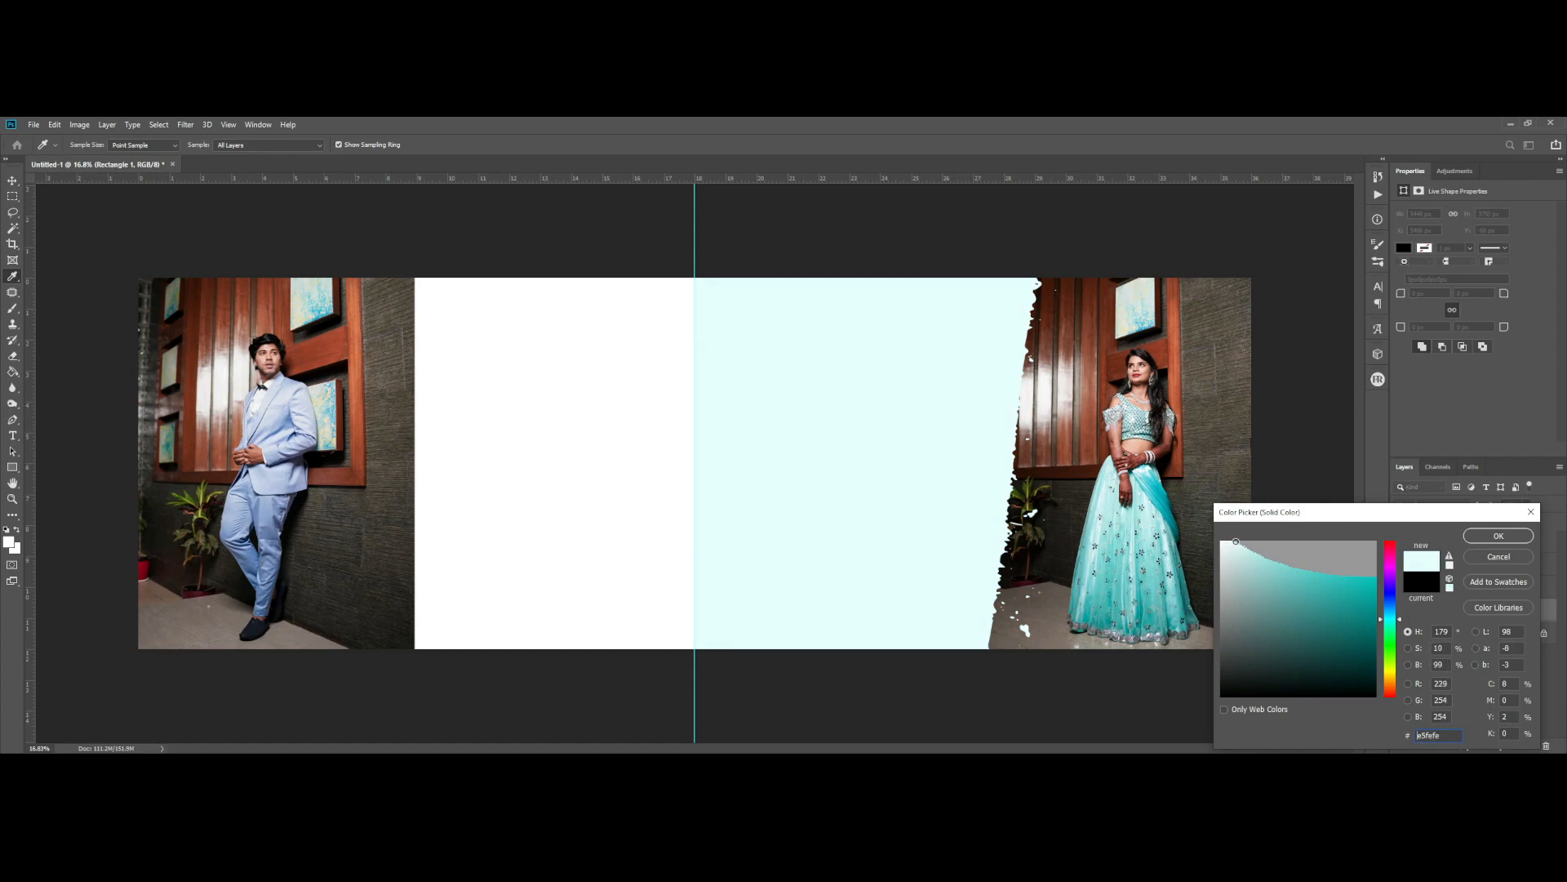
key("Return")
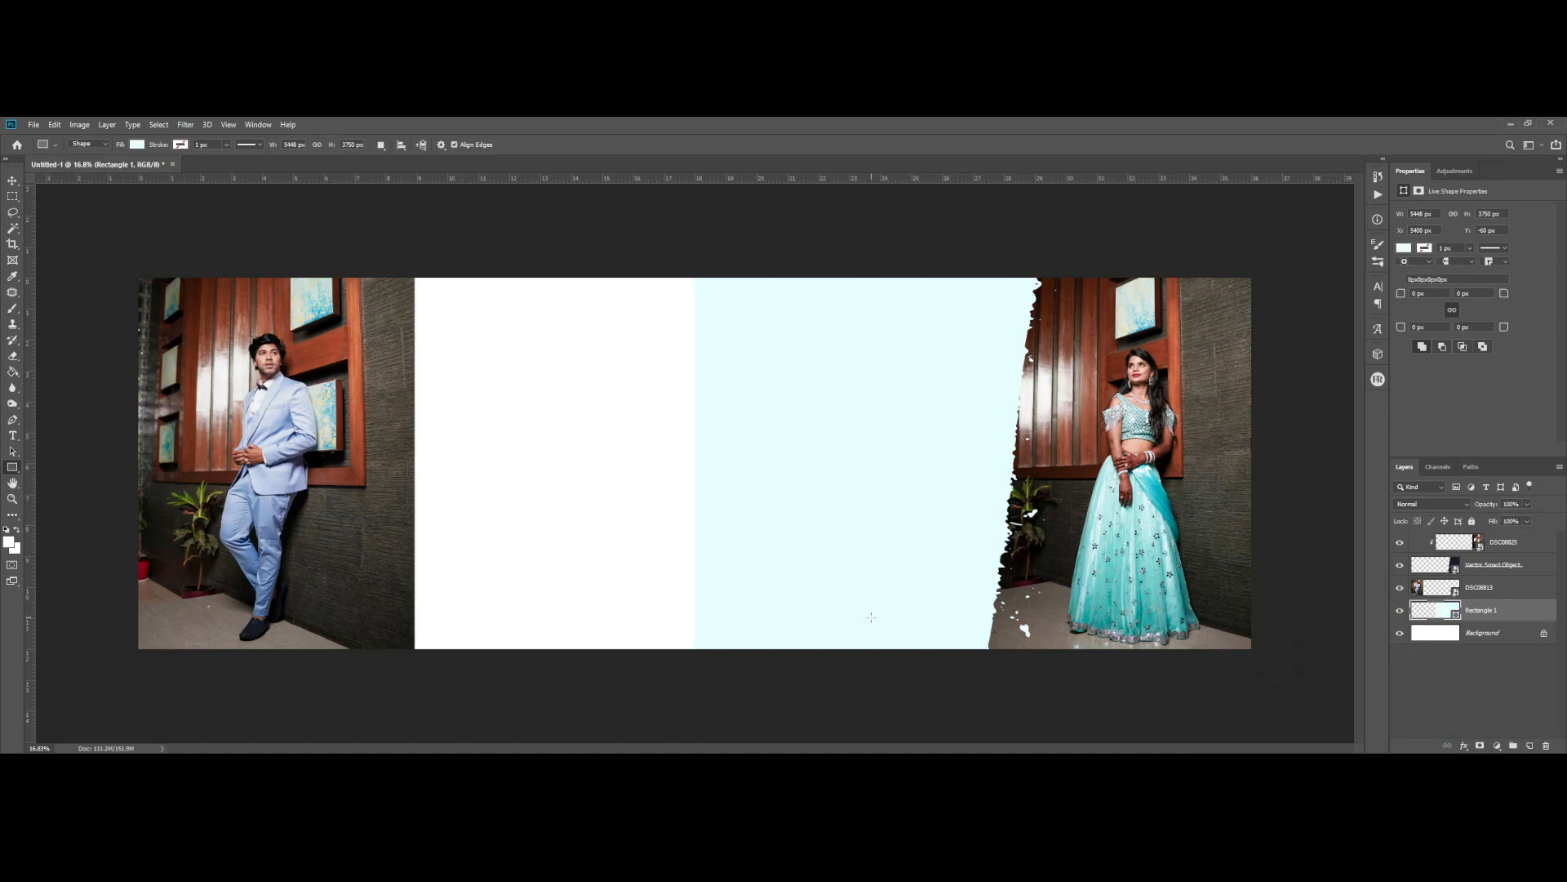
key("ctrl+h")
left_click(13, 181)
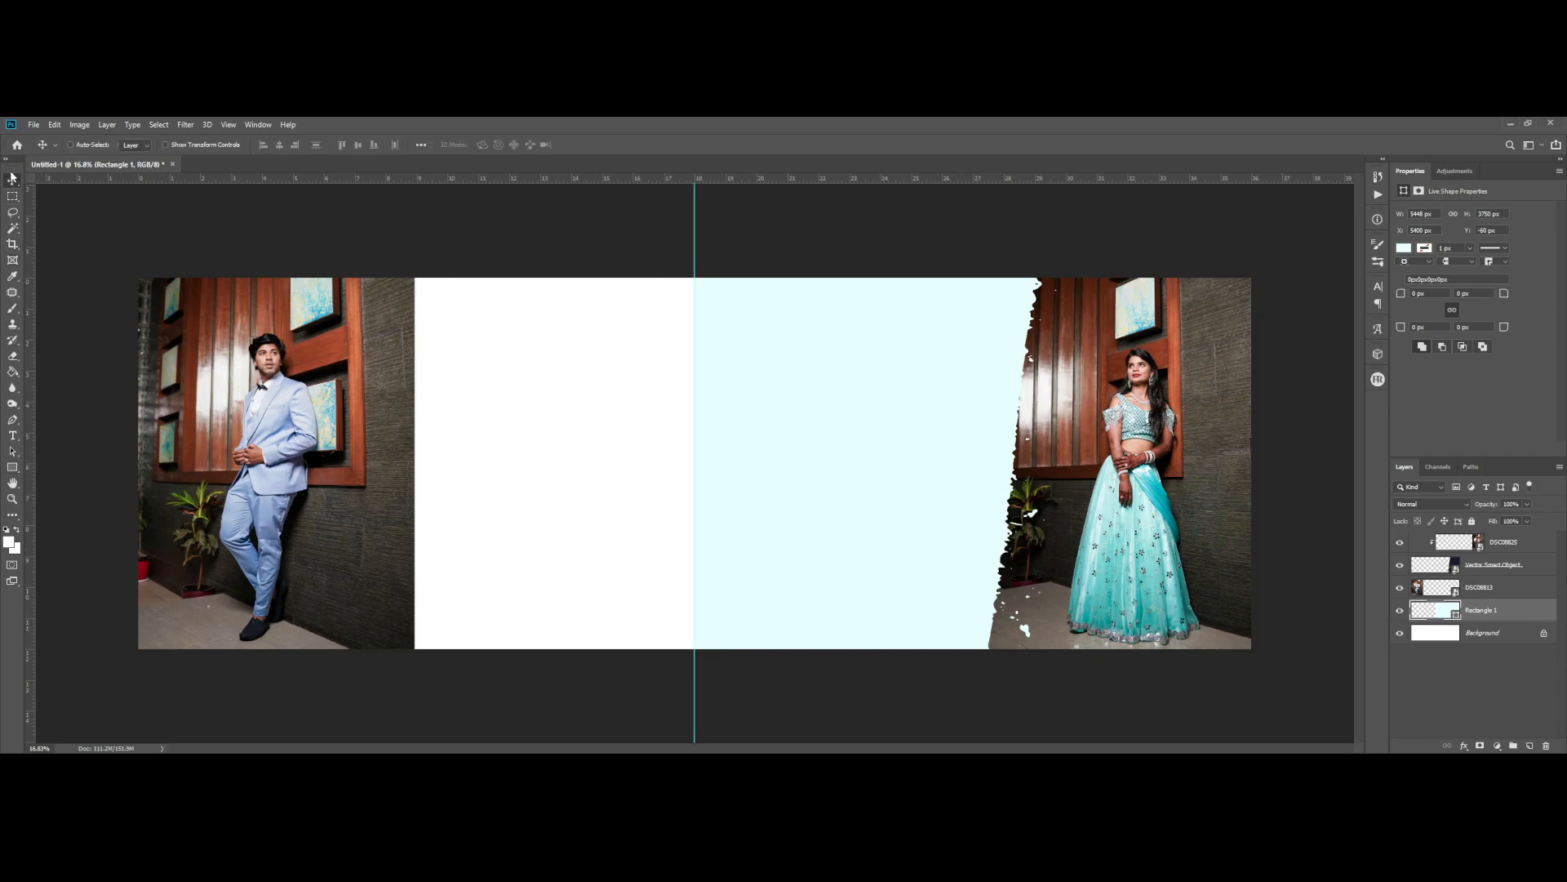
- Switch to ACDSee, look through the two-box templates, and open 002 - 2 Horizontal Box (02) in Photoshop
key("alt+Tab")
key("Up")
key("Up")
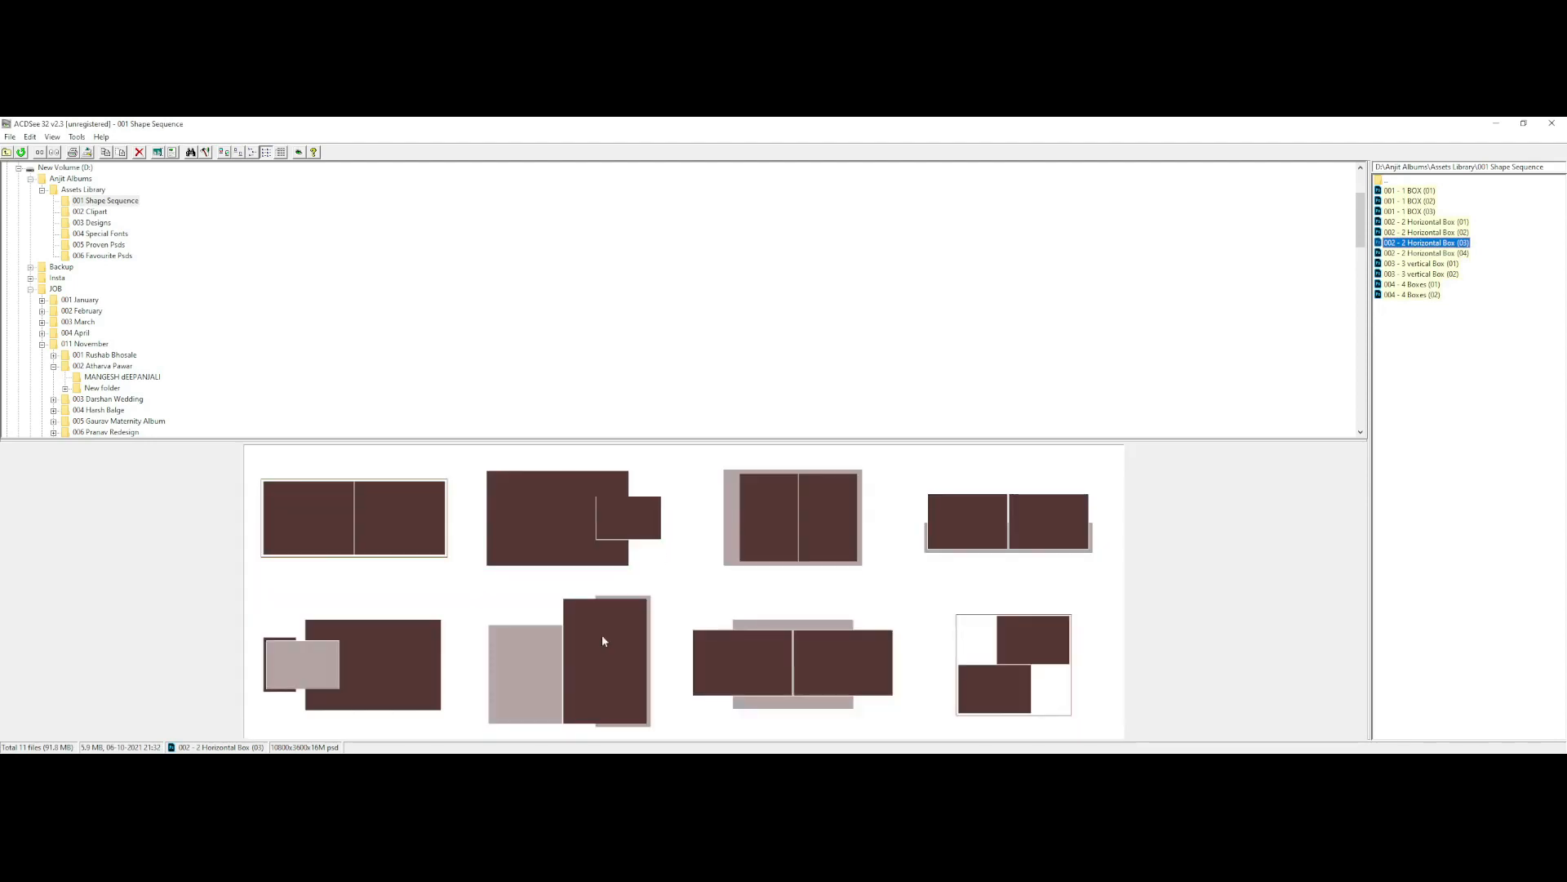
key("Up")
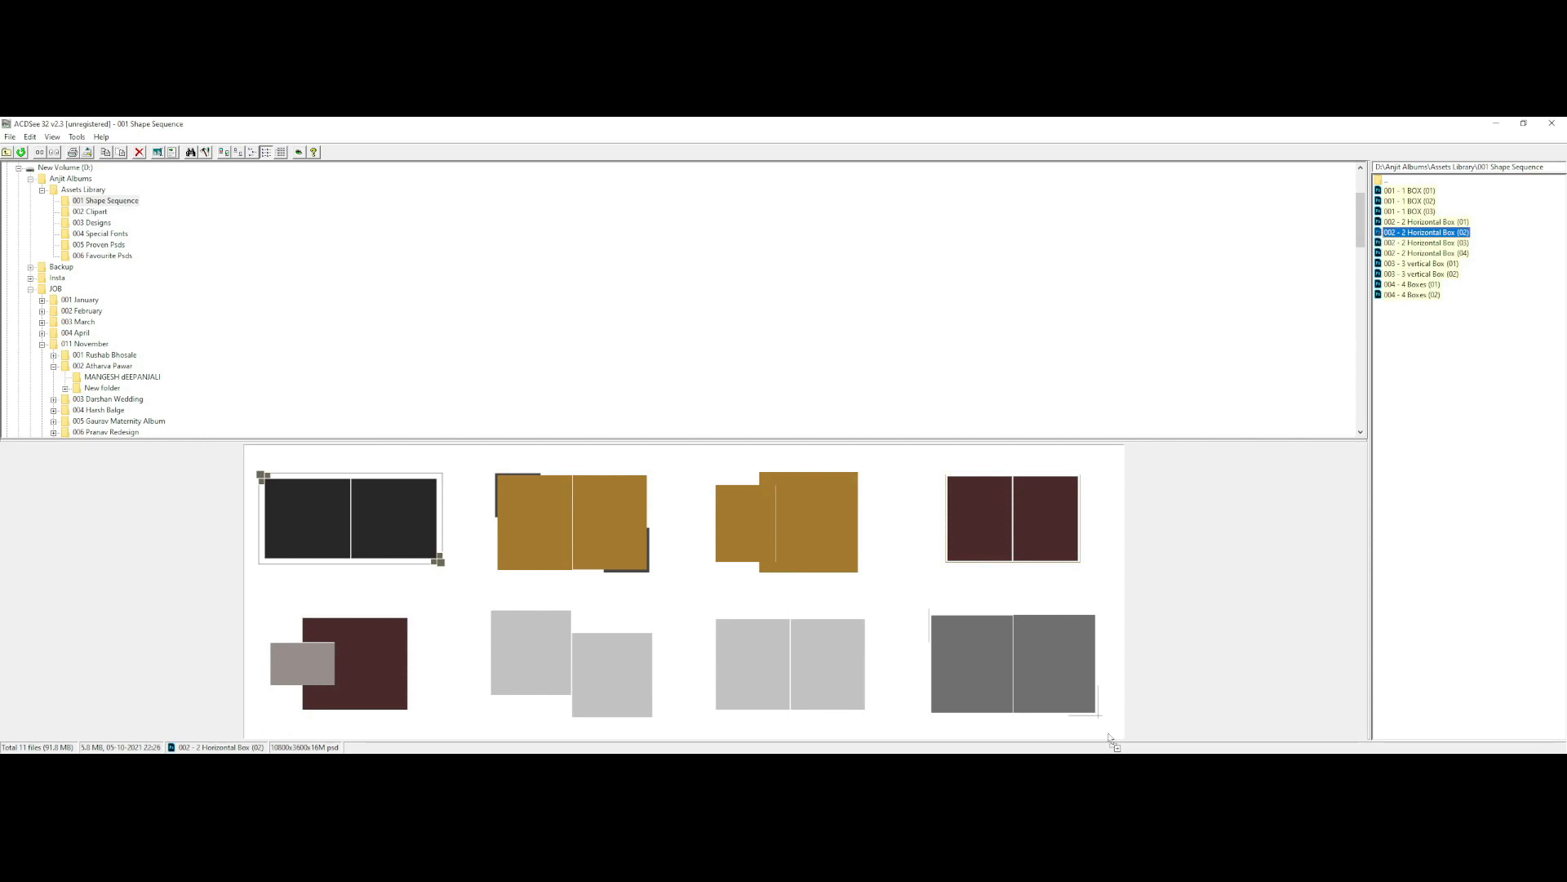
key("Return")
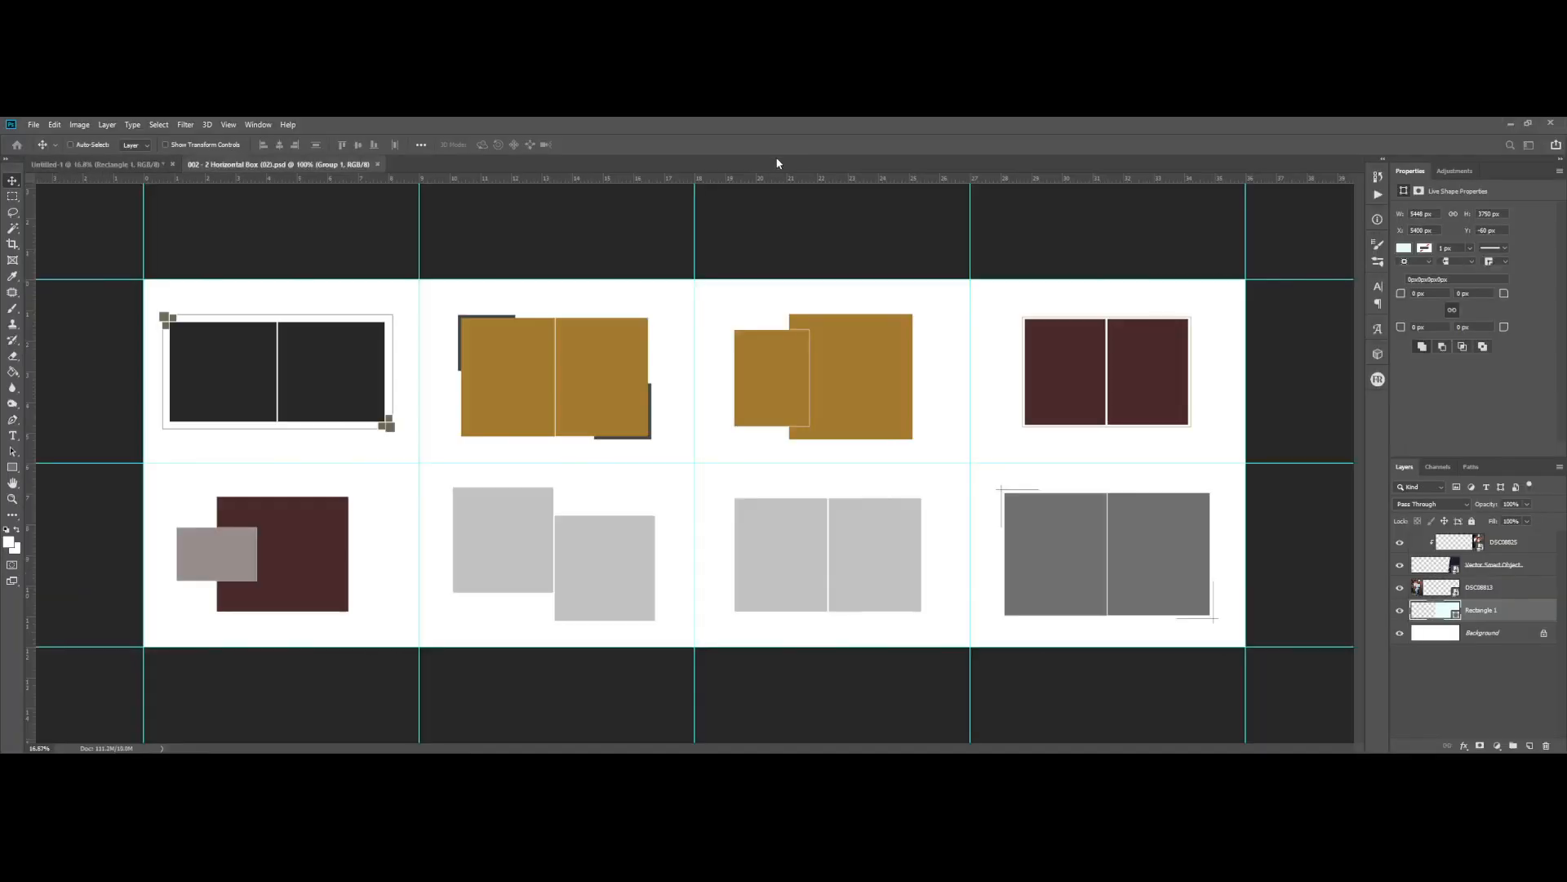
- Copy the dark gray two-box group with corner lines into the Untitled-1 spread, placing it on the cyan area
right_click(606, 535)
left_click(629, 565)
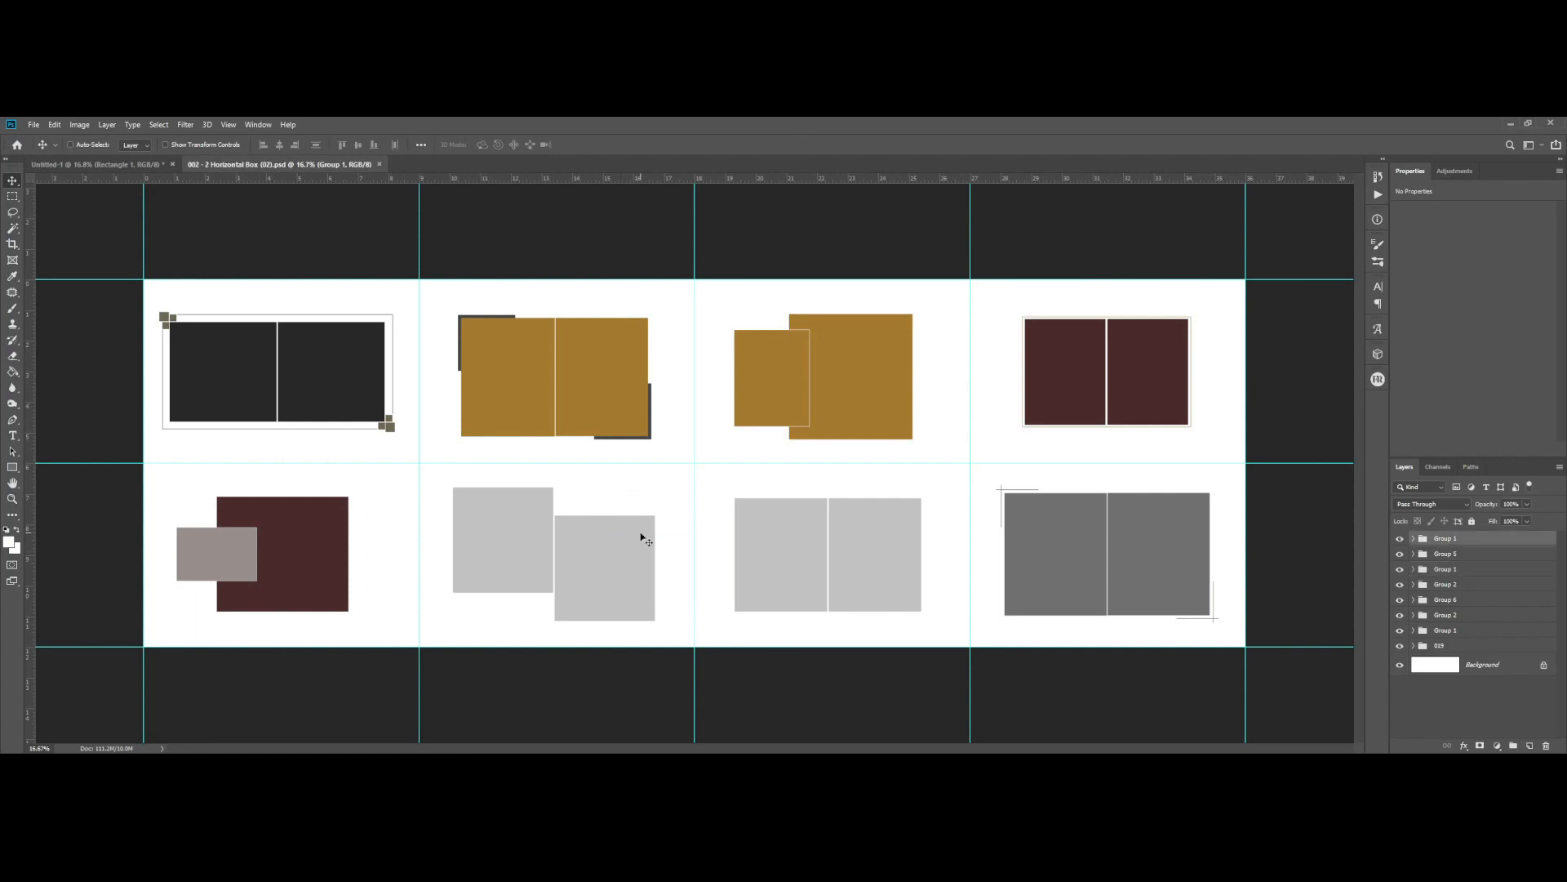
right_click(1083, 538)
left_click(1122, 543)
left_click_drag(1136, 536, 862, 447)
right_click(811, 444)
right_click(767, 427)
left_click(784, 435)
- Stretch the group's left gray box downward to nearly twice its height
right_click(780, 432)
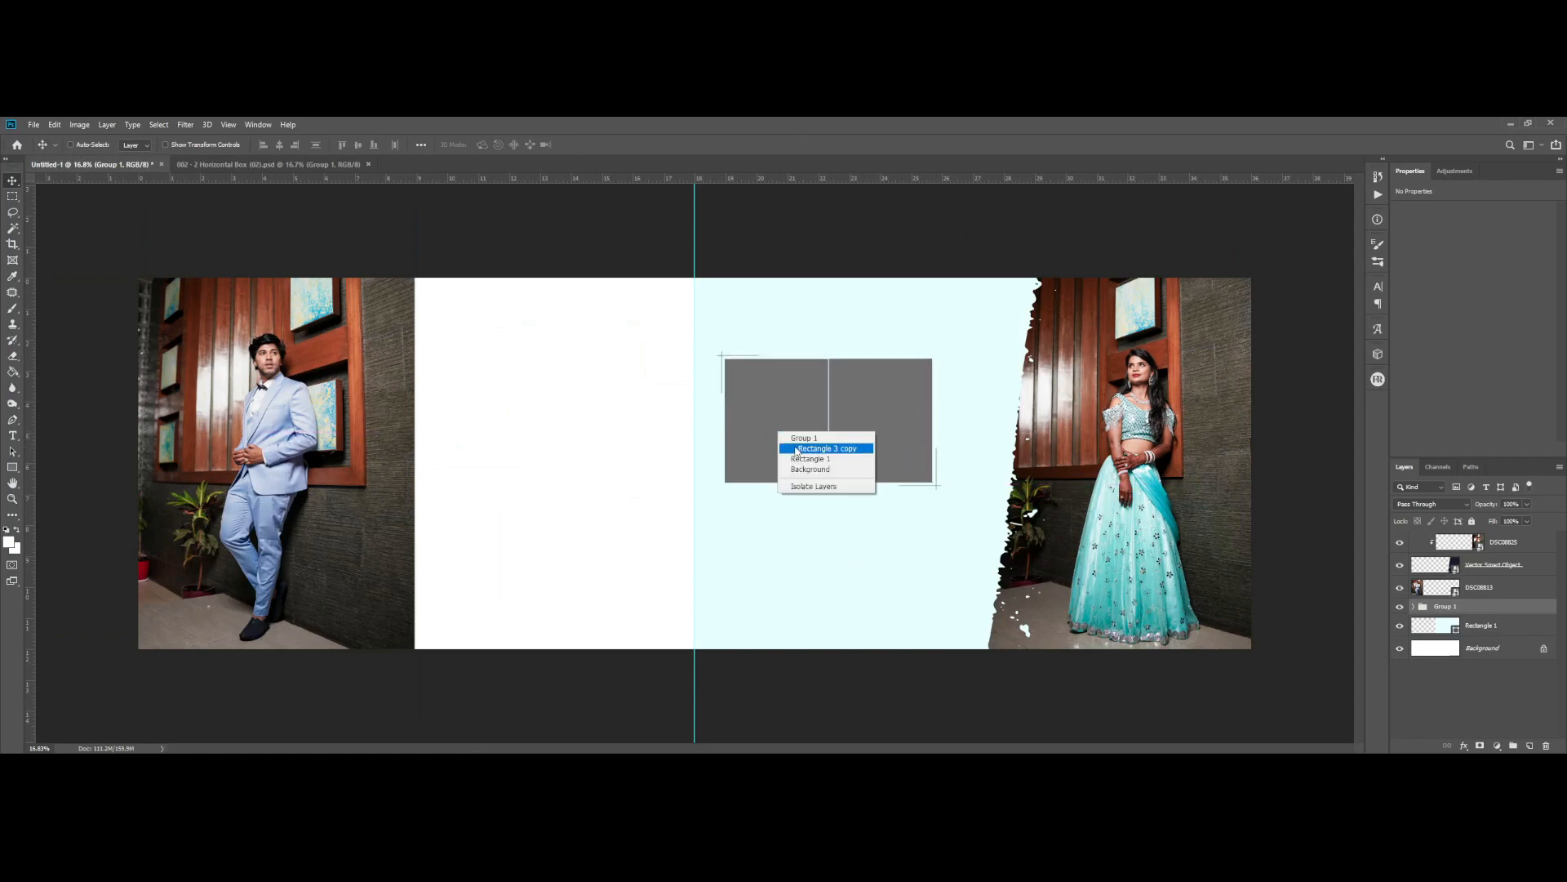
left_click(818, 448)
key("ctrl+t")
left_click_drag(783, 484, 815, 601)
key("Return")
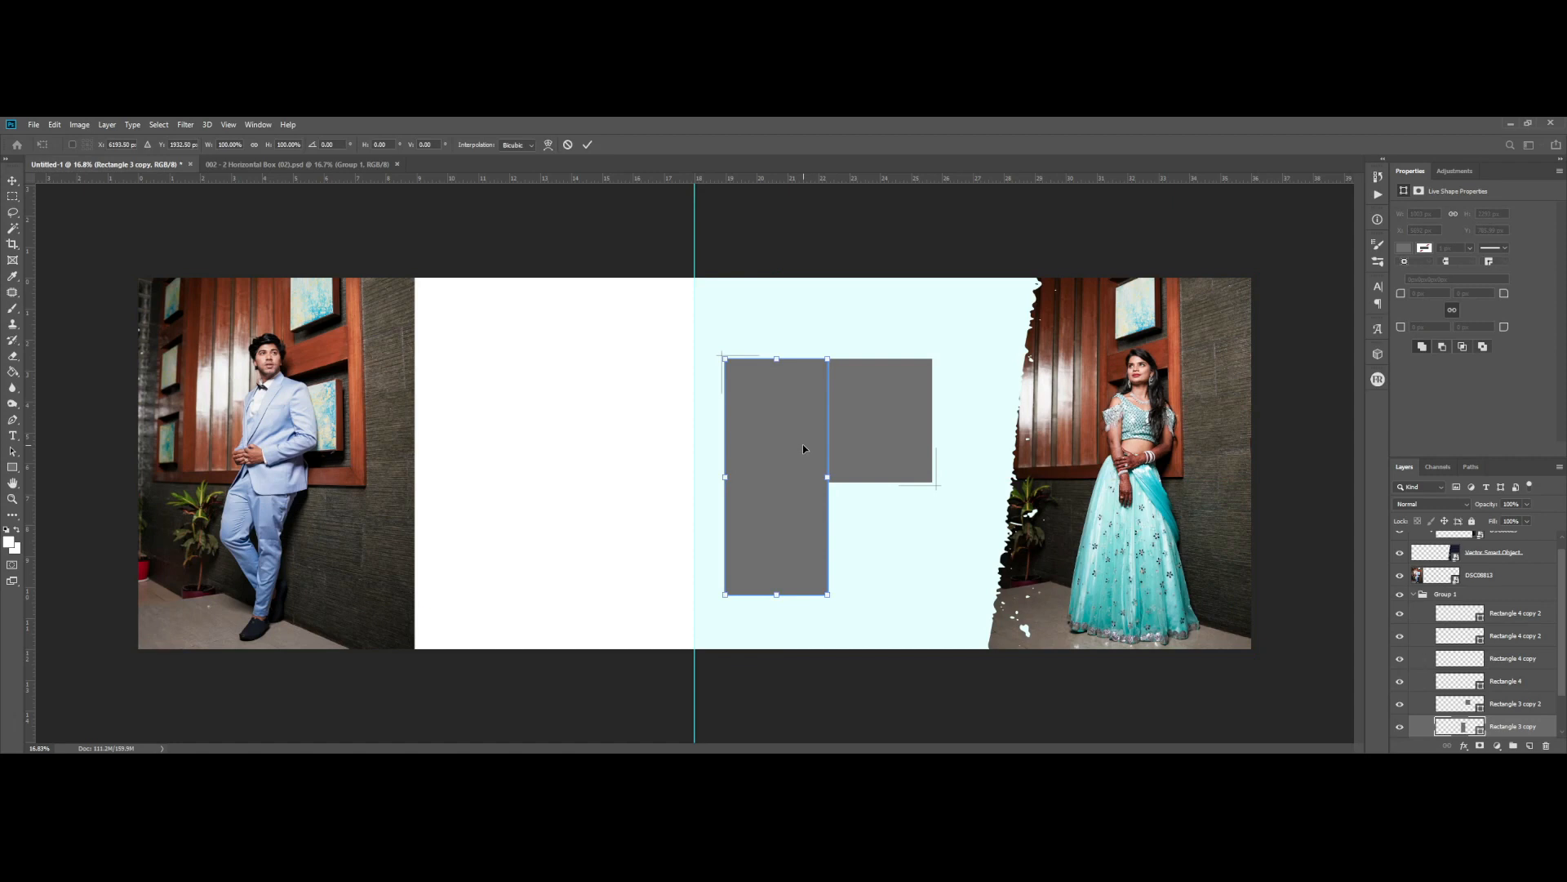
- Enlarge the whole two-box group and reposition it on the cyan area between the center guide and the woman's photo
right_click(805, 448)
left_click(820, 452)
key("ctrl+t")
left_click_drag(948, 586, 967, 612)
left_click_drag(965, 485, 984, 460)
key("Return")
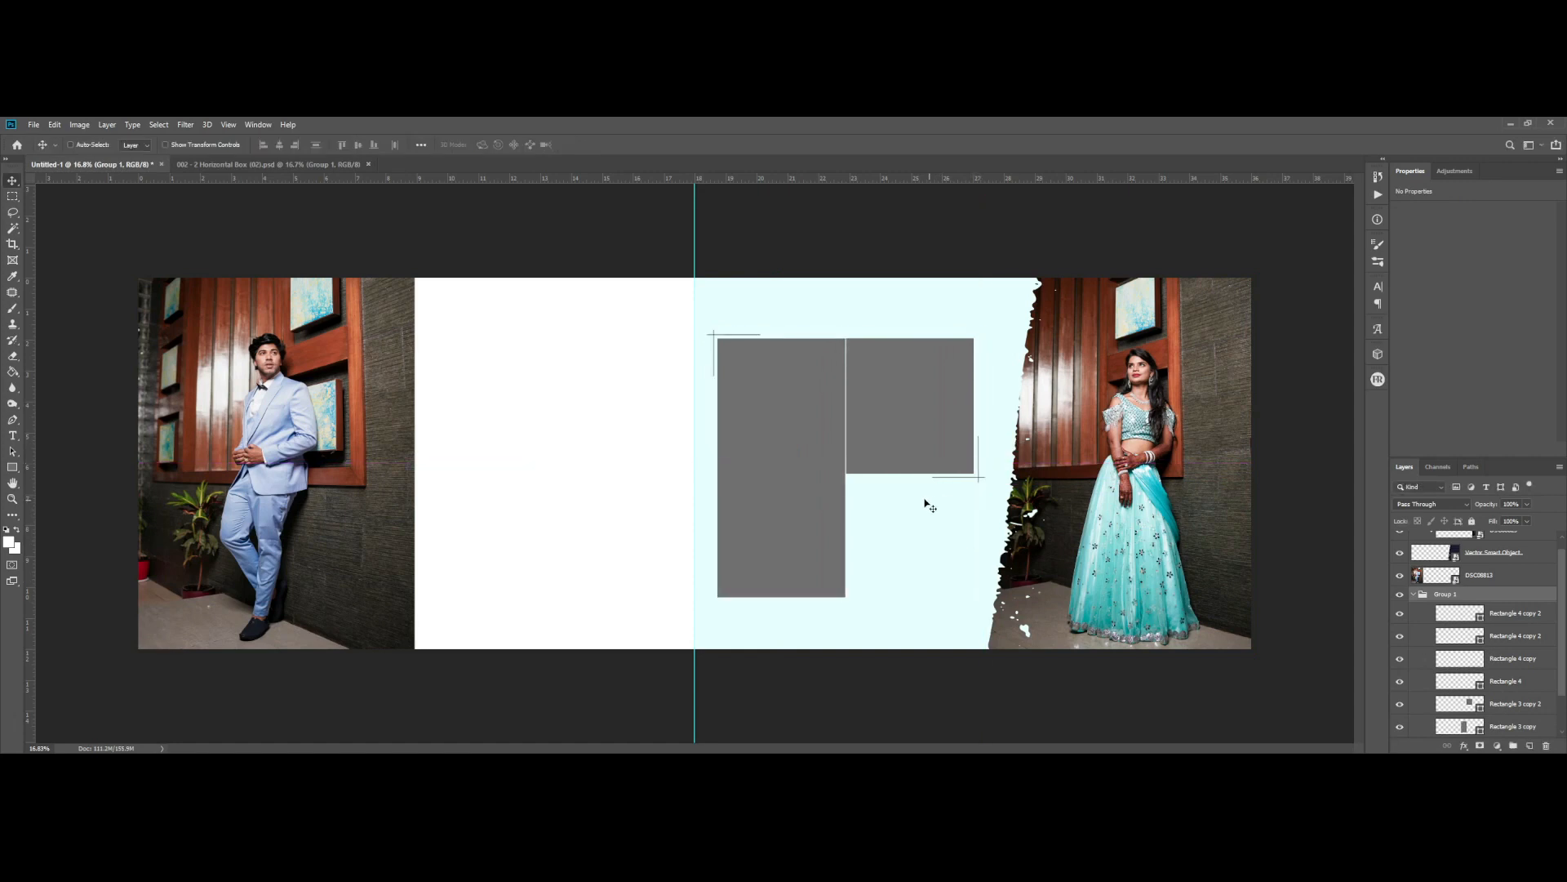
- Select both lines of the box group's lower-right corner mark and move them down to make room for a taller right box
scroll(935, 482, "up", 3)
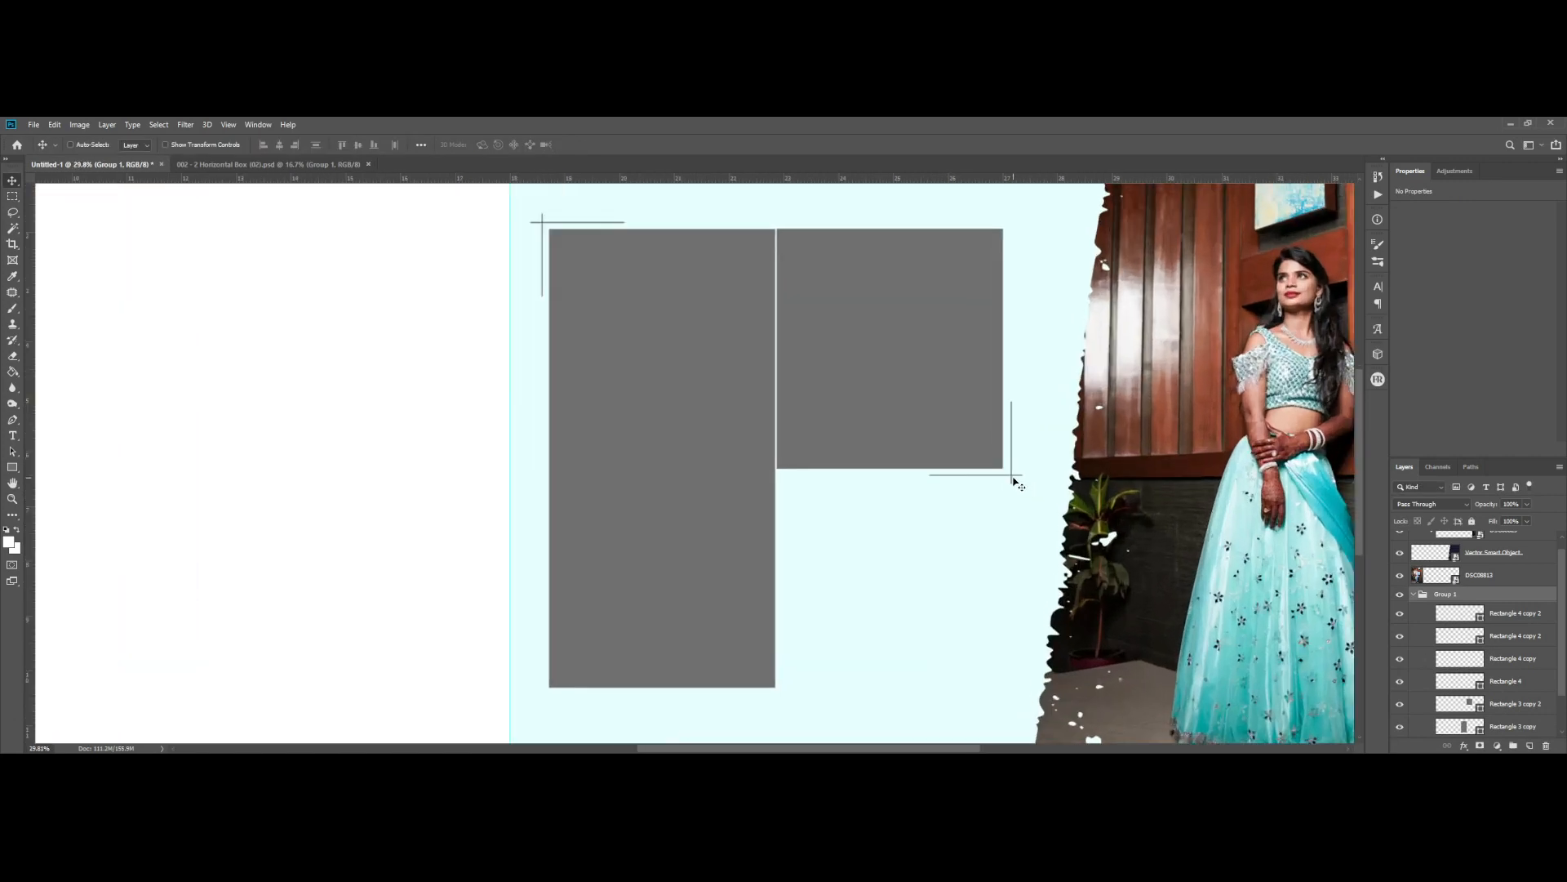
scroll(1013, 478, "up", 9)
right_click(1010, 471)
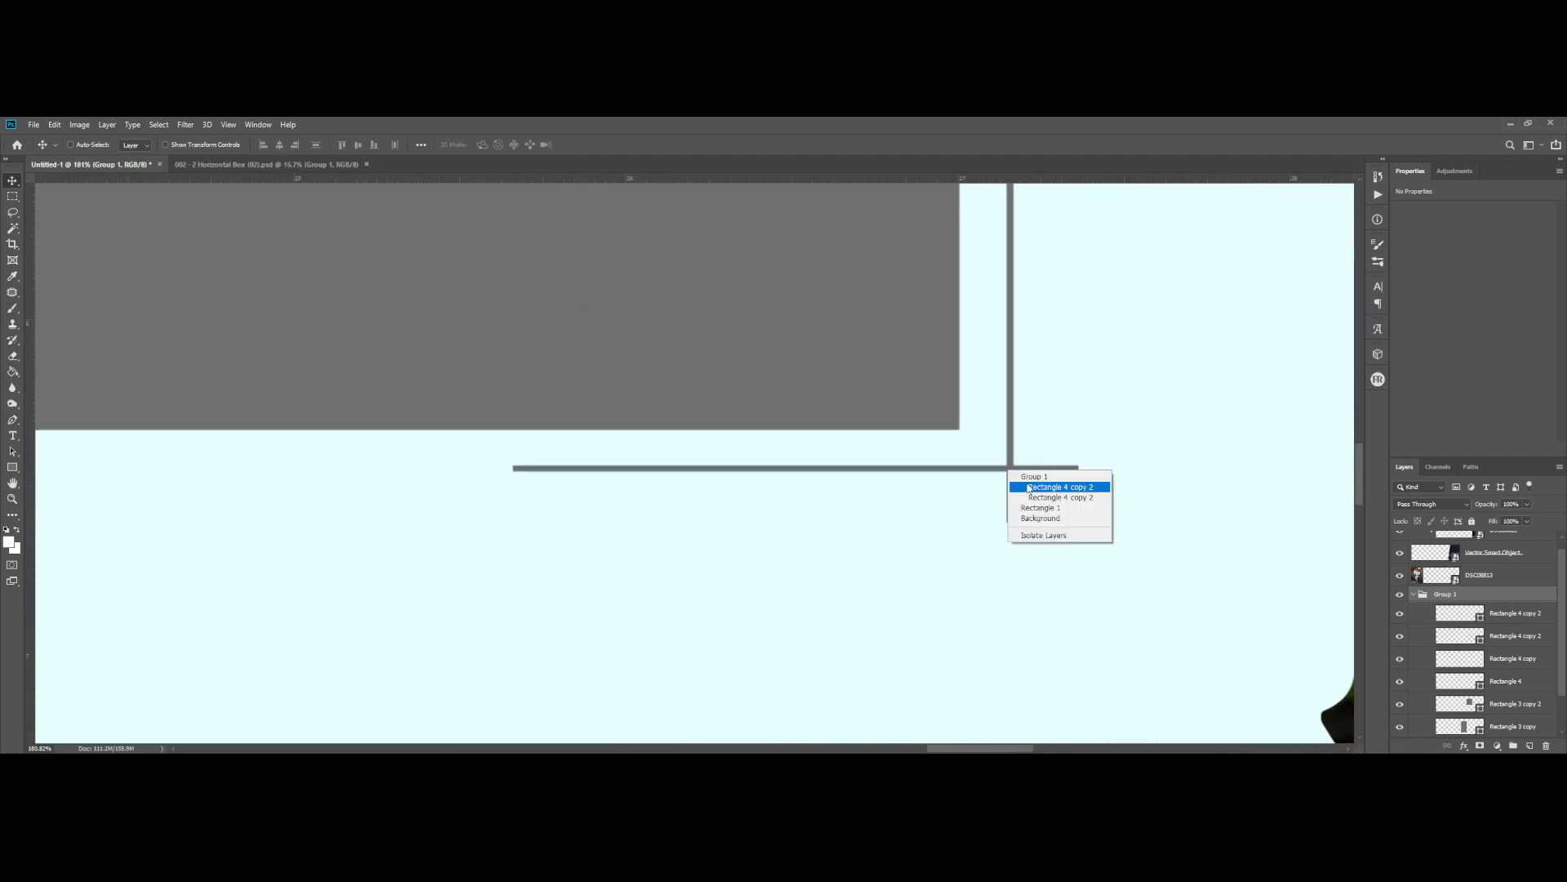
left_click(1029, 488)
right_click(1012, 467)
left_click(1011, 489)
right_click(1013, 488)
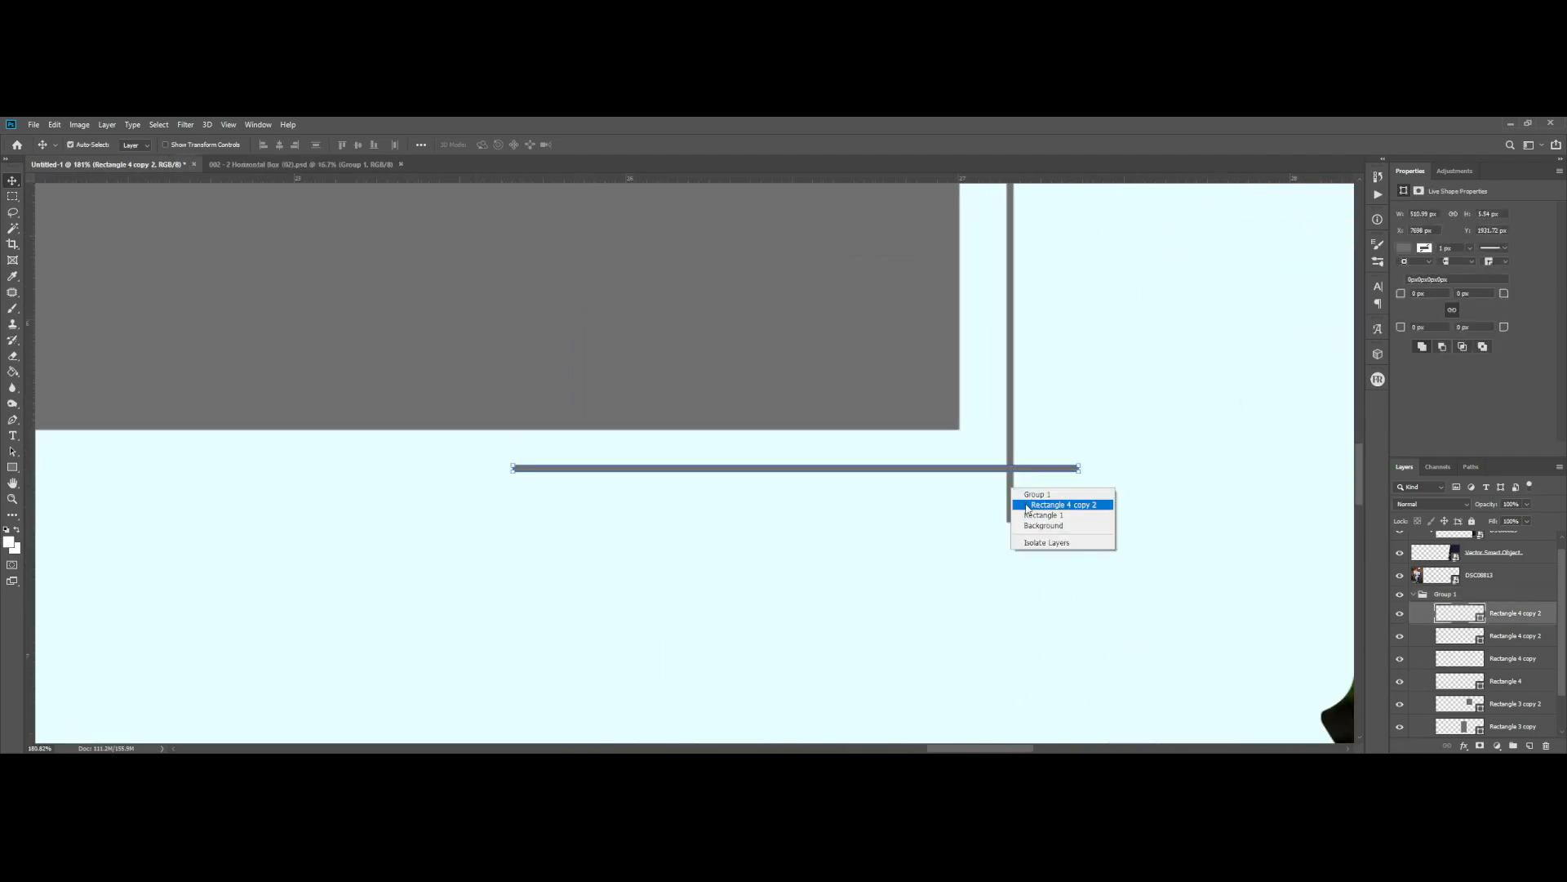
left_click(1027, 506)
scroll(938, 462, "down", 10)
left_click_drag(963, 467, 959, 576)
- Stretch the right gray box downward to about 6.74 in tall, ending just above the lowered corner lines
right_click(870, 387)
left_click(882, 399)
key("ctrl+t")
left_click_drag(873, 467, 882, 566)
key("Return")
scroll(947, 604, "up", 5)
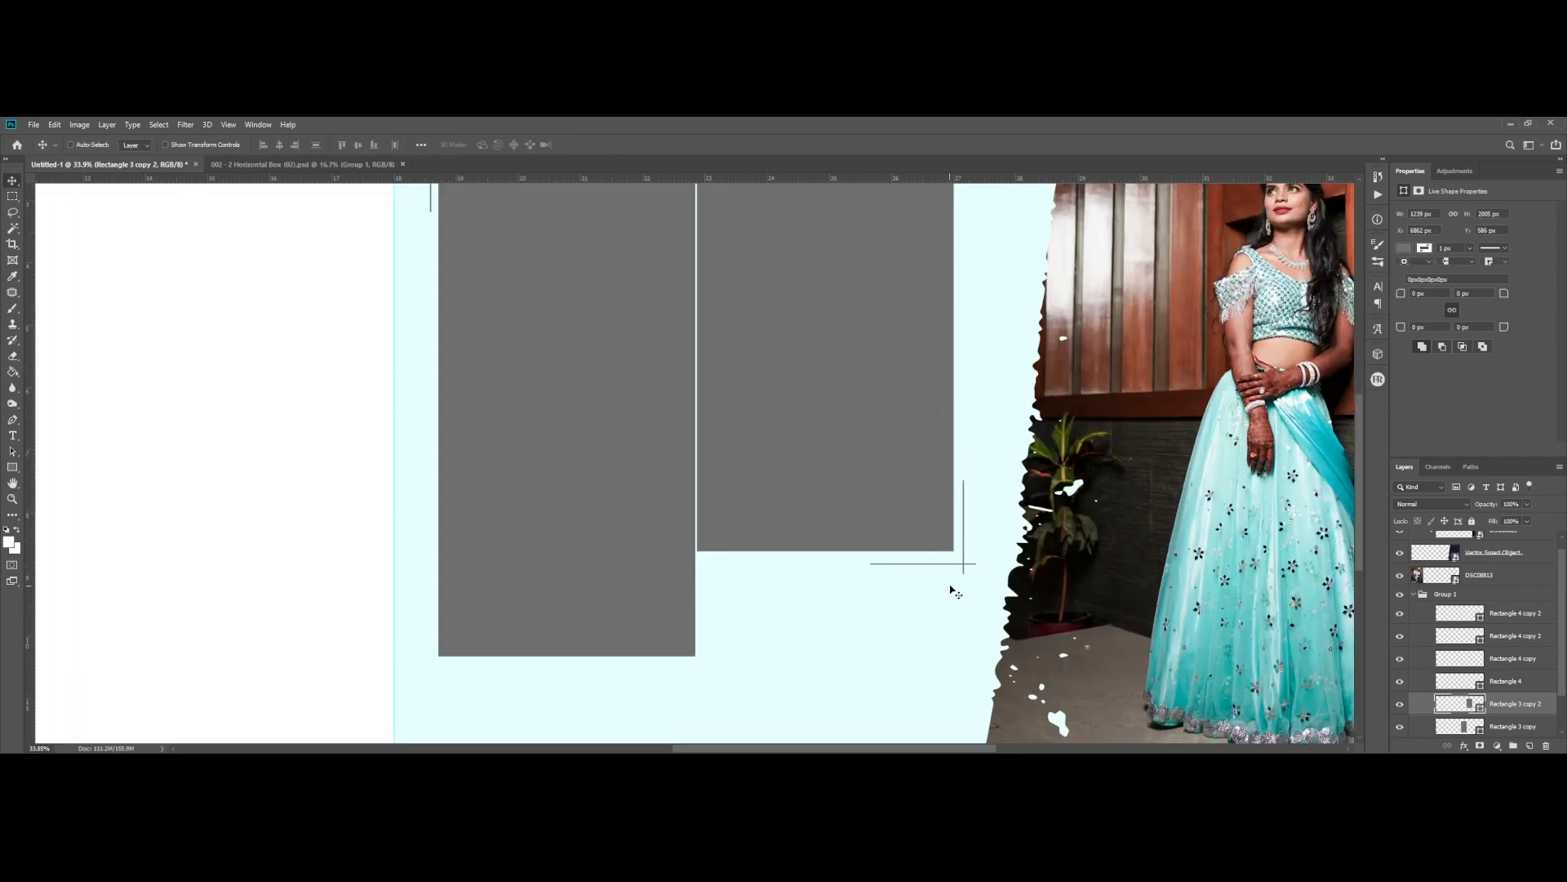
key("ctrl+t")
scroll(838, 519, "up", 2)
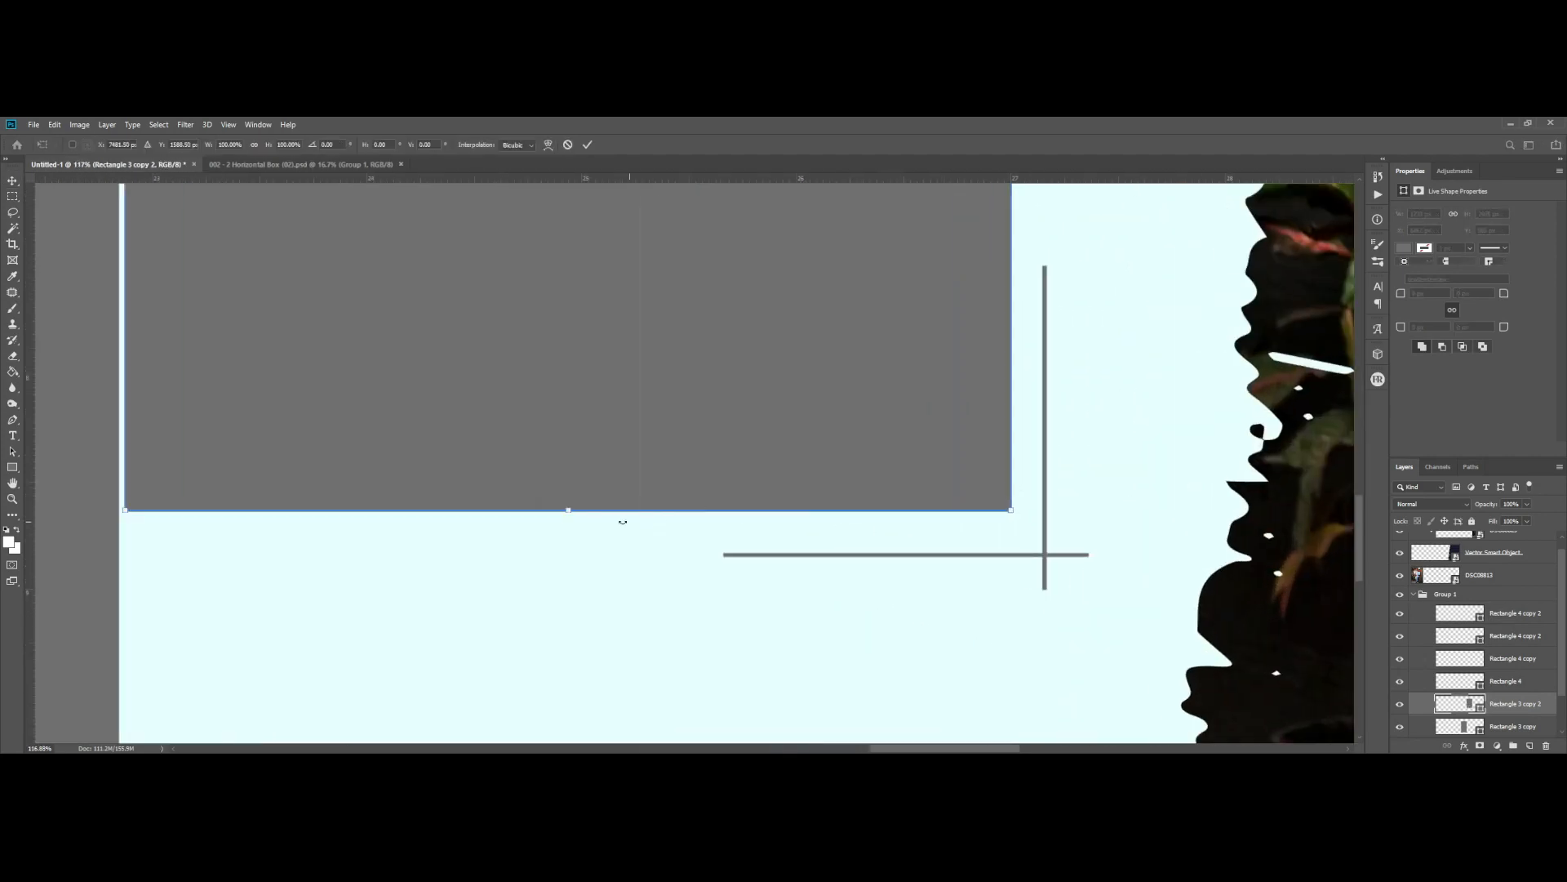
left_click_drag(570, 512, 569, 524)
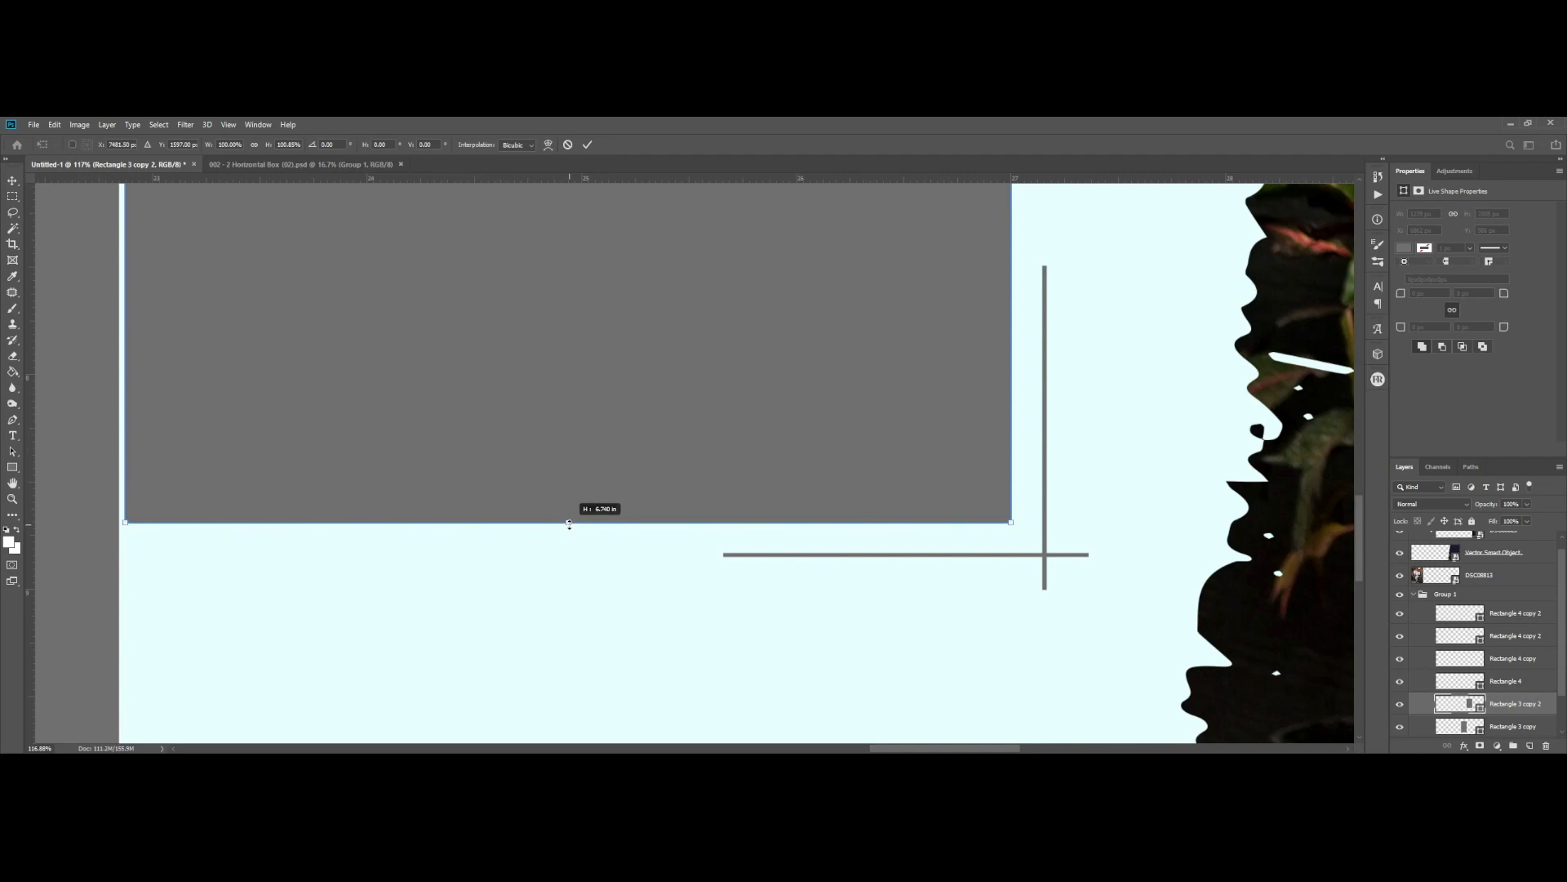
key("Return")
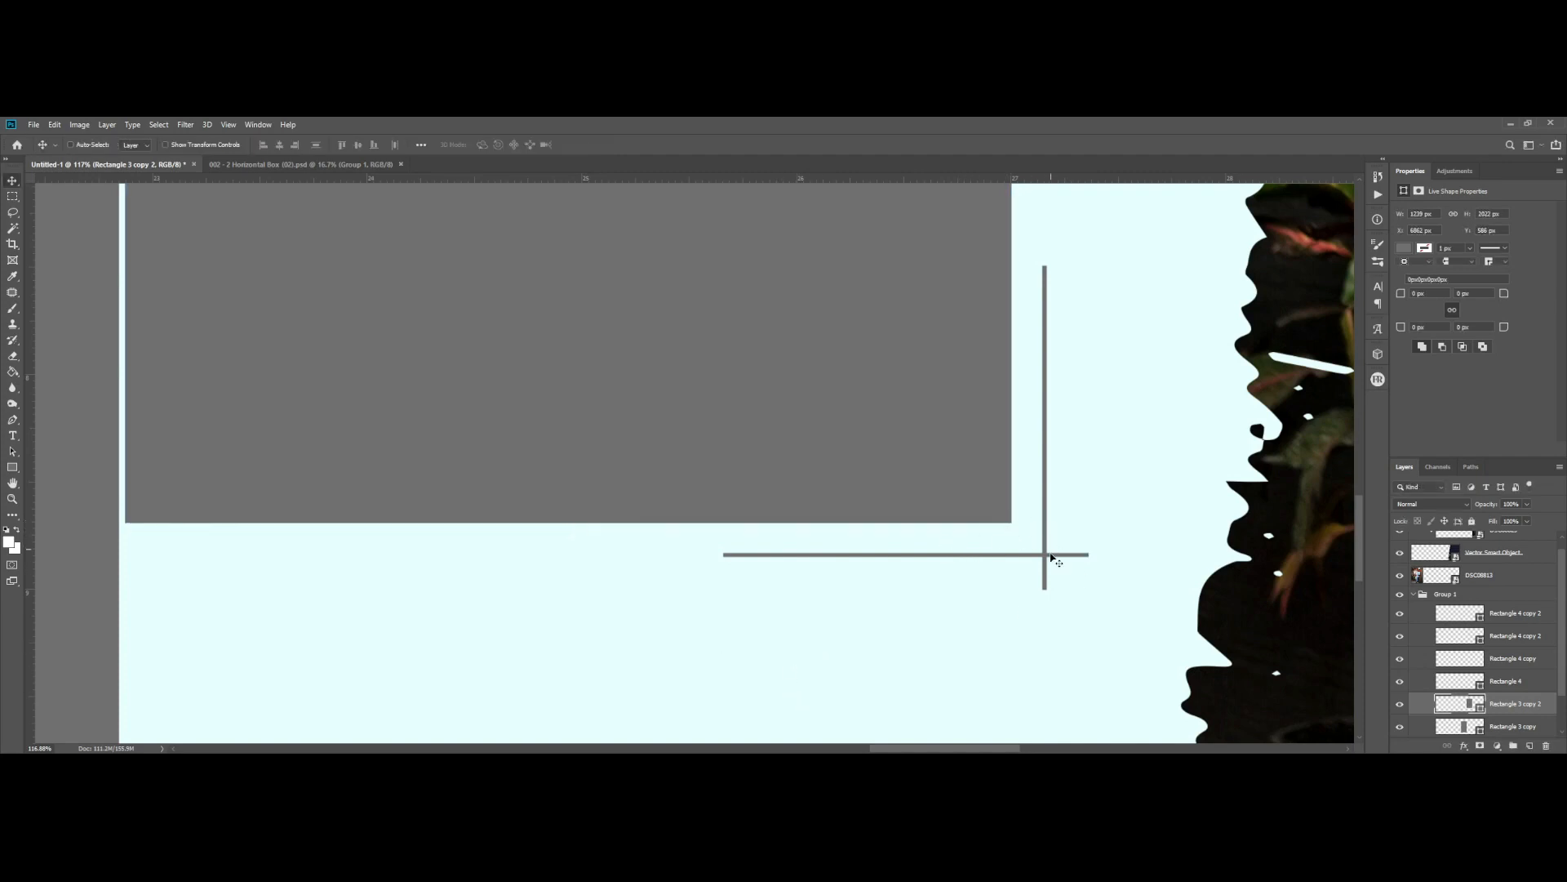
scroll(962, 536, "down", 10)
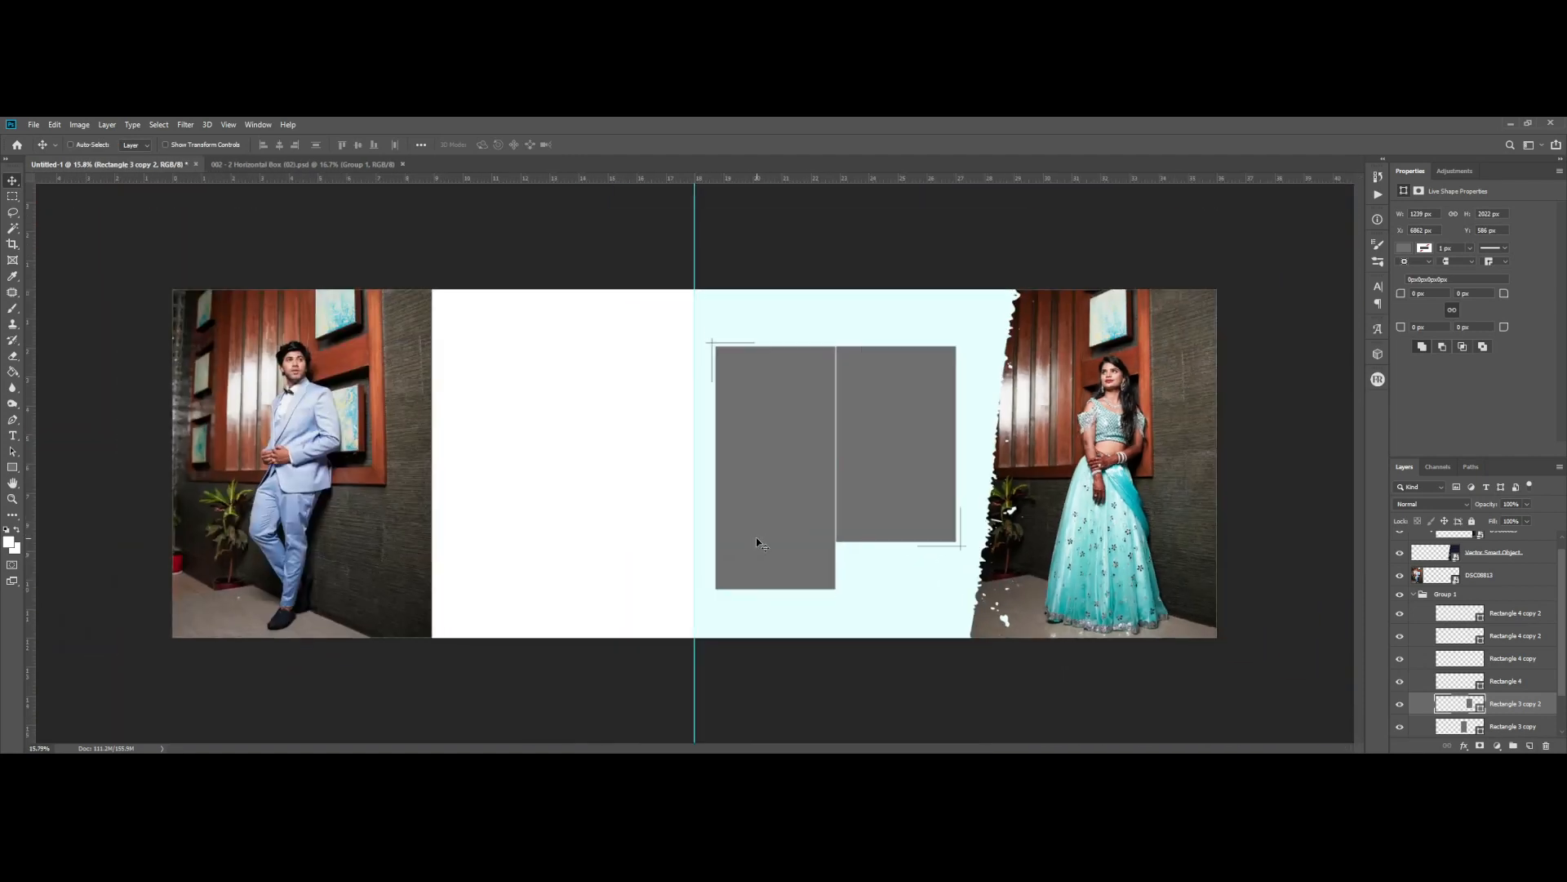
- Center the two-box group horizontally in the cyan area between the center guide and the woman's photo
right_click(790, 461)
left_click(841, 467)
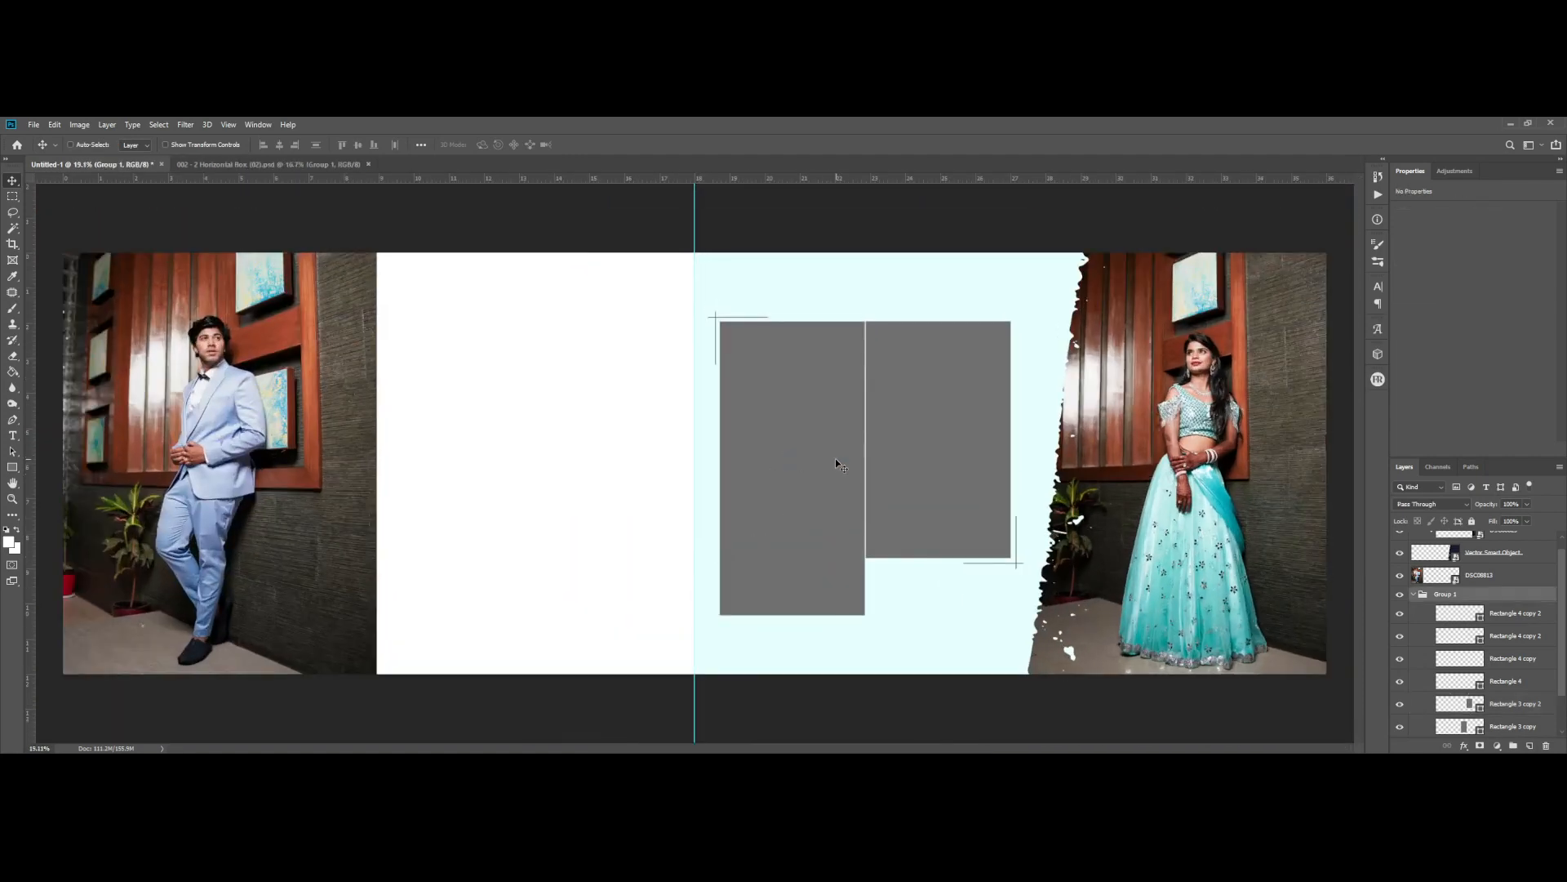
key("m")
left_click_drag(693, 244, 1046, 678)
key("v")
left_click(279, 144)
key("ctrl+d")
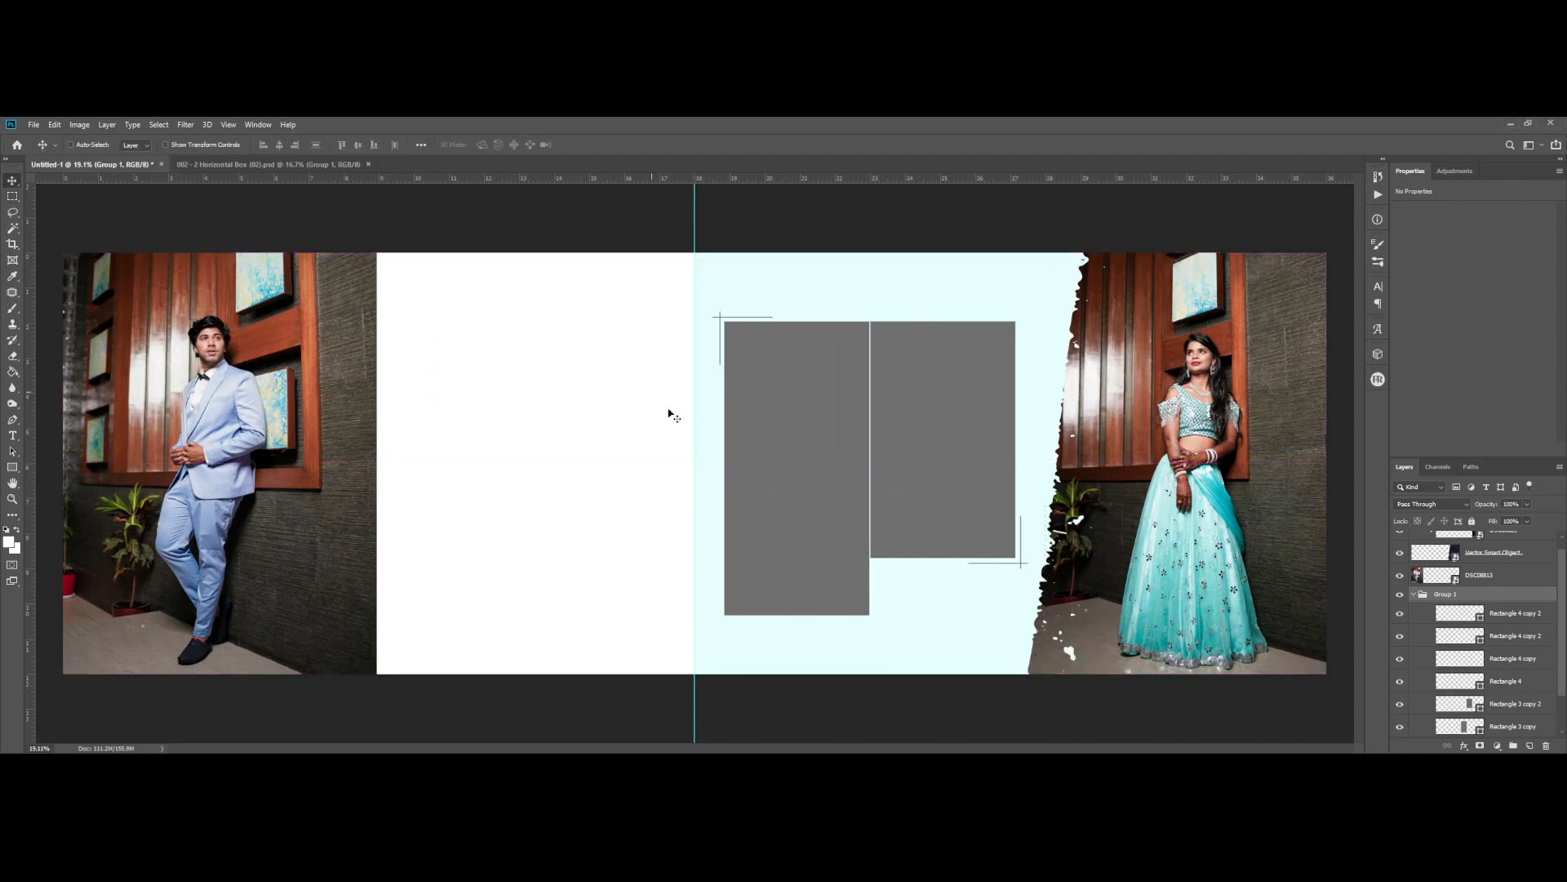
- Bring the two-box group to the front of the layer stack and ungroup it
right_click(774, 470)
left_click(780, 477)
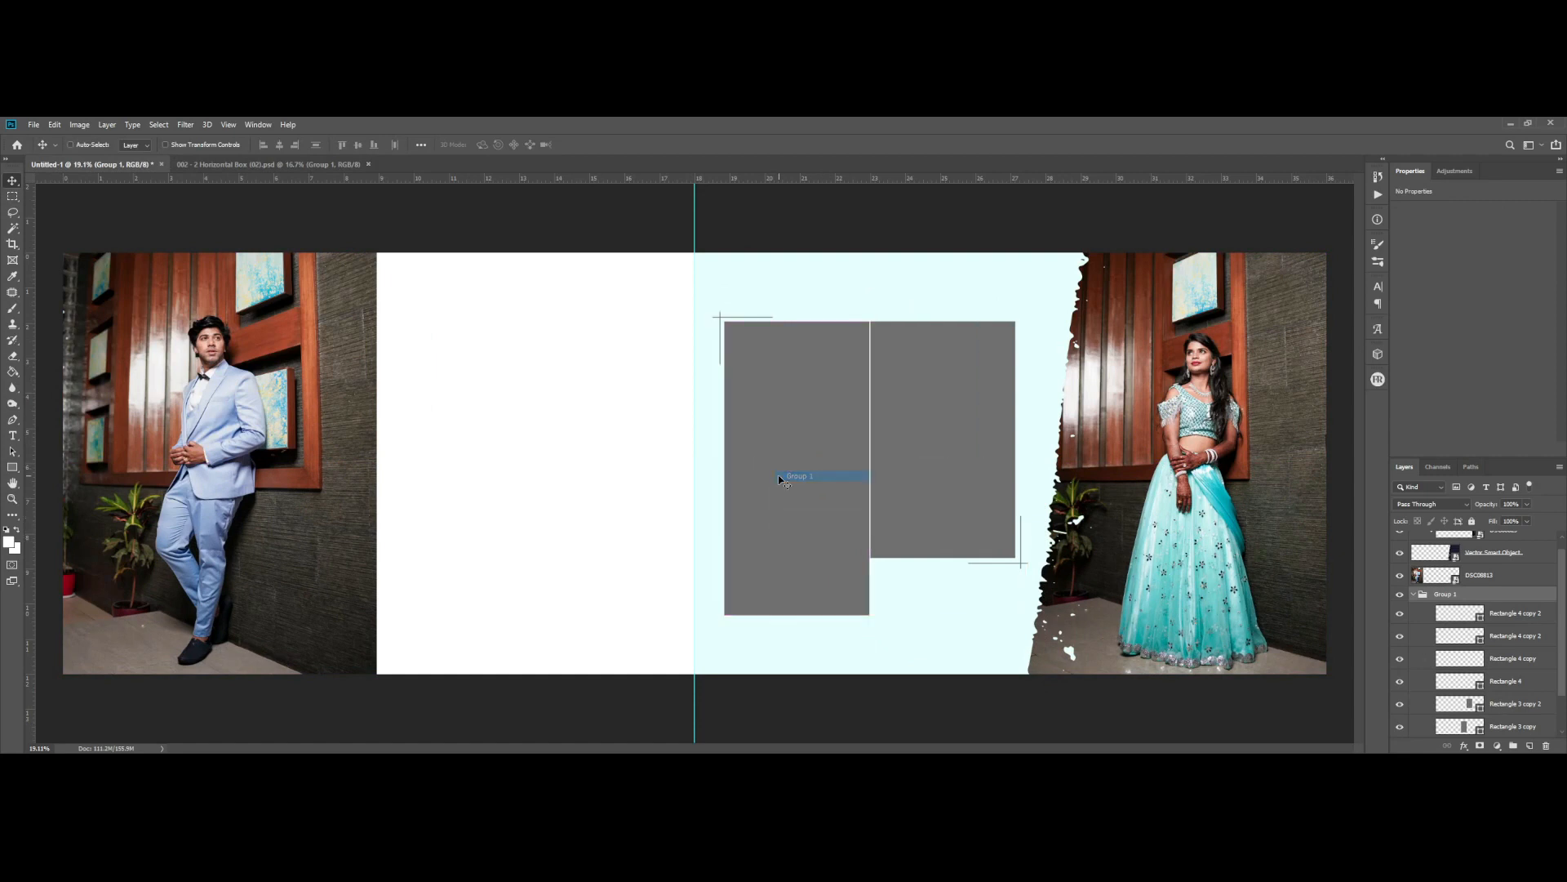
key("ctrl+shift+bracketright")
key("ctrl+shift+g")
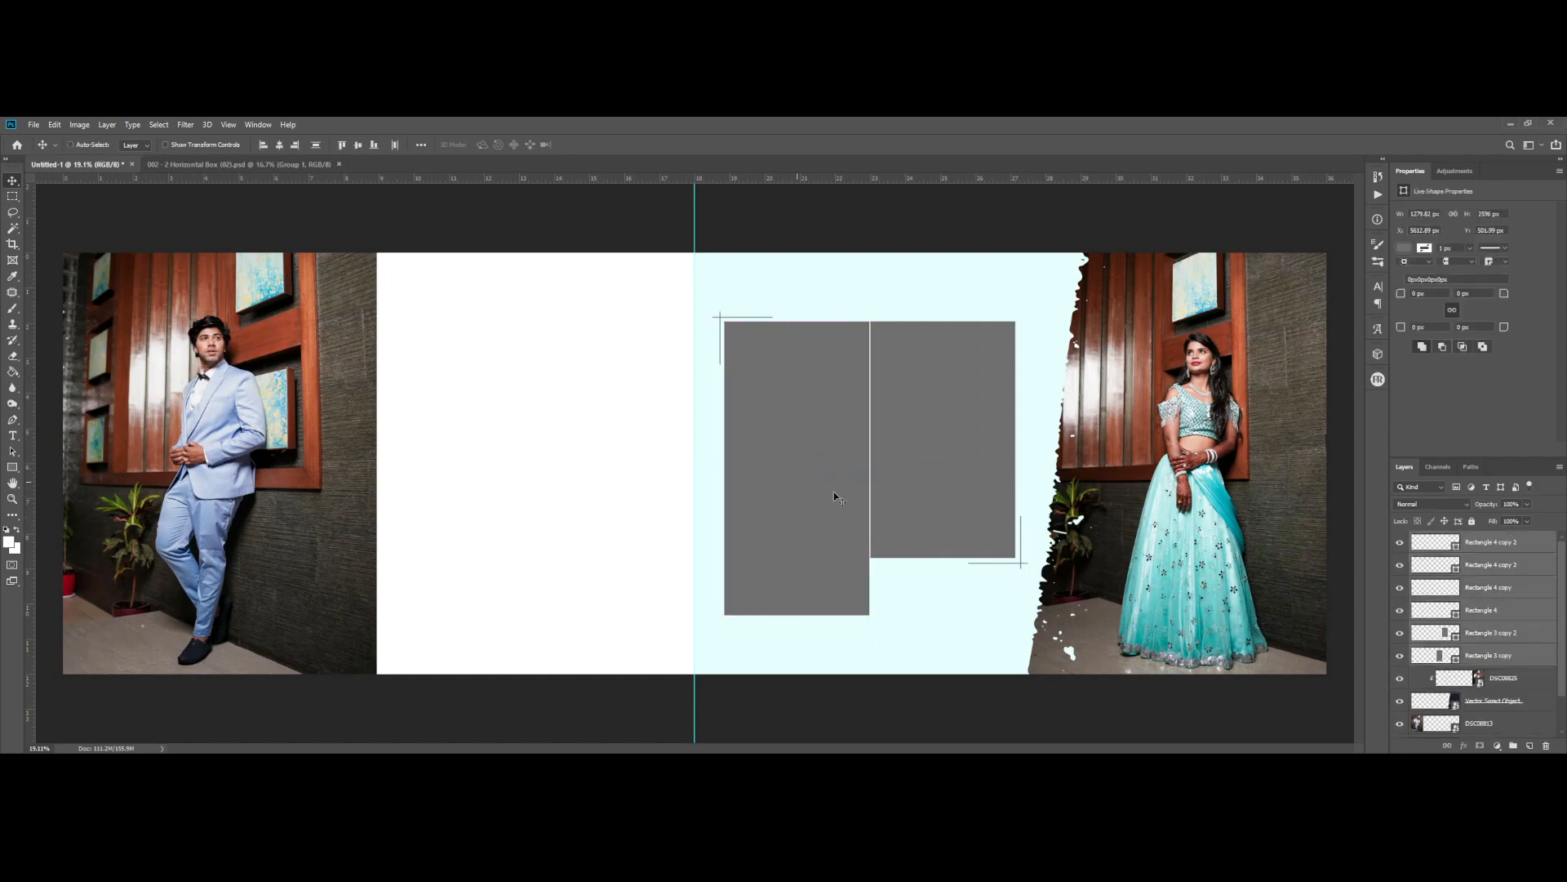
- Fill the left gray box with the staircase photo DSC08833 and the right box with the twirling photo DSC08818
right_click(756, 431)
left_click(773, 436)
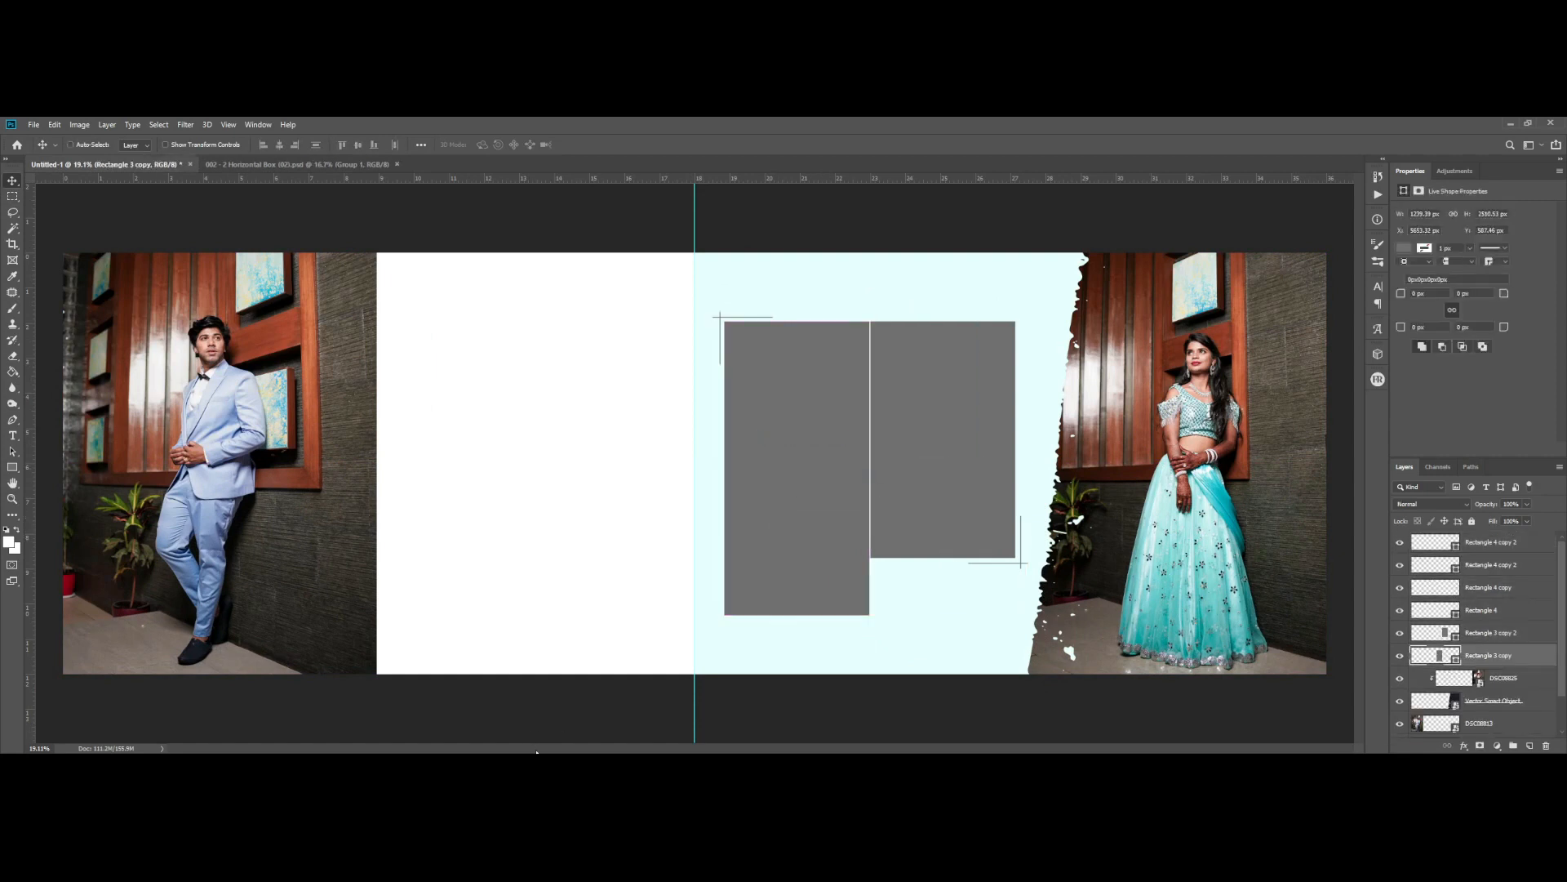
left_click(510, 763)
left_click(878, 691)
right_click(758, 388)
left_click(771, 395)
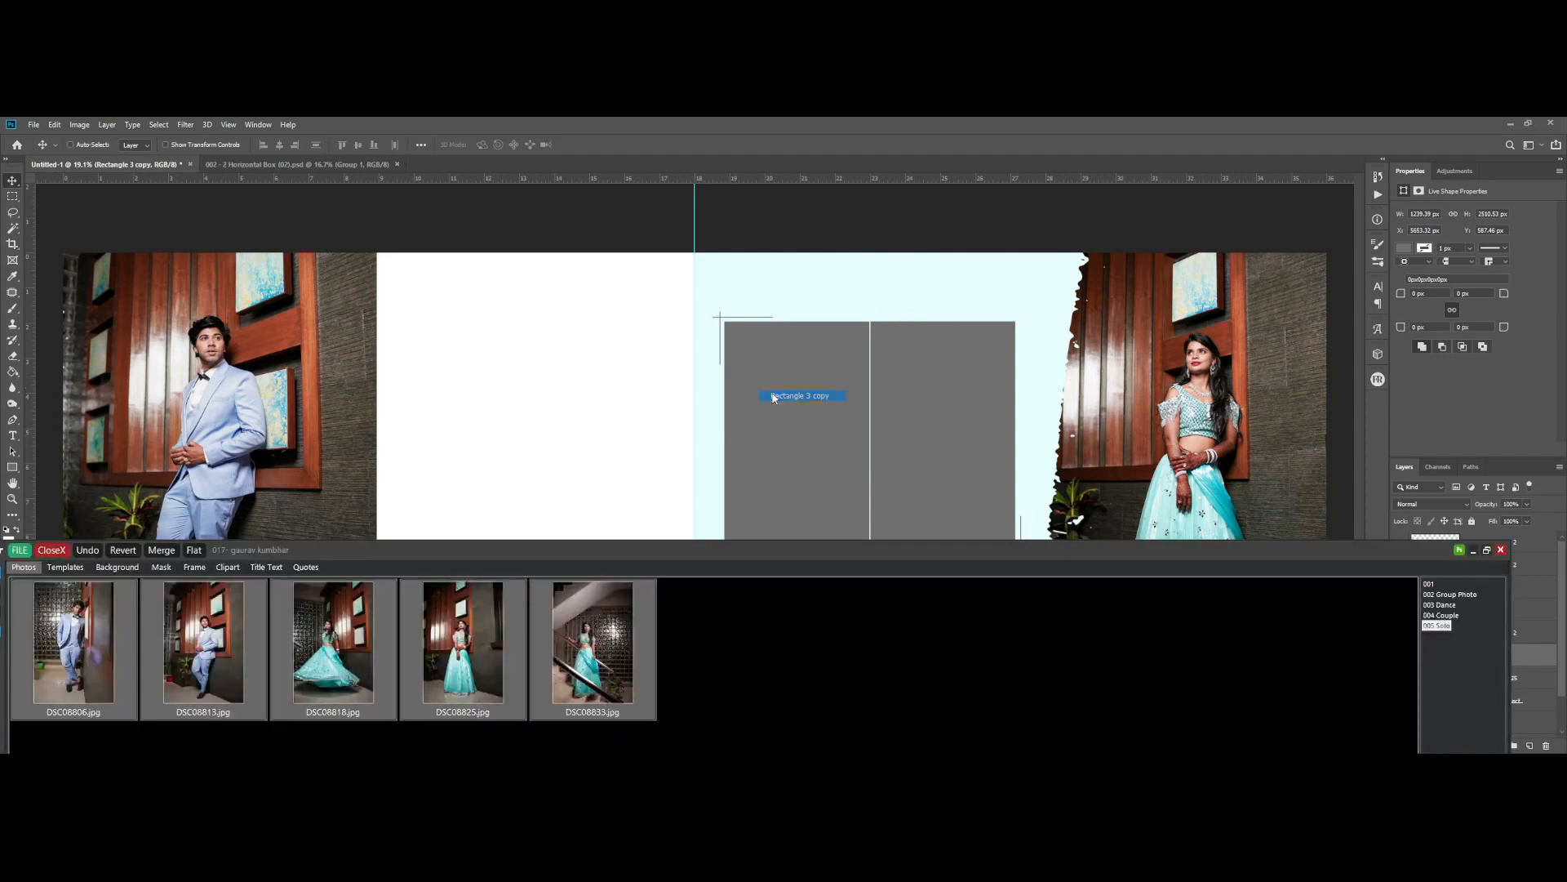
right_click(770, 395)
left_click(778, 400)
left_click_drag(581, 647, 822, 457)
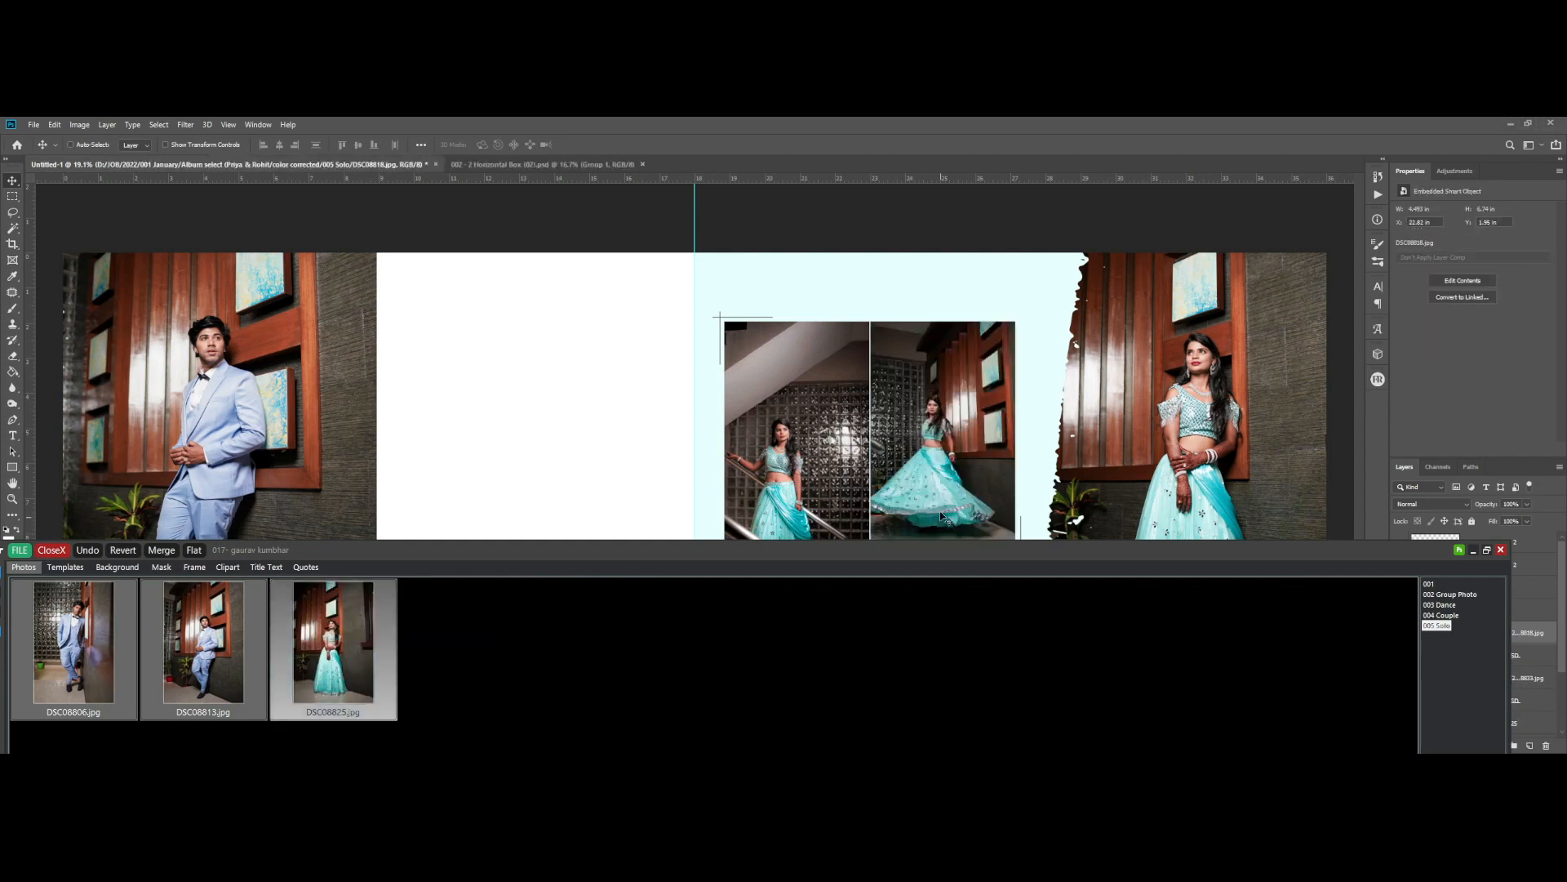
- Mark the photo DSC08825 as used and minimize the photo browser window
right_click(299, 658)
mouse_move(343, 723)
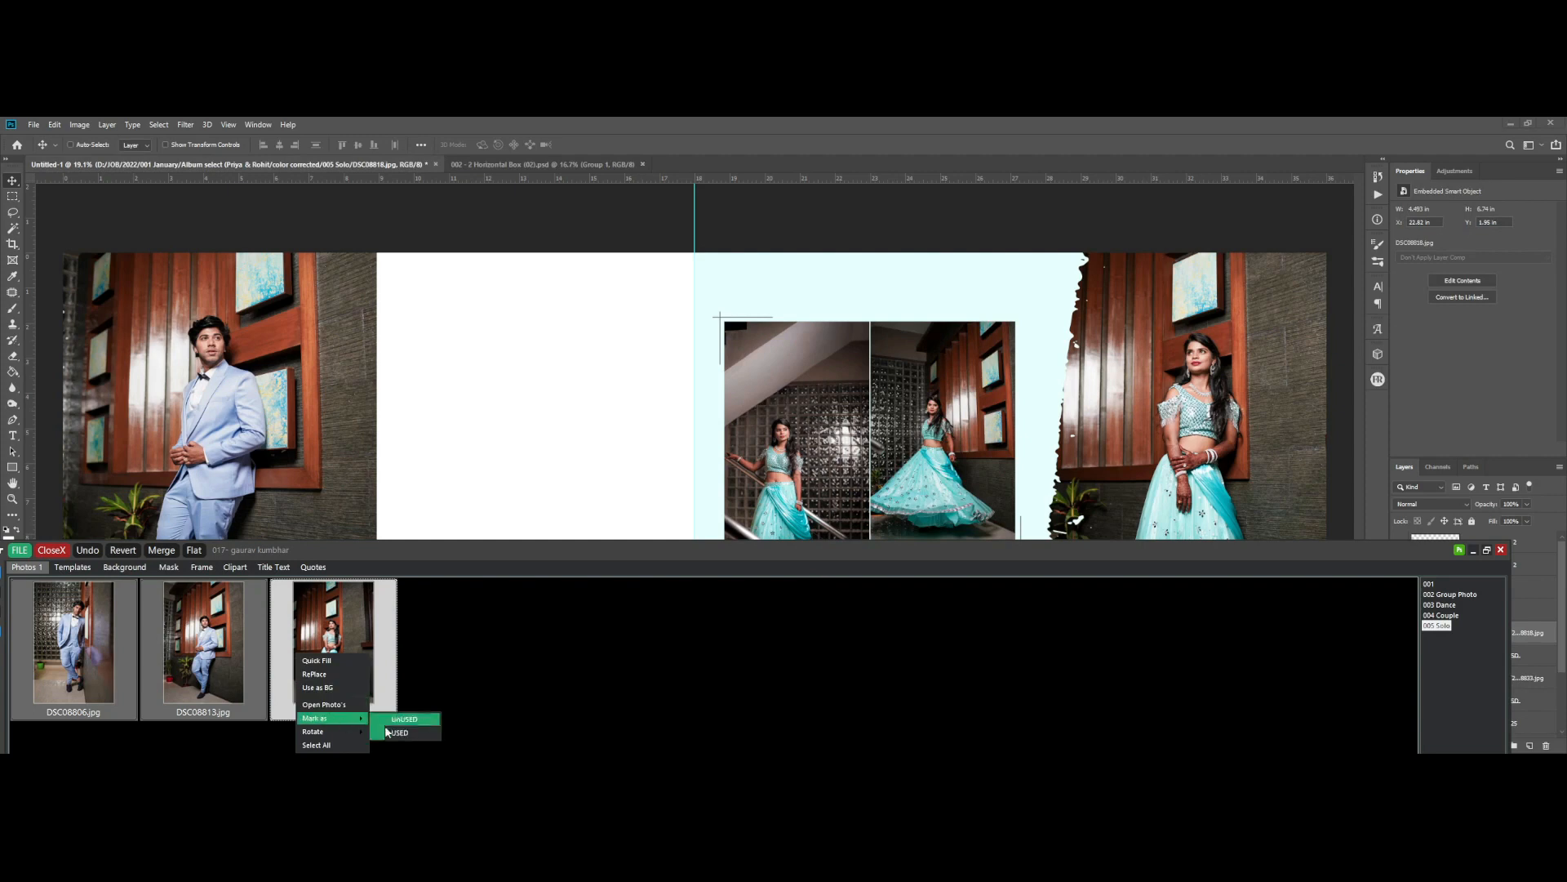
left_click(405, 732)
left_click(1472, 550)
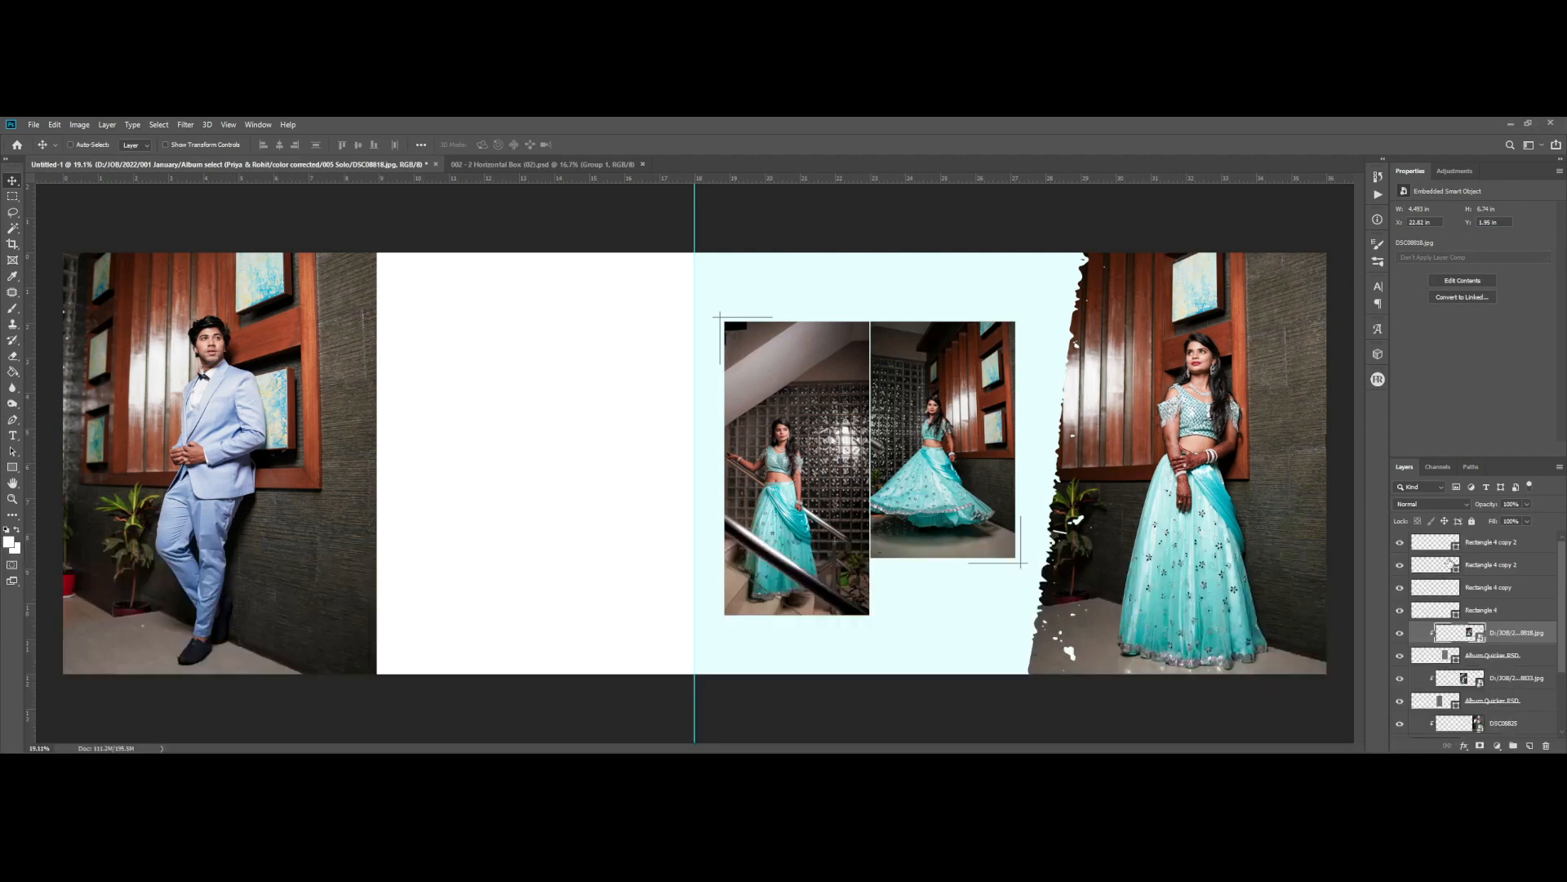
- Shift the twirling photo slightly to the right inside the right box
scroll(1026, 536, "up", 2)
right_click(940, 428)
left_click(955, 438)
key("ctrl+t")
left_click_drag(958, 429, 967, 431)
key("Return")
- Using a temporary horizontal guide at the twirling woman's head, enlarge the staircase photo until both heads line up
left_click_drag(891, 182, 912, 360)
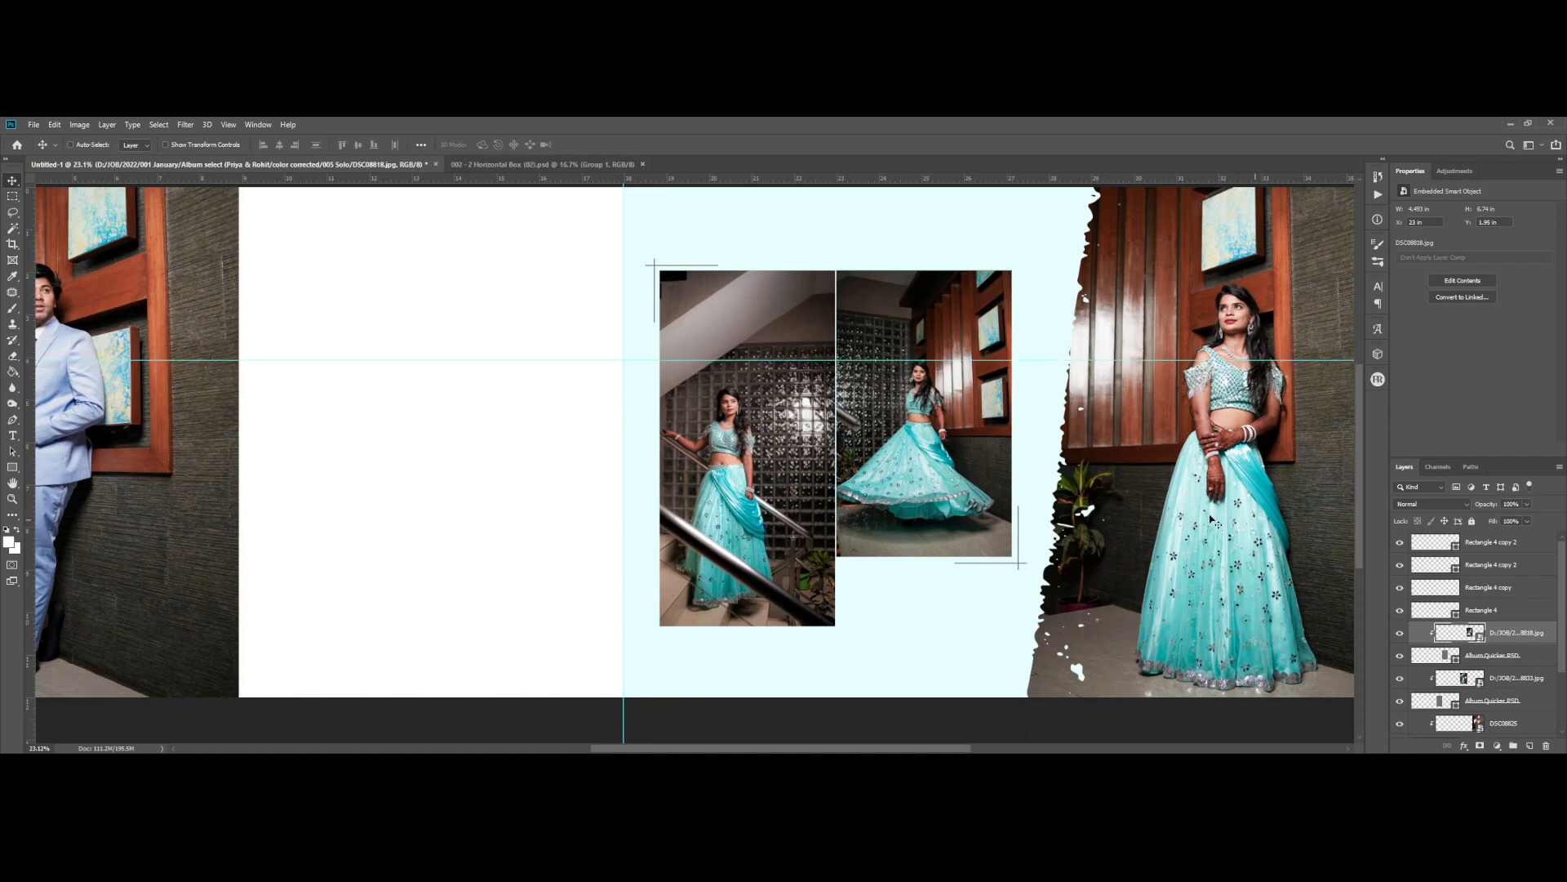
right_click(744, 454)
left_click(784, 463)
key("ctrl+t")
left_click_drag(874, 264, 939, 249)
key("Return")
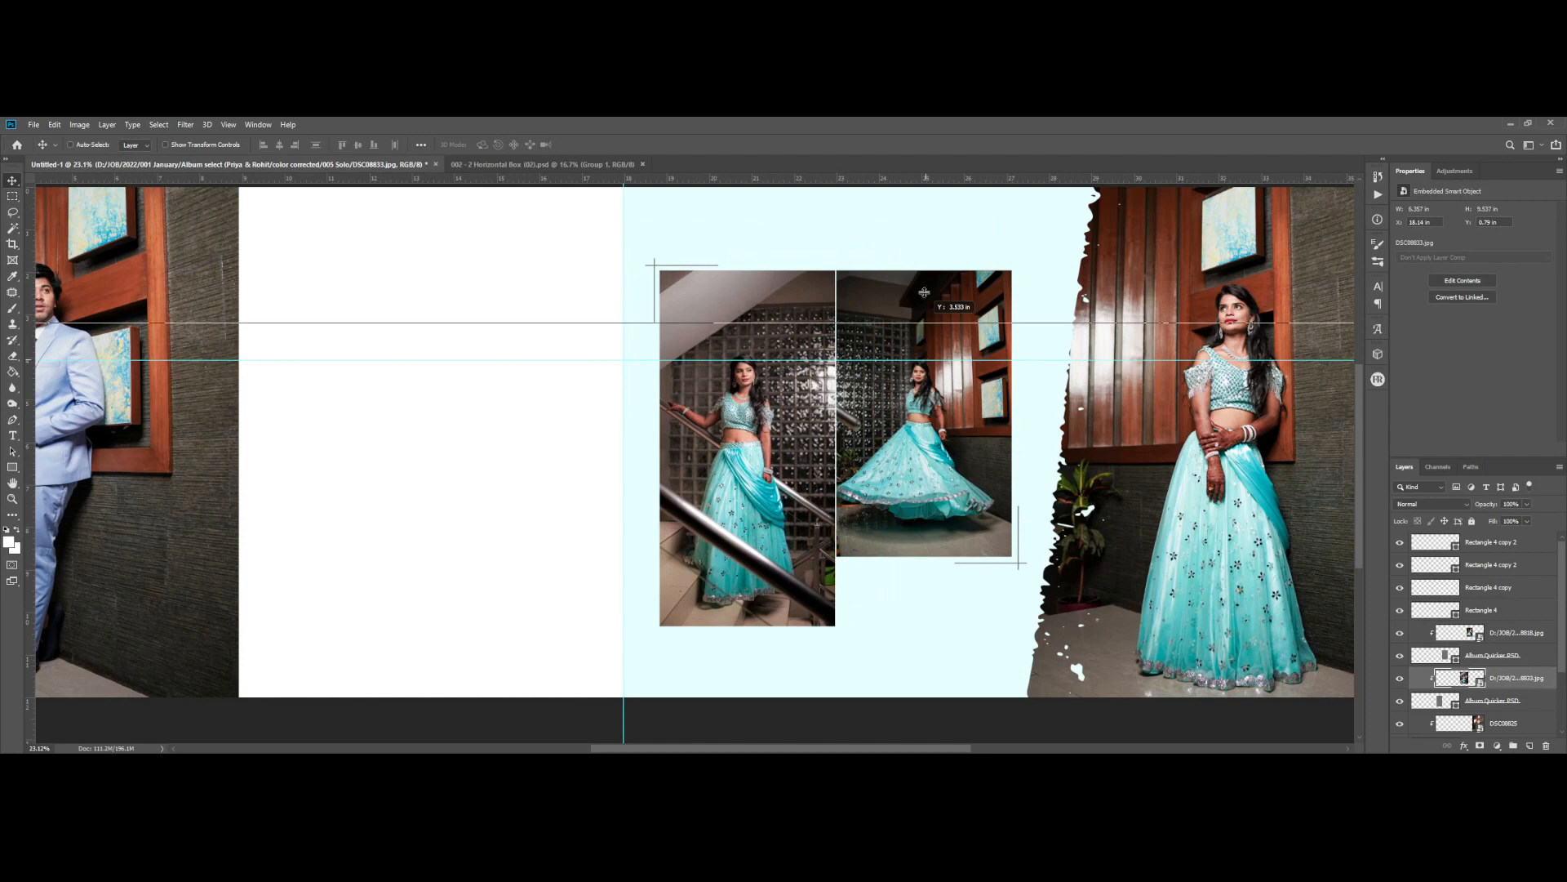
scroll(926, 347, "down", 2)
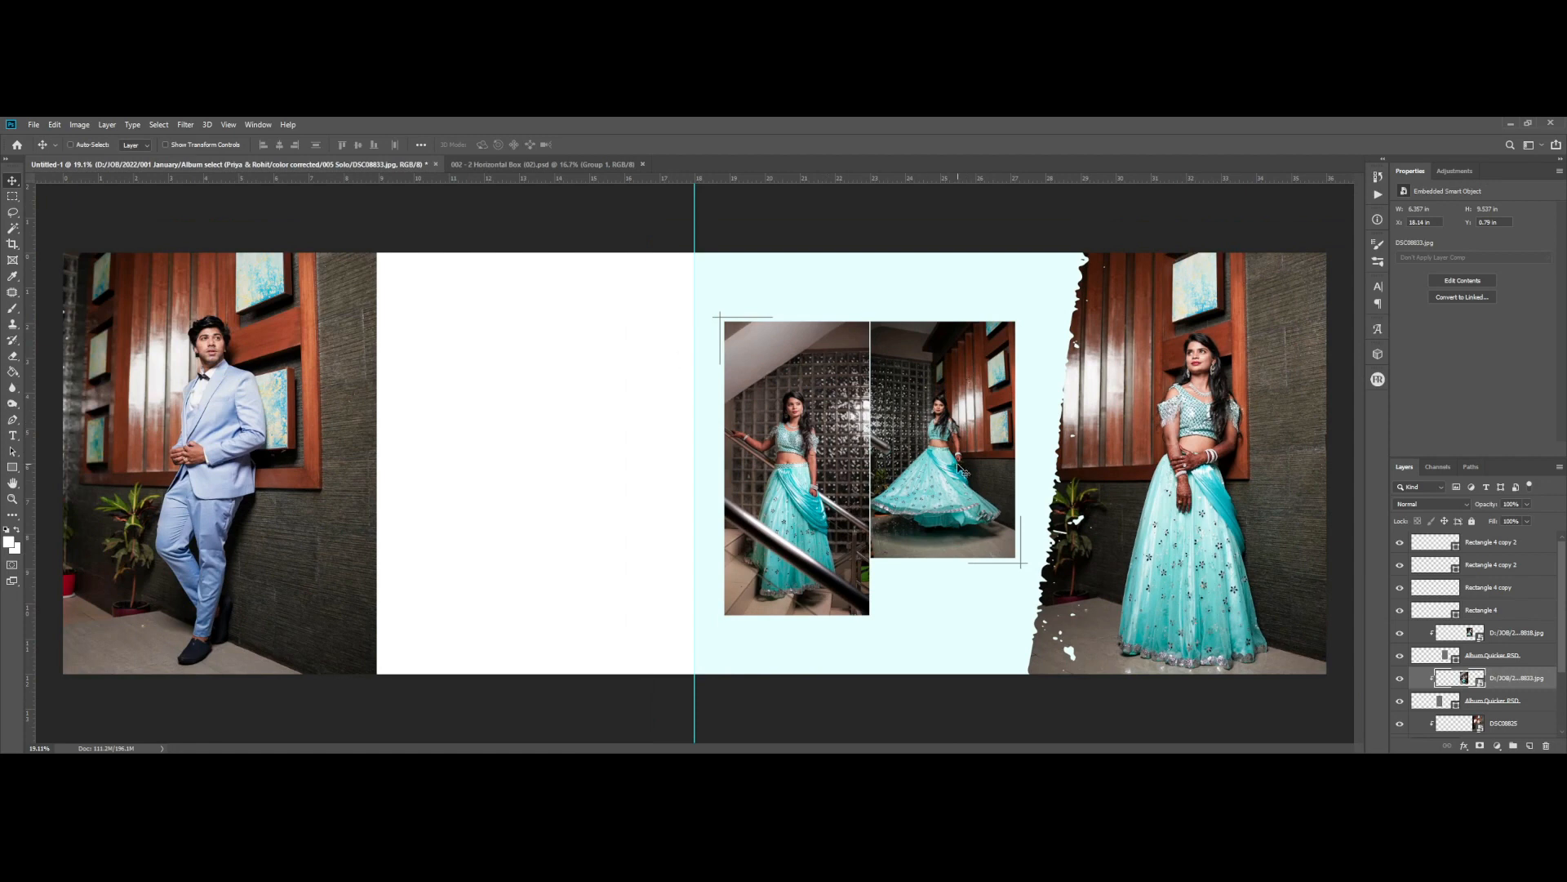
- Select both lines of the upper-left corner mark and nudge them slightly outward, left and up
scroll(720, 326, "up", 10)
right_click(632, 337)
left_click(633, 333)
scroll(630, 233, "up", 2)
right_click(663, 293)
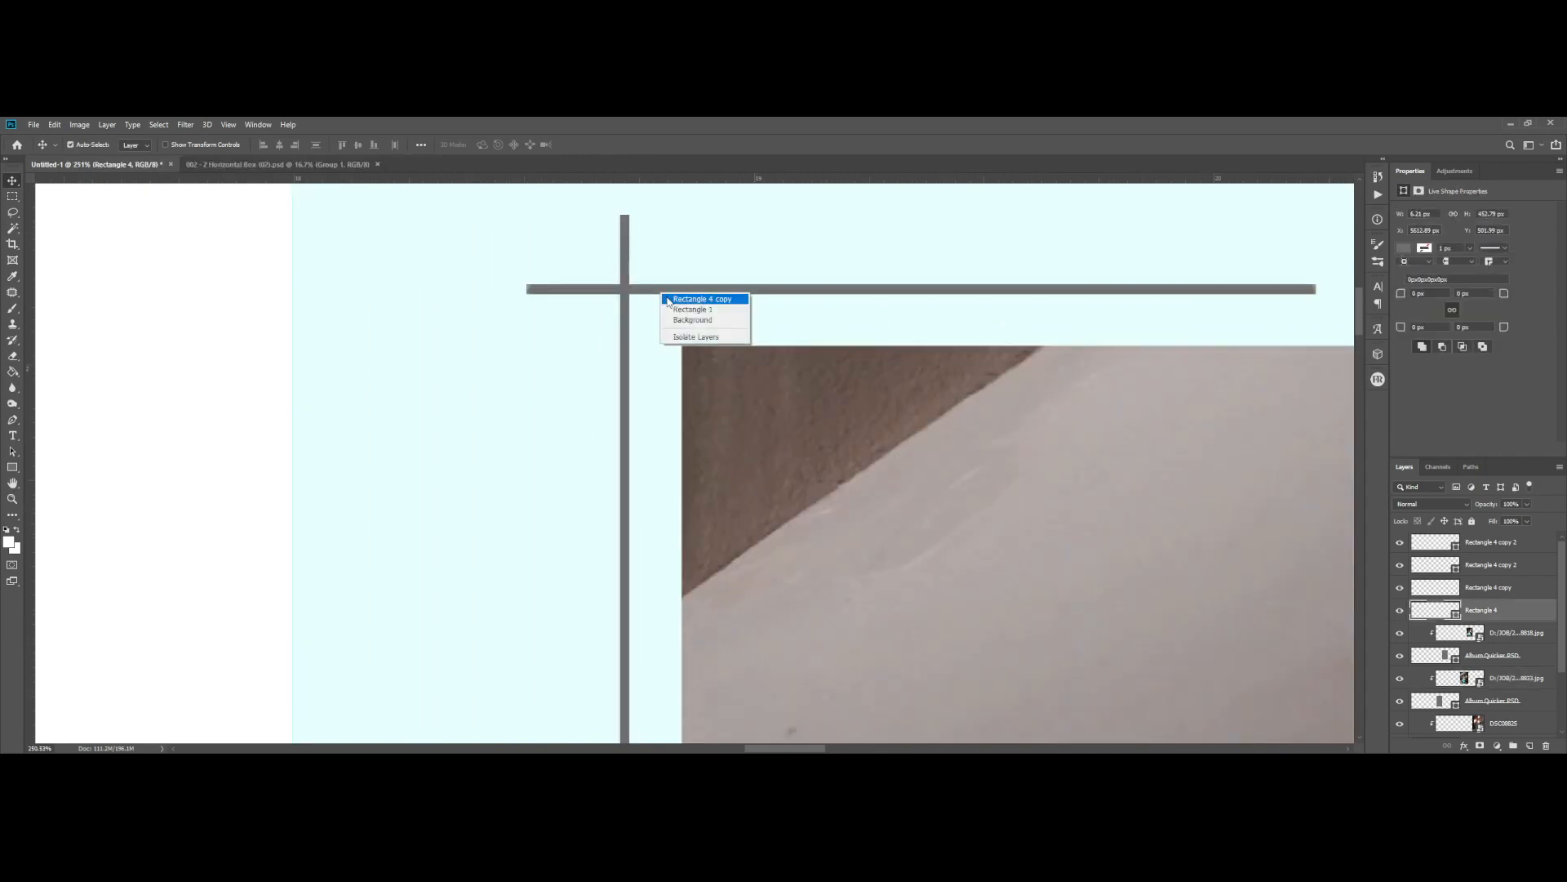
left_click(670, 307)
scroll(663, 283, "down", 3)
scroll(663, 283, "down", 3)
key("Left")
key("Left")
key("Left")
key("Left")
key("Left")
key("Left")
key("Left")
key("Left")
key("Up")
key("Up")
key("Up")
key("Up")
key("Up")
key("Up")
key("Up")
key("Up")
- Merge the two upper-left corner lines into a single layer
key("ctrl+e")
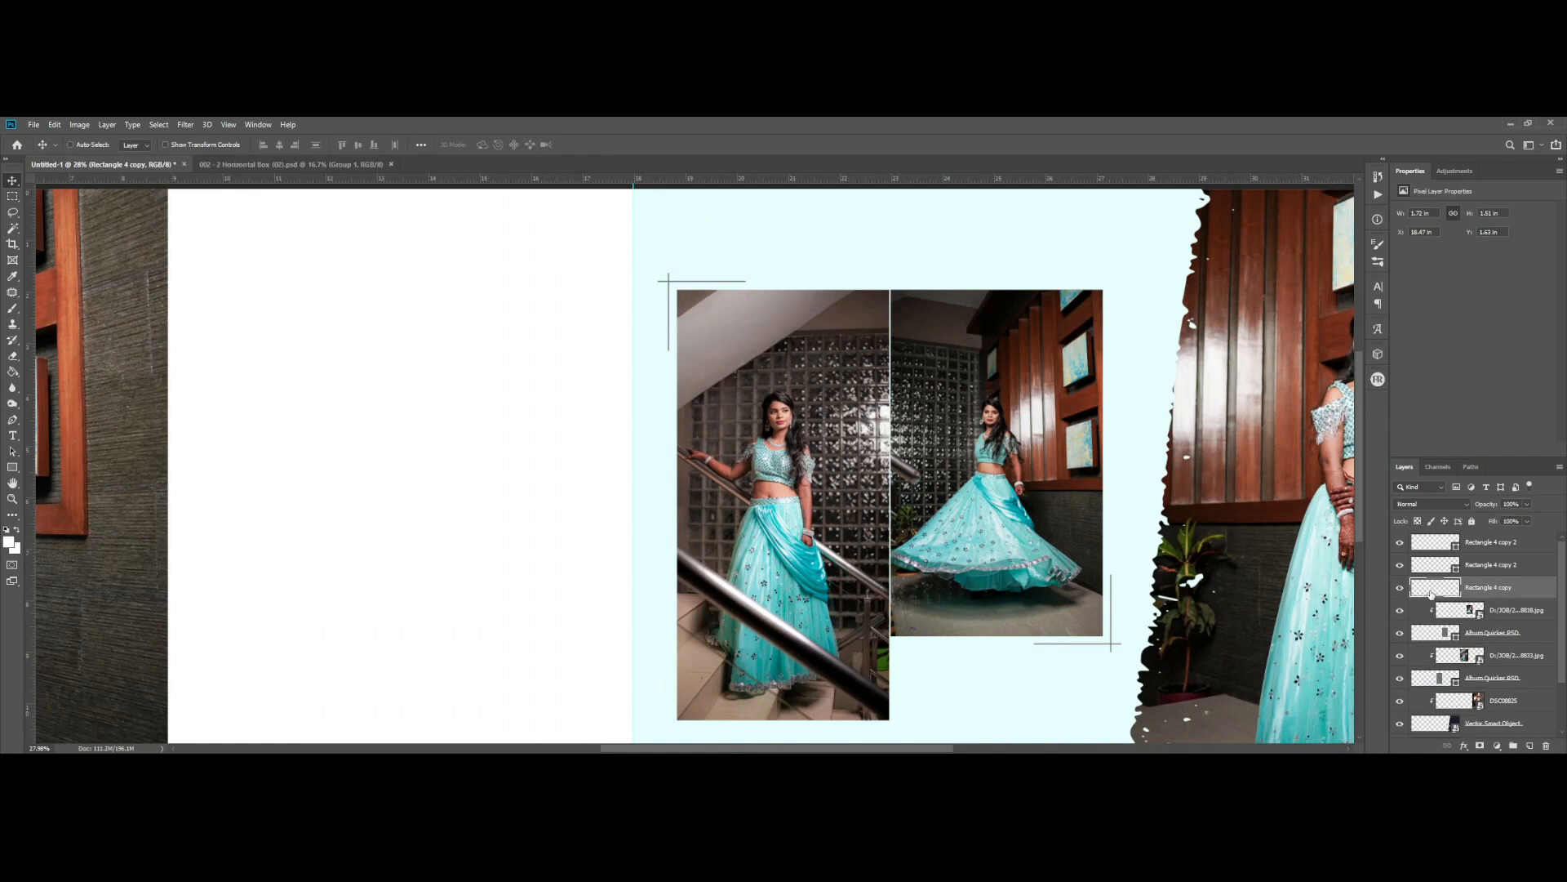
key("ctrl+z")
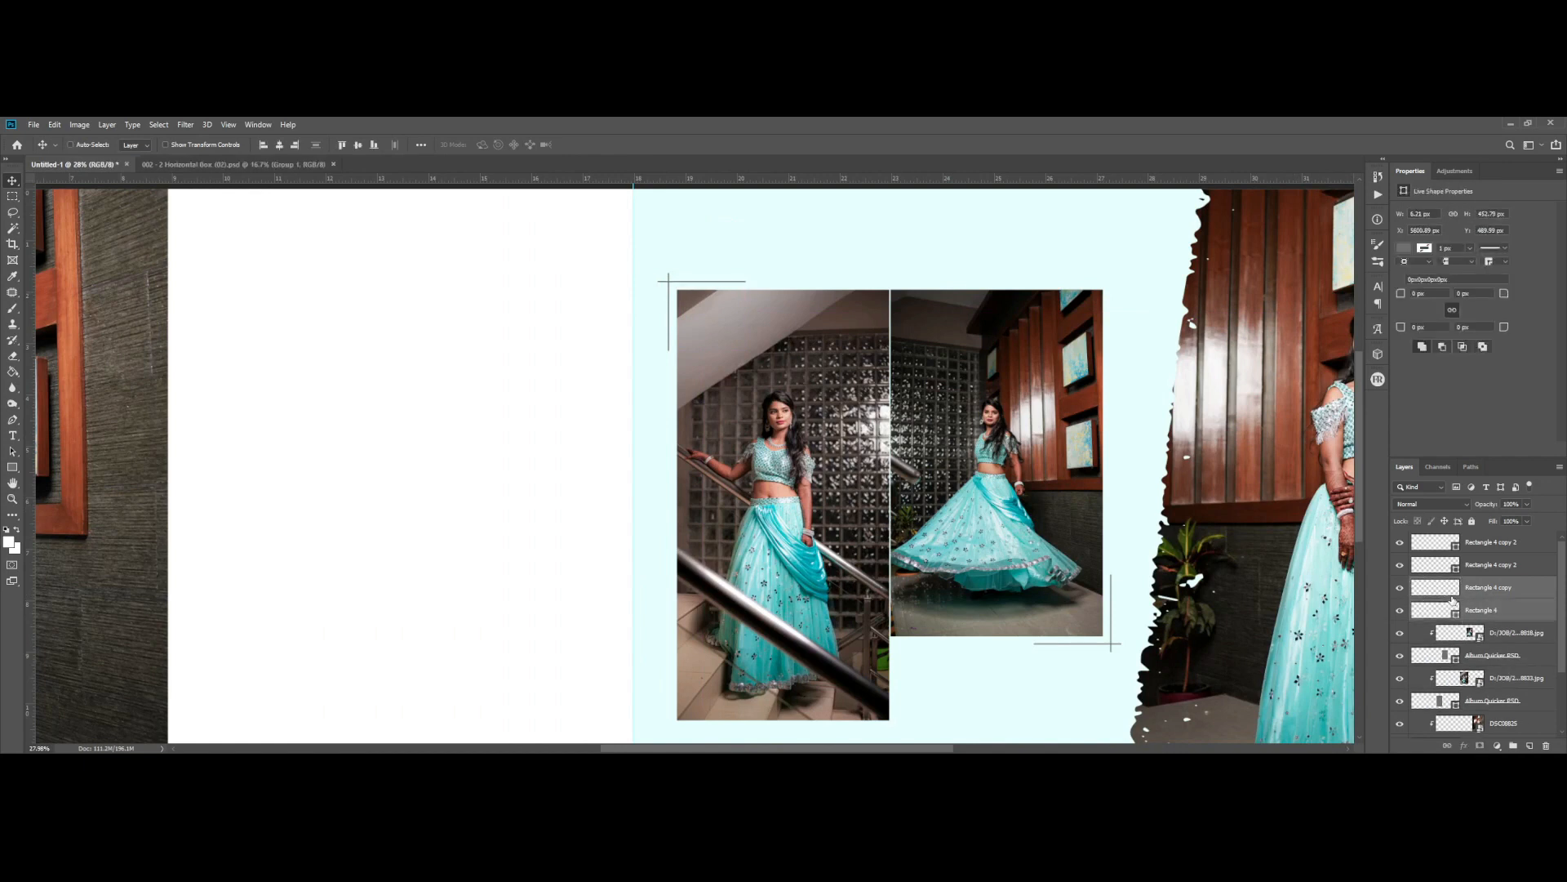
left_click(1401, 587)
left_click(1401, 587)
key("ctrl+e")
- Add a dark teal solid color fill (1c6767) clipped to the upper-left corner lines, copying its hex code
key("F2")
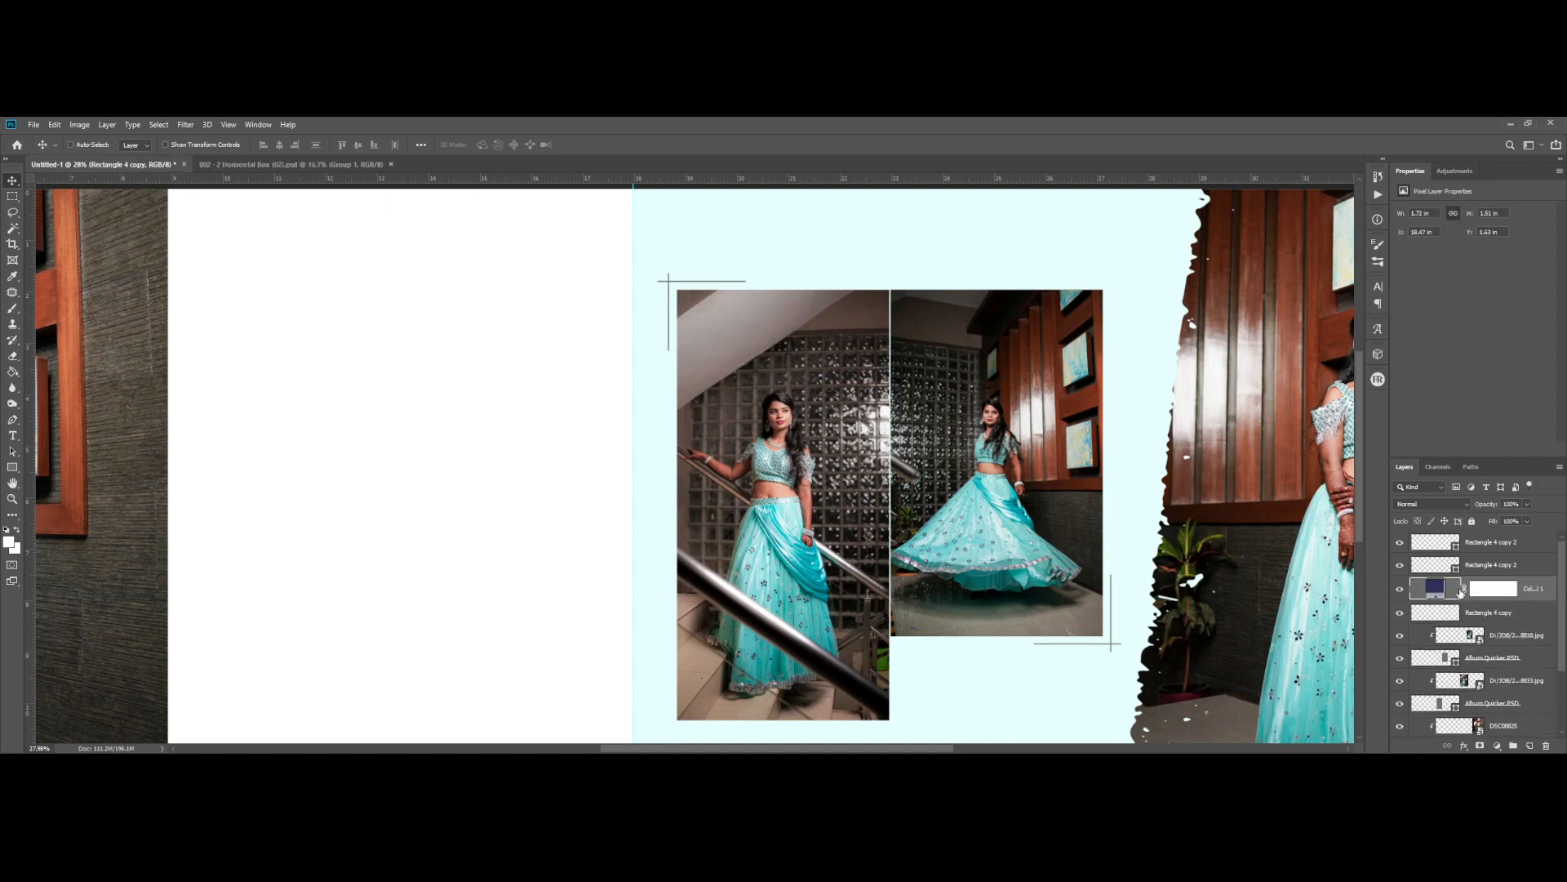
left_click(914, 262)
left_click_drag(1334, 627, 1342, 638)
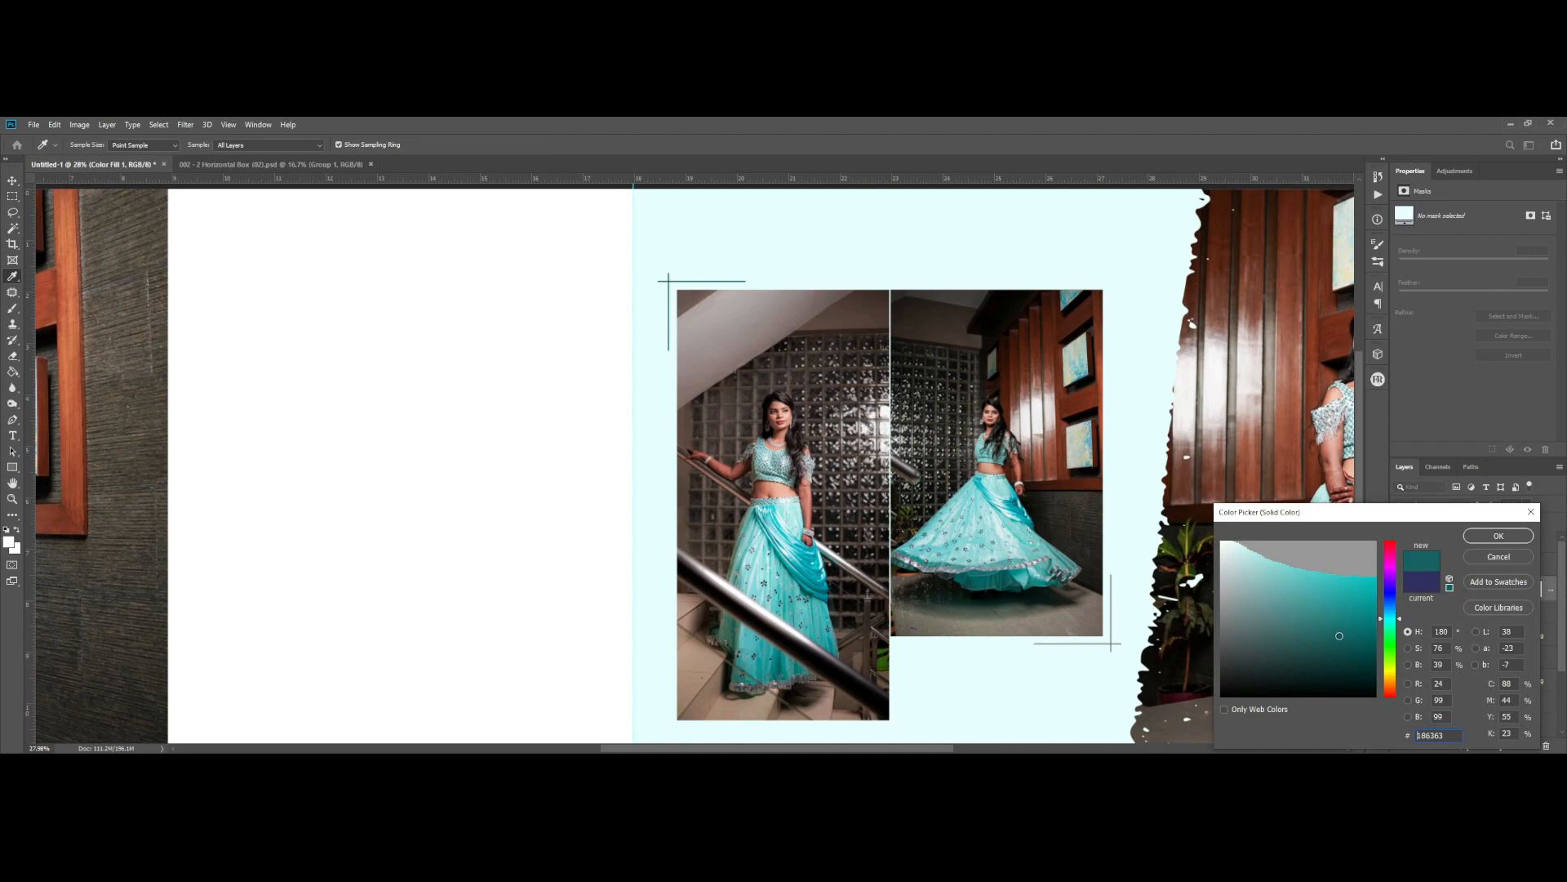
left_click_drag(1418, 735, 1454, 737)
key("ctrl+c")
left_click(1498, 535)
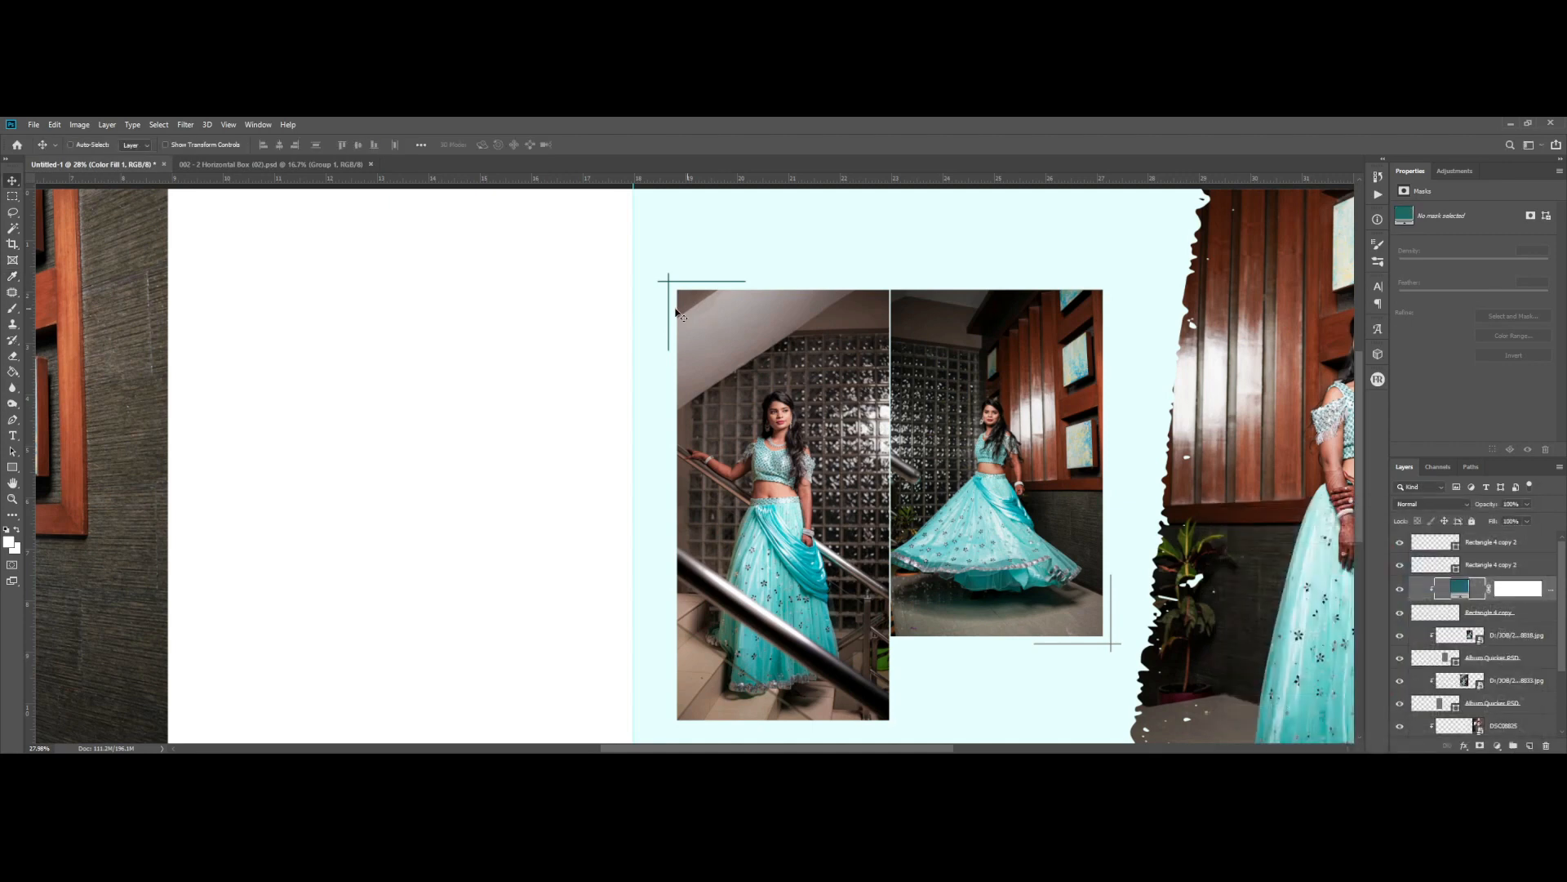
- Select the horizontal line of the lower-right corner mark
scroll(872, 555, "down", 3)
scroll(1061, 645, "up", 10)
scroll(958, 526, "up", 4)
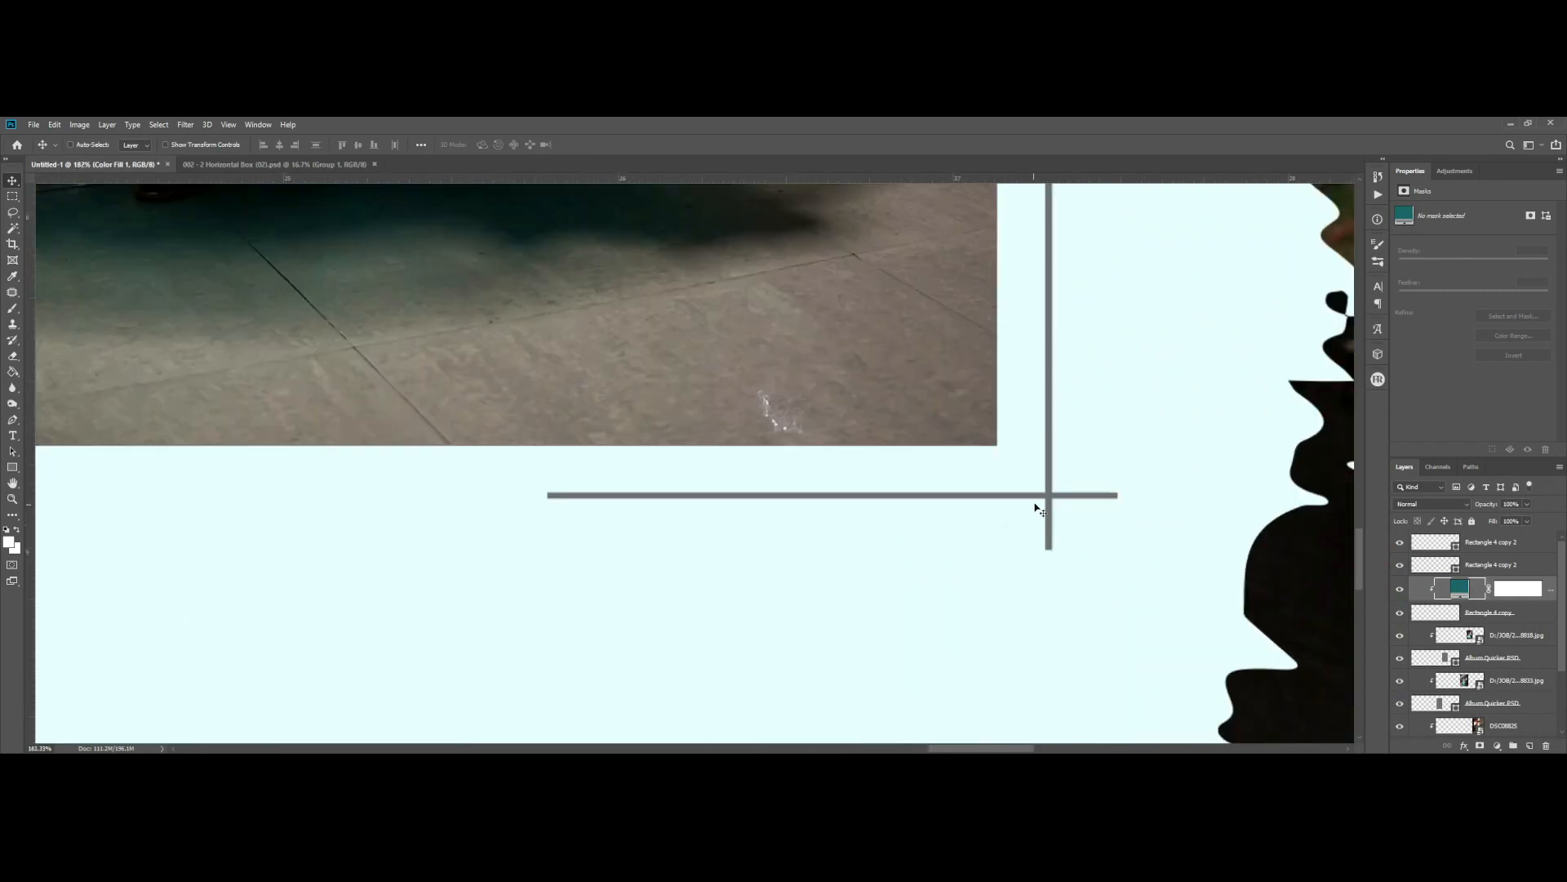
scroll(1050, 497, "up", 6)
right_click(1050, 498)
left_click(1096, 502)
right_click(1099, 495)
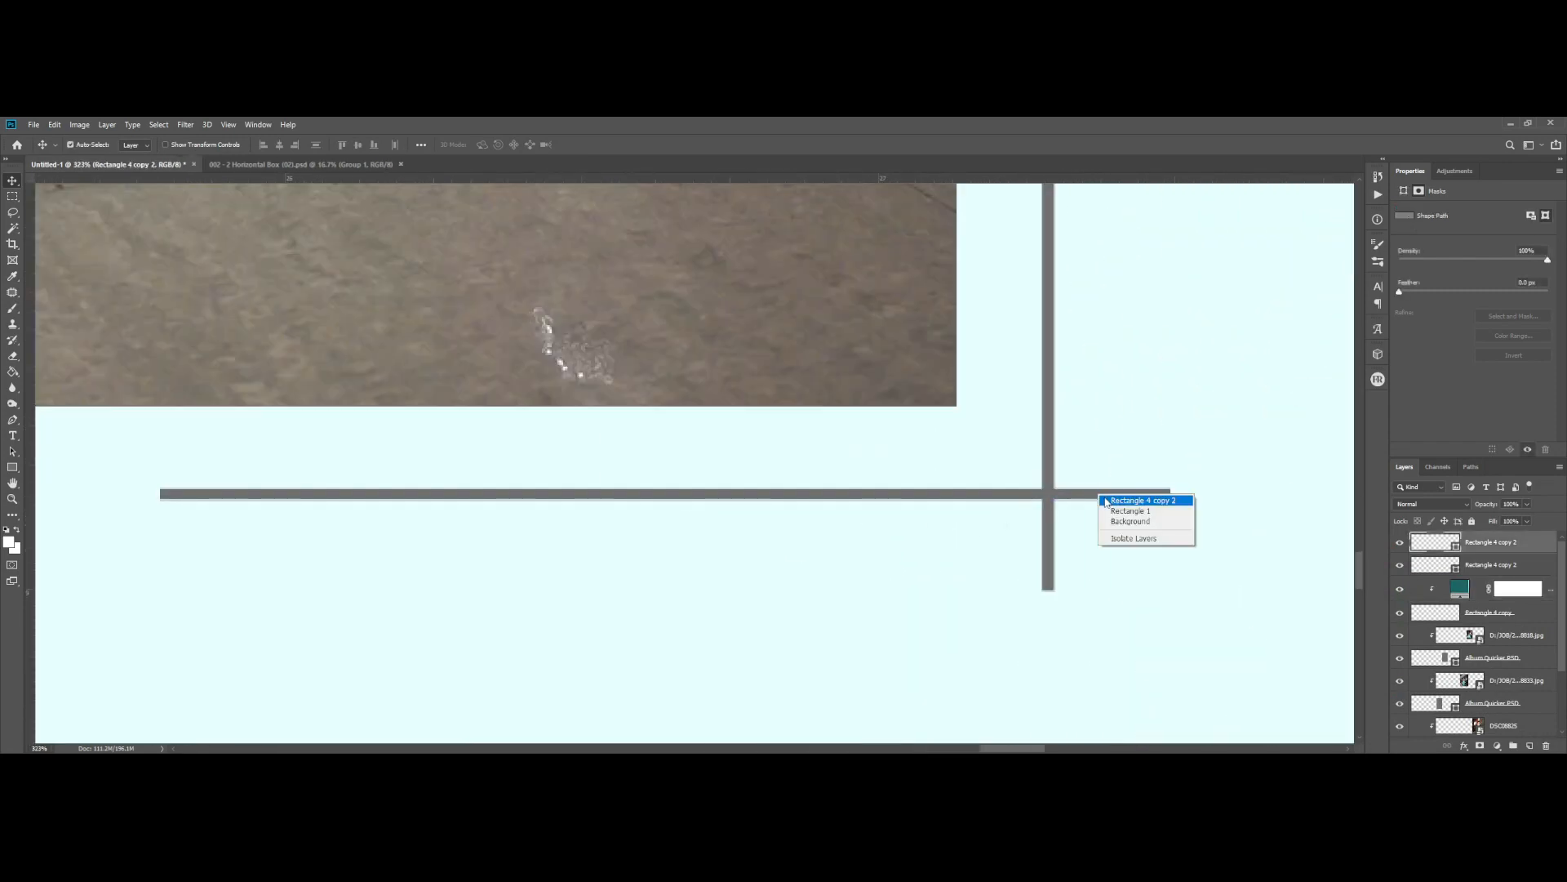
left_click(1106, 502)
left_click_drag(1098, 512, 1120, 520)
key("ctrl+z")
right_click(1049, 474)
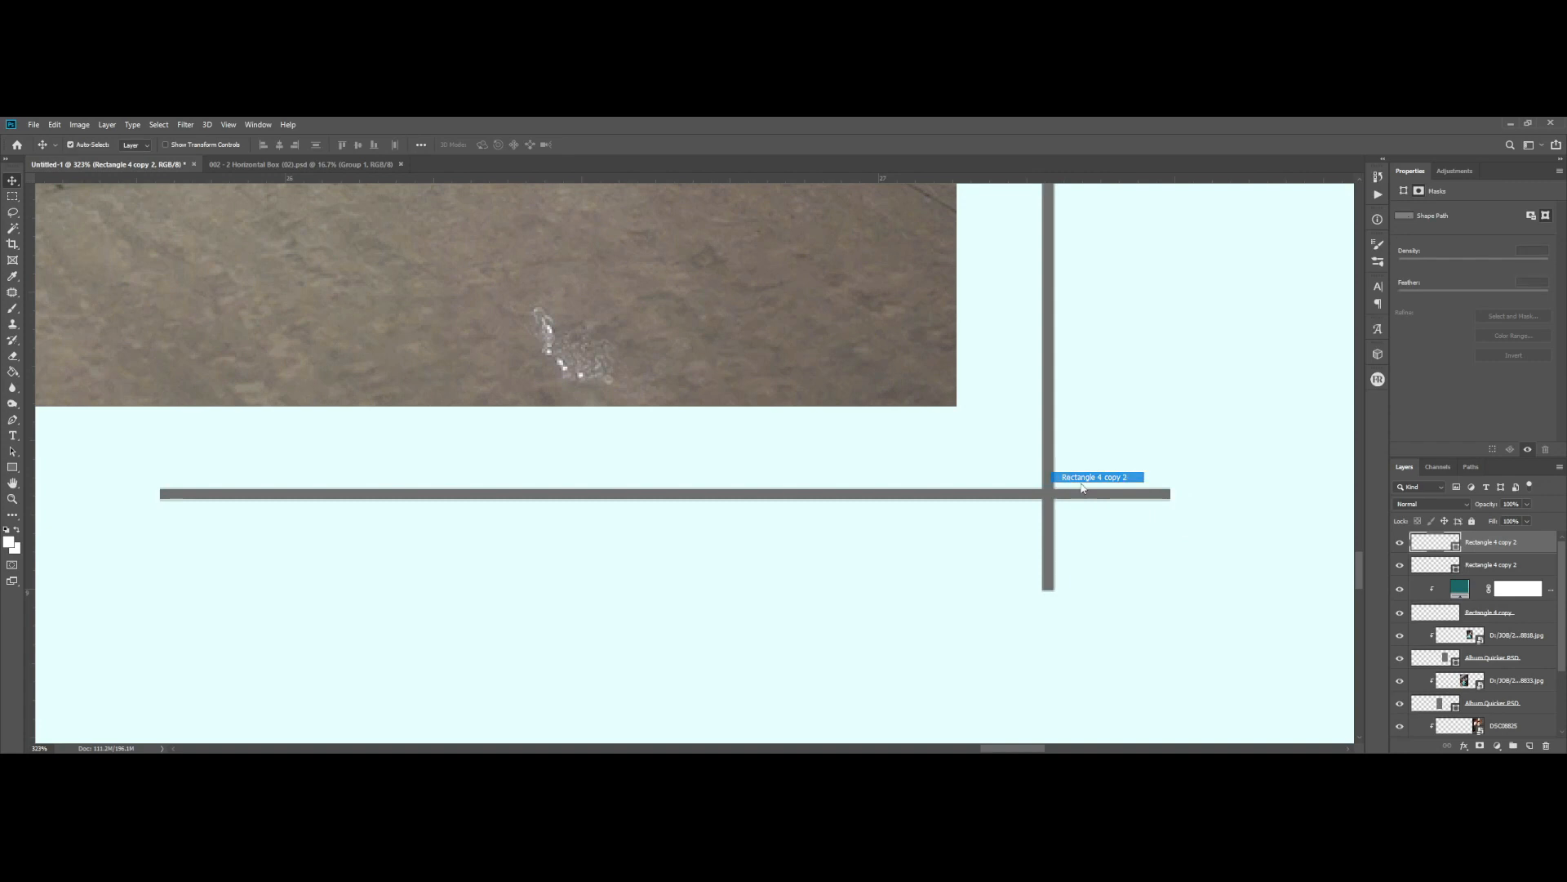
left_click(1084, 478, "shift")
right_click(1113, 497)
left_click(1118, 505)
left_click_drag(1118, 505, 1147, 481)
right_click(1119, 494)
left_click(1126, 501)
key("ctrl+z")
- Add the vertical line to the selection and merge the lower-right corner lines into one shape layer
right_click(1047, 442)
left_click(1057, 450, "shift")
left_click_drag(1050, 459, 1076, 461)
key("ctrl+z")
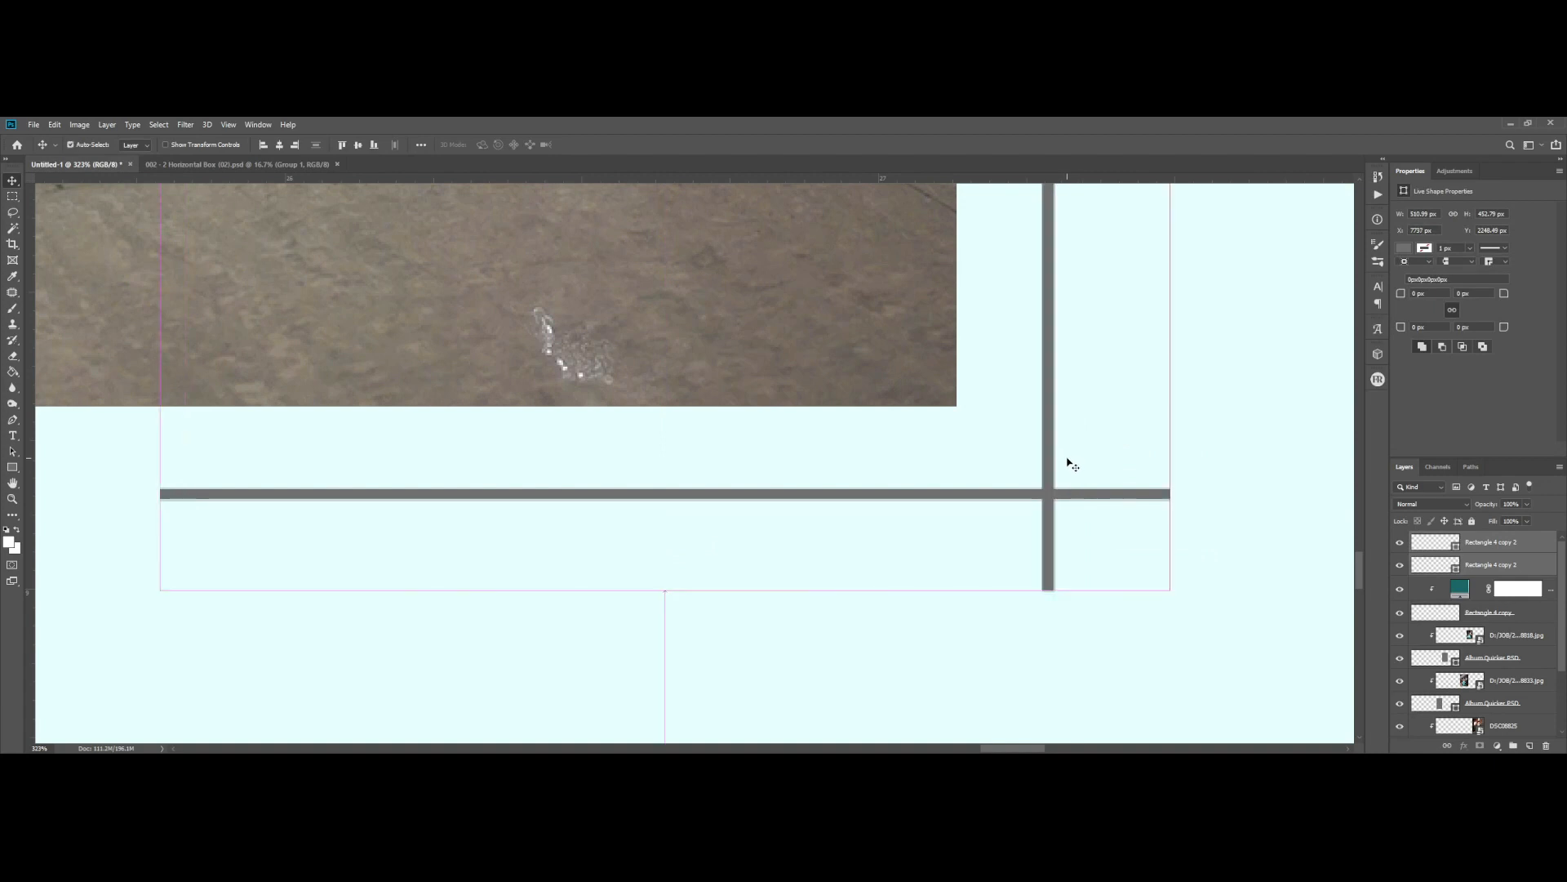
key("ctrl+e")
- Recolor the merged lower-right corner lines with the copied teal 1c6767 and hide the guides
double_click(1456, 544)
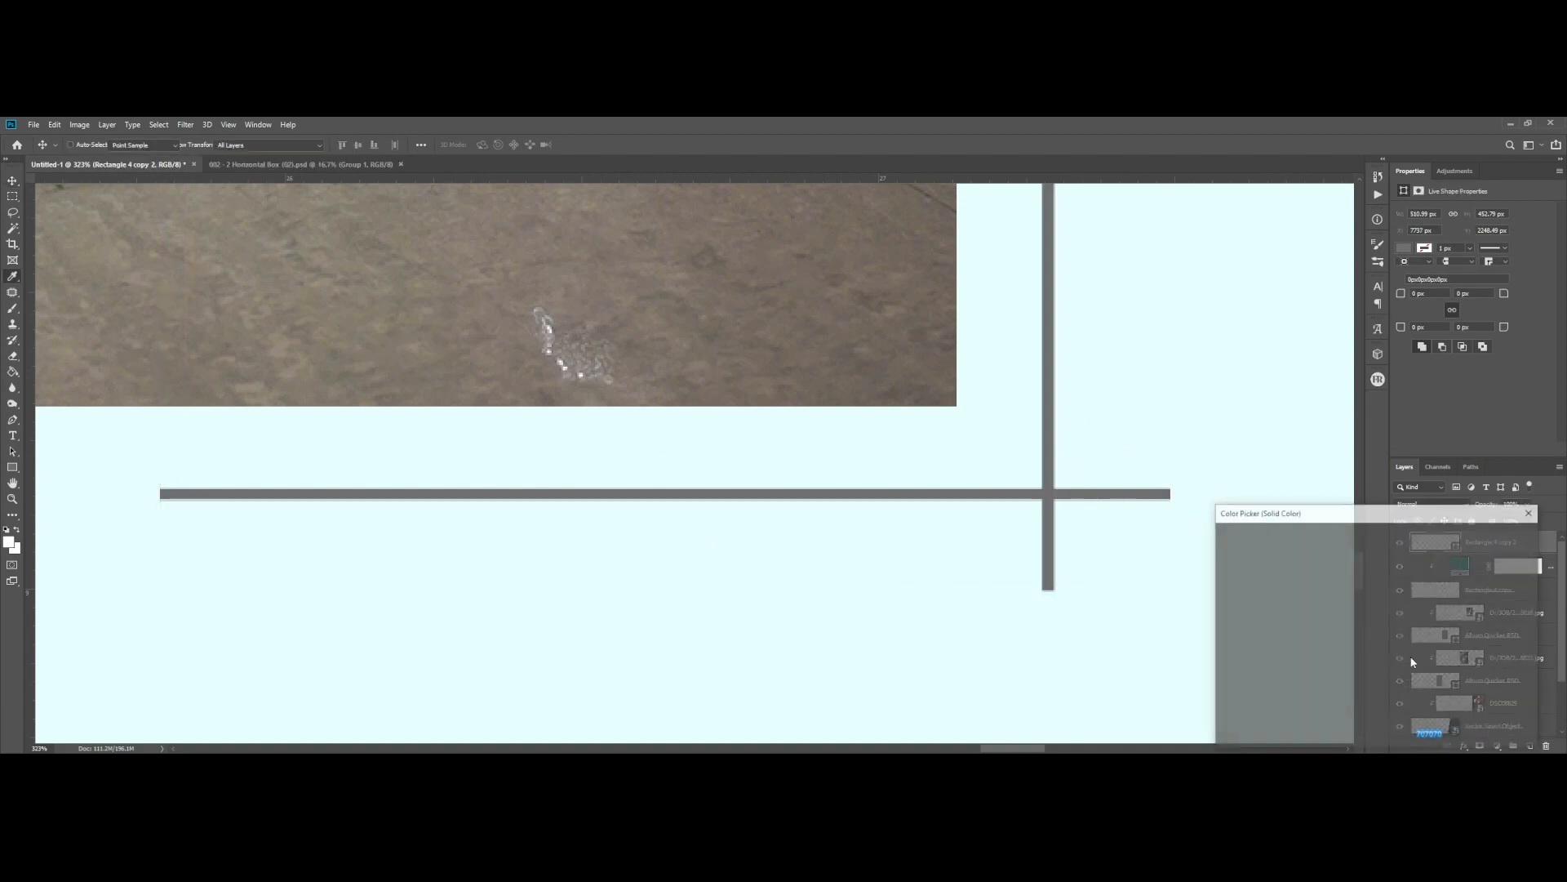
key("ctrl+v")
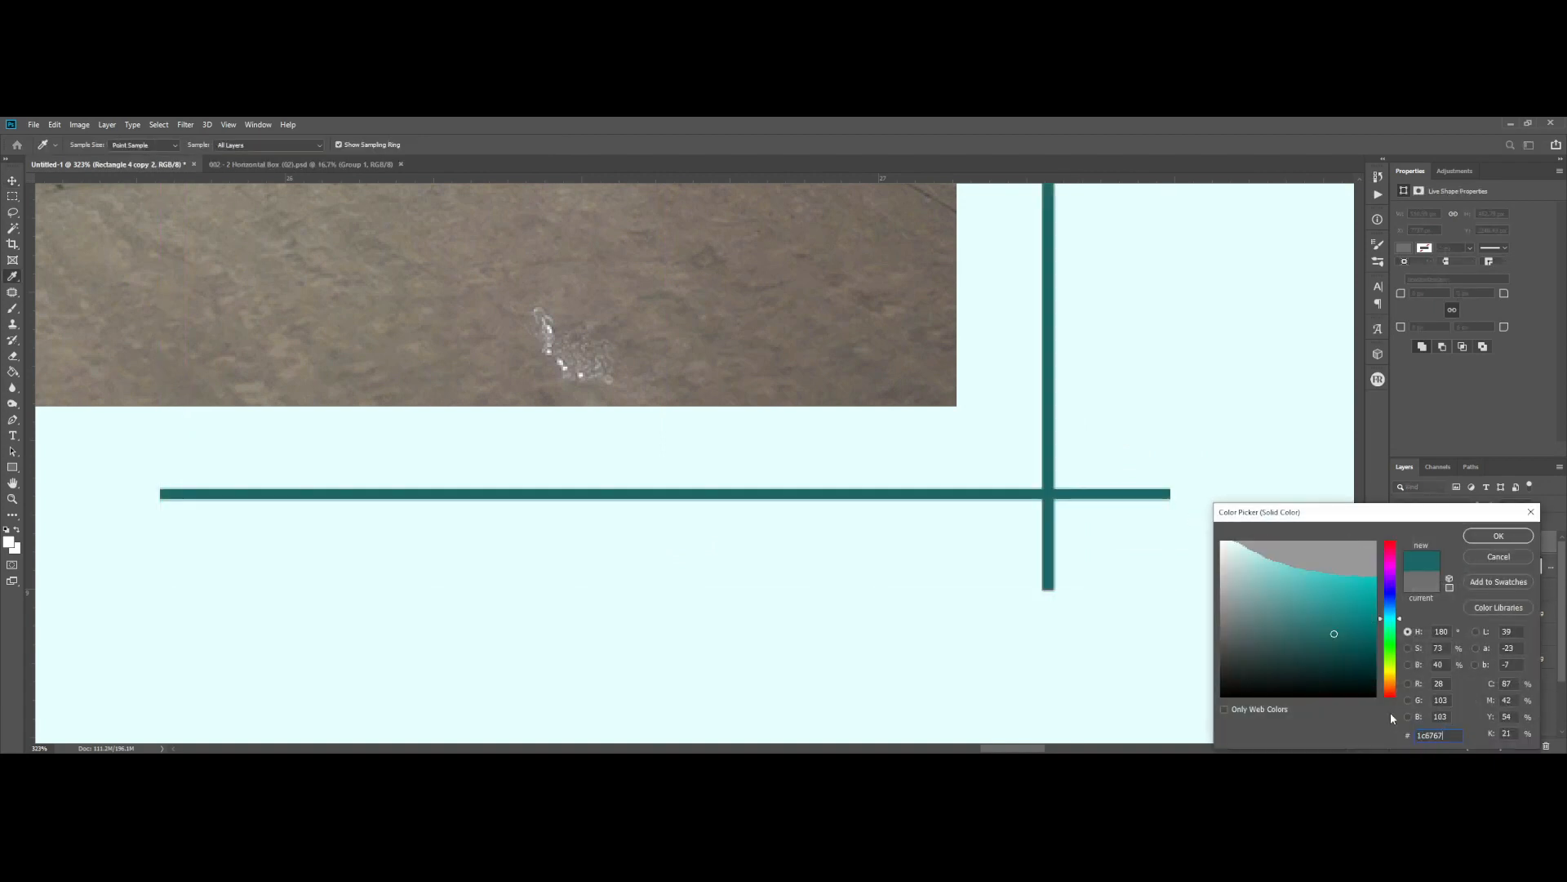
left_click(1499, 536)
key("v")
key("ctrl+0")
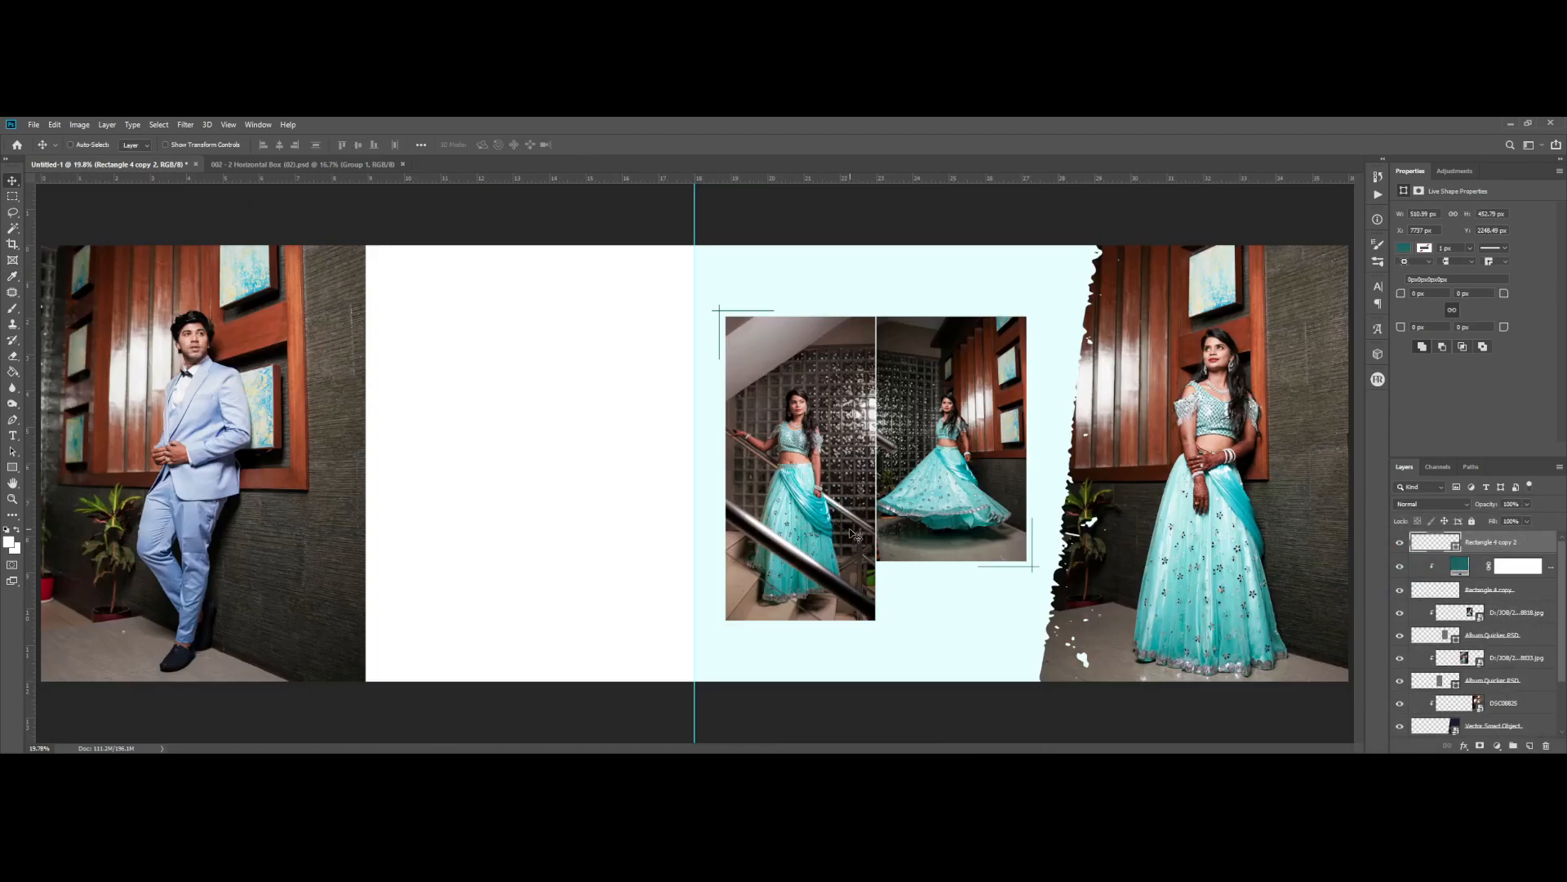
key("ctrl+semicolon")
- Switch to ACDSee, browse the sheets in the 002 Clipart folder and open the 004- botnical file in Photoshop
key("alt+Tab")
left_click(1435, 264)
key("BackSpace")
key("Down")
key("Return")
left_click(1406, 233)
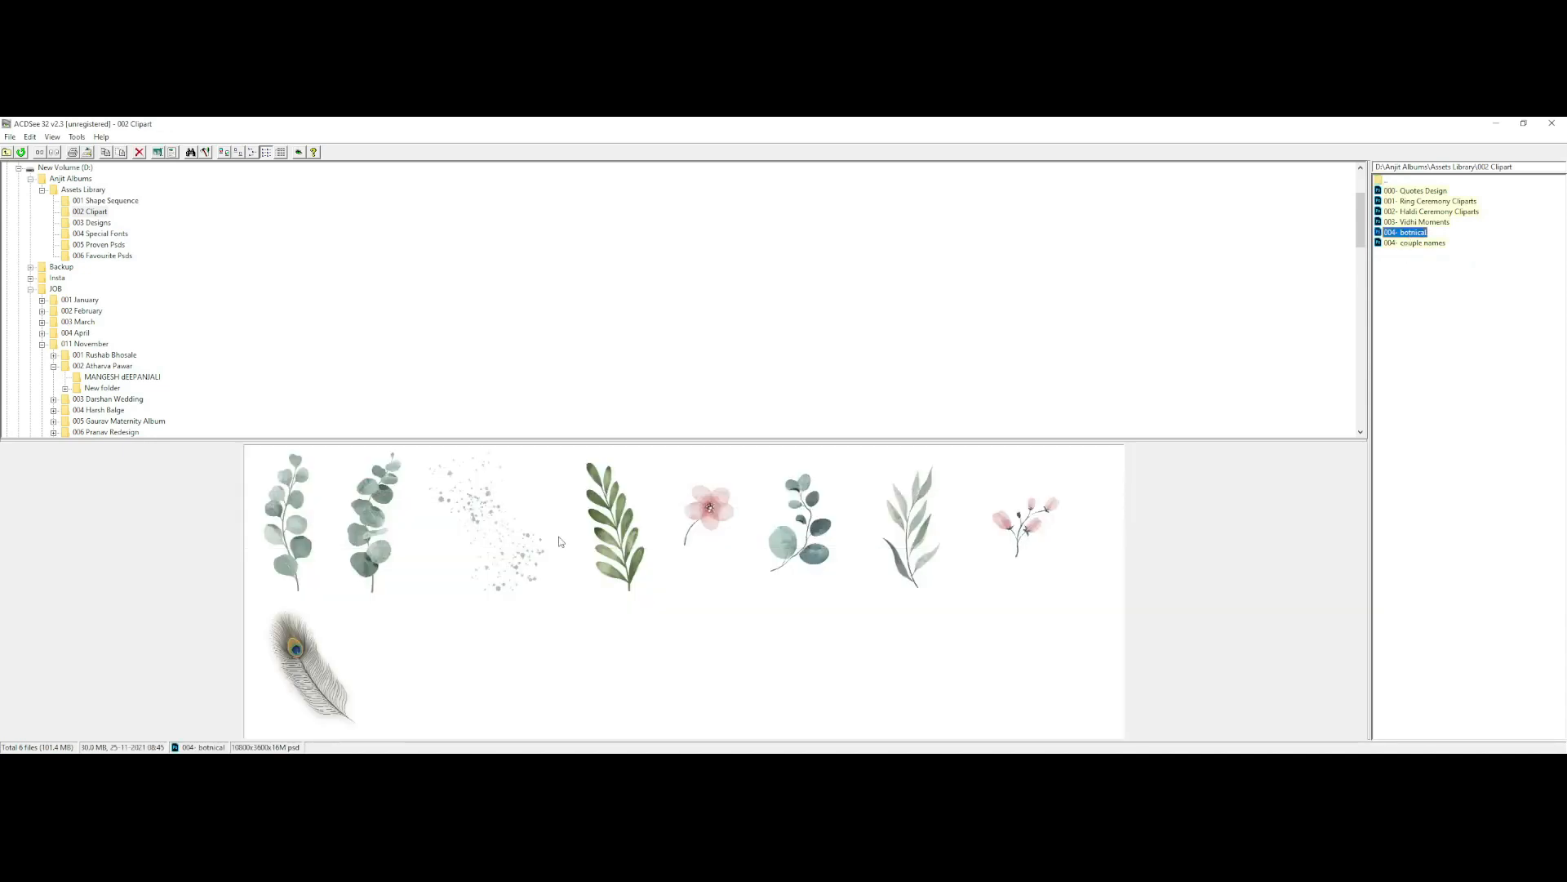
key("Up")
key("Down")
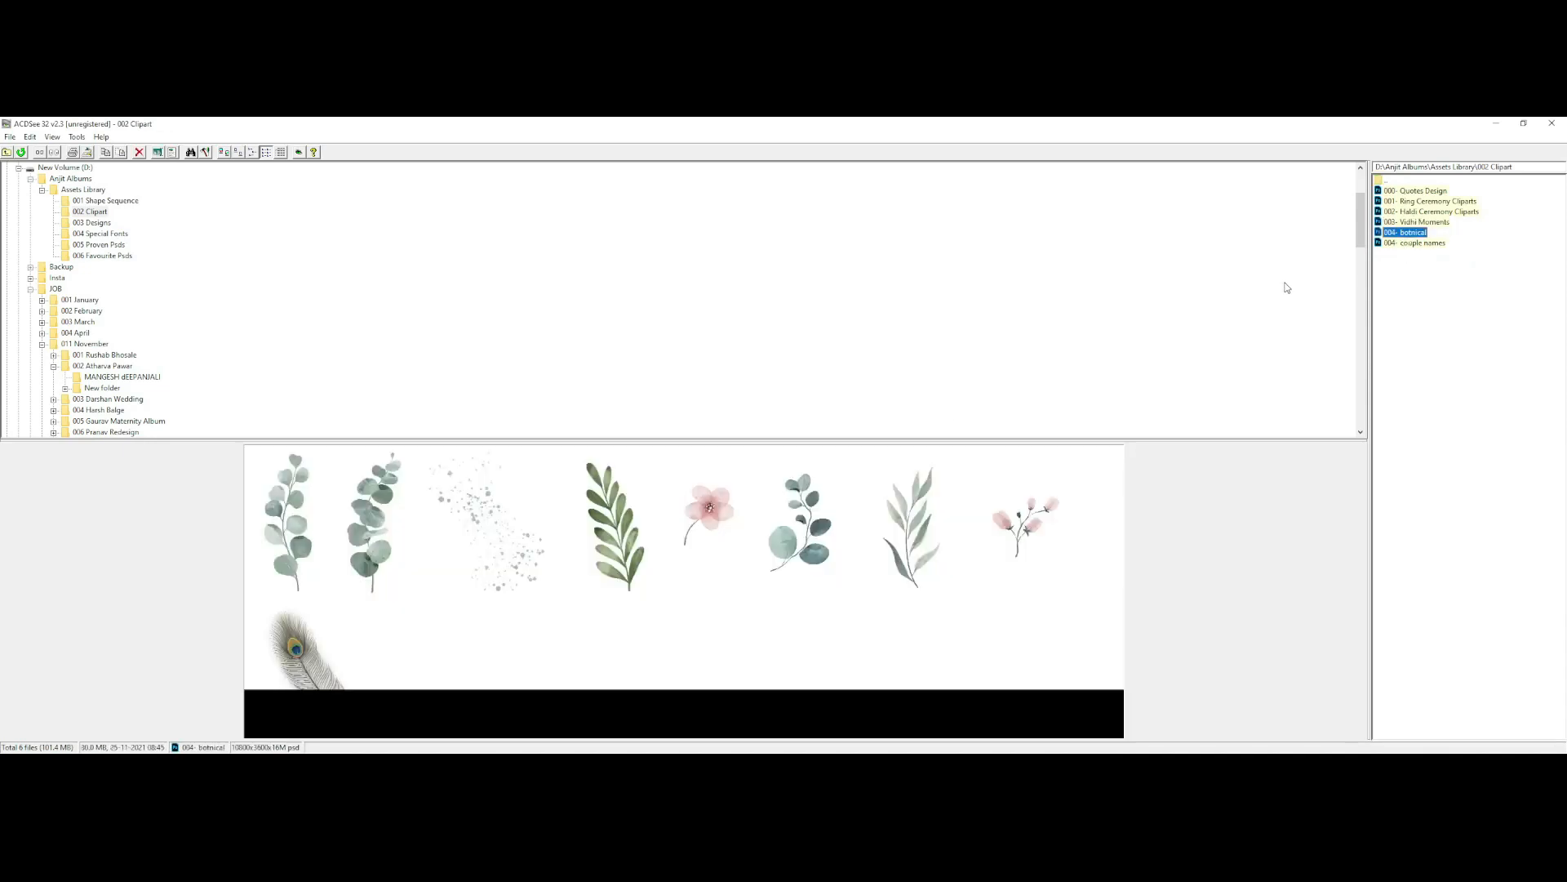
key("Down")
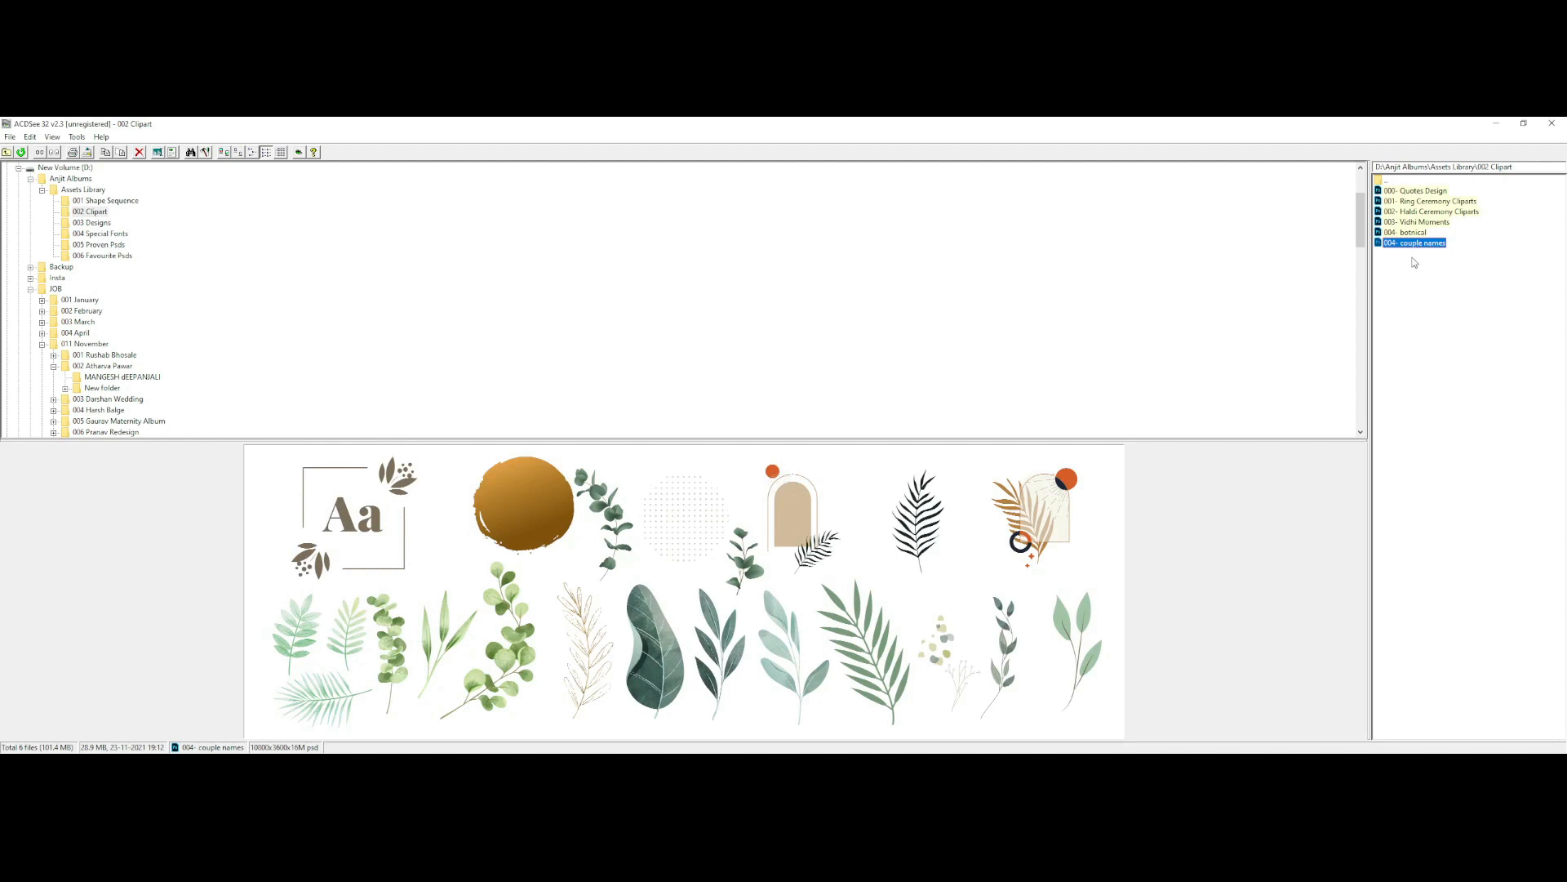
key("Up")
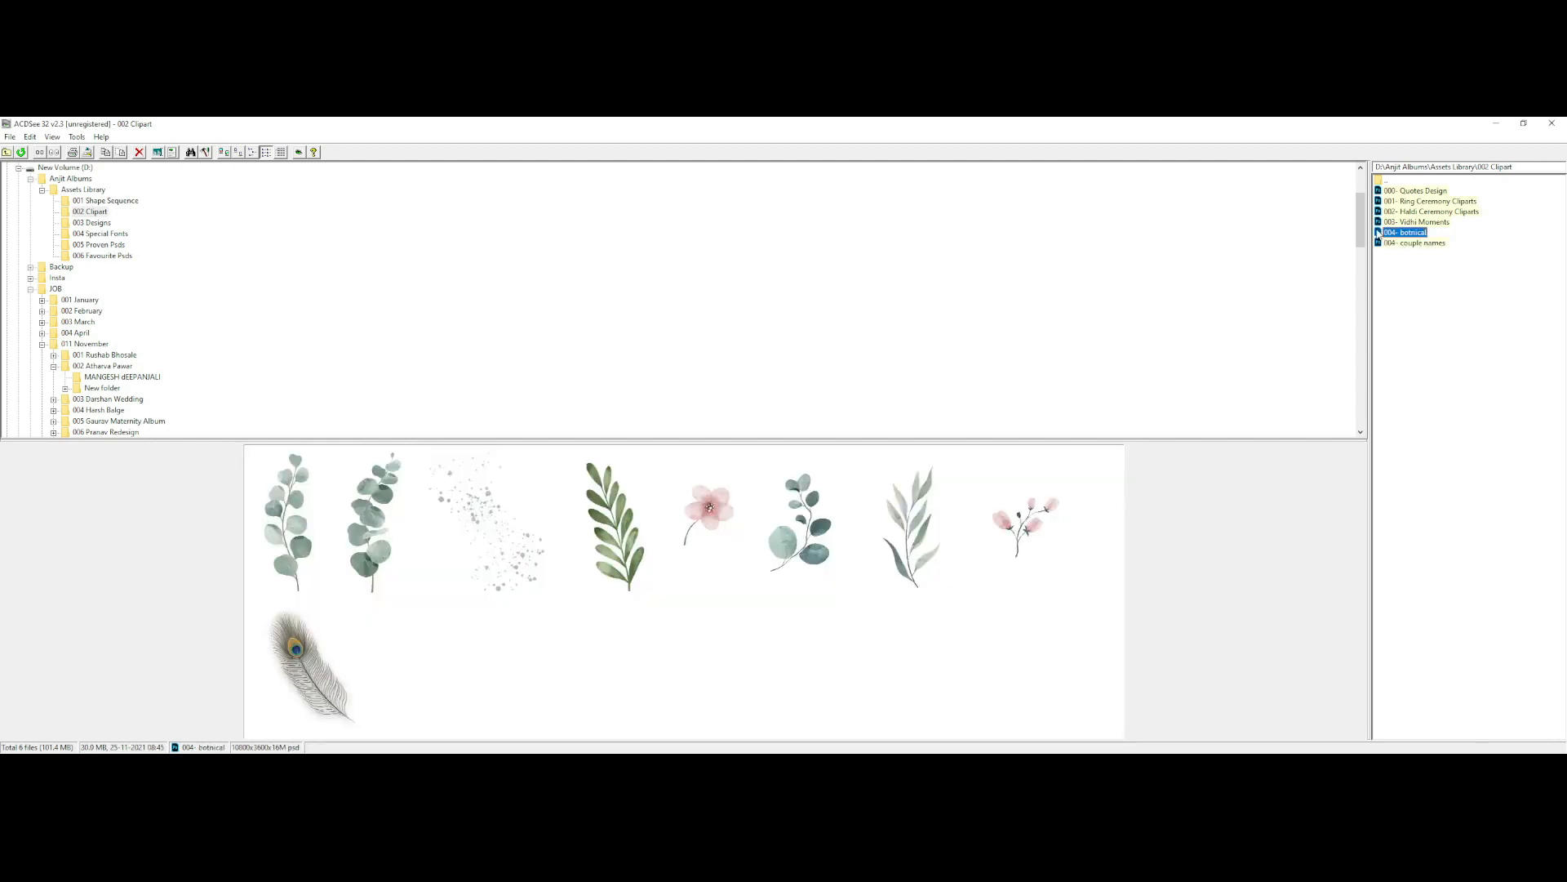
key("Return")
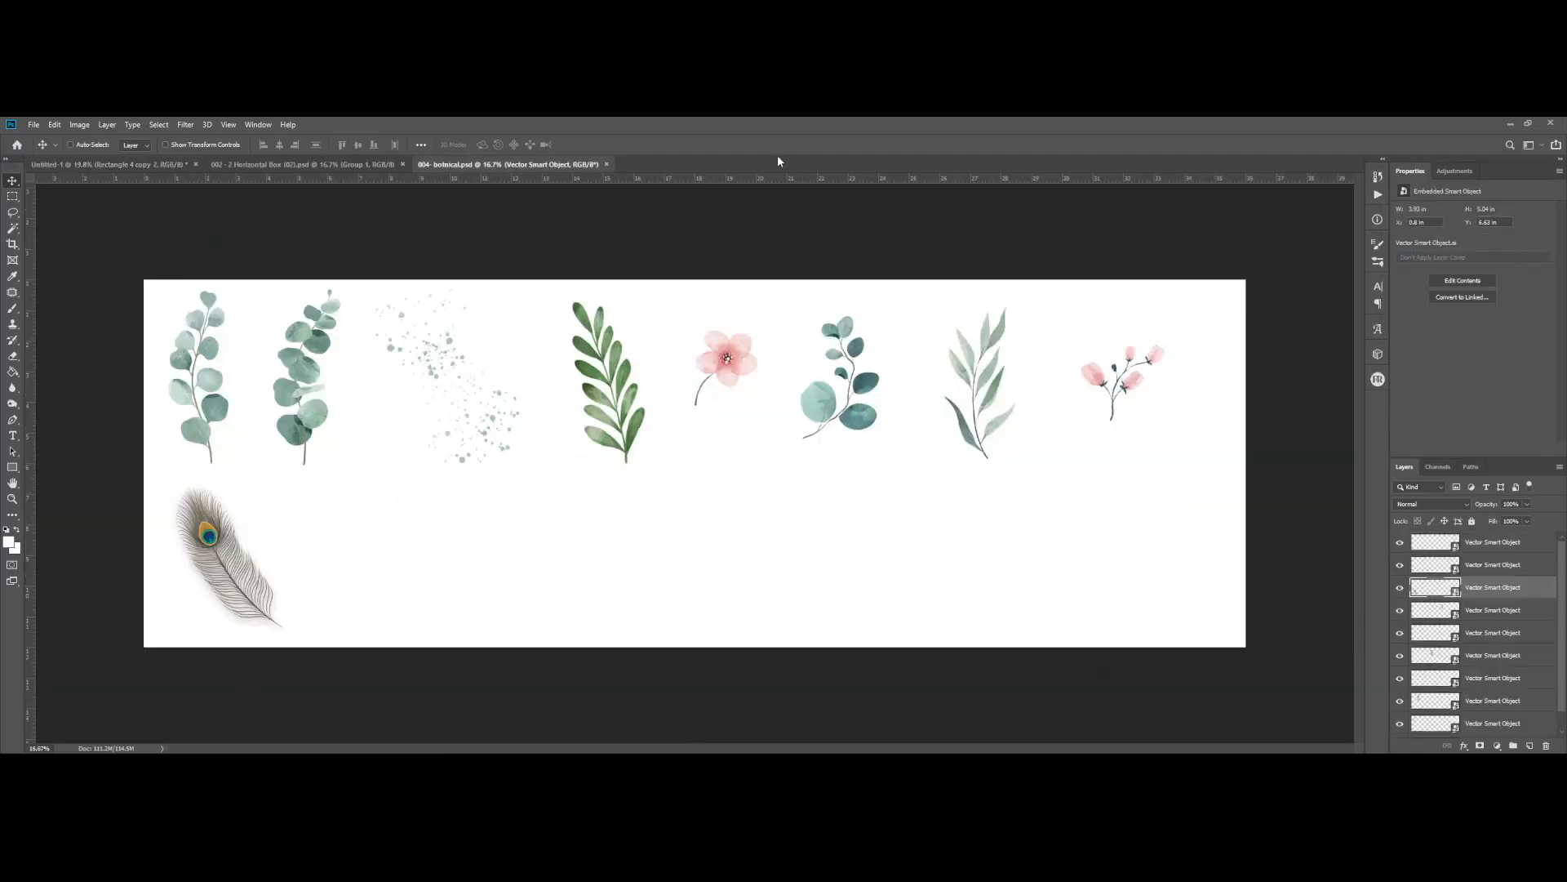
- Copy the second eucalyptus branch from the botanical sheet into the spread and rotate it beside the torn photo edge near the spread's bottom
right_click(293, 429)
left_click(295, 440)
left_click_drag(287, 423, 962, 680)
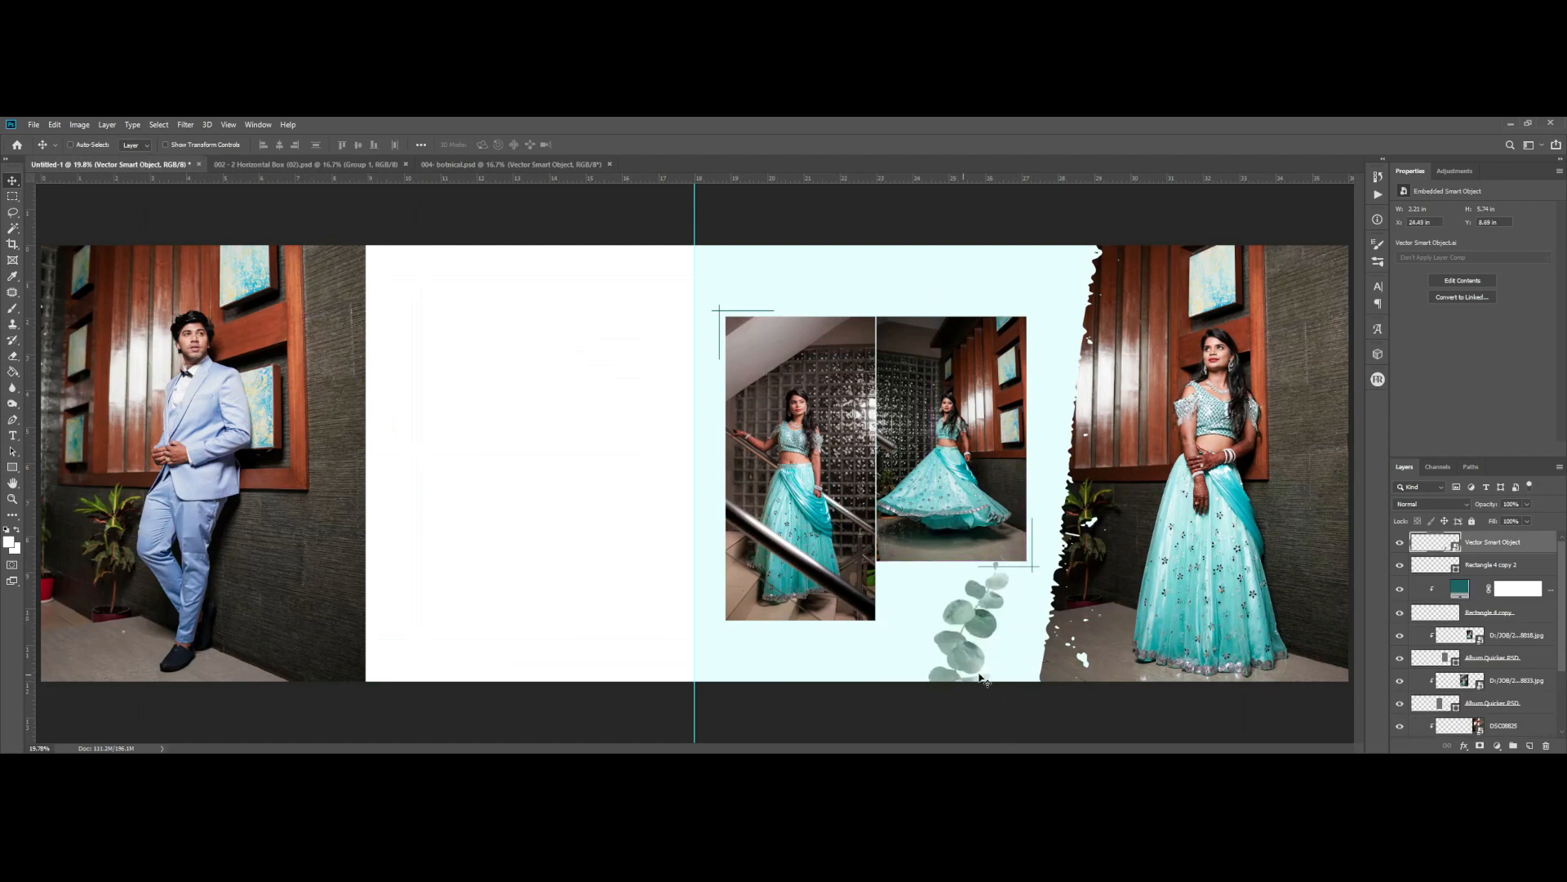
key("ctrl+t")
left_click_drag(882, 720, 992, 653)
key("Return")
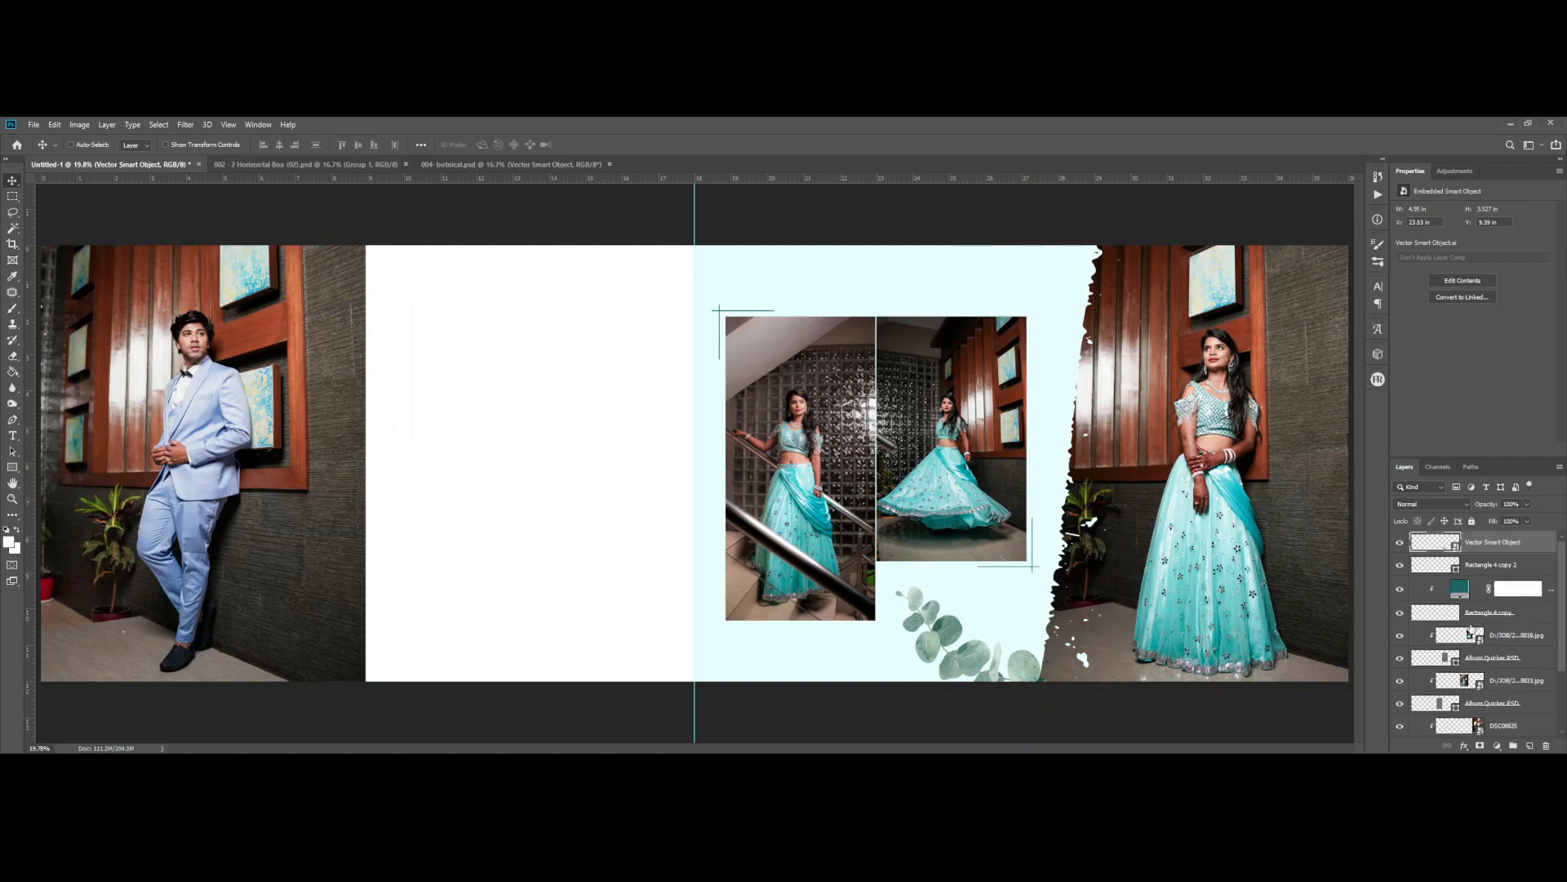
- Reorder the eucalyptus layer so it sits directly above the pale background rectangle, behind the photos, and nudge it
scroll(1469, 629, "down", 3)
key("ctrl+shift+[")
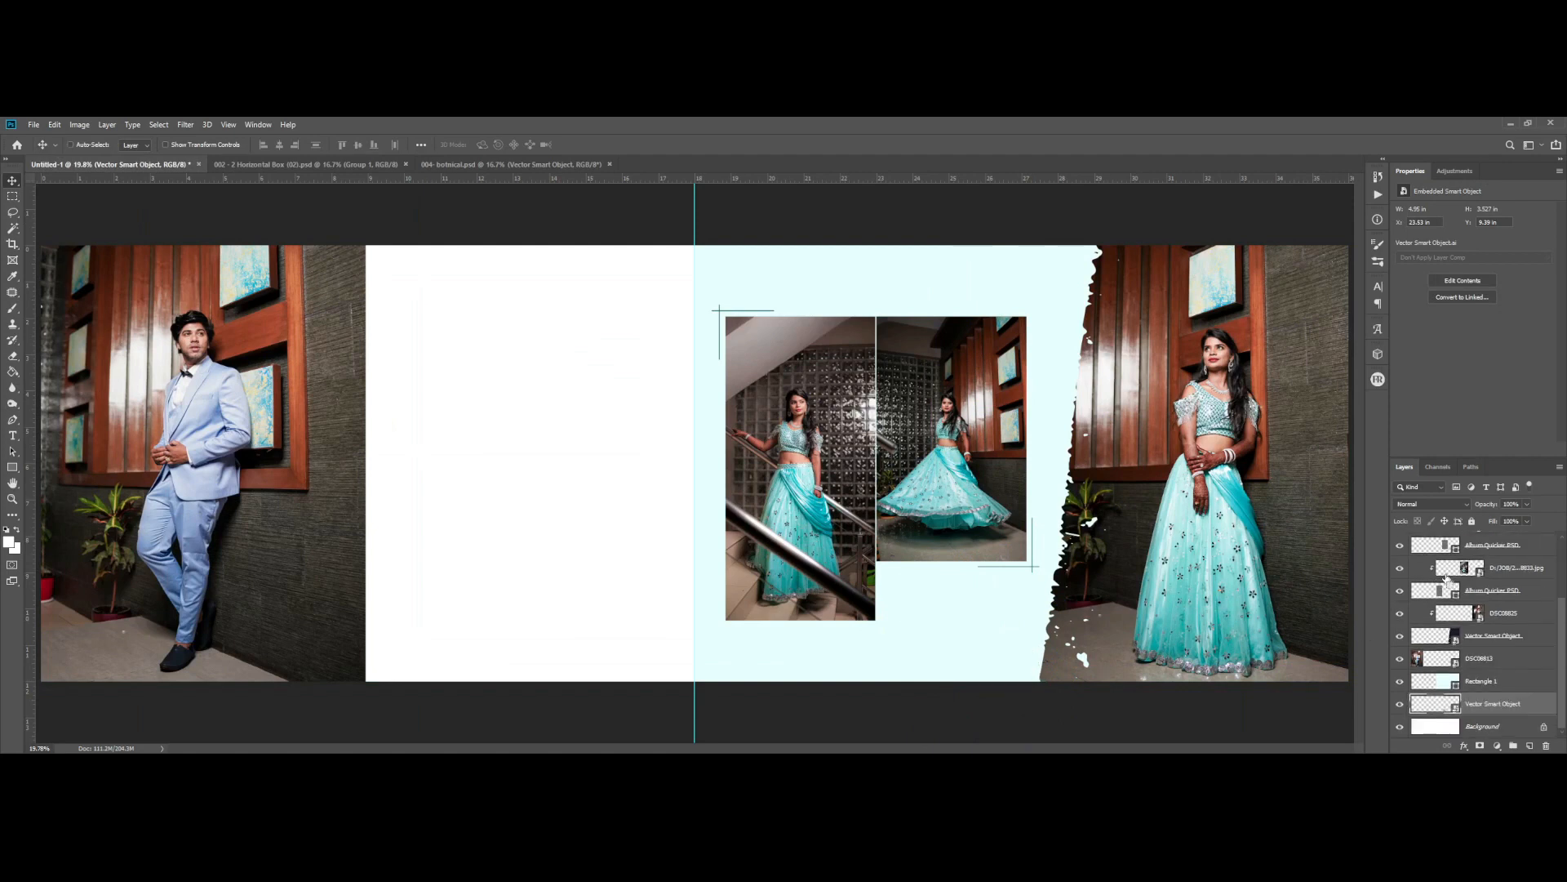
key("ctrl+]")
scroll(984, 660, "up", 2)
left_click_drag(1001, 667, 1009, 665)
- Resize and rotate the eucalyptus branch to fit the lower corner of the pale background
key("ctrl+t")
left_click_drag(1110, 670, 1135, 641)
left_click_drag(1106, 704, 1102, 695)
left_click_drag(962, 520, 958, 536)
key("Return")
scroll(963, 666, "up", 2)
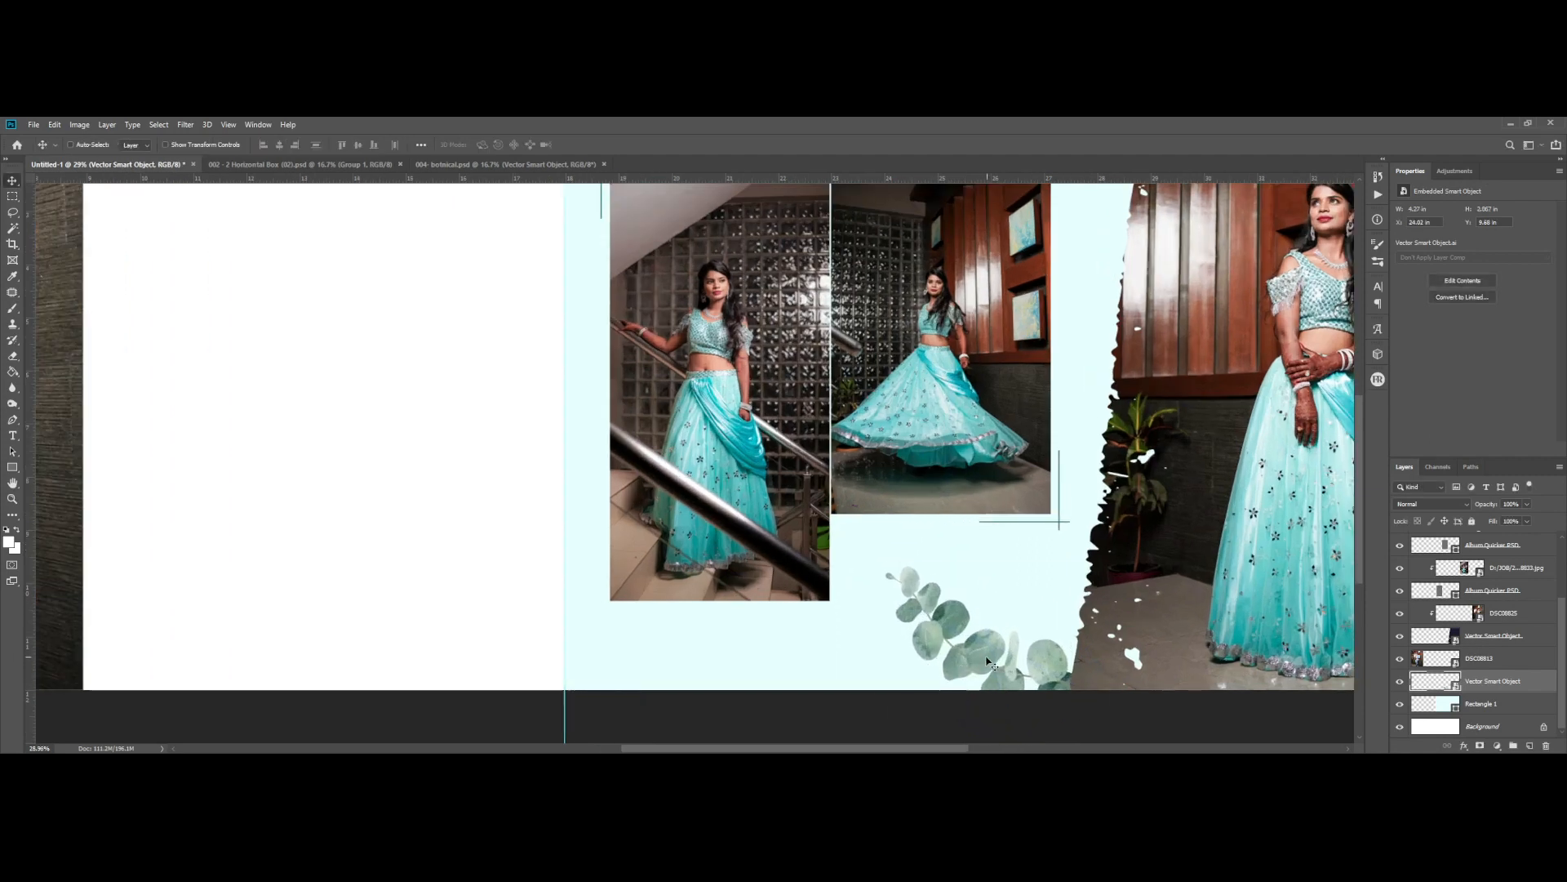
key("ctrl+t")
left_click_drag(1129, 609, 1127, 599)
key("Return")
- Lower the eucalyptus branch's opacity to 22% and fine-tune its position
key("2")
key("3")
key("2")
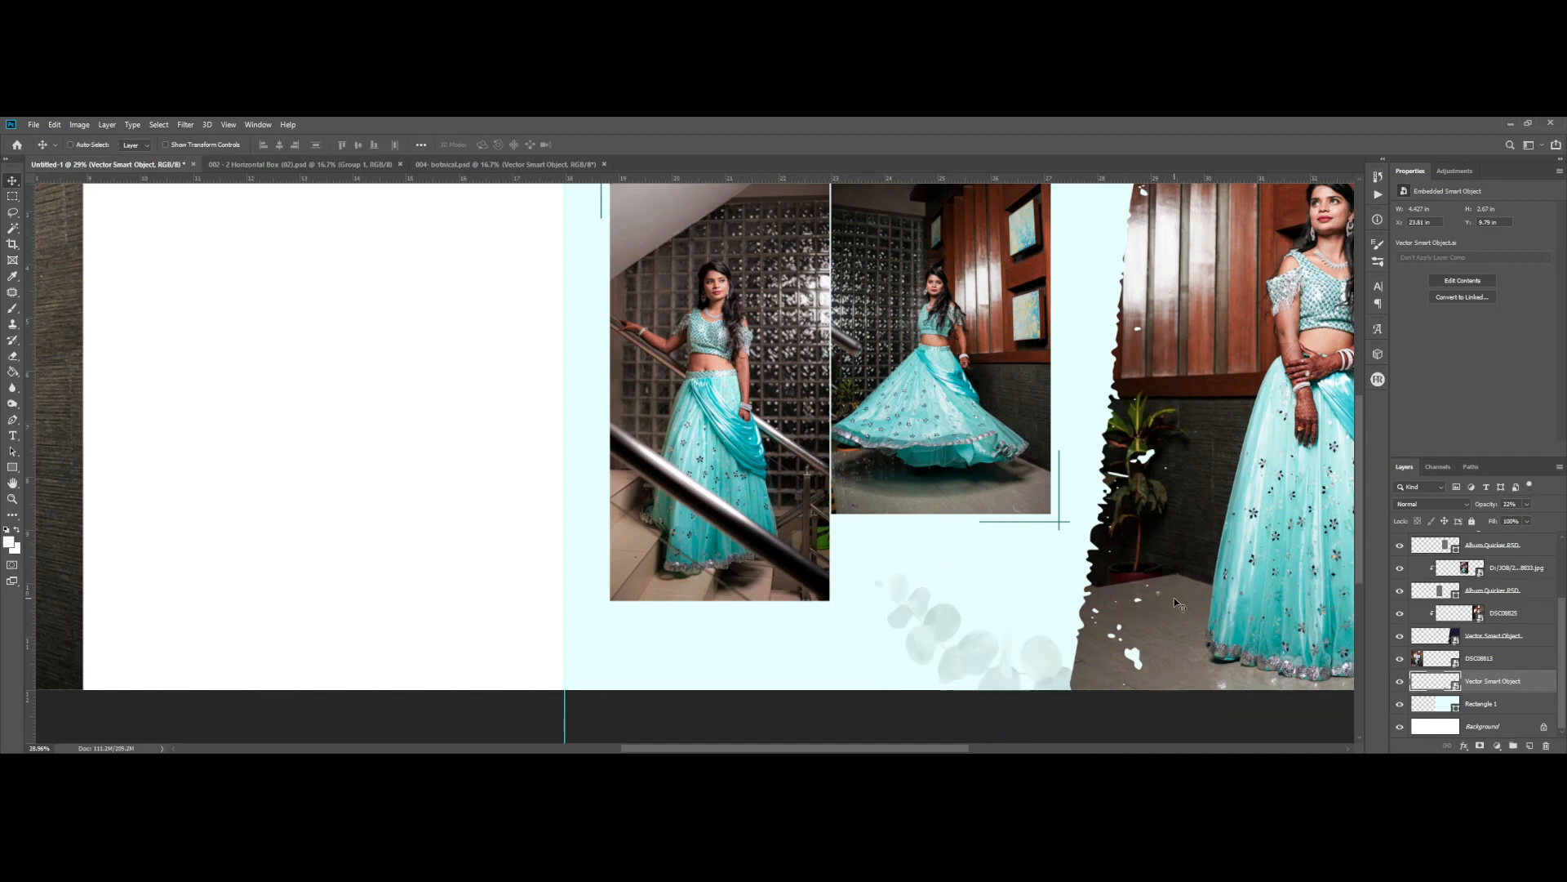
left_click_drag(1040, 648, 1040, 650)
- Select the pale background rectangle and open the Overlays-10 folder in File Explorer
scroll(971, 552, "down", 3)
right_click(944, 556)
left_click(948, 554)
scroll(943, 557, "down", 2)
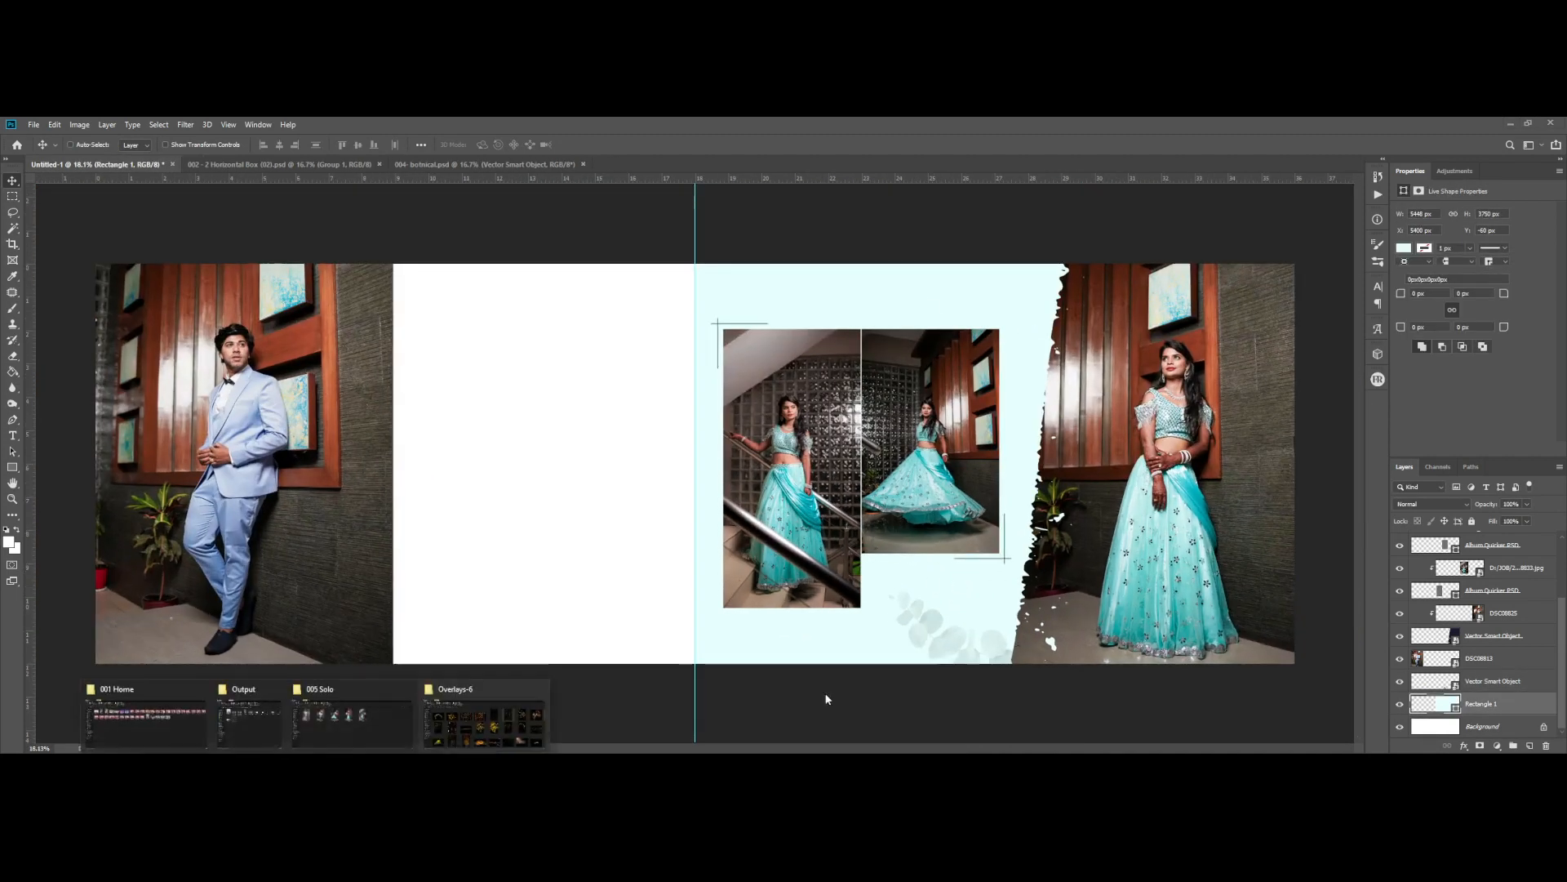
left_click(484, 717)
scroll(637, 451, "down", 2)
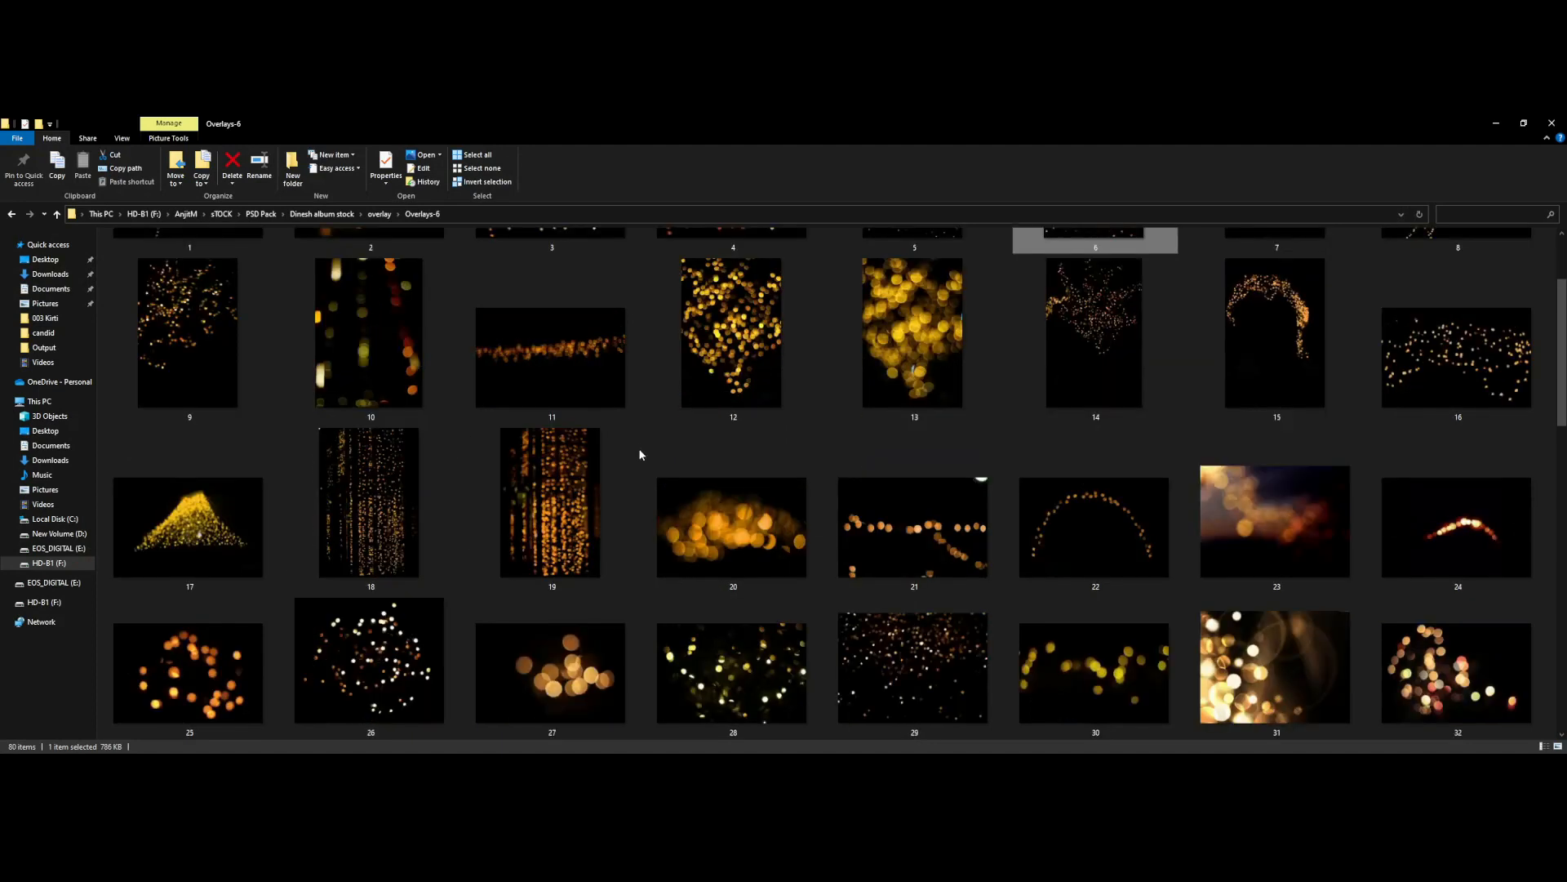
key("BackSpace")
double_click(555, 482)
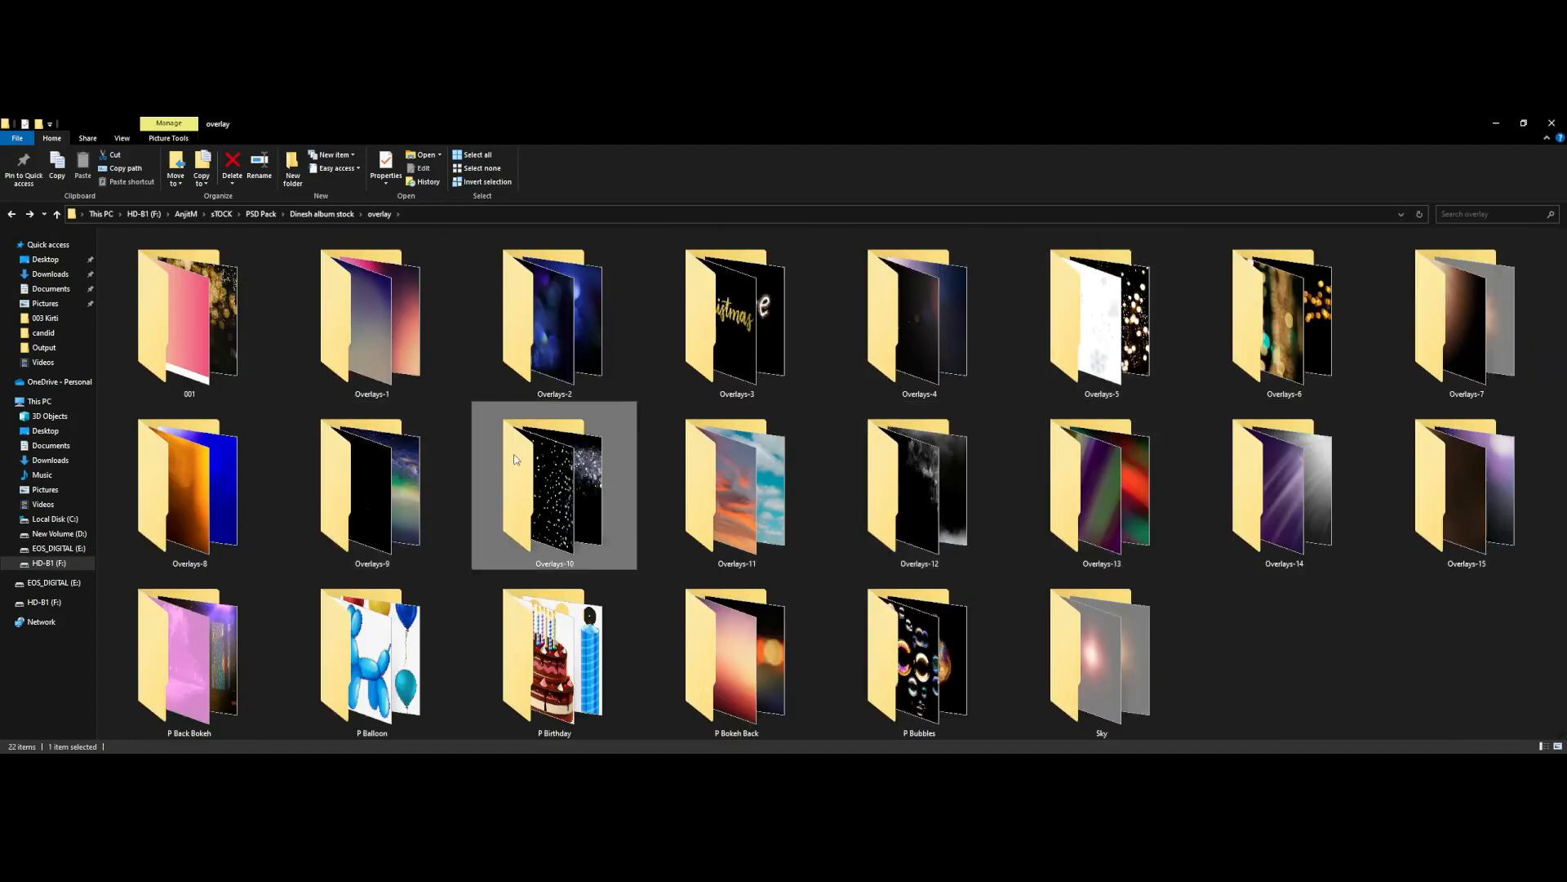
- Place overlay image 2 into the spread, clip it to the pale background rectangle and set its blend mode to Screen
left_click(552, 302)
left_click(409, 306)
left_click_drag(383, 307, 909, 520)
key("Return")
key("ctrl+alt+g")
left_click(1432, 504)
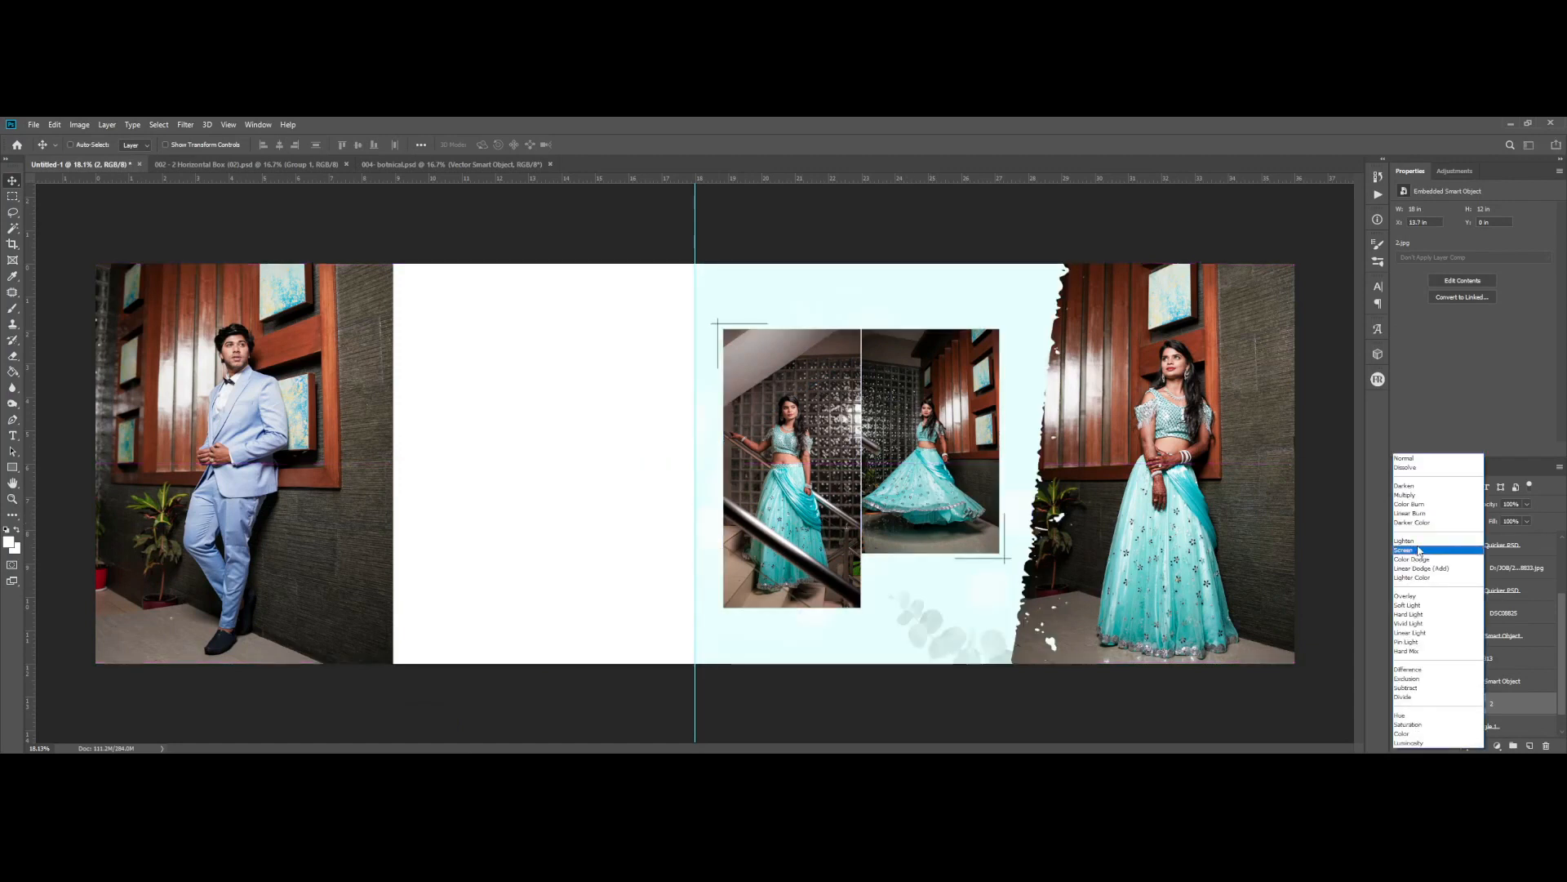
left_click(1419, 551)
- Move the clipped bokeh overlay down beneath the two photo boxes and apply a Hue/Saturation adjustment to it
scroll(723, 548, "up", 4)
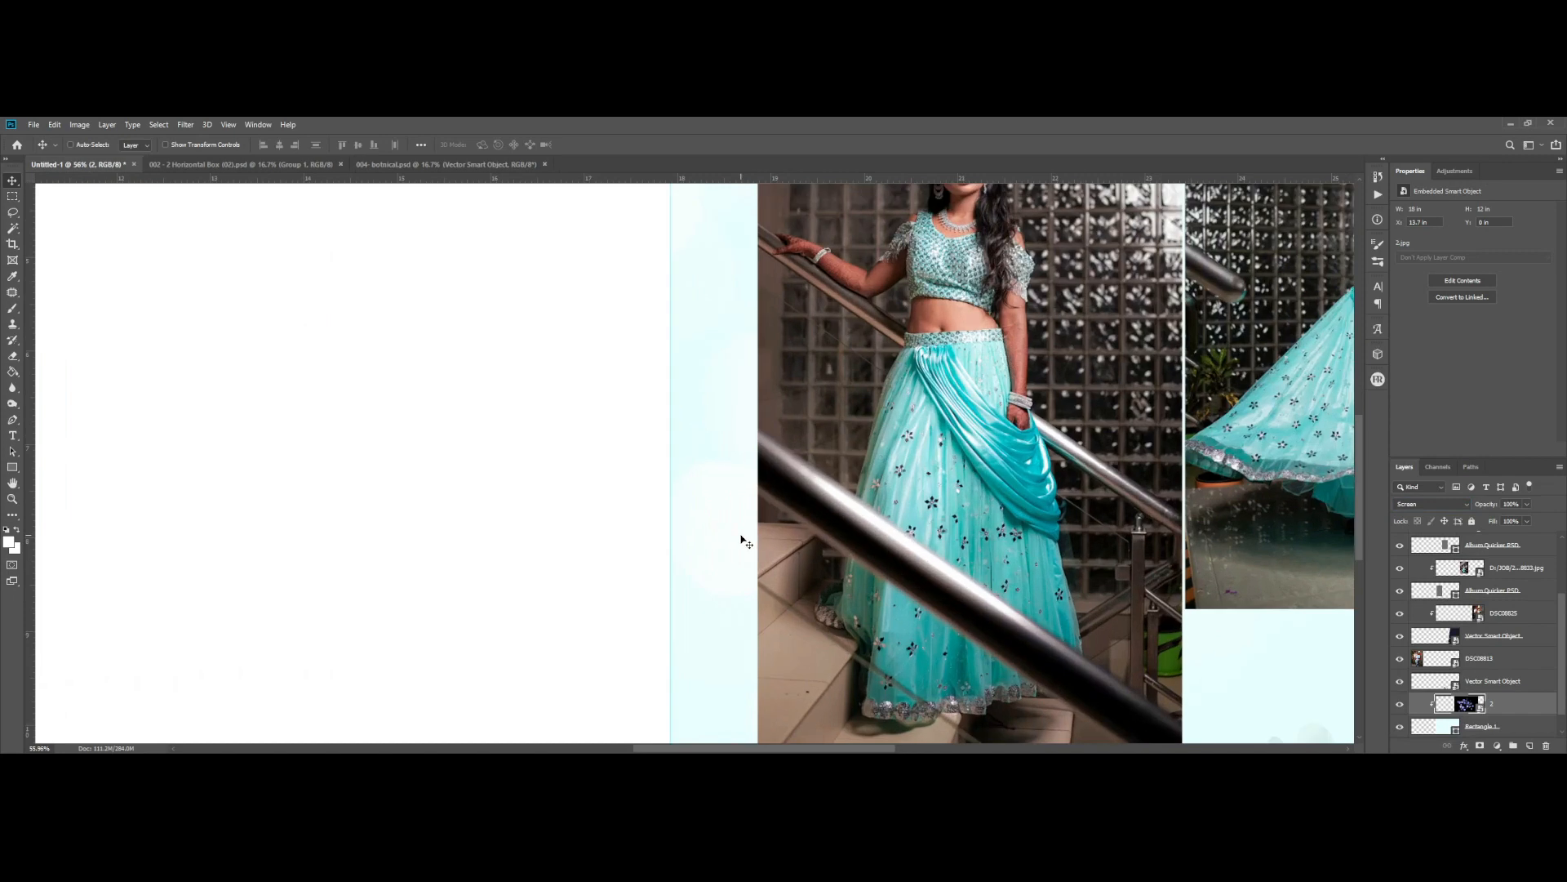
left_click_drag(715, 498, 846, 637)
key("ctrl+u")
left_click_drag(750, 360, 751, 393)
key("Return")
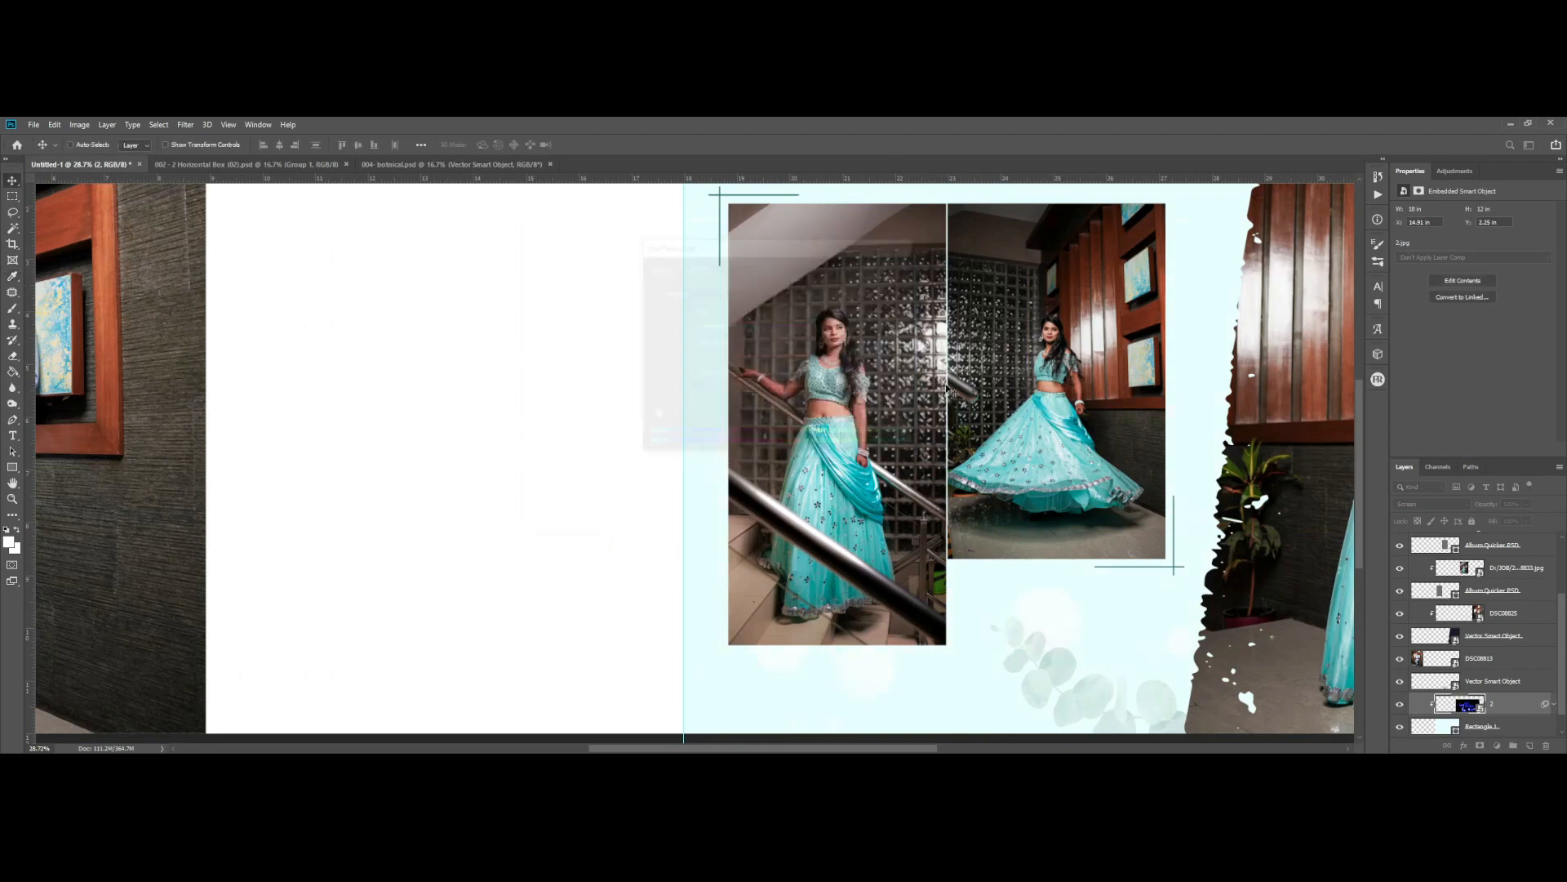
scroll(933, 382, "down", 2)
scroll(933, 382, "down", 1)
left_click_drag(963, 576, 953, 580)
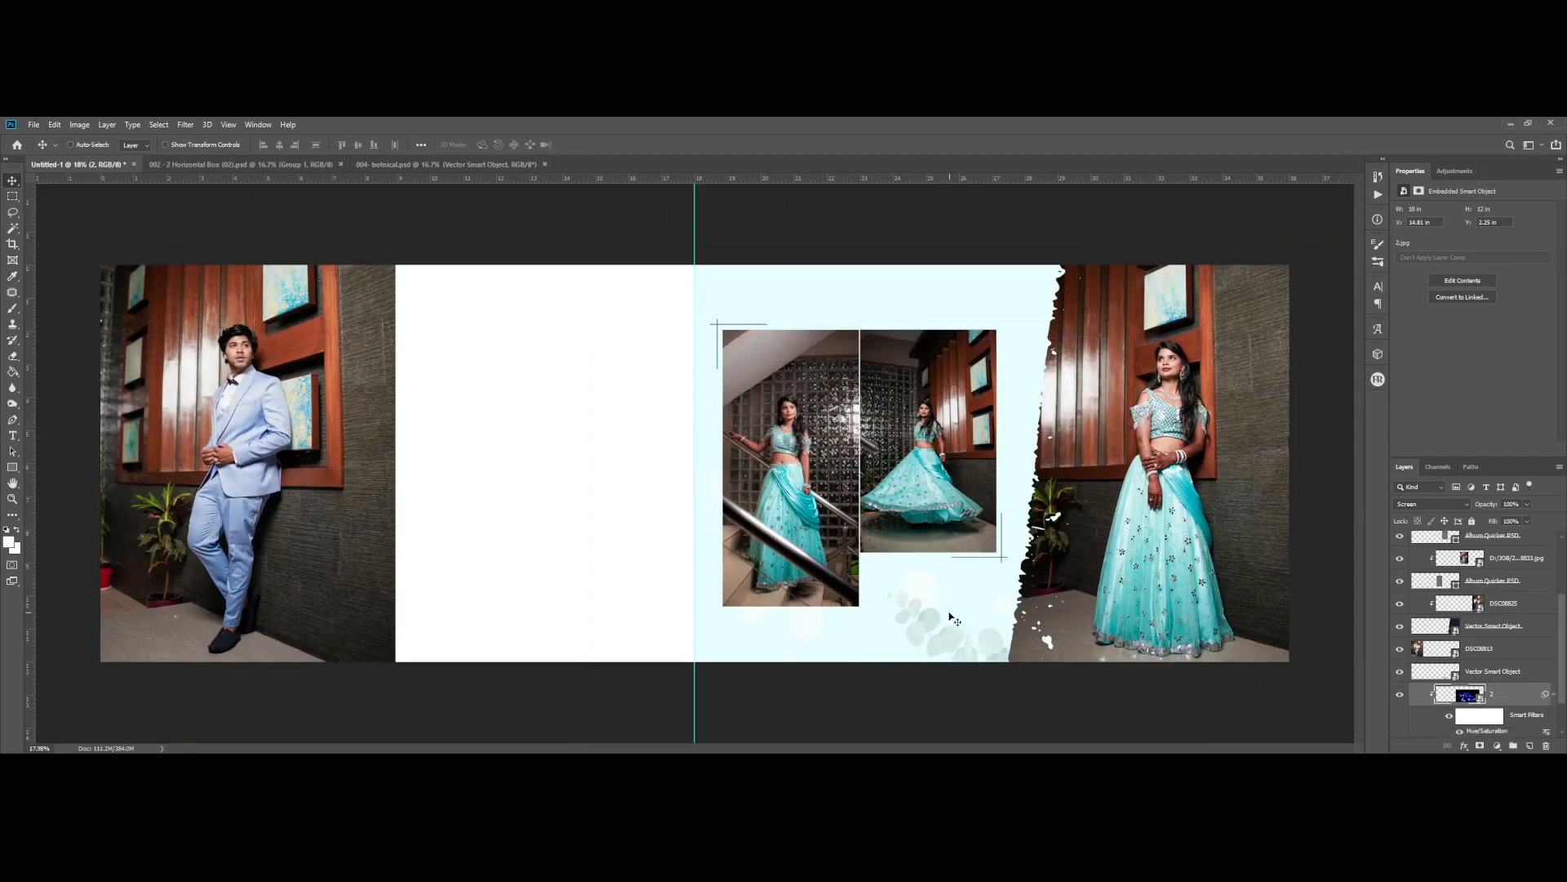
- Open the Overlays-6 folder in File Explorer and place overlay image 4 into the spread
mouse_move(314, 751)
left_click(481, 718)
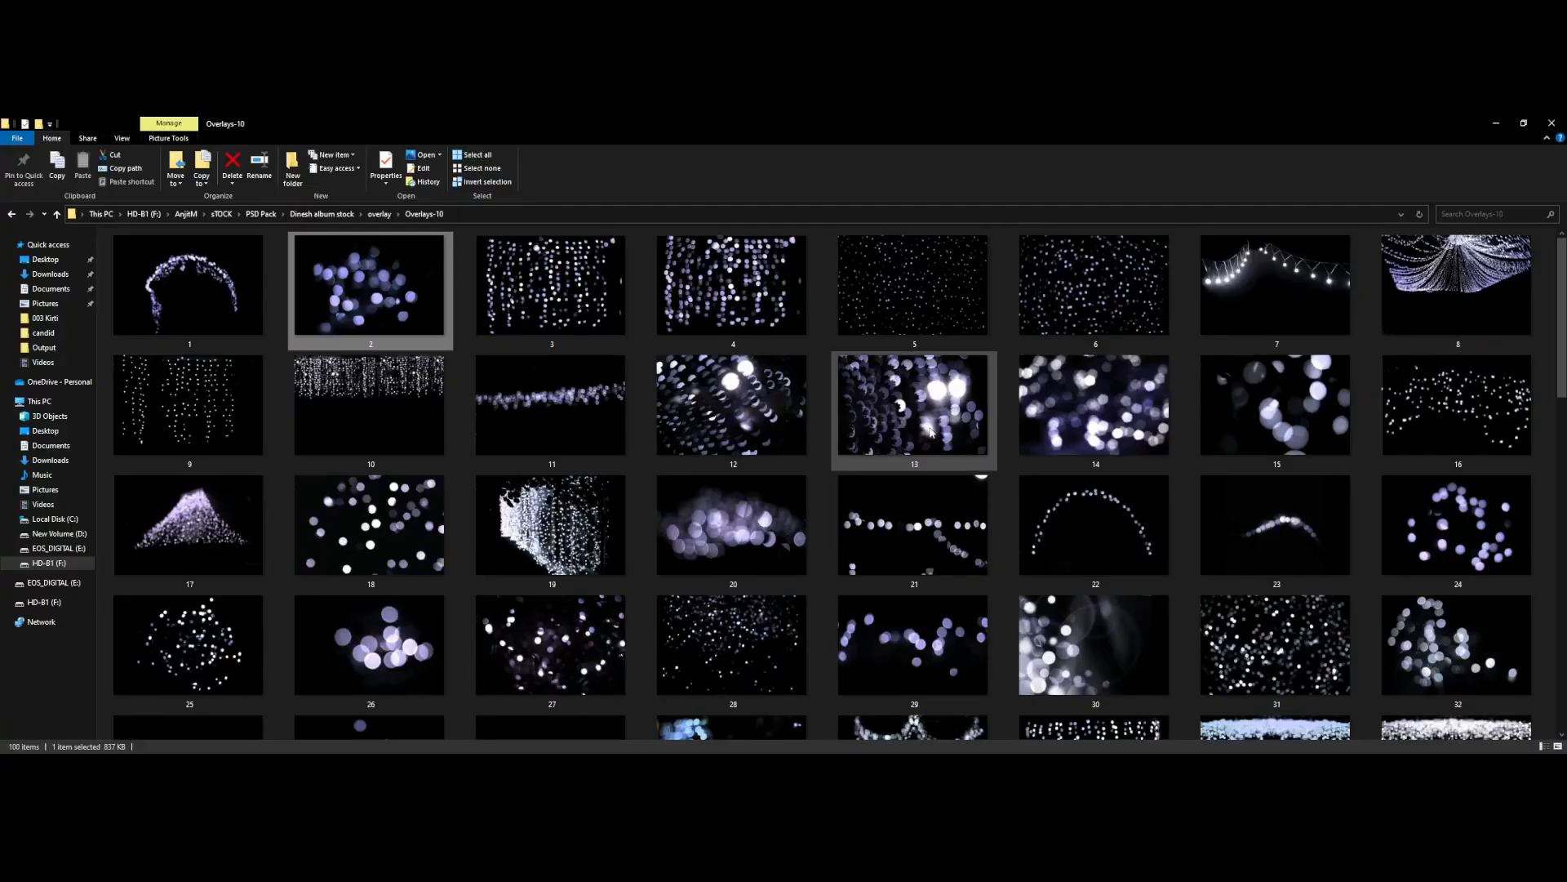
key("BackSpace")
double_click(1255, 354)
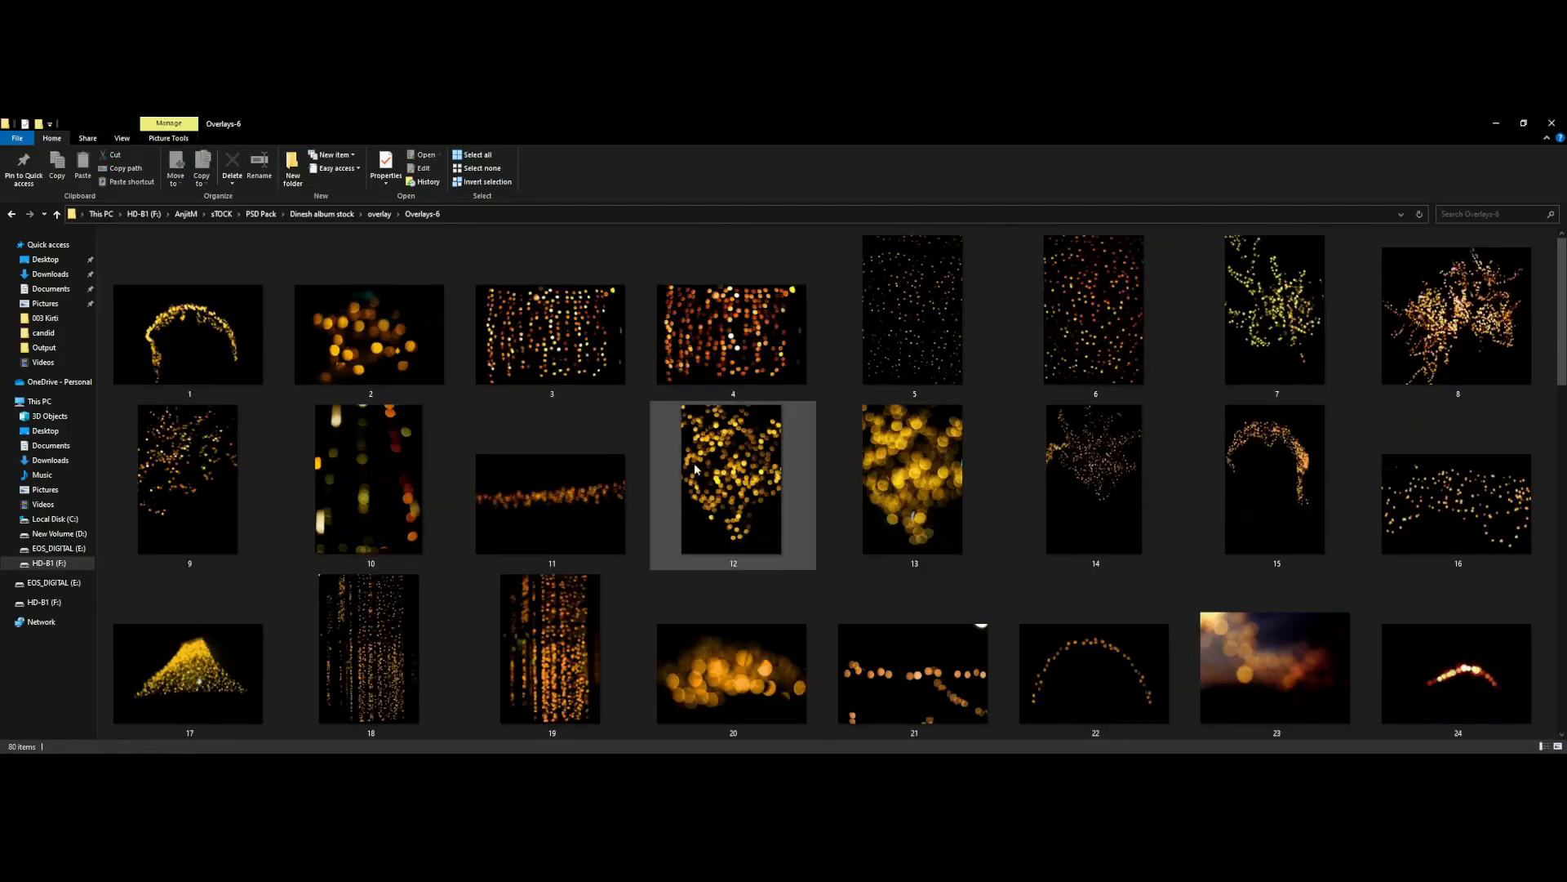
left_click(730, 390)
left_click_drag(731, 390, 416, 753)
key("Return")
- Clip overlay 4 to the background rectangle, shift it over the pale area, and blend it as Screen at about 42% opacity
key("ctrl+alt+g")
left_click_drag(811, 564, 976, 569)
left_click(1430, 505)
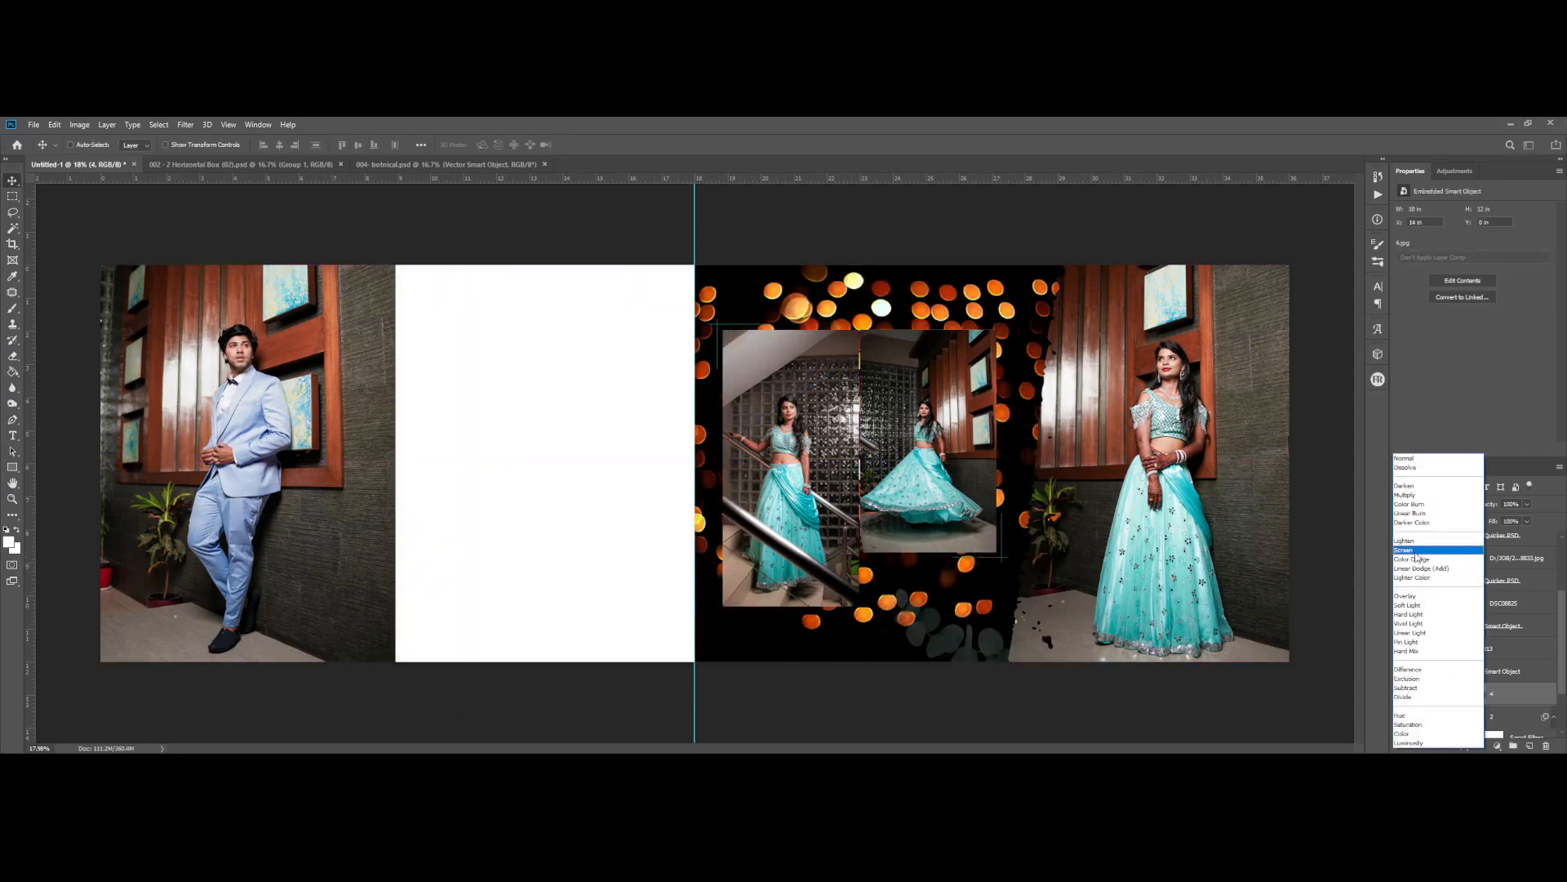
left_click(1417, 551)
left_click(1526, 505)
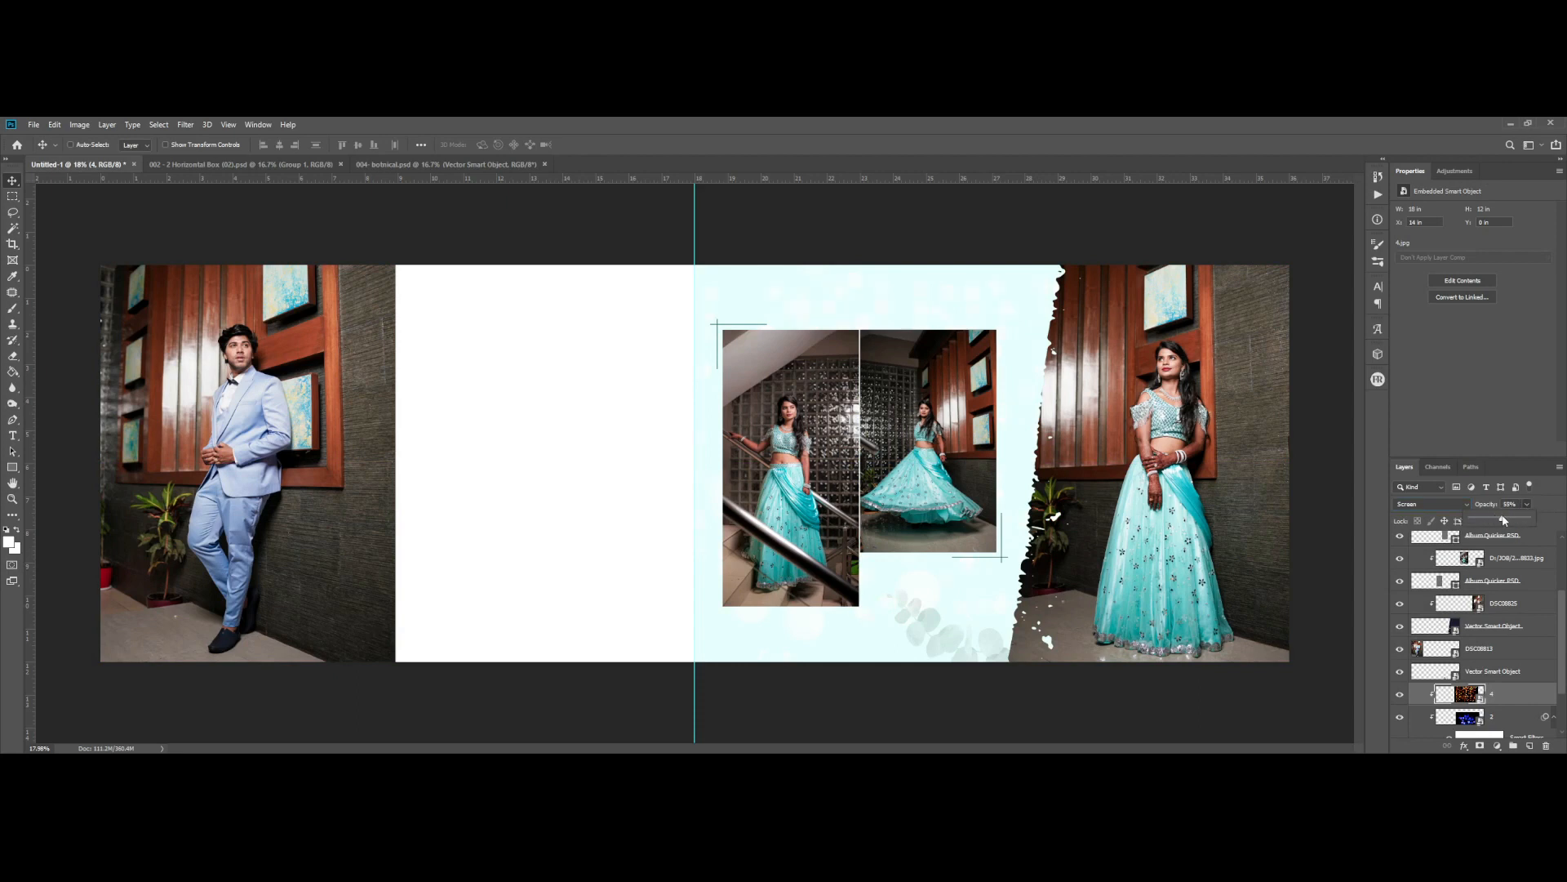
- Recolor the background rectangle behind the photo boxes with a light aqua, about bdefef
scroll(1473, 705, "down", 3)
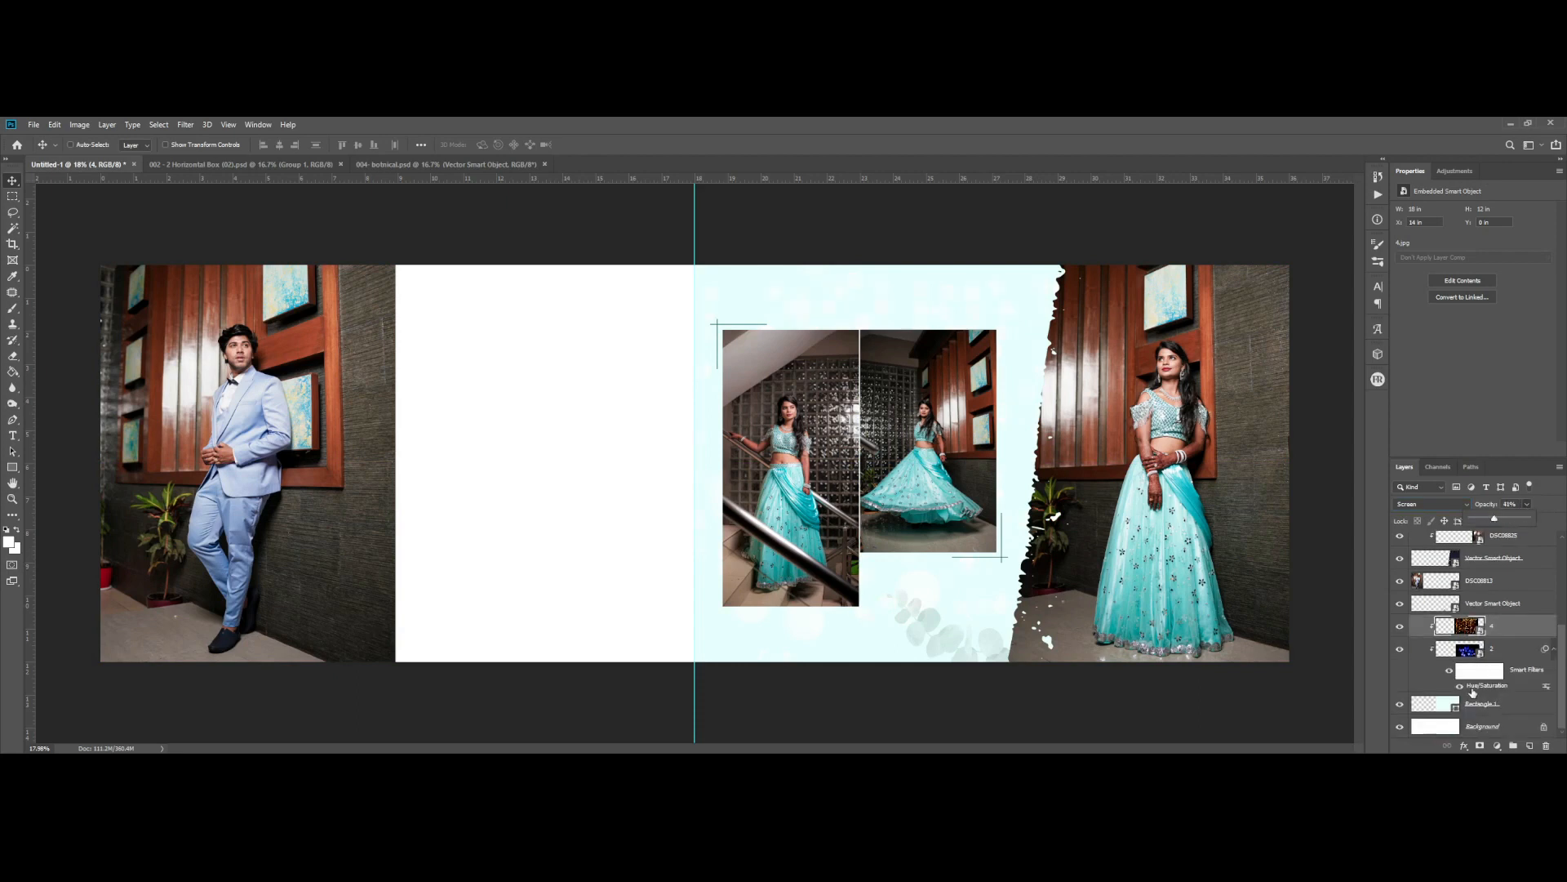
double_click(1454, 707)
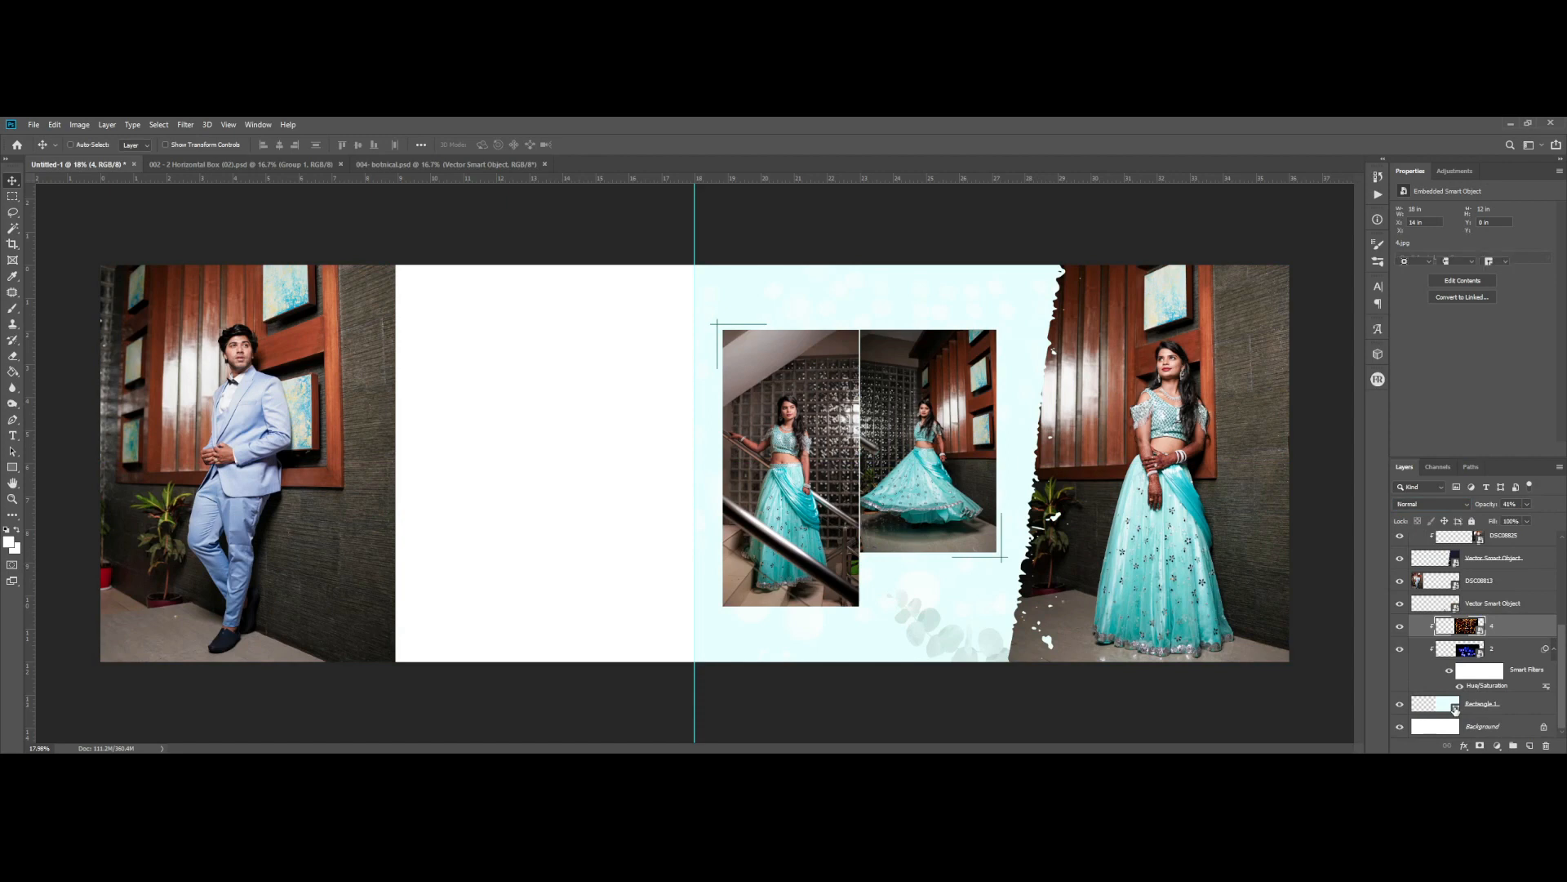
left_click(1239, 399)
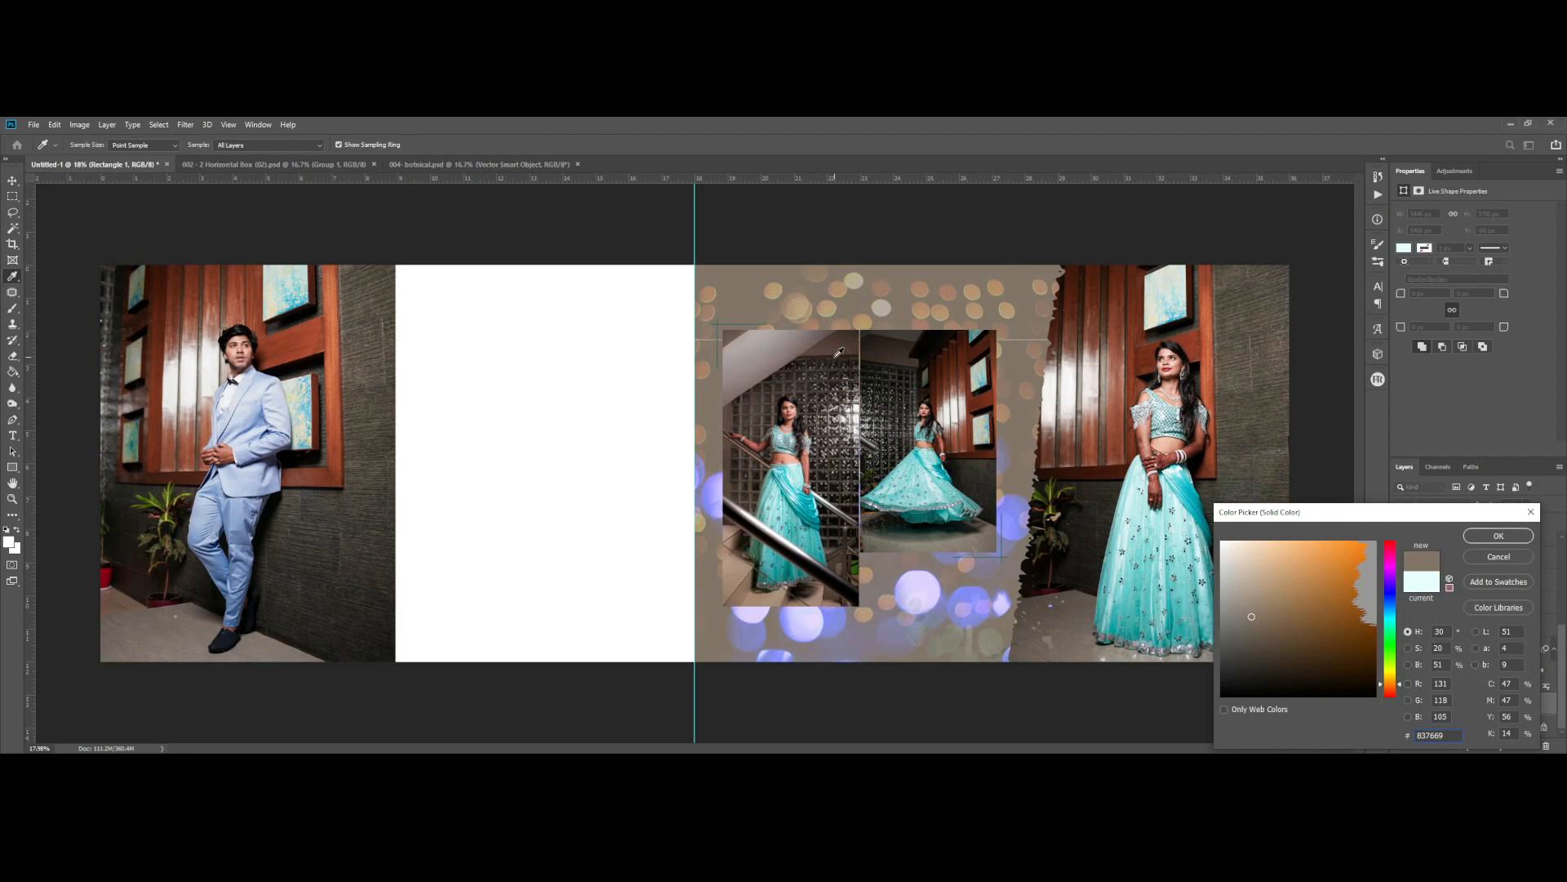
left_click(1044, 641)
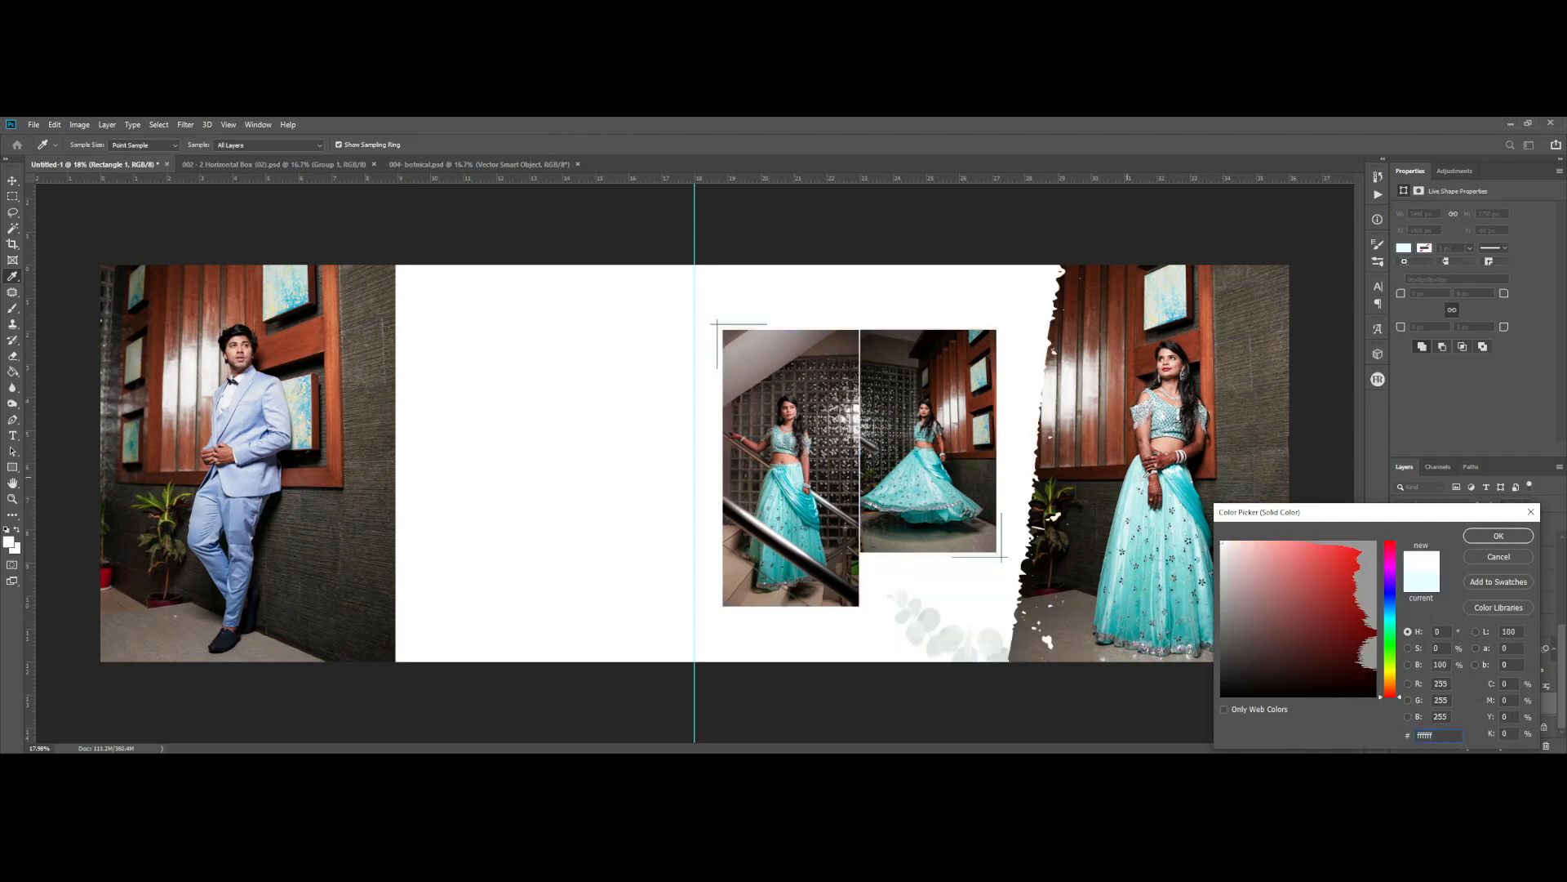
left_click(1165, 514)
mouse_move(1247, 559)
left_mouse_down()
mouse_move(1249, 576)
mouse_move(1249, 552)
left_mouse_up()
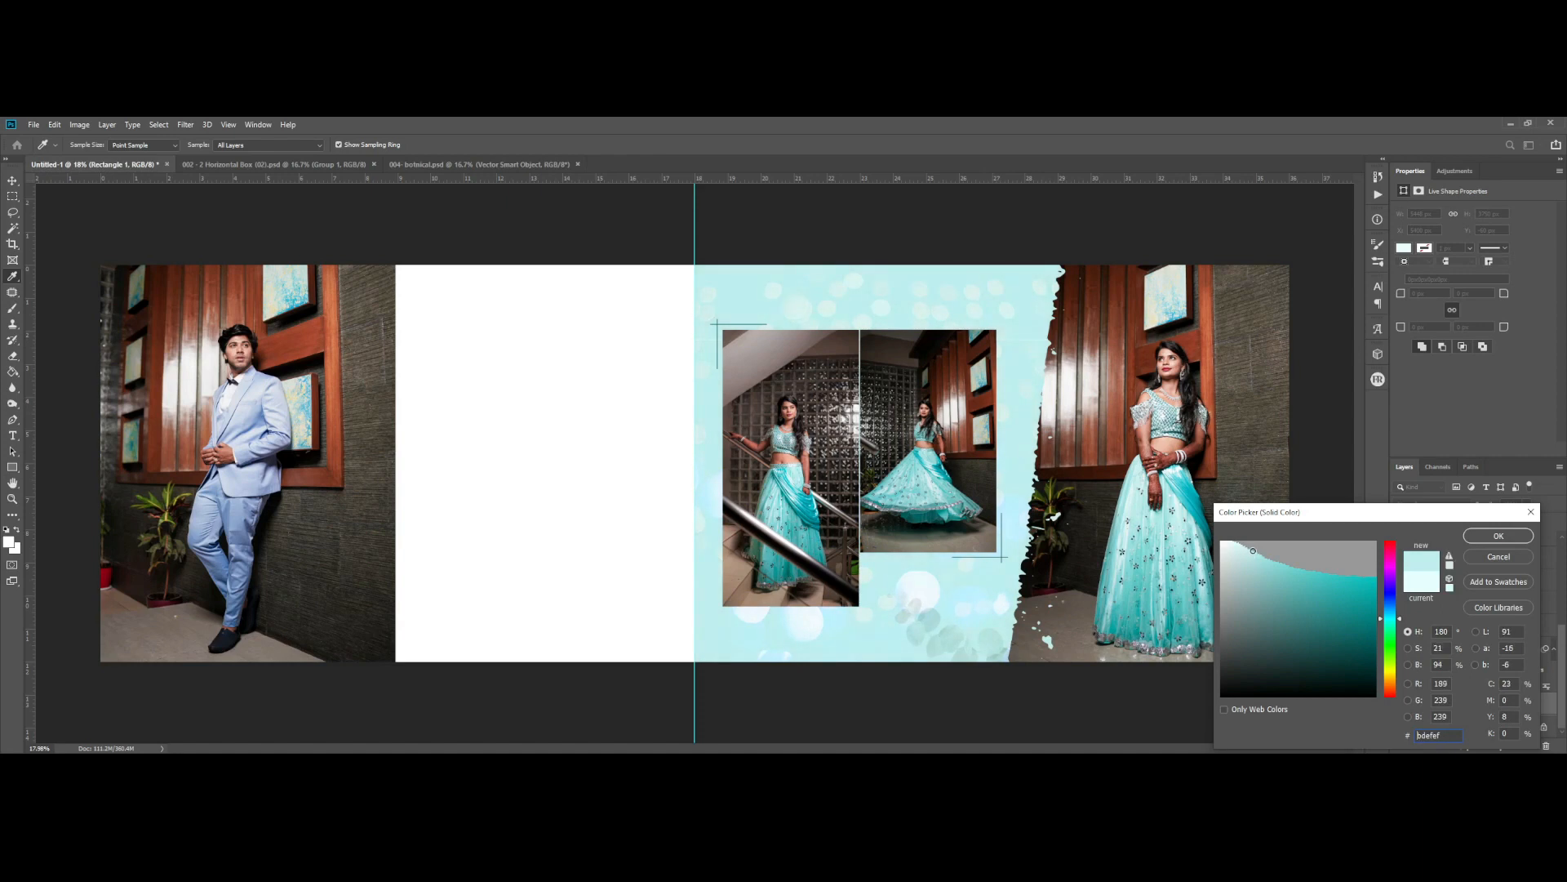
key("Return")
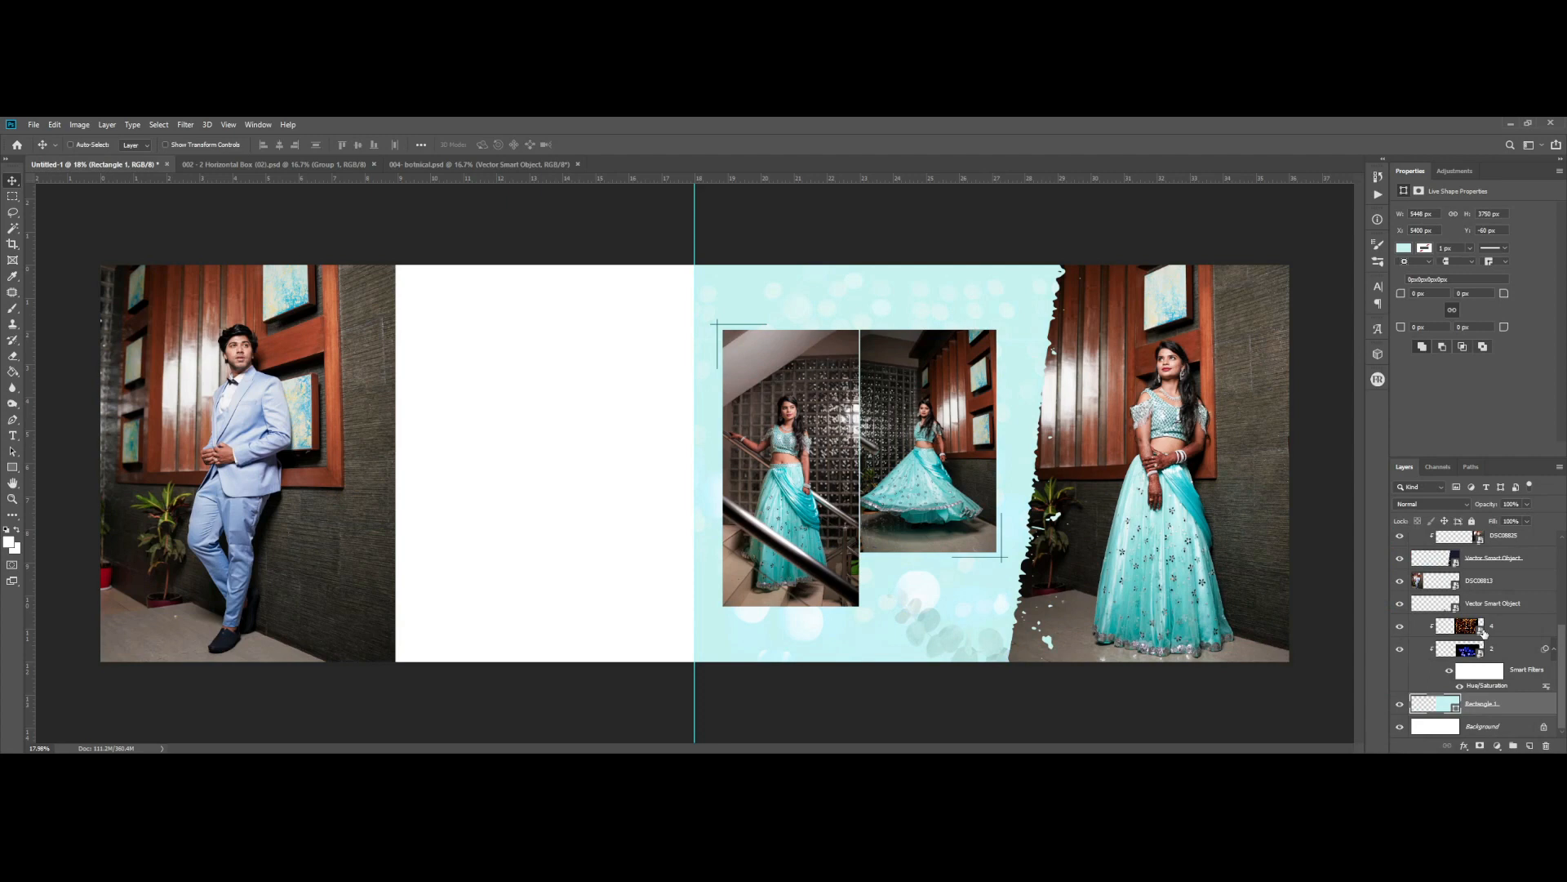
- Move overlay 4 upward and slightly sideways, and fully desaturate it with Hue/Saturation
left_click(1483, 631)
left_click_drag(932, 356, 928, 312)
key("ctrl+u")
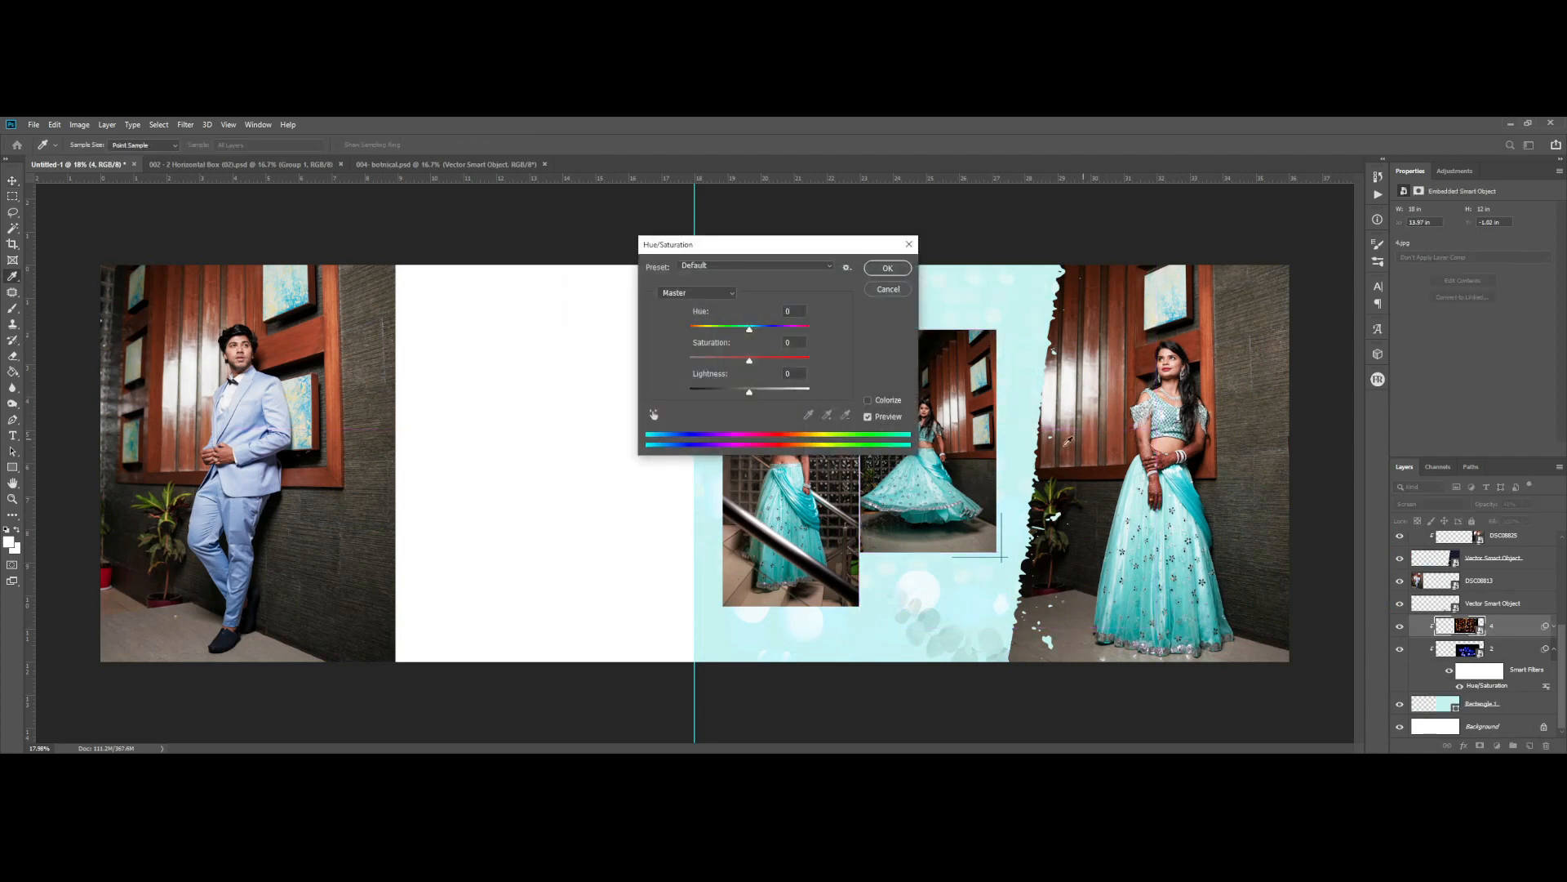
left_click_drag(750, 360, 633, 359)
key("Return")
left_click_drag(911, 305, 892, 302)
scroll(935, 659, "up", 2)
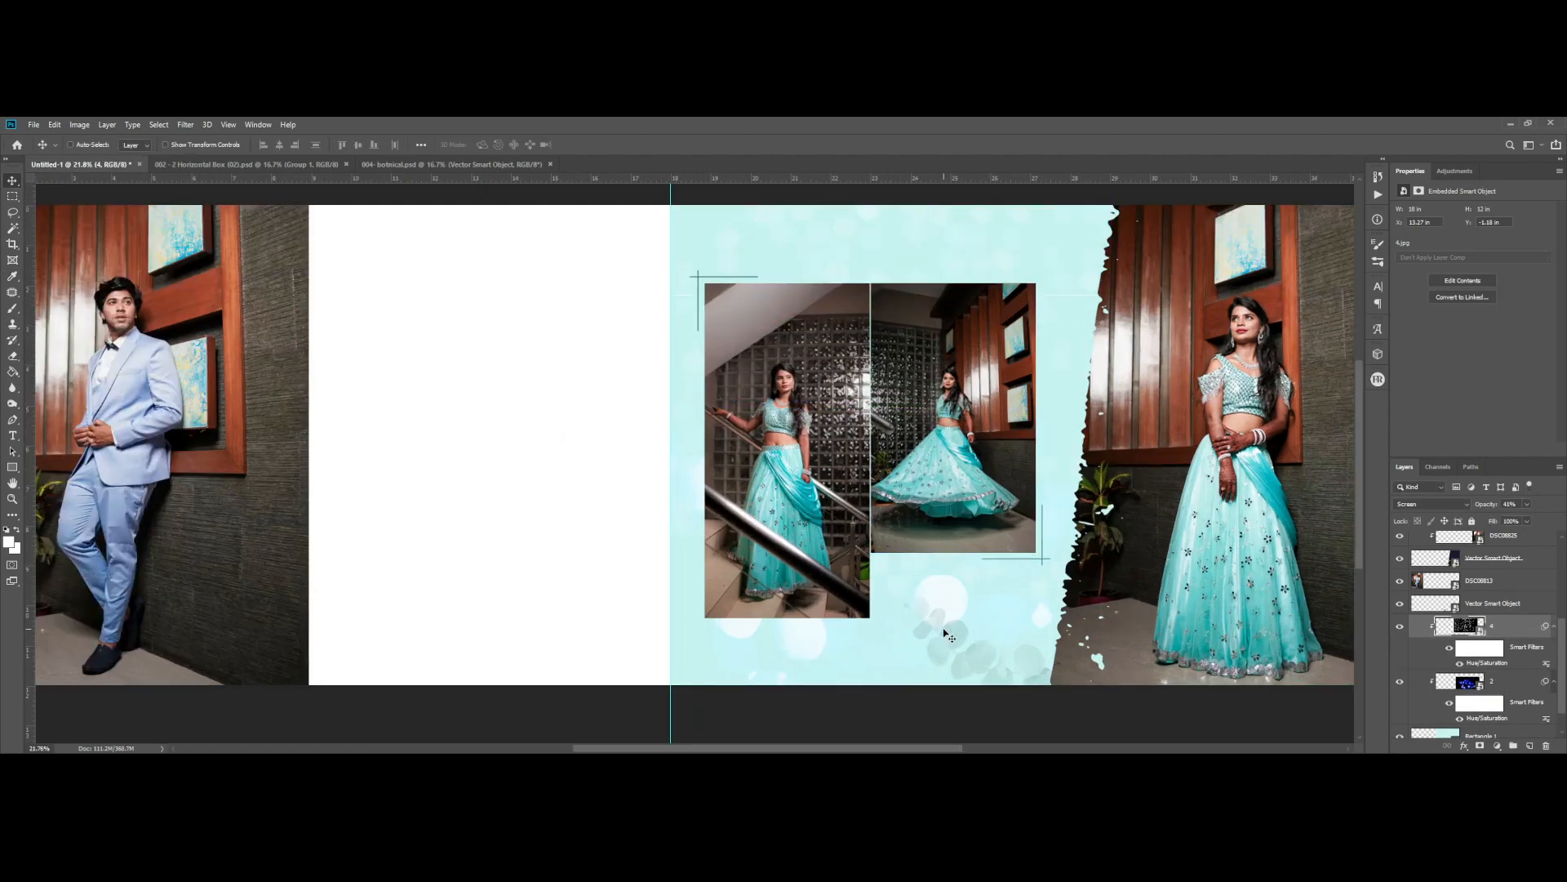
- Select the faint eucalyptus branch near the spread's bottom and delete it
right_click(944, 630)
left_click(958, 638)
right_click(958, 638)
left_click(967, 644)
mouse_move(968, 641)
left_mouse_down()
mouse_move(947, 648)
mouse_move(962, 653)
left_mouse_up()
key("Delete")
- Move bokeh overlay 2 slightly lower and reduce its opacity to about 66%
right_click(941, 607)
left_click(950, 620)
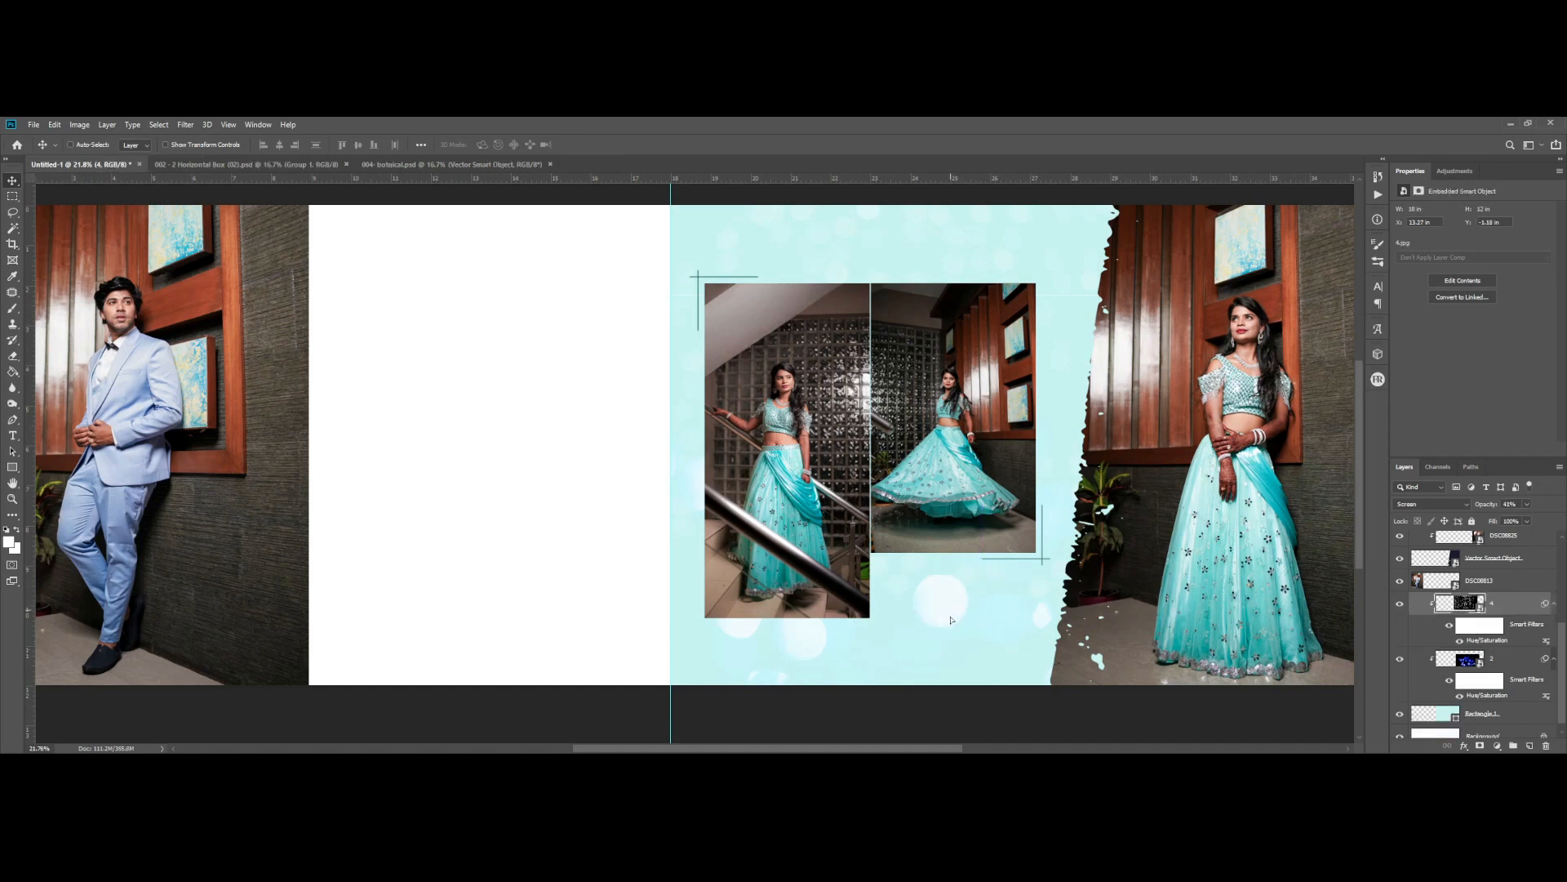
right_click(938, 609)
left_click(965, 635)
left_click_drag(968, 622, 967, 645)
left_click(1527, 503)
left_click_drag(1529, 519, 1496, 520)
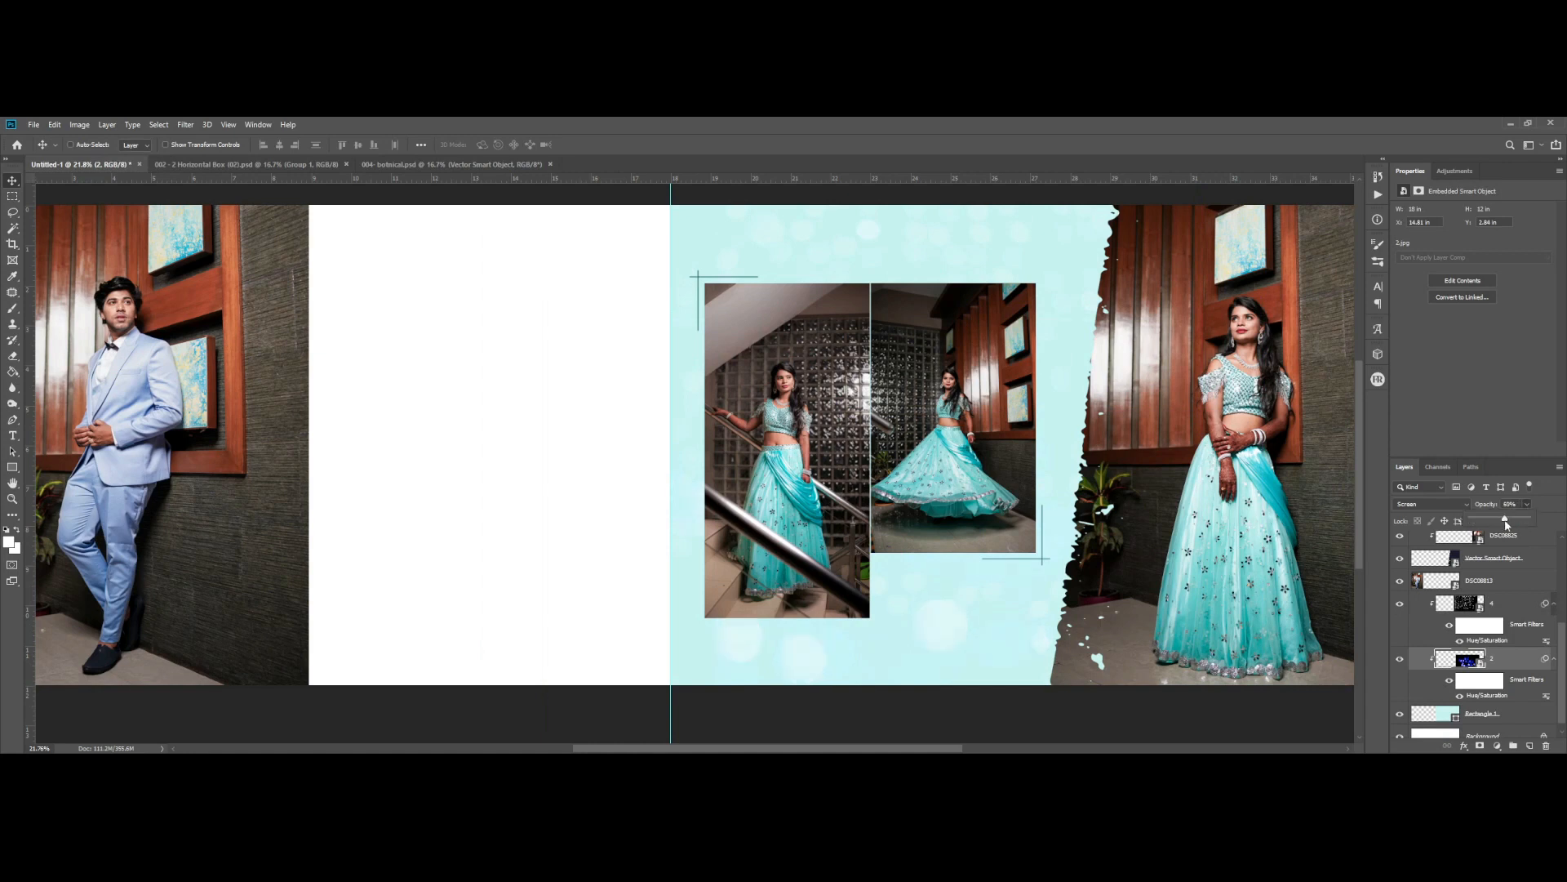
- Preview the 000- Quotes Design clipart sheet in ACDSee, and return to the spread's empty area below the photo boxes in Photoshop
left_click_drag(938, 747, 975, 747)
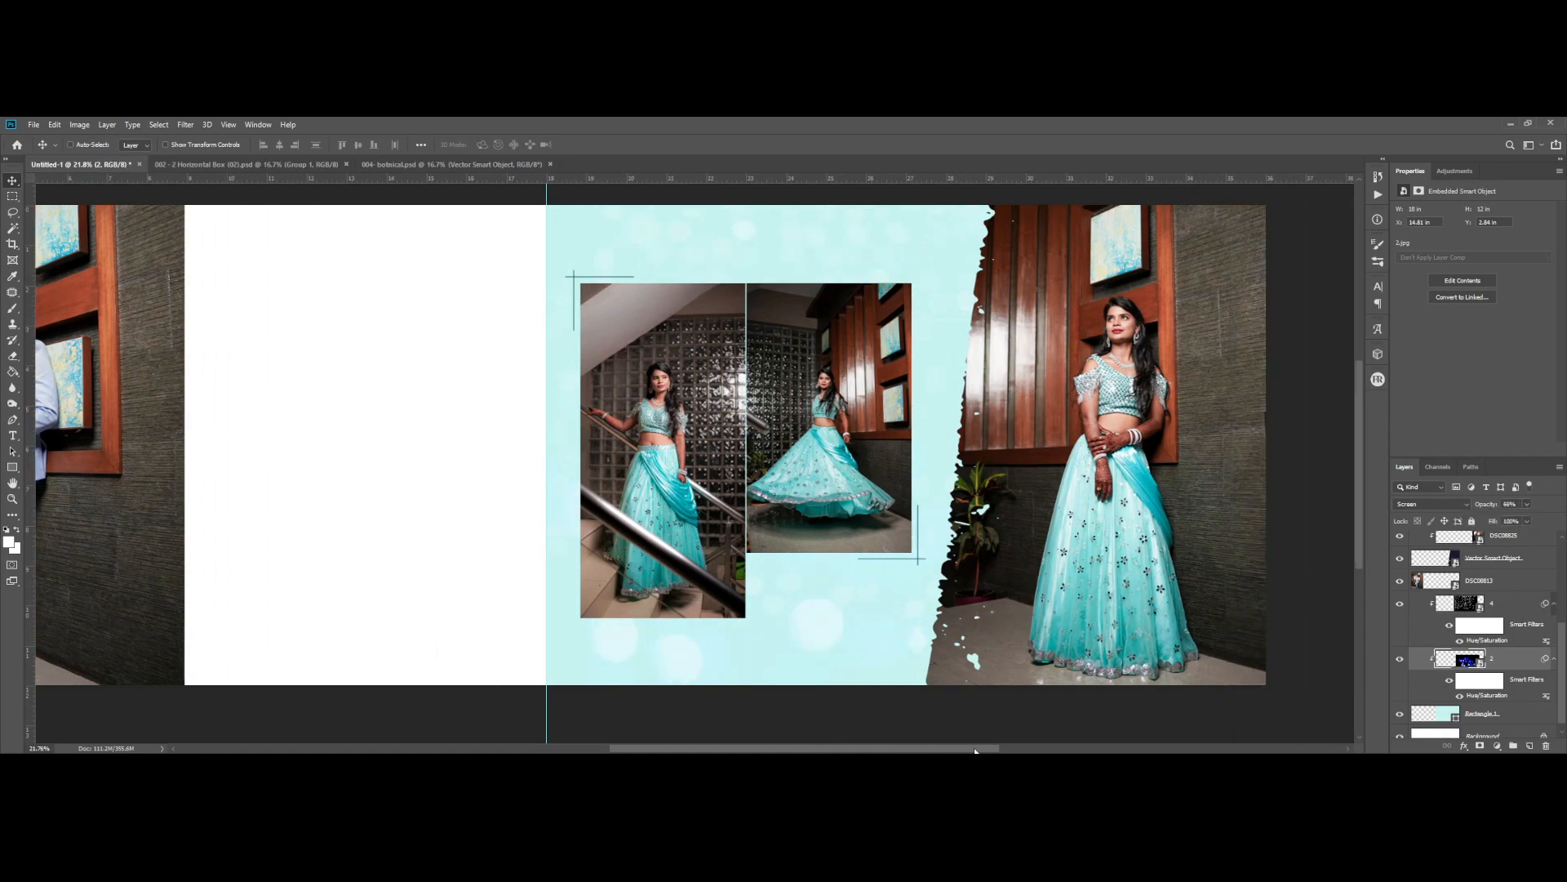
scroll(812, 622, "up", 1)
scroll(860, 588, "up", 2)
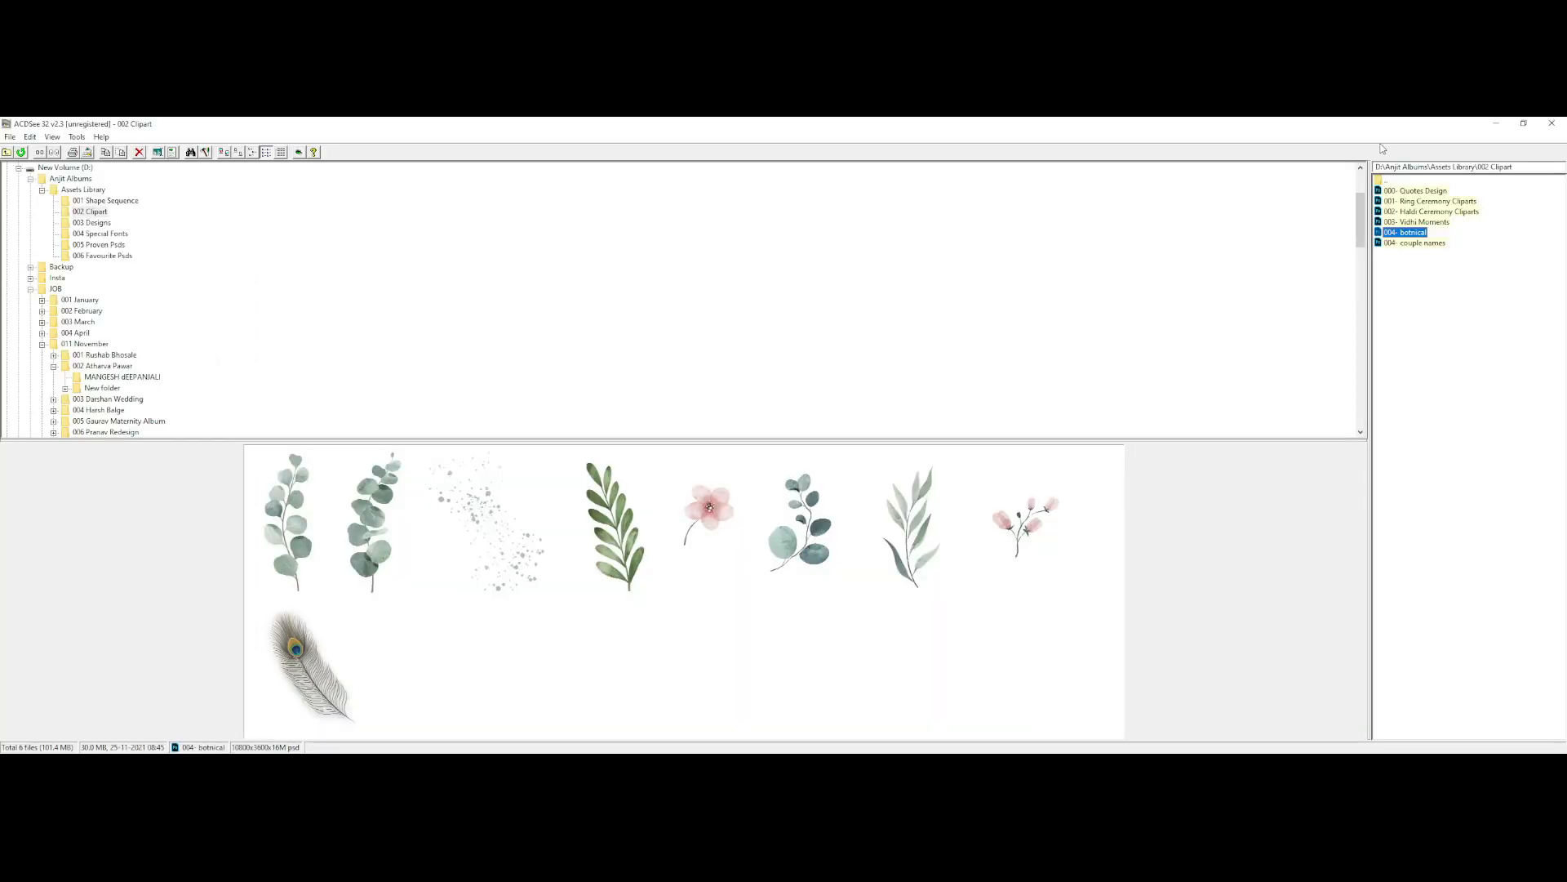
left_click(1404, 191)
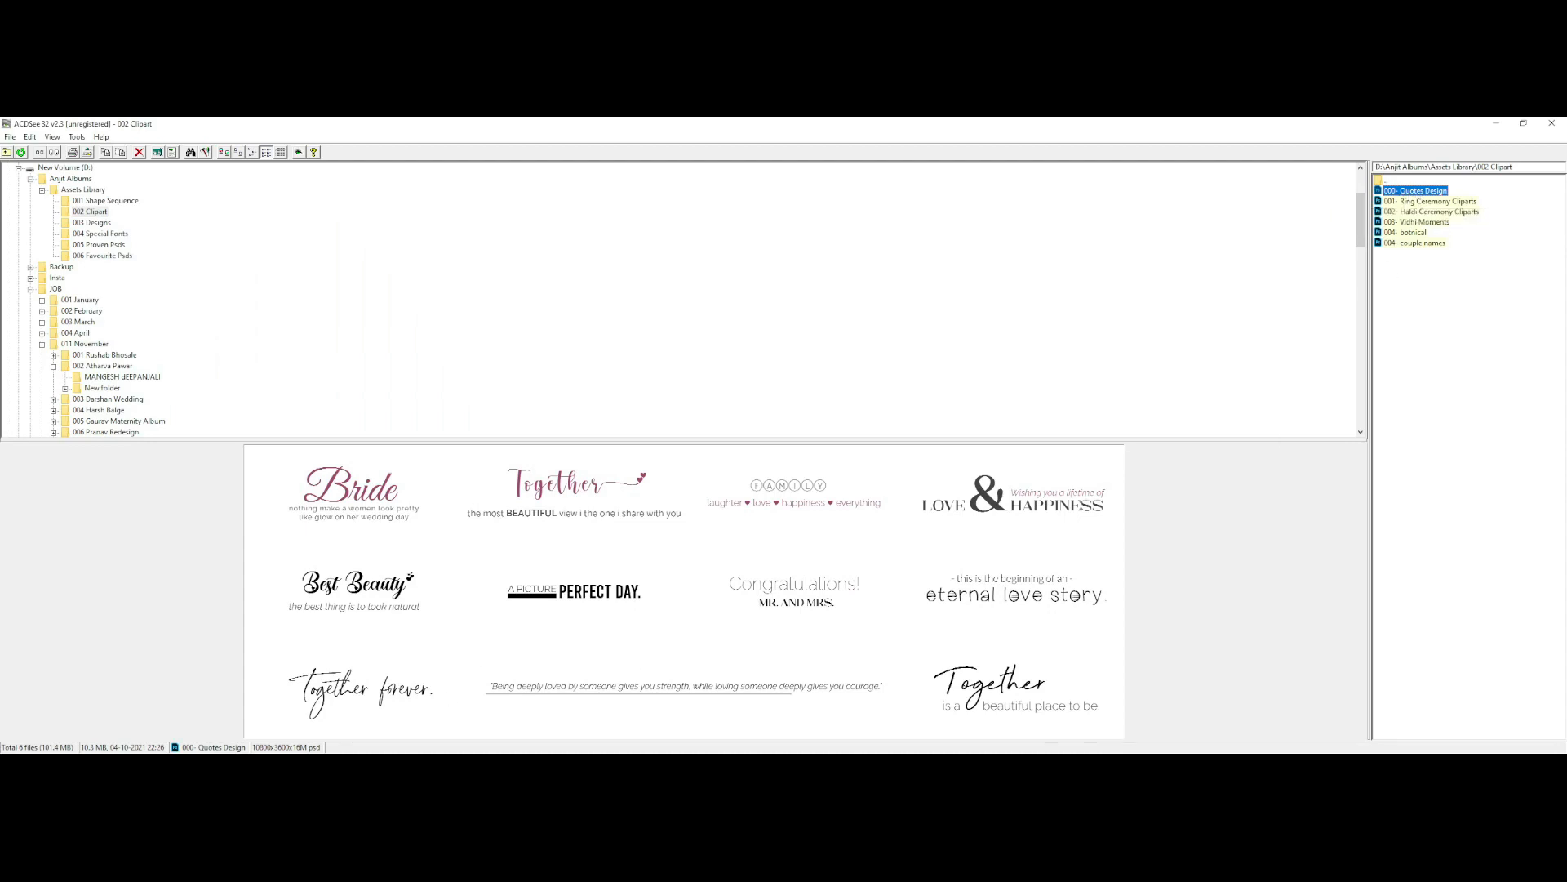
key("alt+Tab")
scroll(973, 658, "up", 3)
scroll(1490, 572, "up", 3)
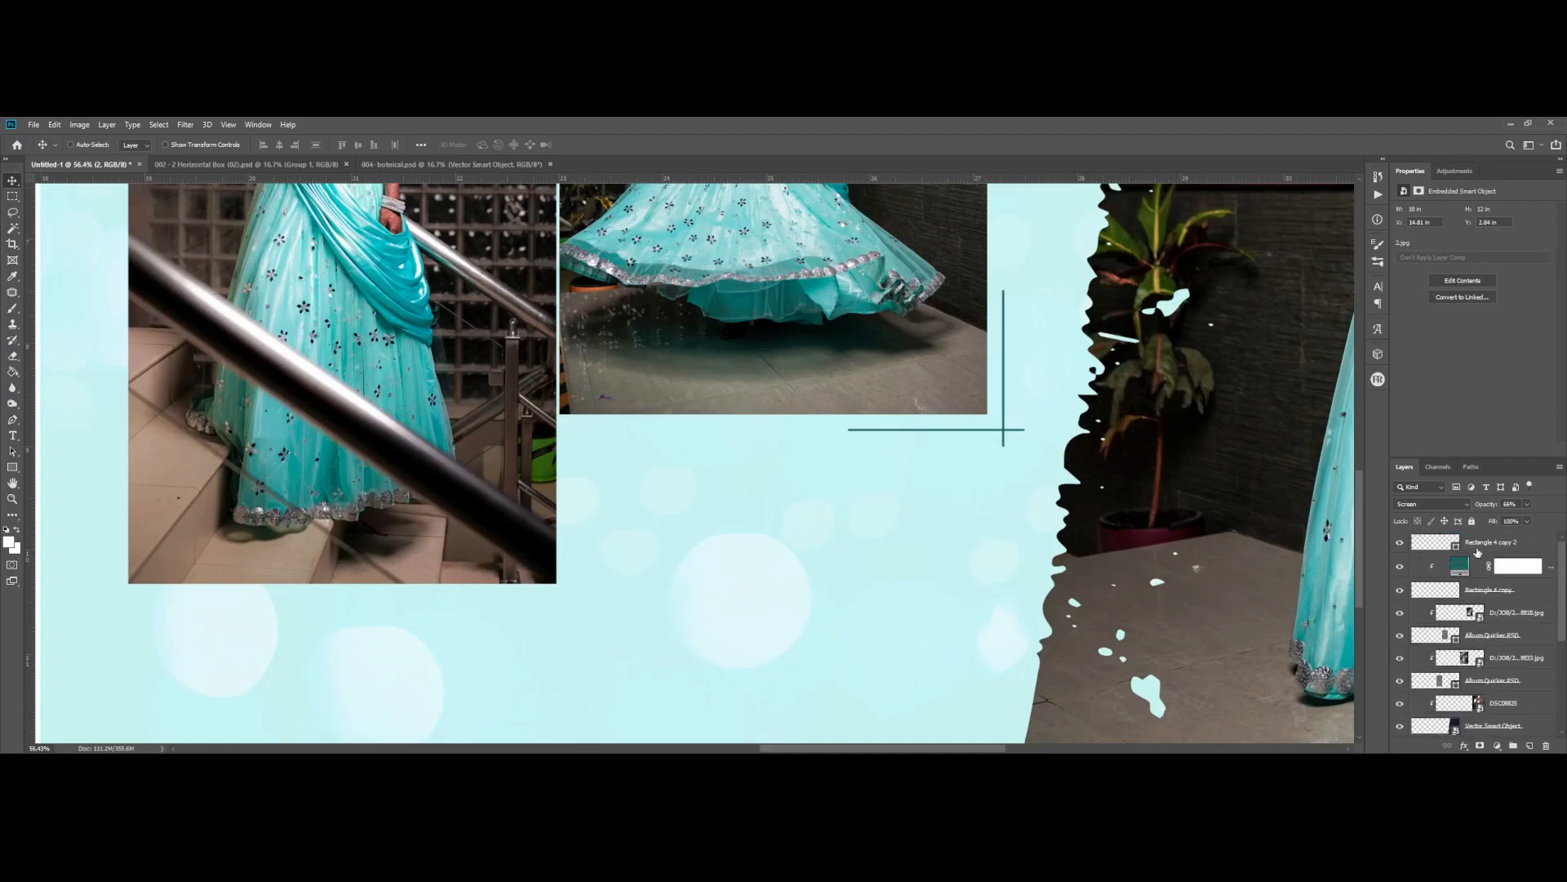
- Add the text BRIDE on a new layer in the empty area below the photo boxes
left_click(1530, 745)
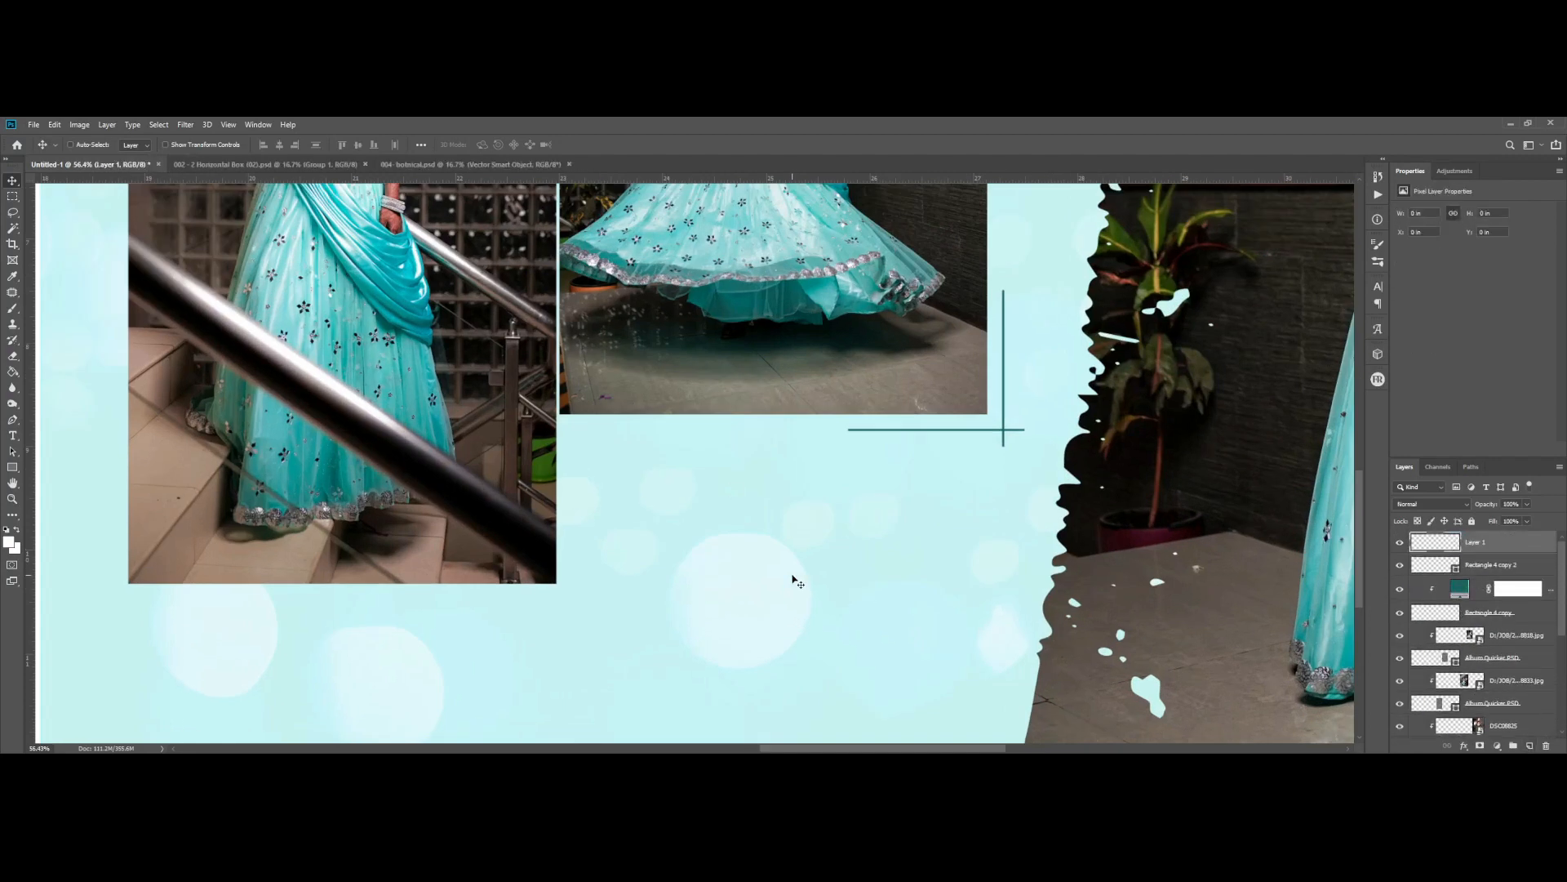
key("t")
left_click(718, 522)
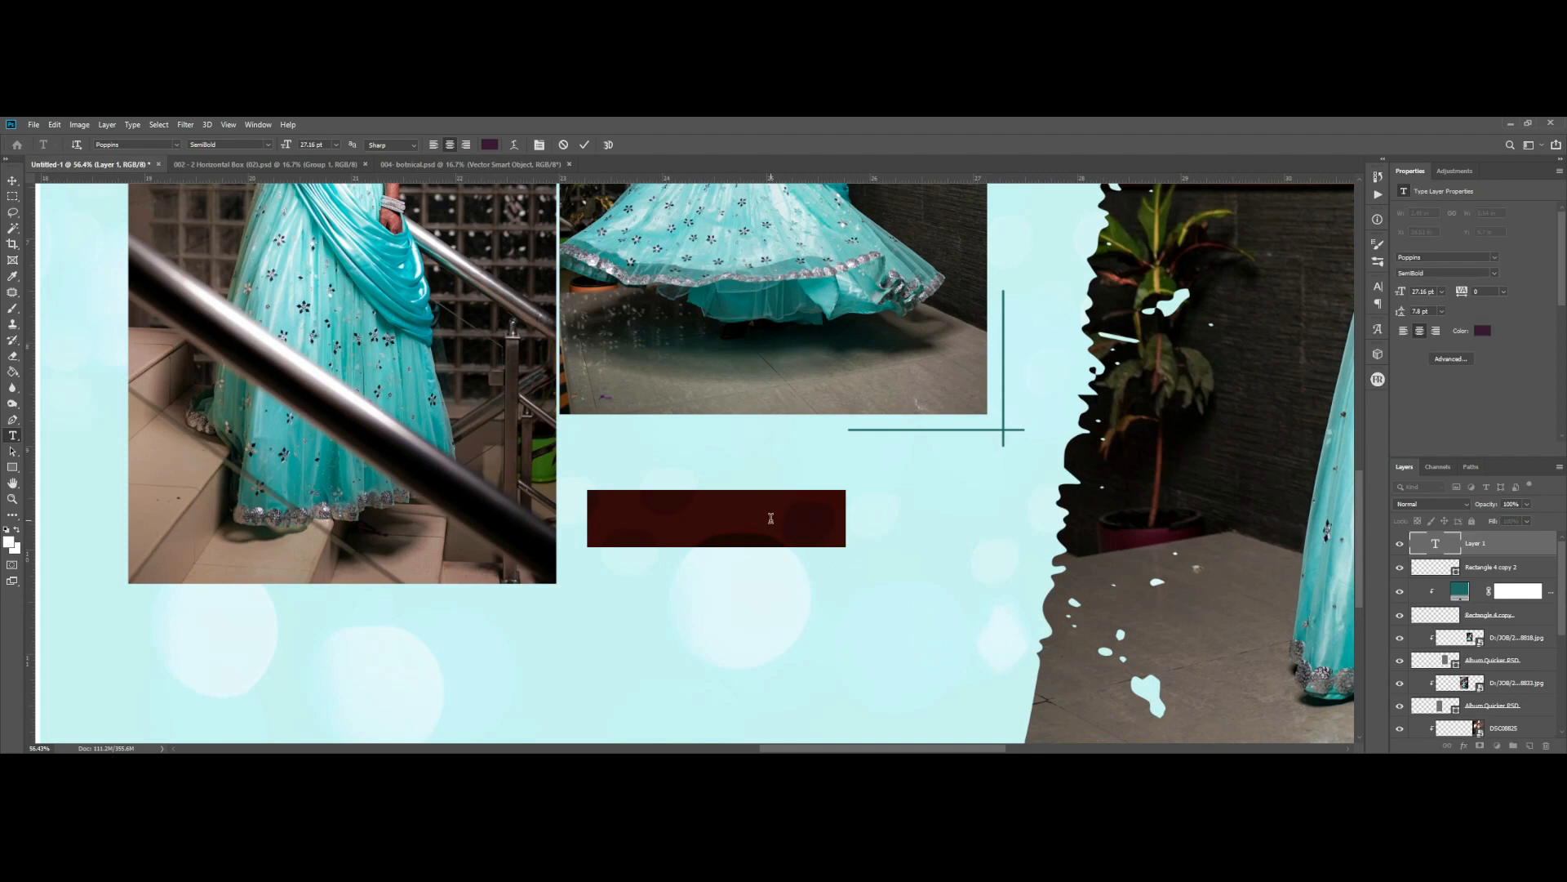
type("BRIDE")
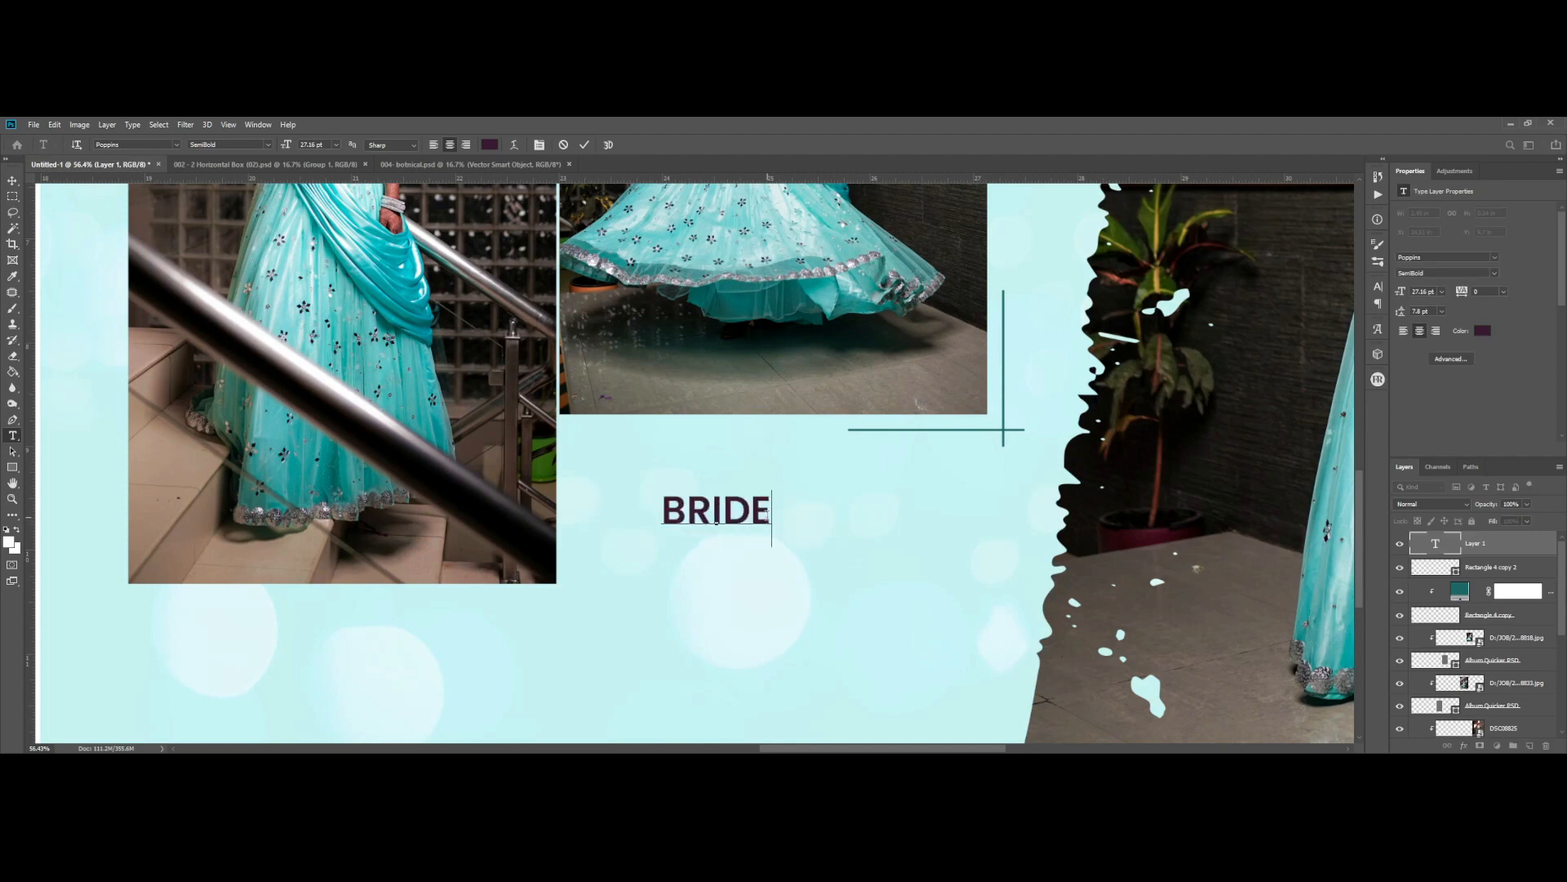
key("ctrl+Return")
- Enlarge the BRIDE text and position it beneath the second photo box, beside the torn portrait edge
left_click_drag(1402, 293, 1447, 295)
key("v")
left_click_drag(836, 508, 916, 592)
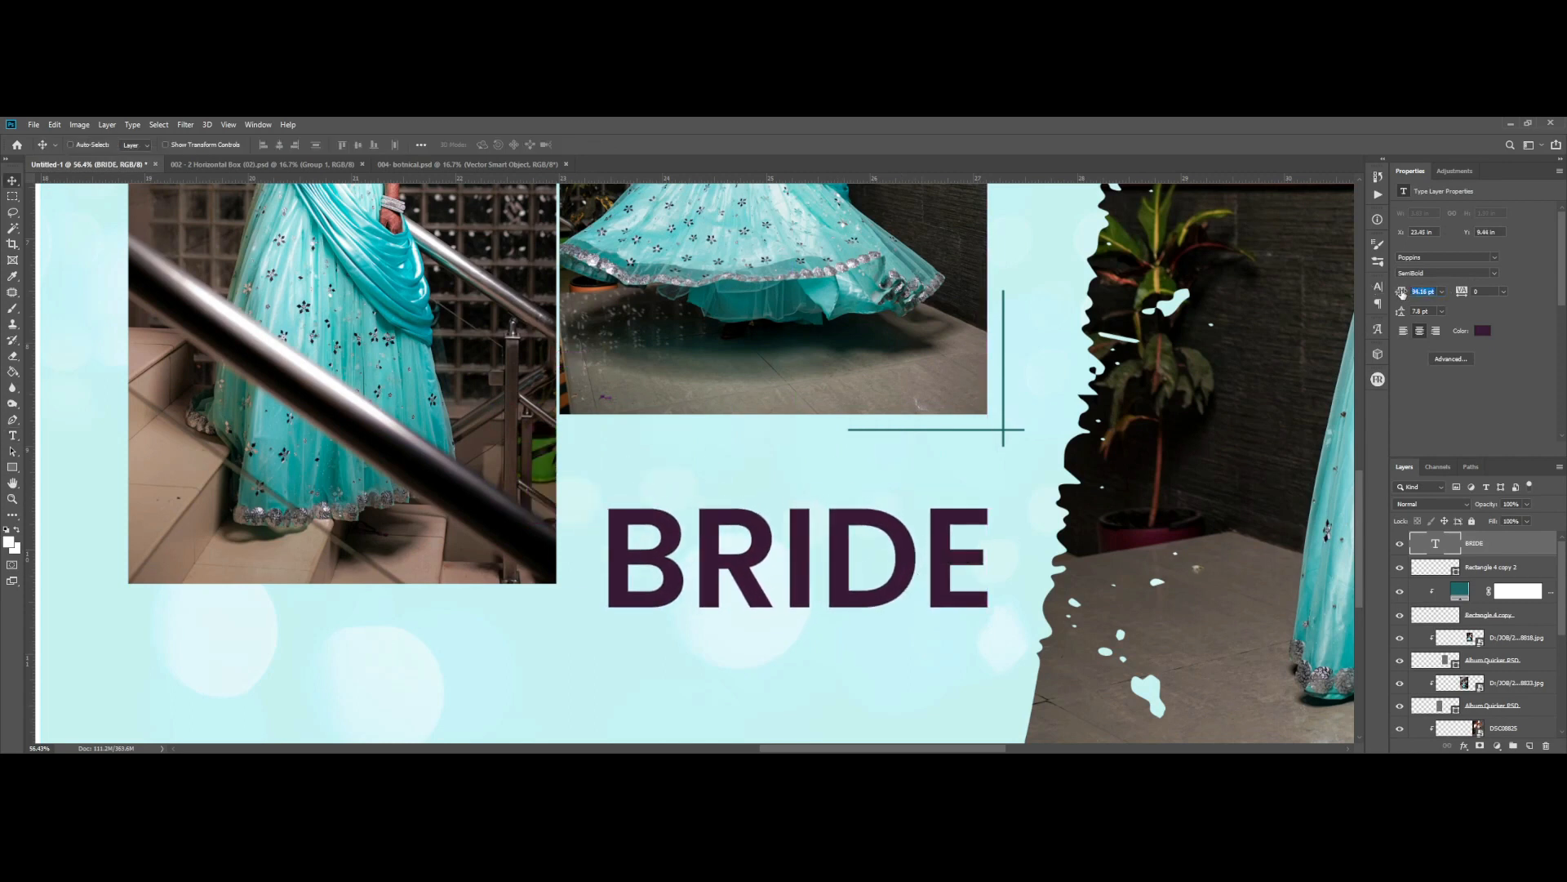
left_click_drag(1405, 292, 1402, 294)
left_click_drag(933, 603, 928, 596)
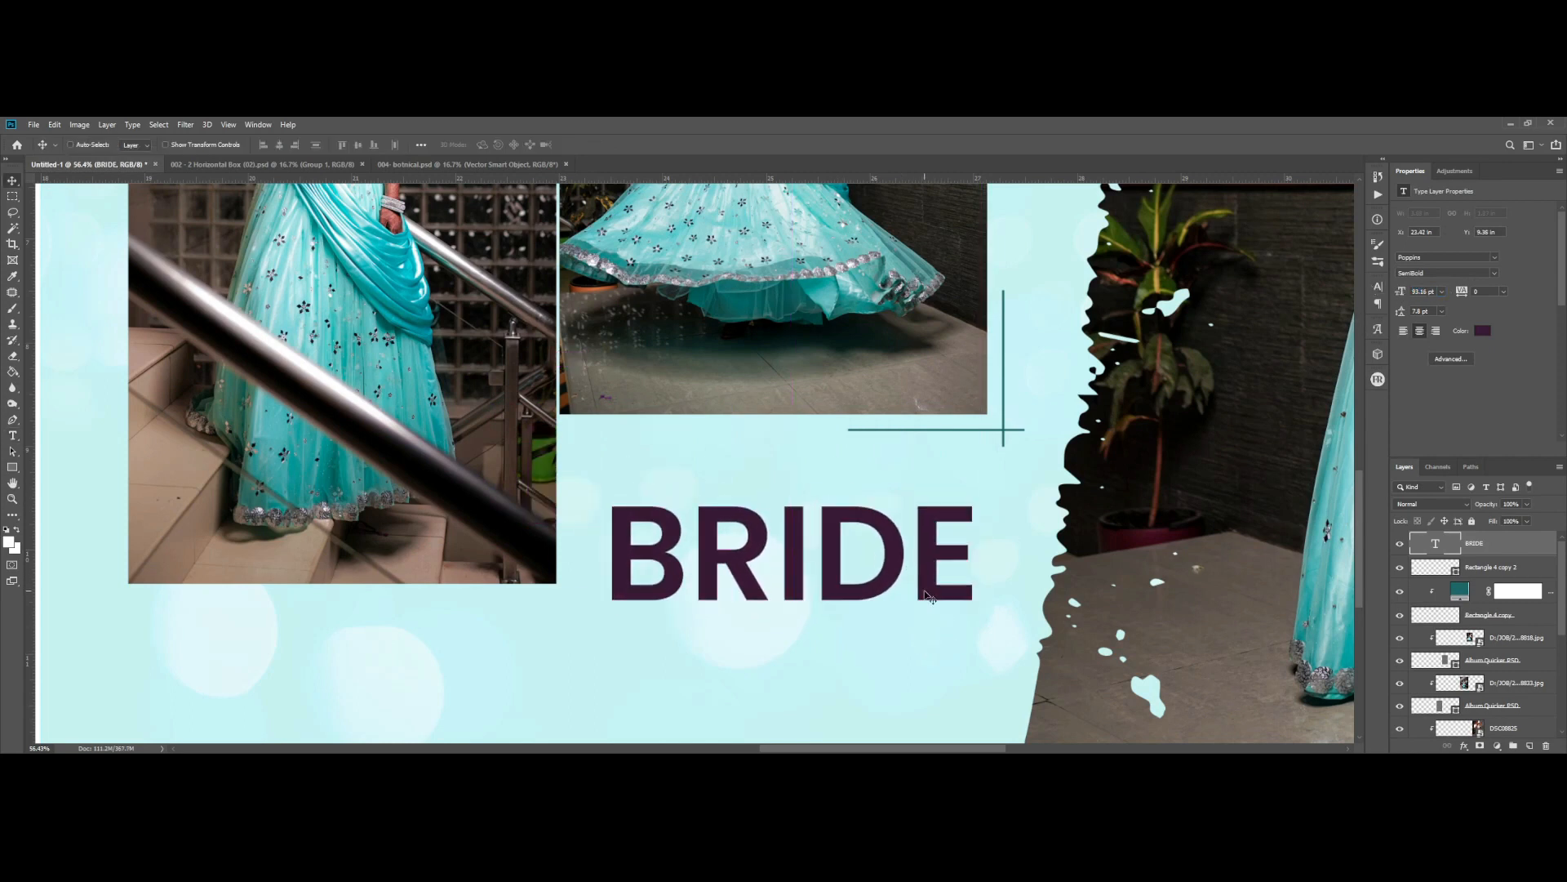
- Add a Stroke effect to the BRIDE text with the color #5a5a5a
left_click(1462, 745)
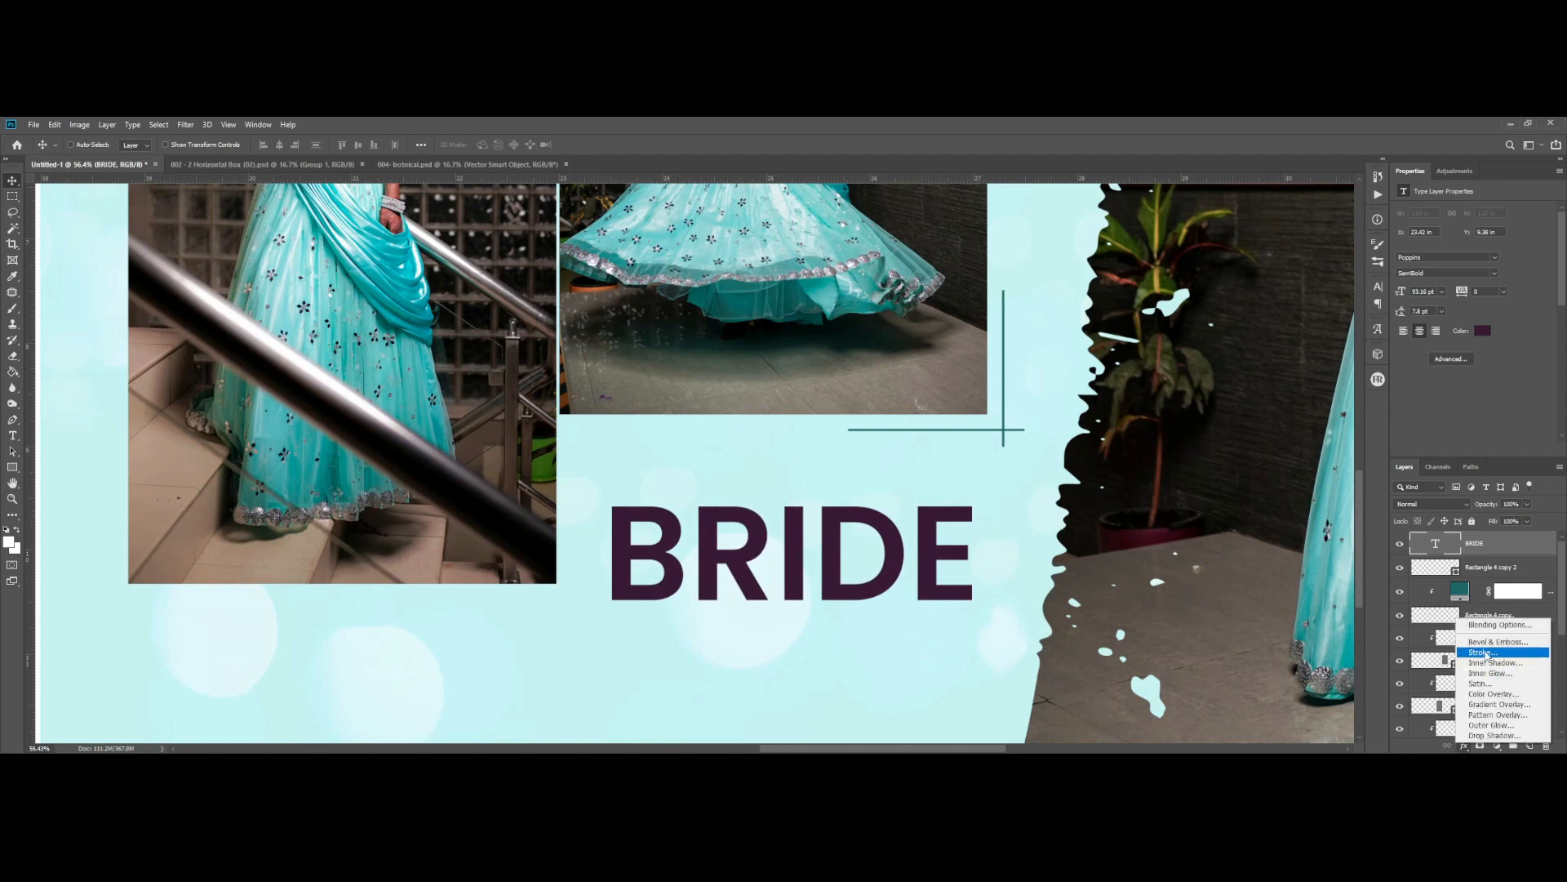
left_click(1485, 653)
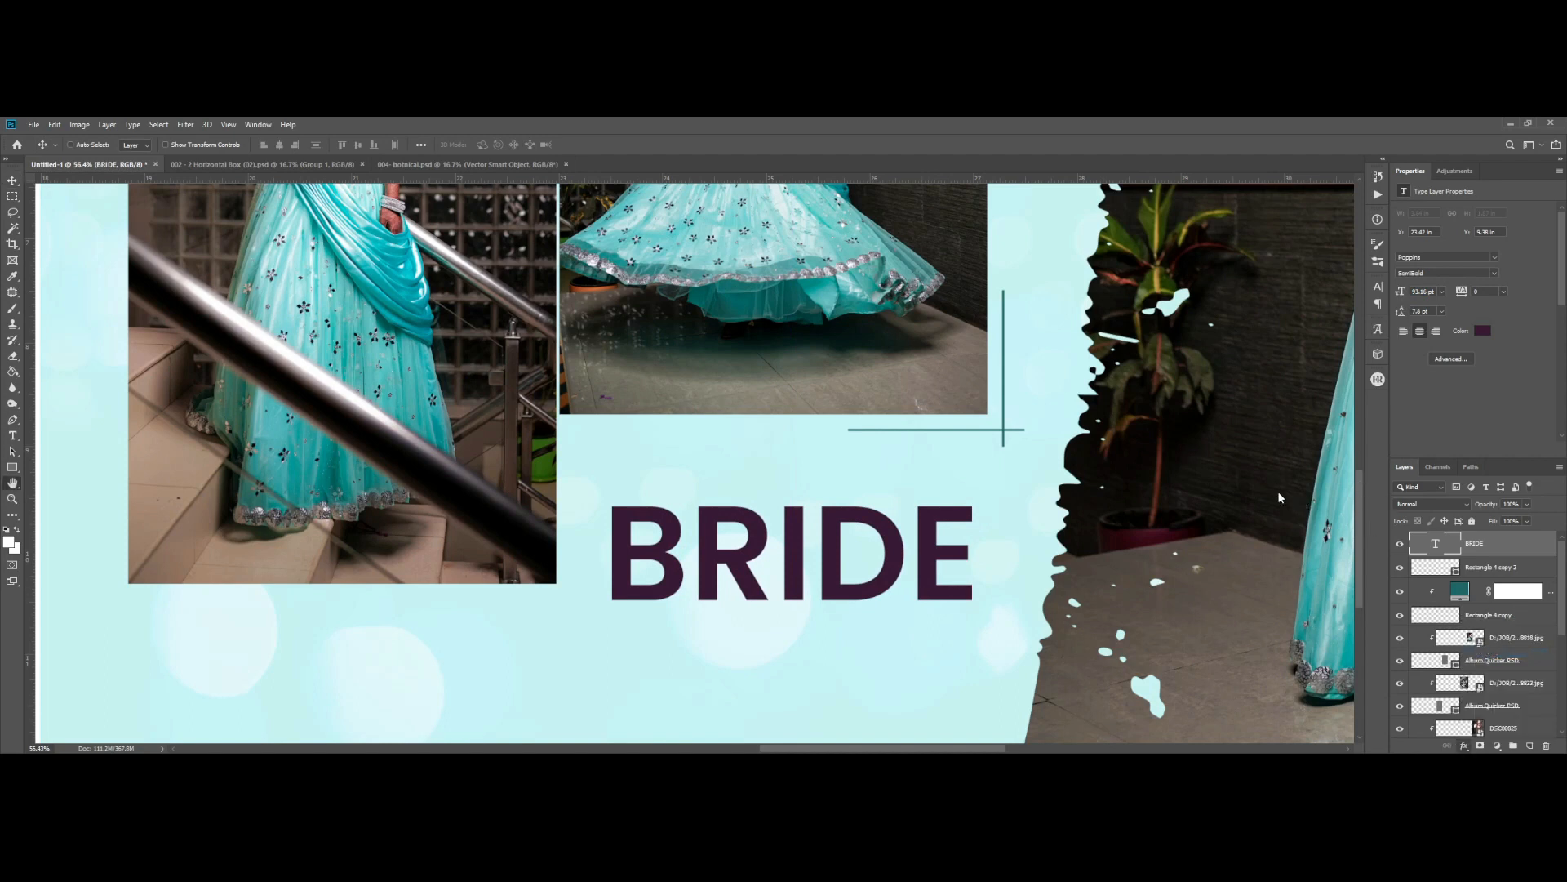
left_click_drag(990, 378, 1224, 386)
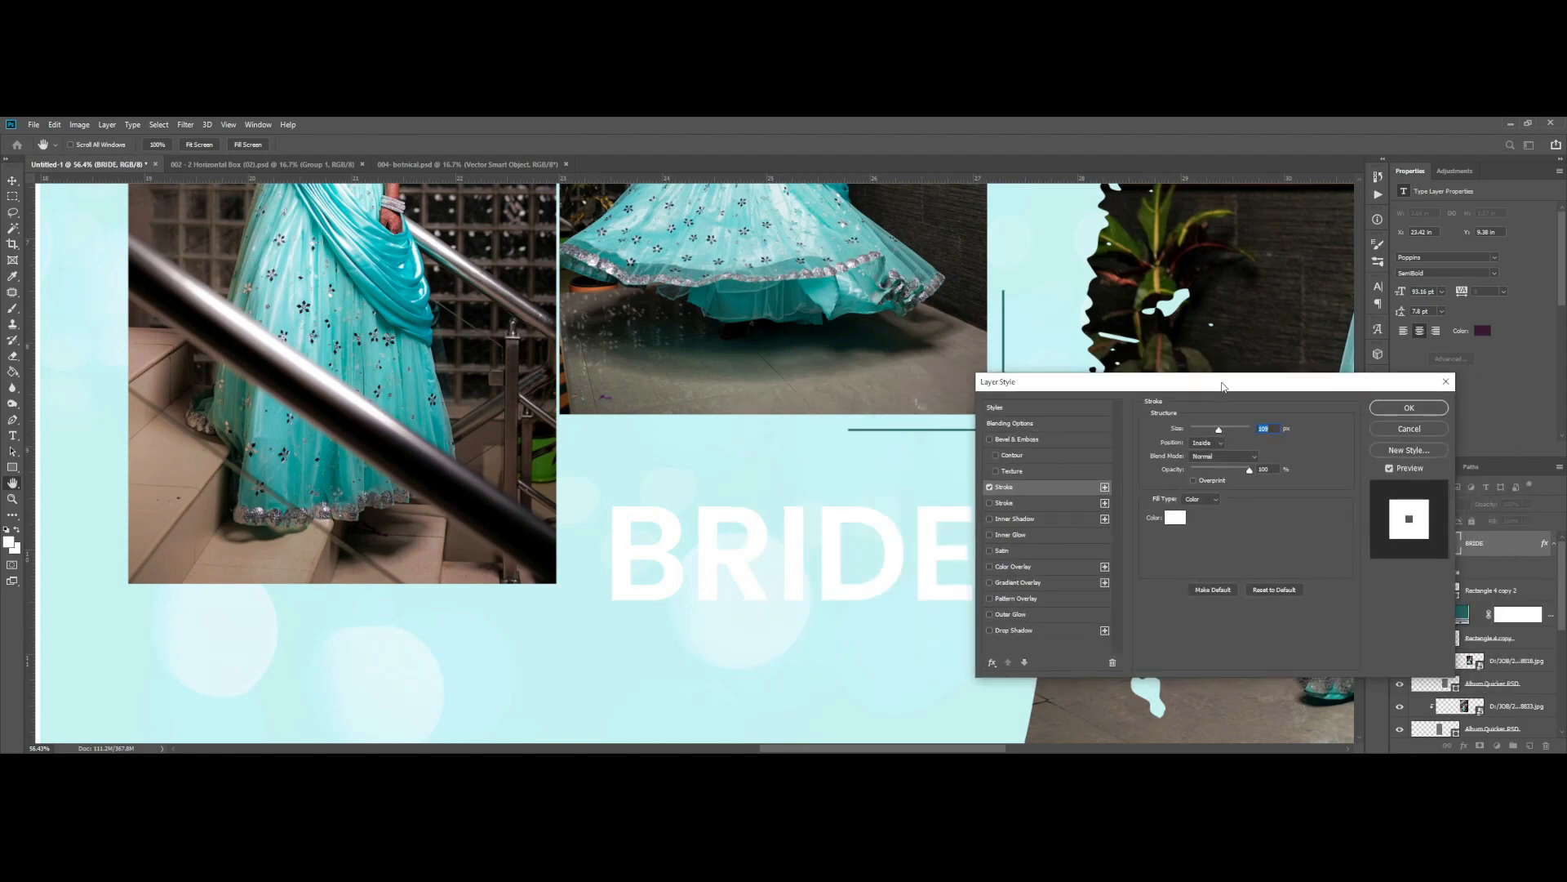
left_click(1175, 518)
type("5a5a5a")
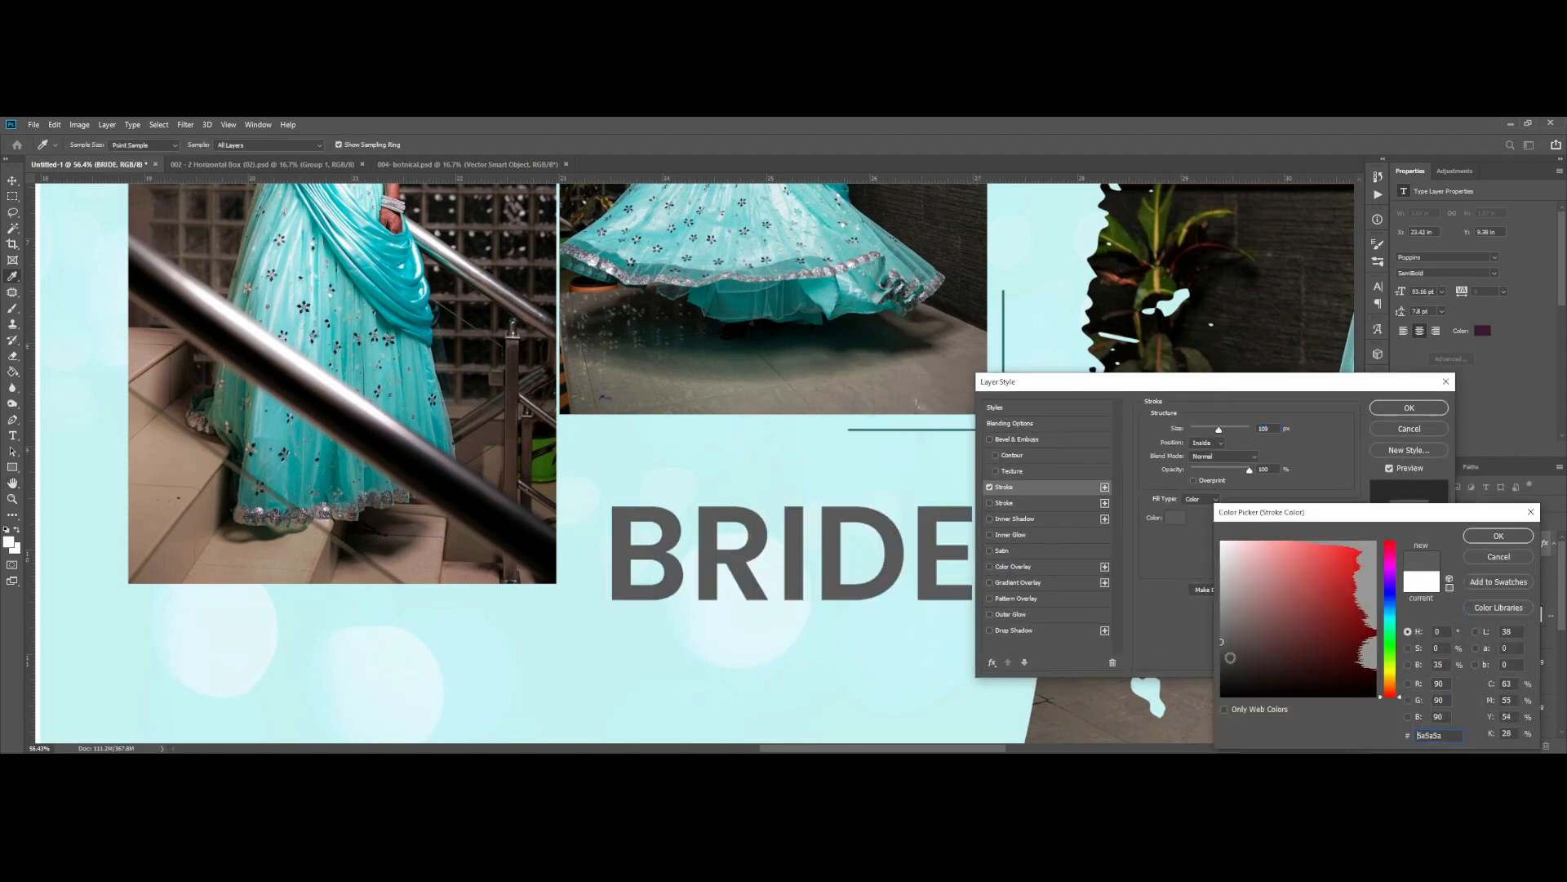
key("Return")
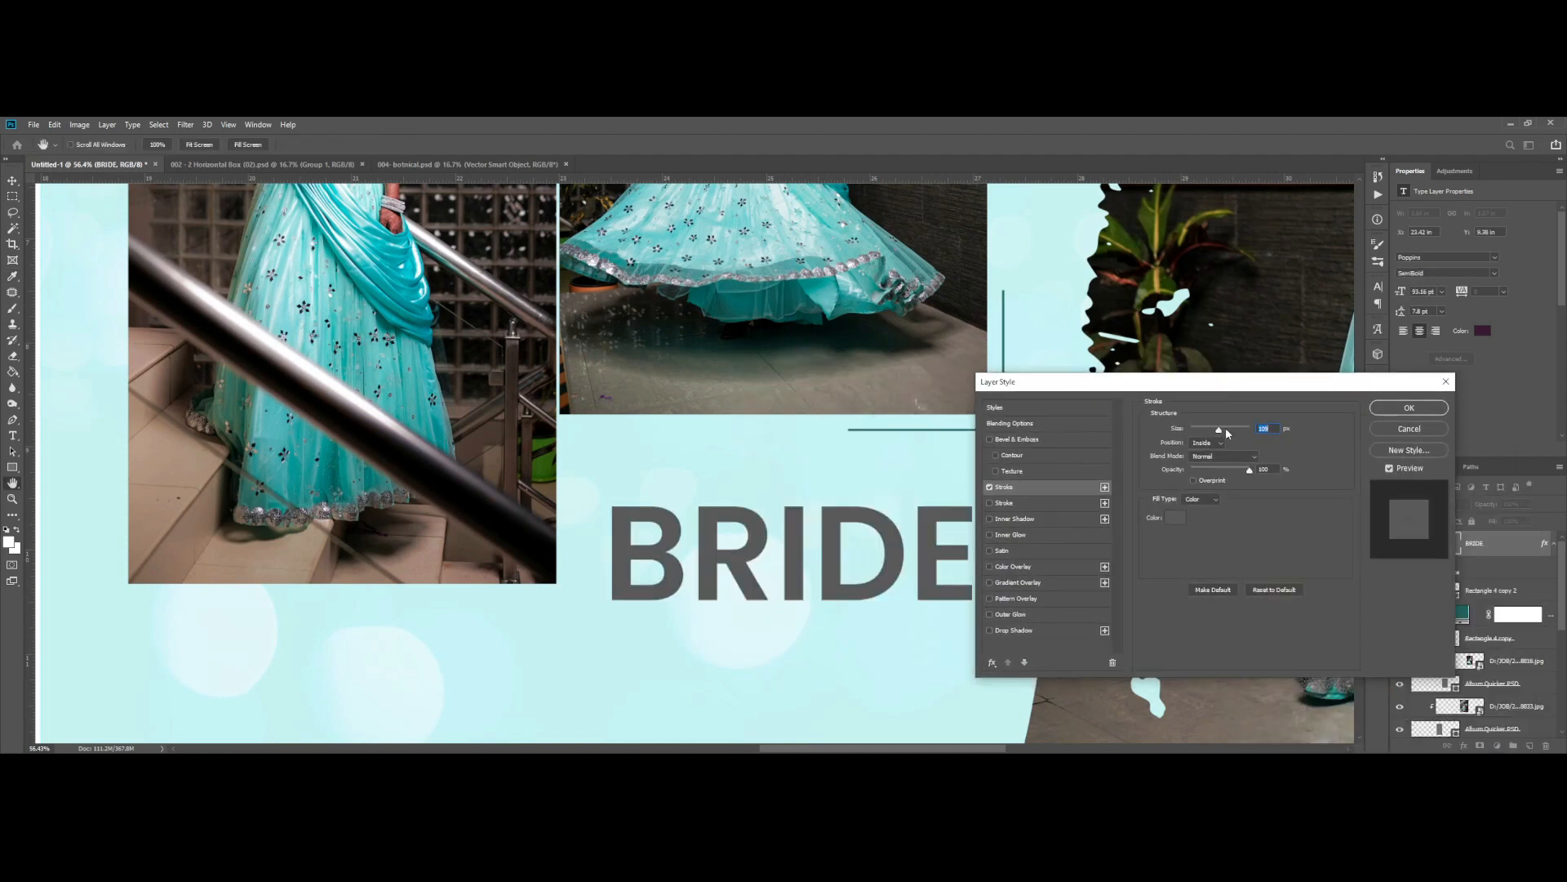
- Reduce the BRIDE stroke size to 1 px and set the layer's fill opacity to 0%
left_click_drag(1219, 434, 1196, 438)
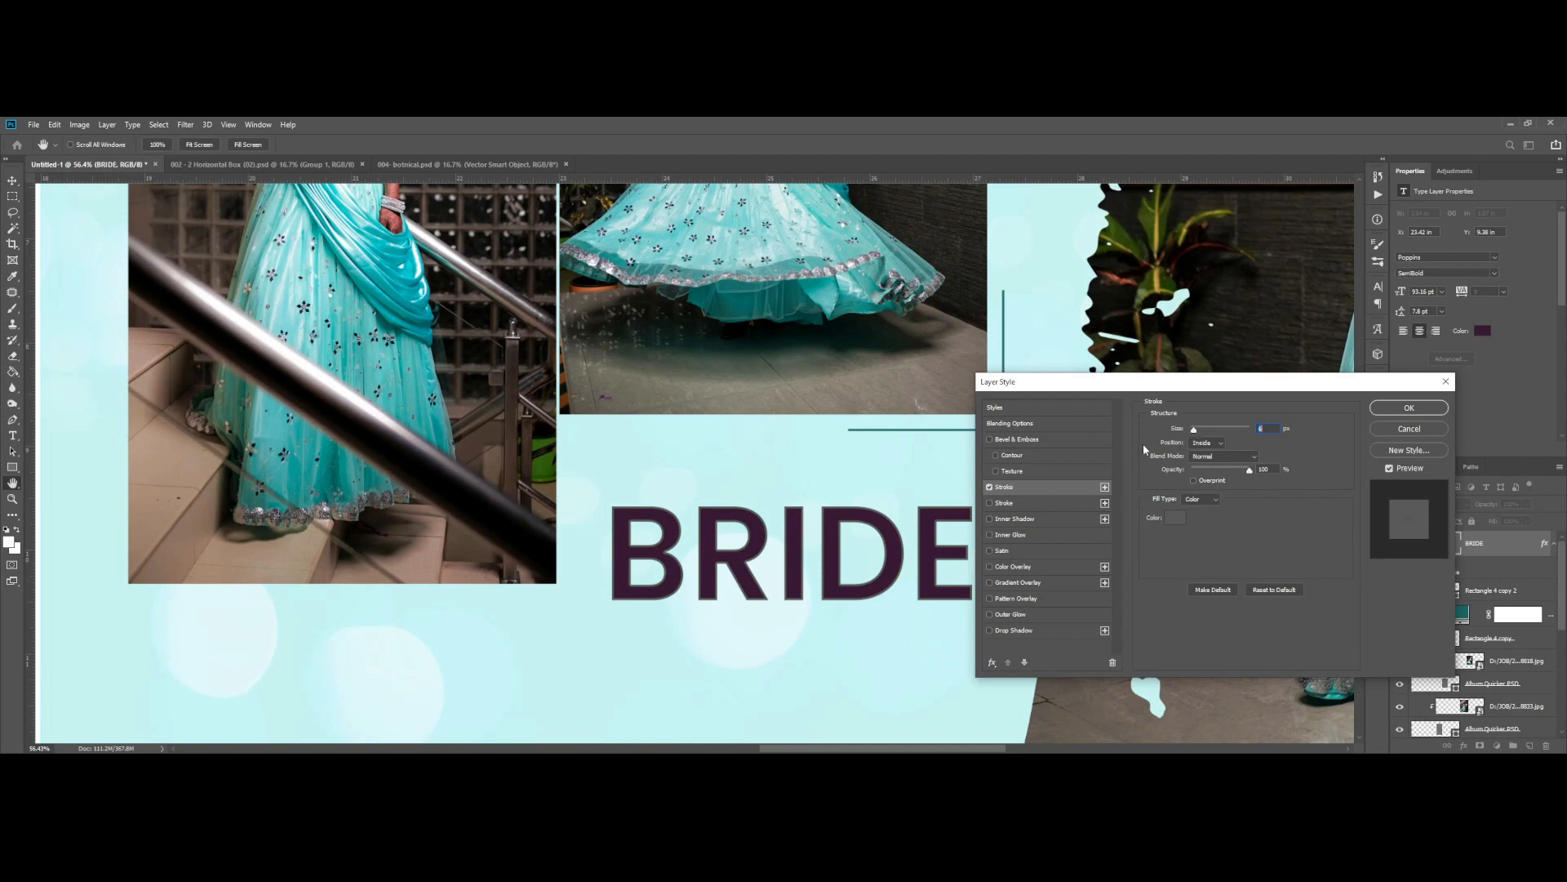
left_click(1008, 408)
left_click(1013, 424)
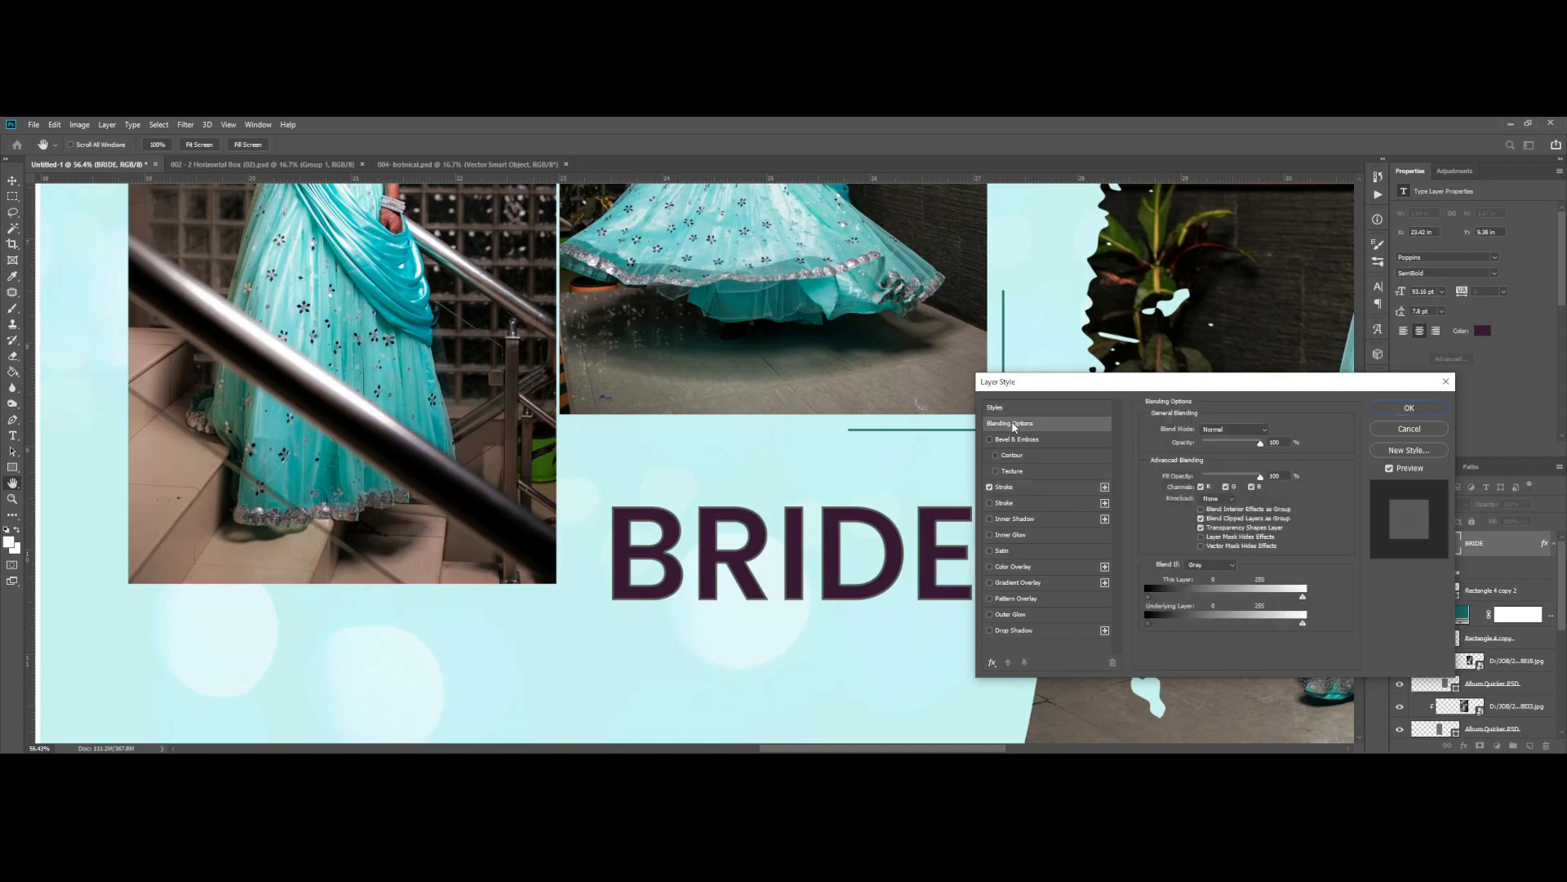
left_click_drag(1258, 477, 1189, 480)
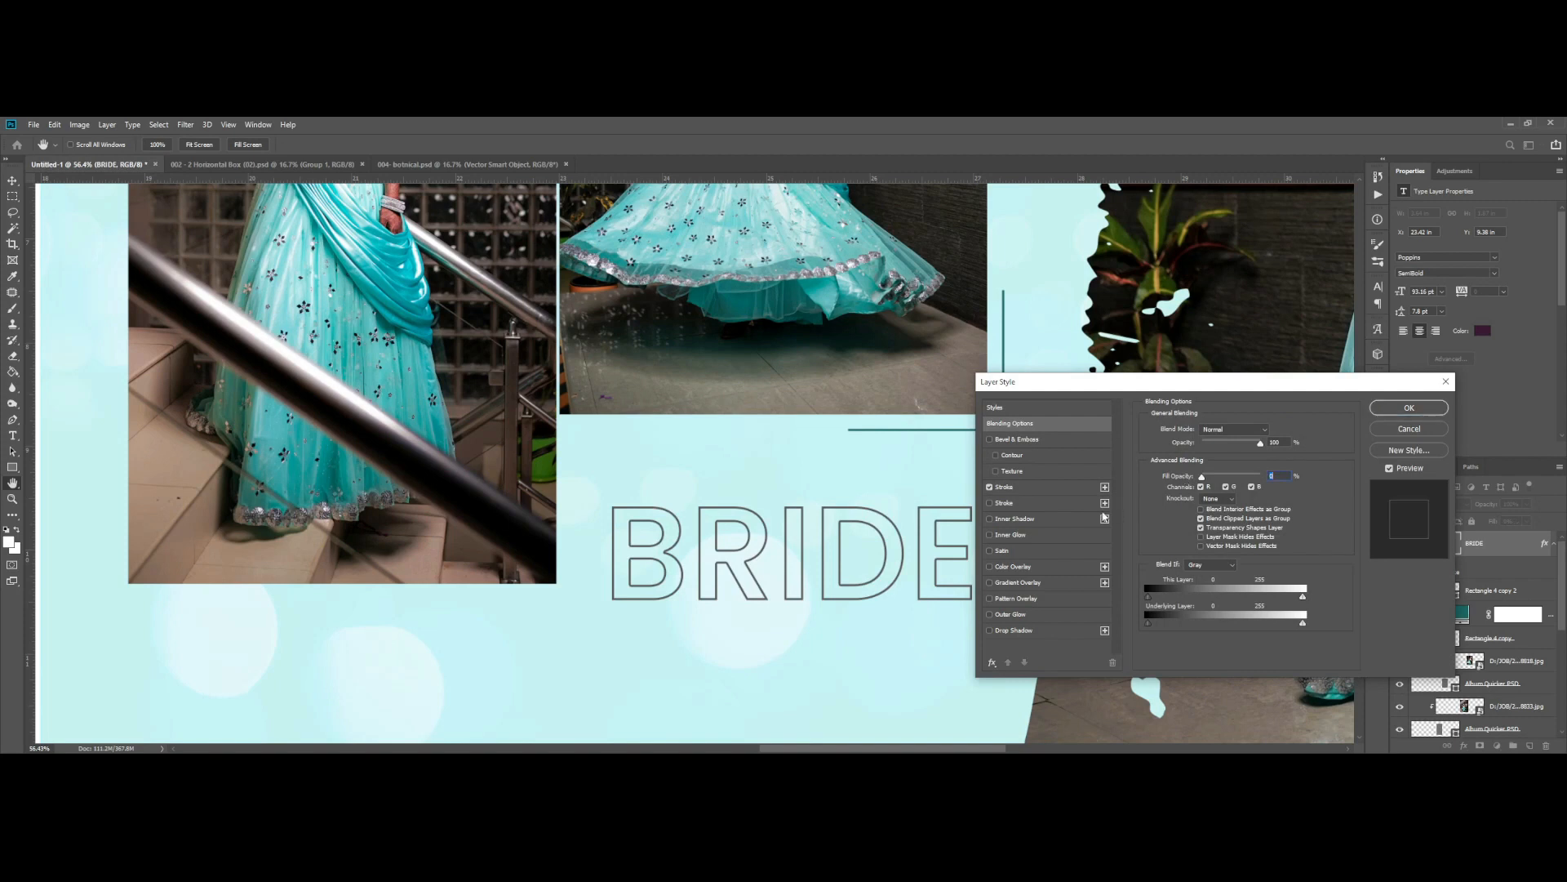
left_click(1020, 486)
left_click_drag(1196, 435, 1191, 434)
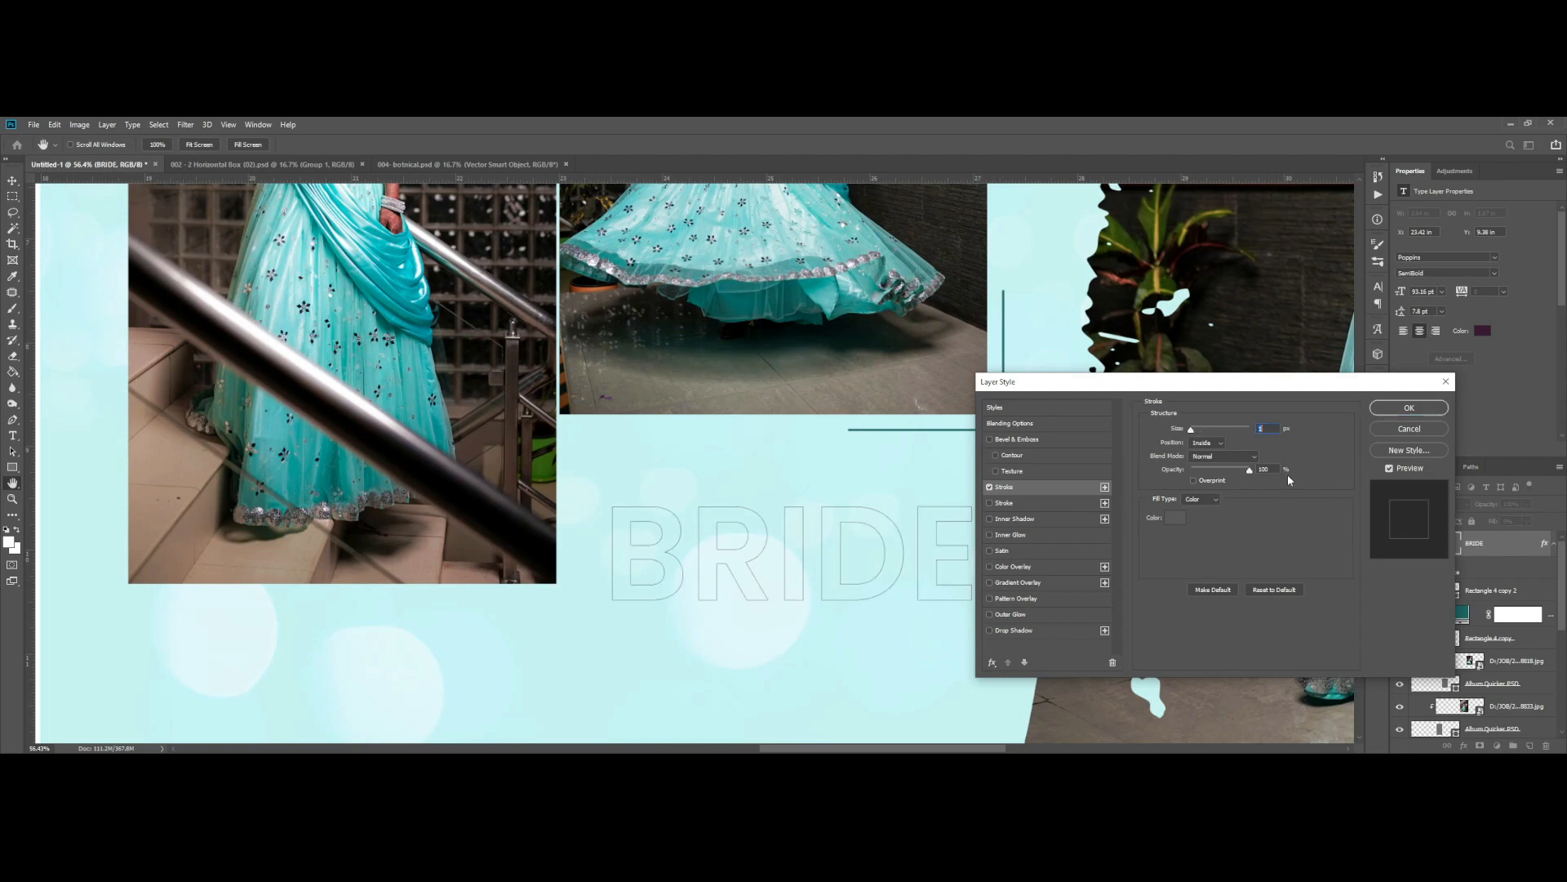
- Change the BRIDE stroke color to dark teal #255557 and apply the layer style
left_click(1186, 514)
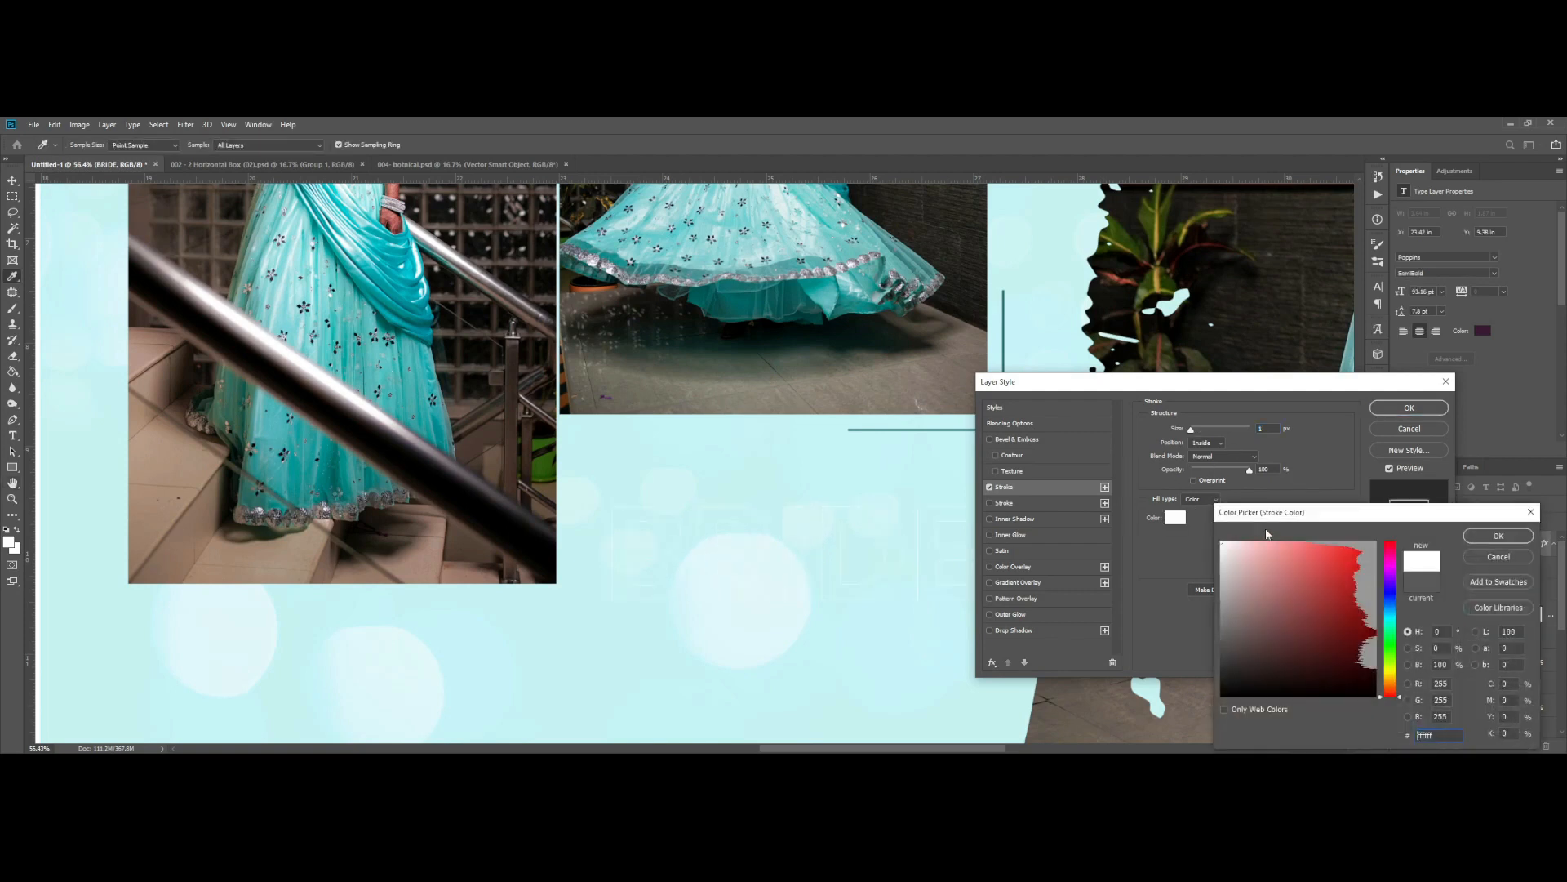
left_click_drag(1241, 621, 1209, 696)
left_click(795, 430)
left_click_drag(1259, 579, 1310, 657)
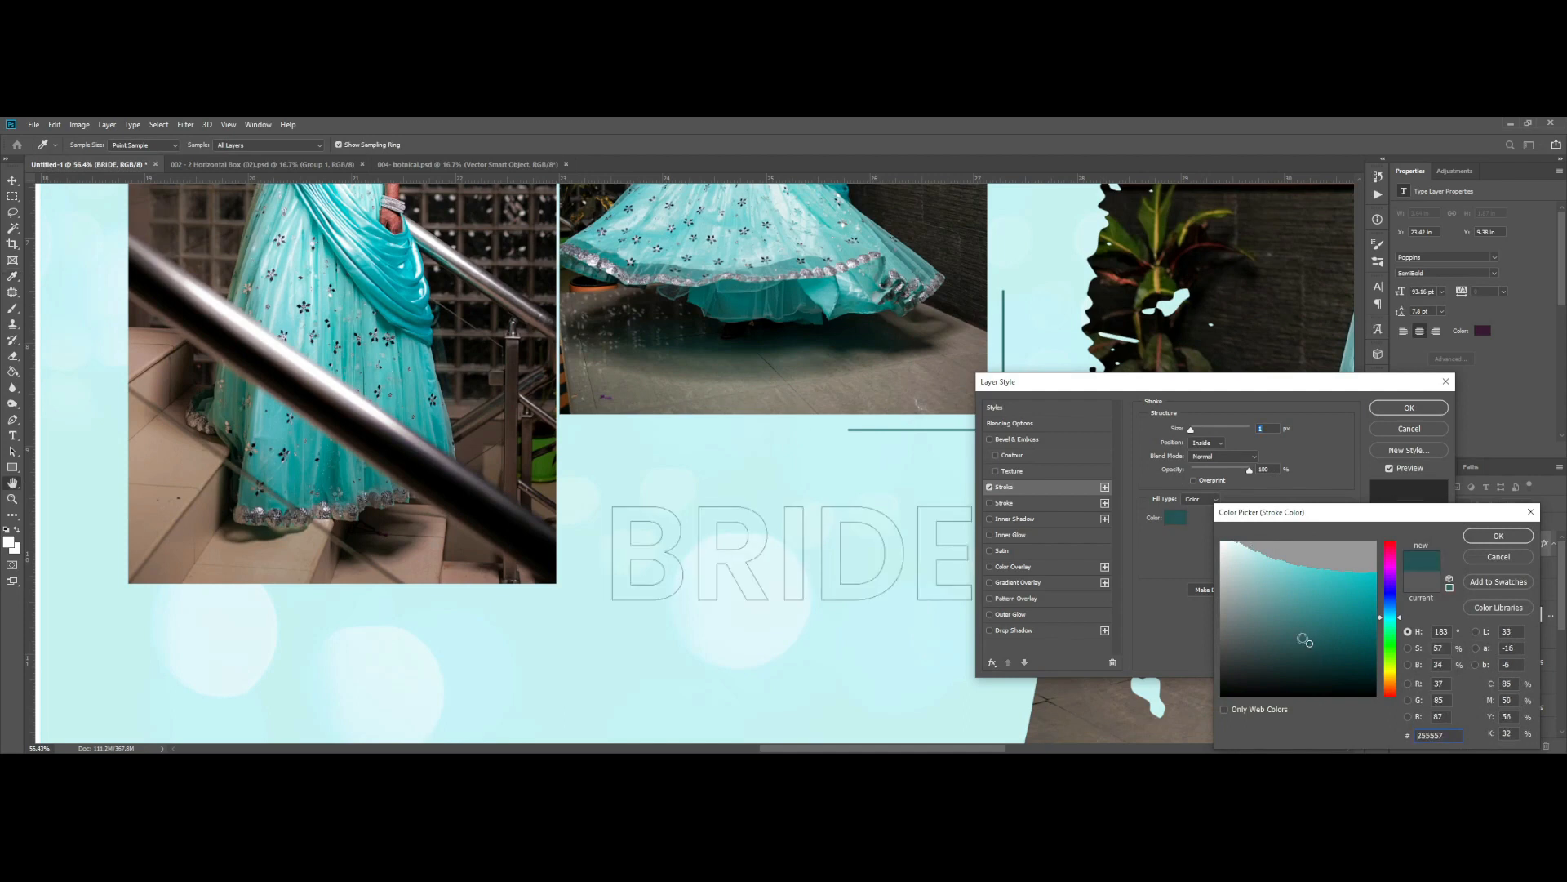
key("Return")
key("Return")
- Duplicate the outlined BRIDE text directly below the original and replace the copy's wording with the bride's first name
key("ctrl+0")
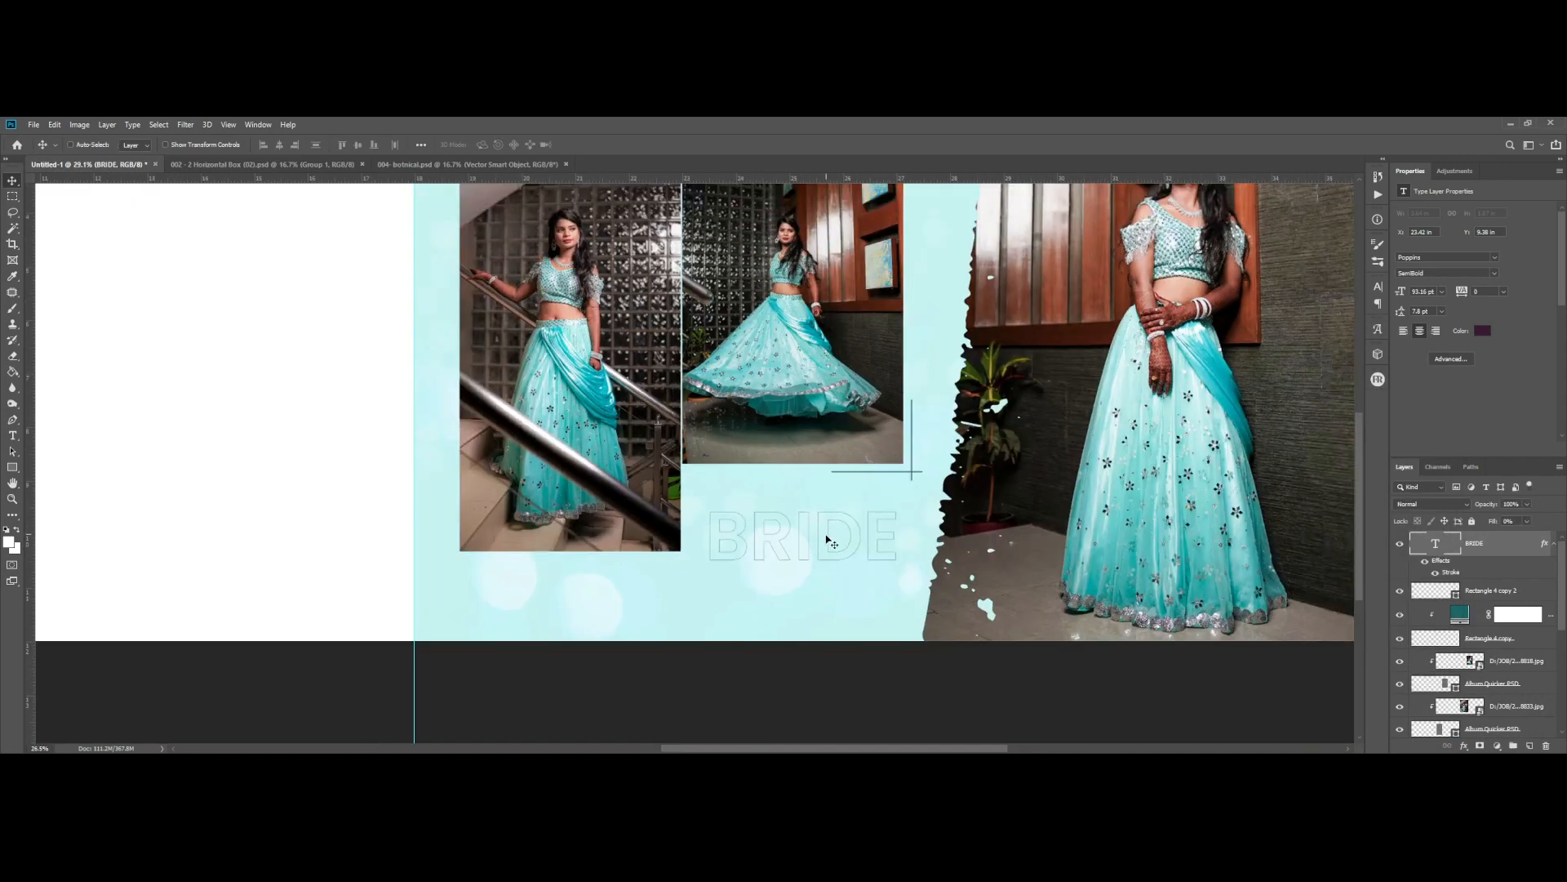
scroll(1024, 657, "up", 6)
left_click_drag(906, 748, 951, 747)
scroll(729, 581, "up", 2)
left_click_drag(748, 549, 746, 706)
double_click(683, 676)
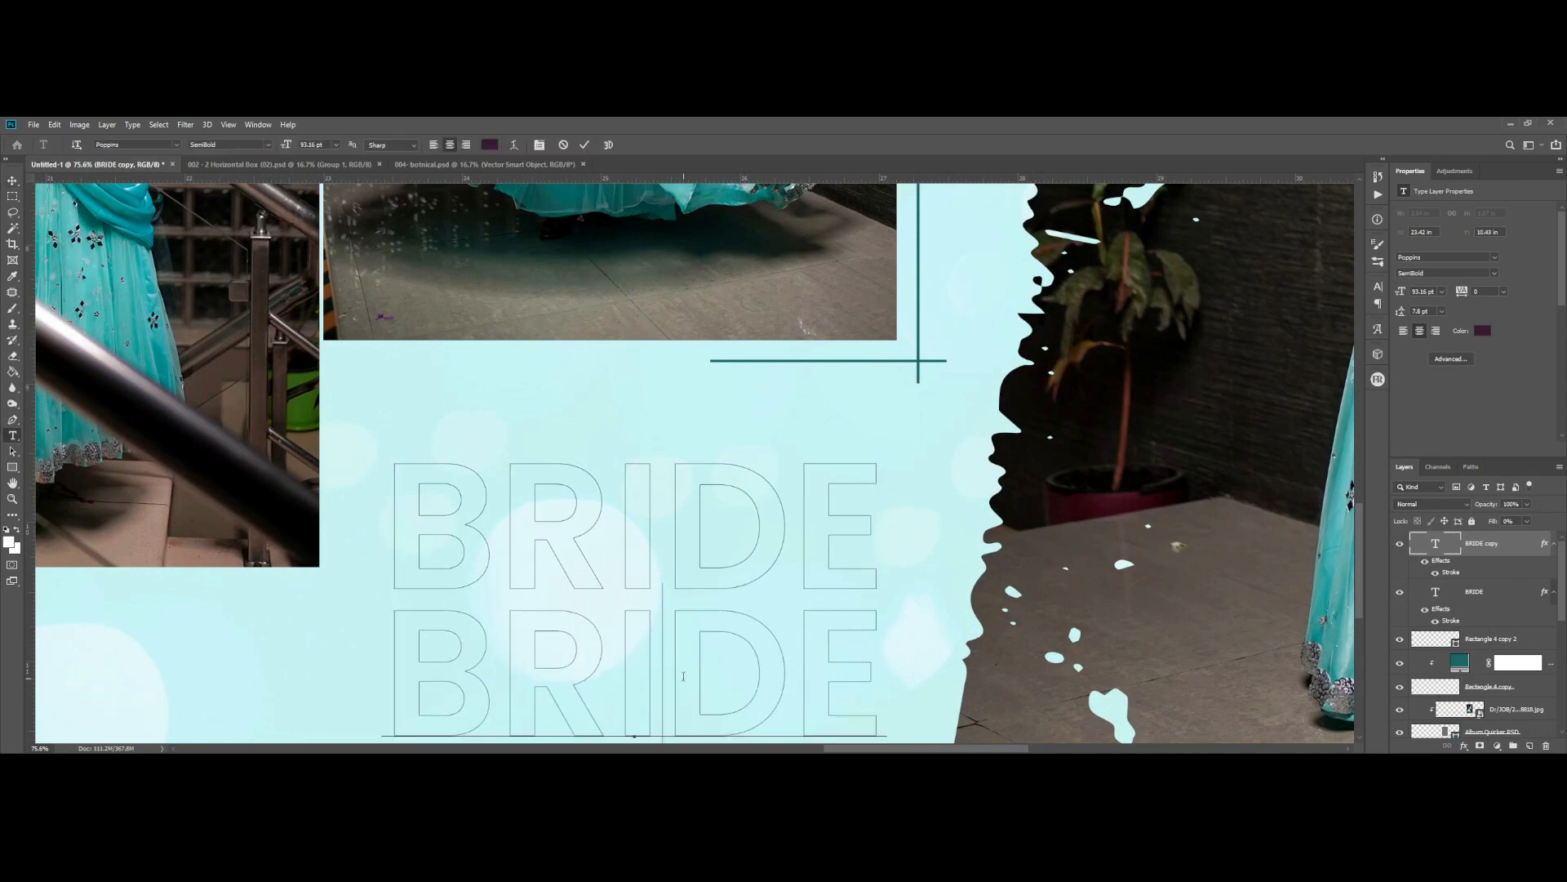
type("p")
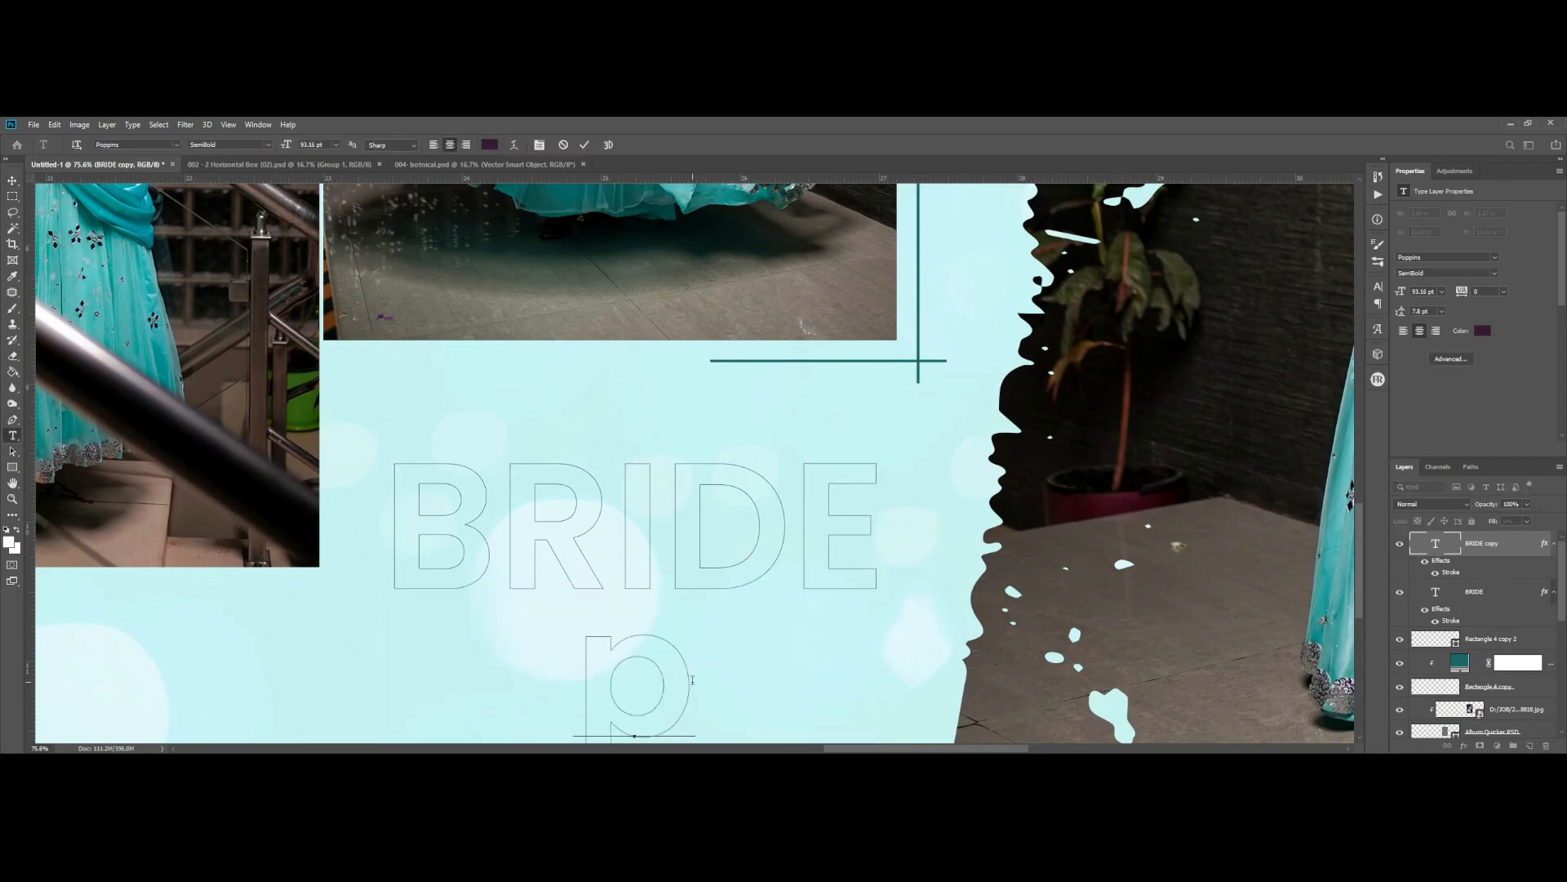
type("riya")
key("ctrl+Return")
- Delete the outlined text layer containing the bride's name
key("ctrl+0")
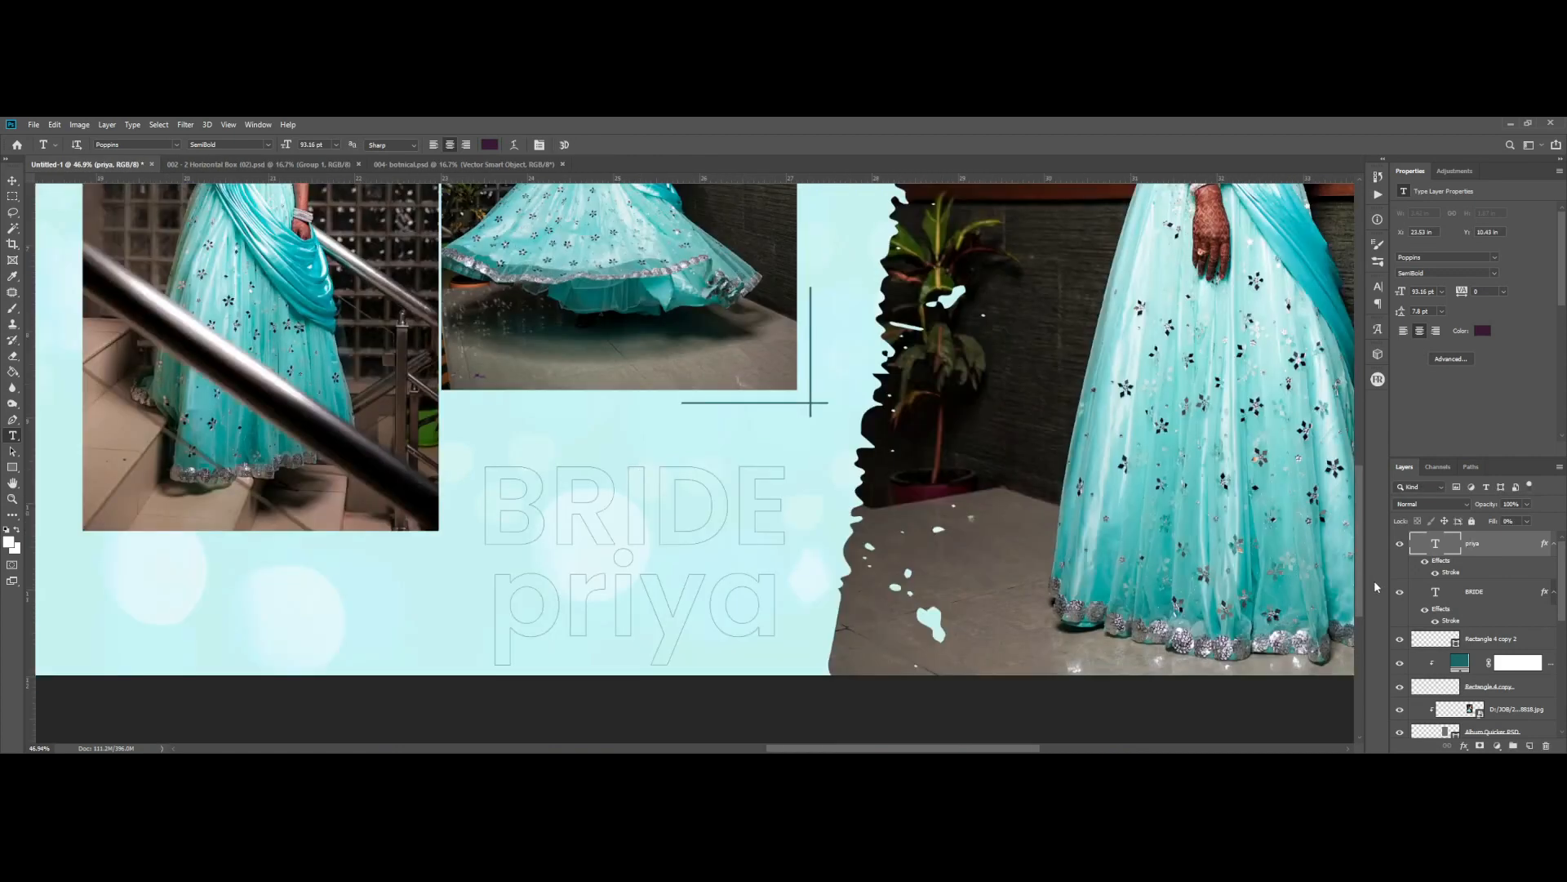
key("ctrl+shift+a")
key("Escape")
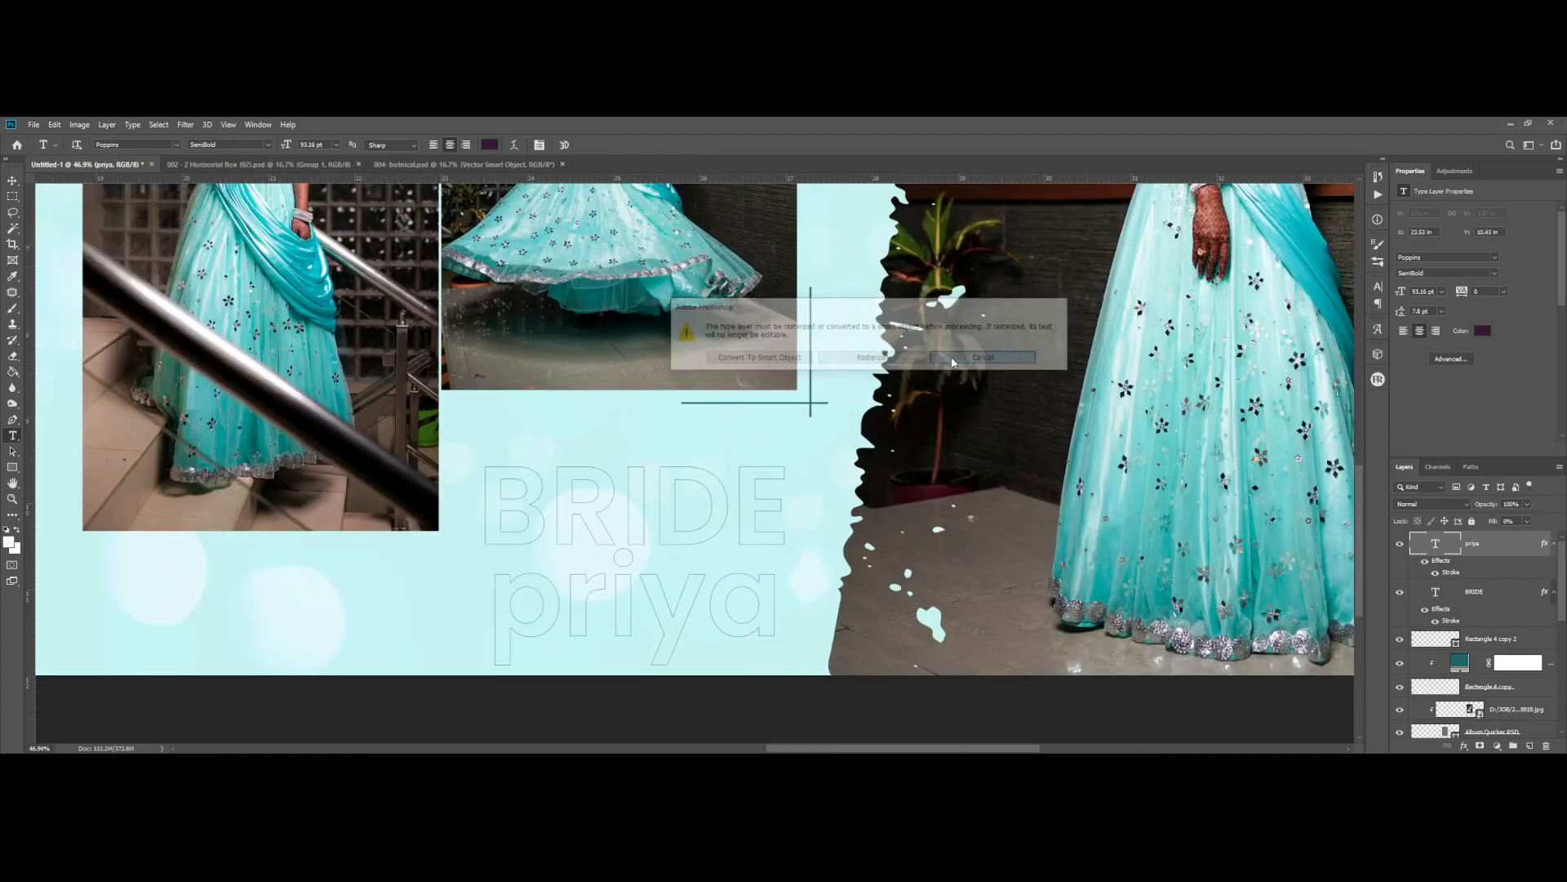
right_click(1493, 556)
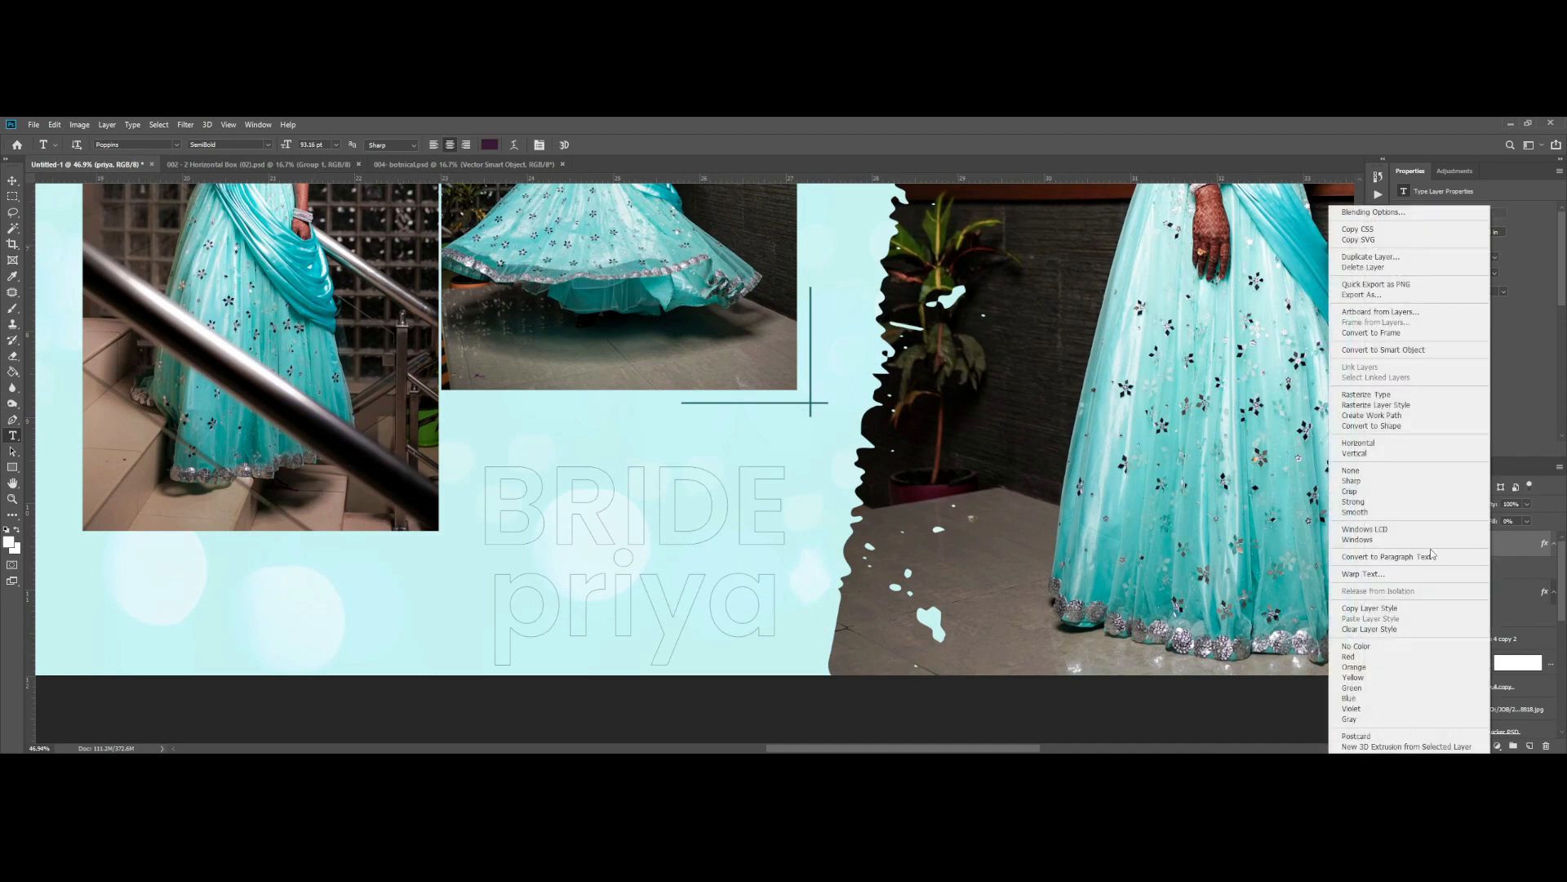
left_click(1516, 561)
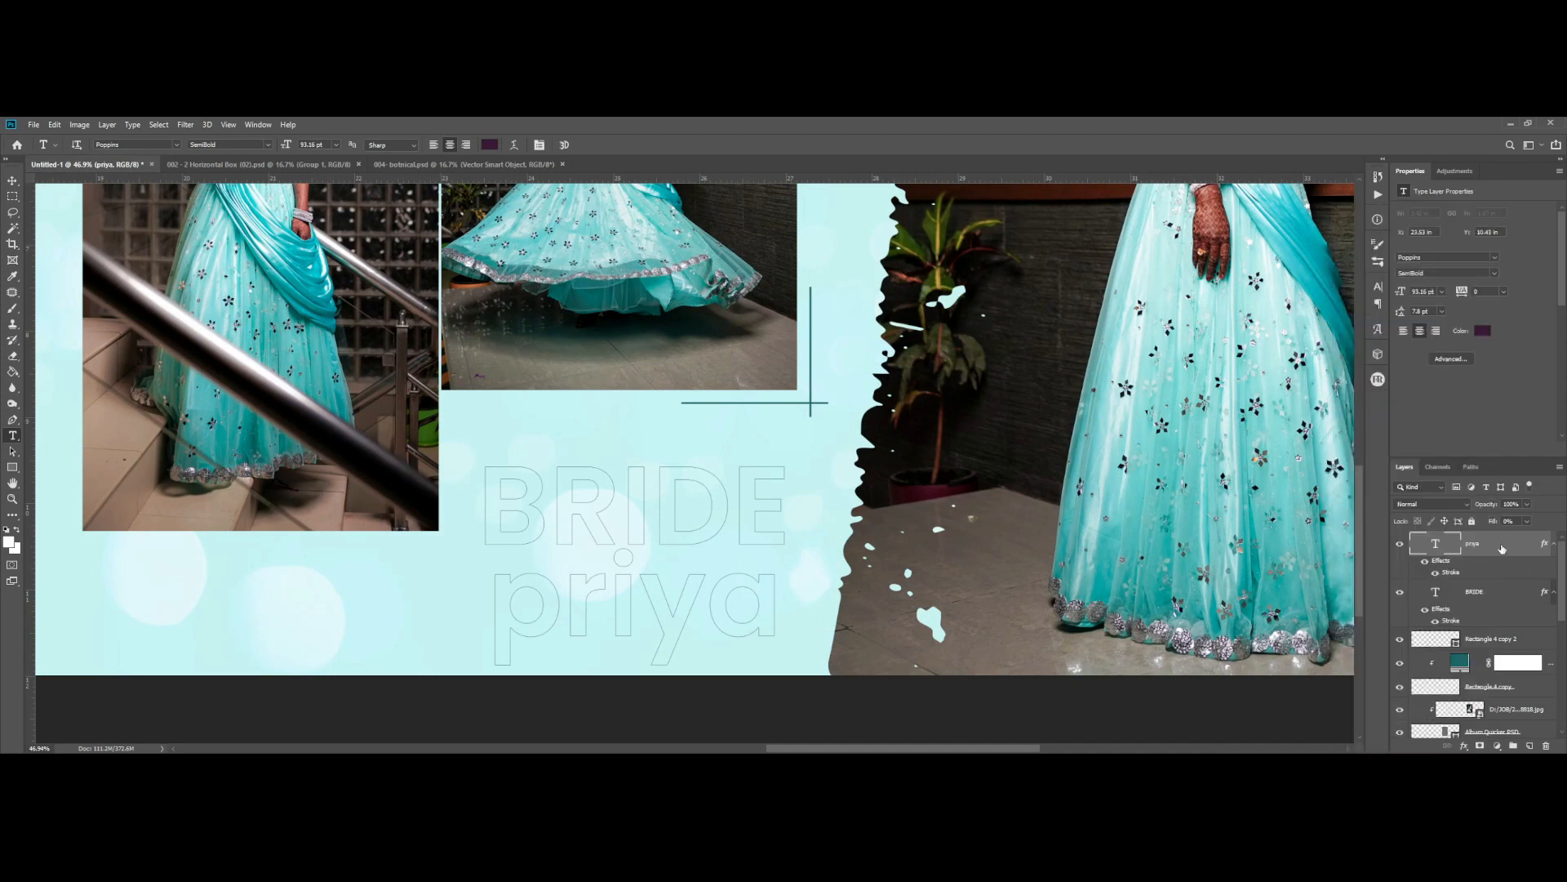
left_click_drag(1511, 546, 1545, 746)
- Add the bride's first name in lowercase on a new text layer and move it just beneath BRIDE
left_click(1530, 745)
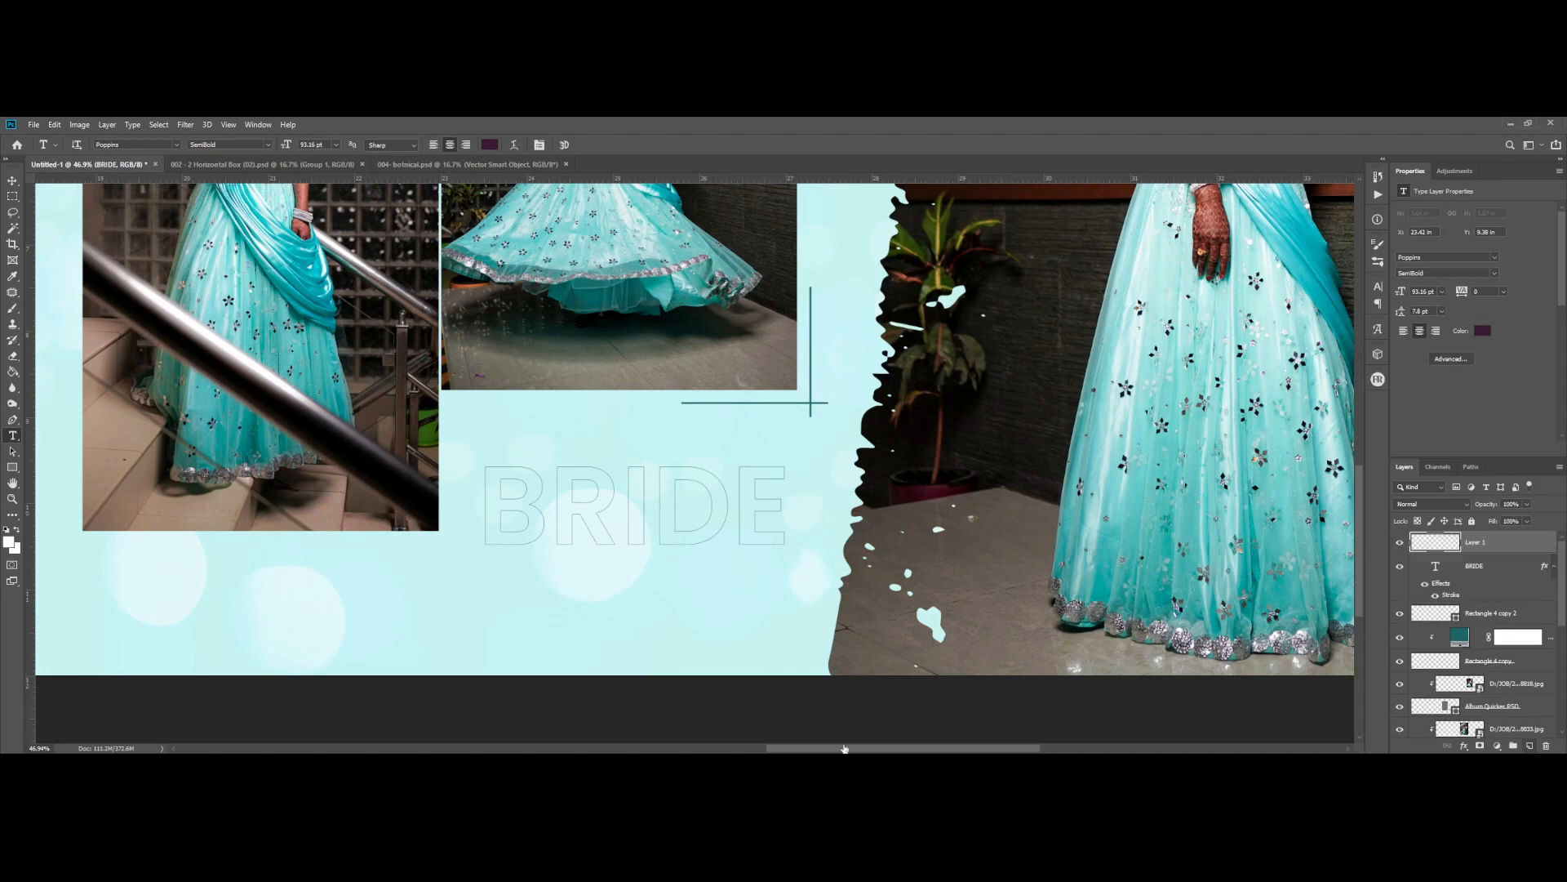
left_click(651, 610)
key("Escape")
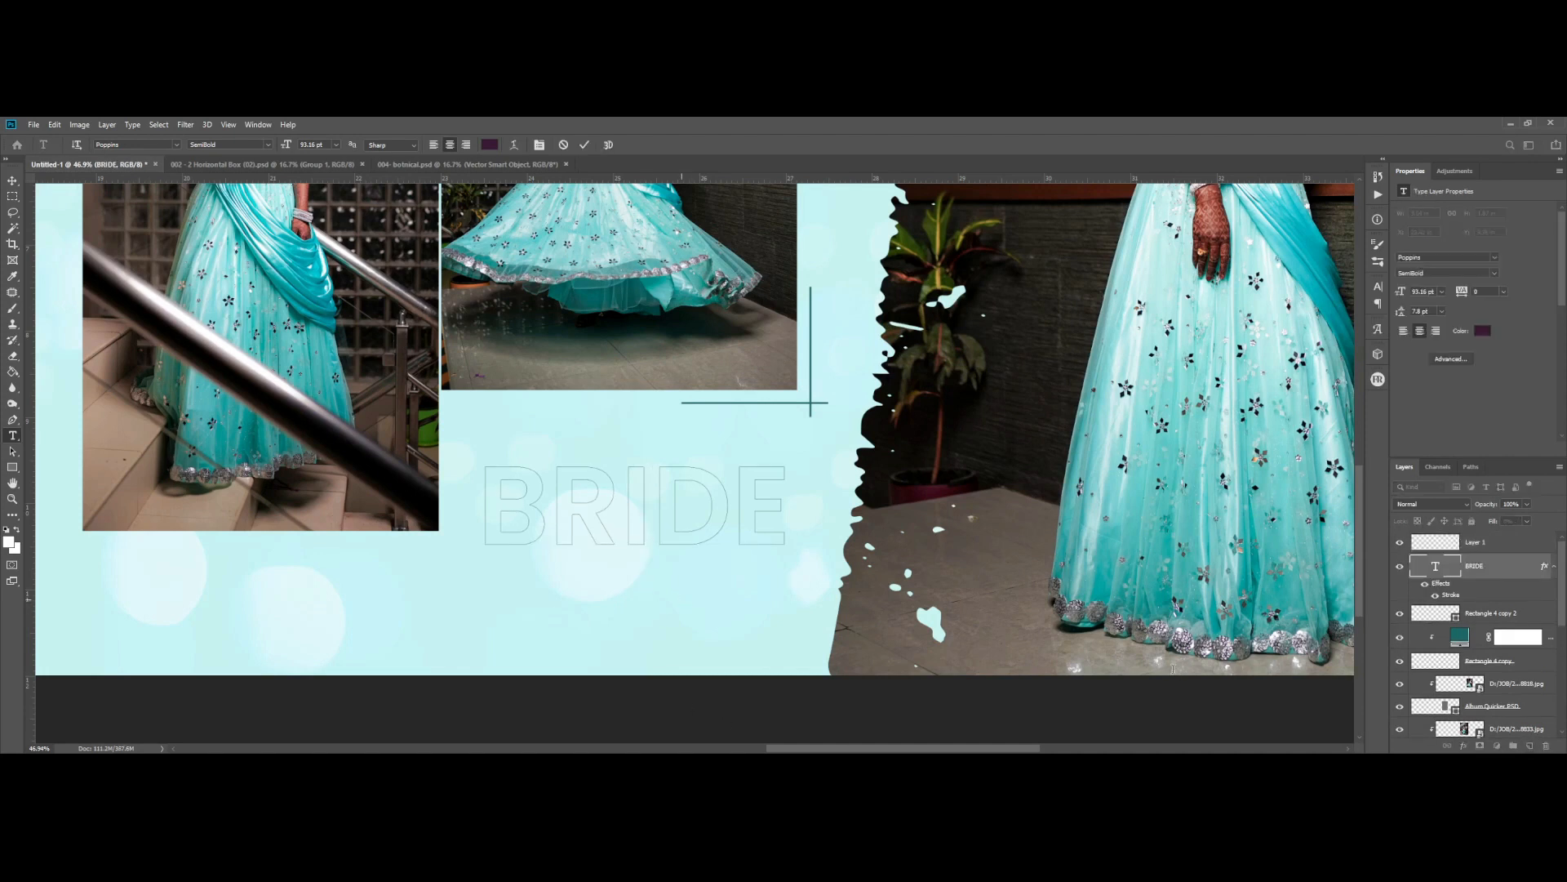
left_click(1462, 542)
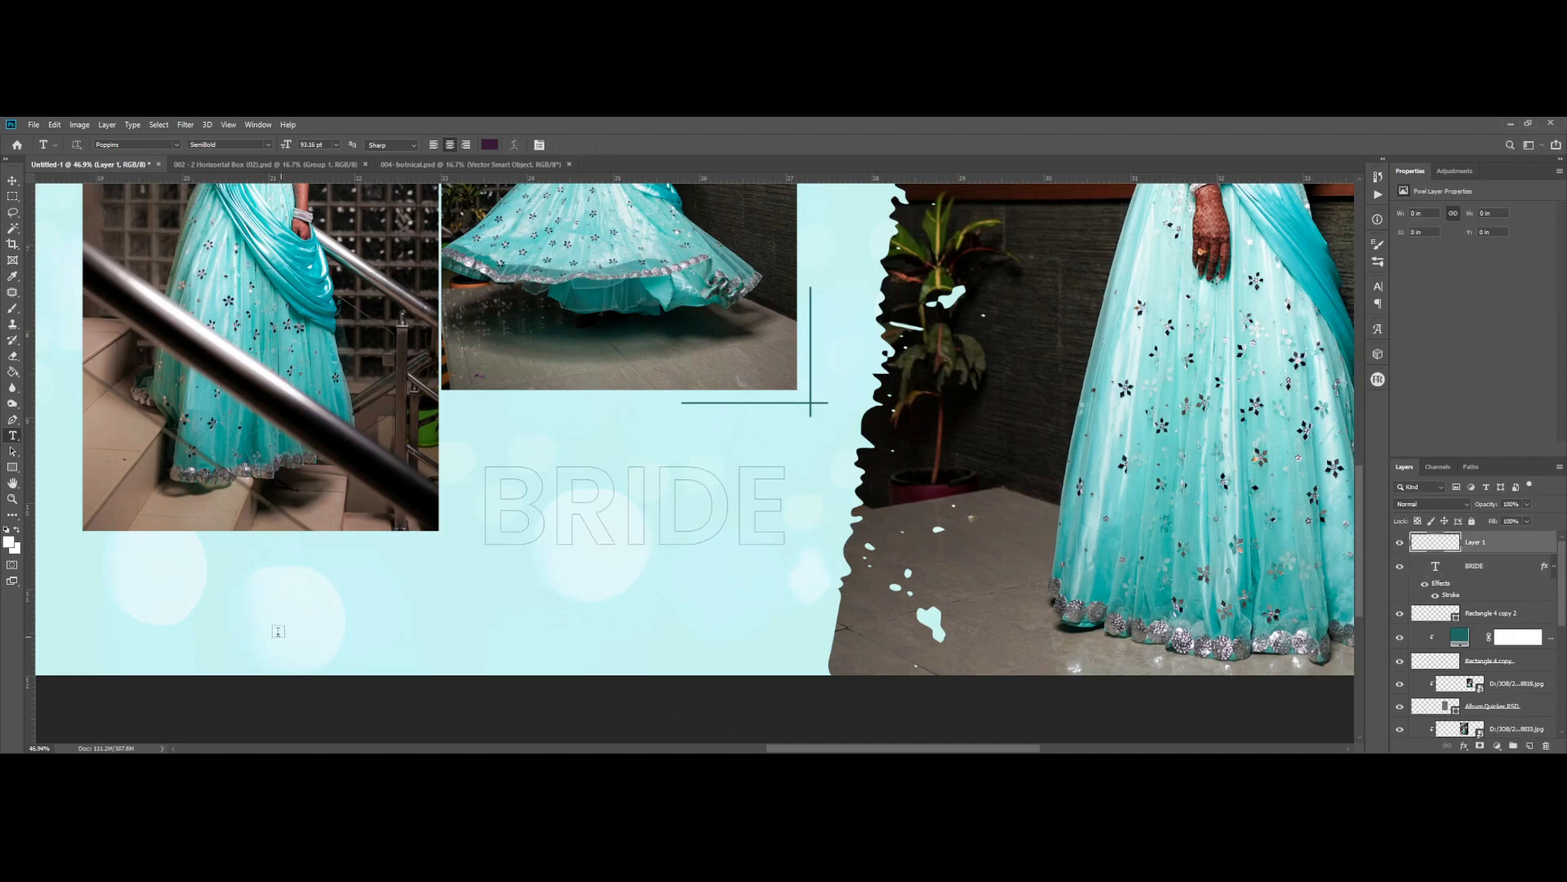
left_click(245, 615)
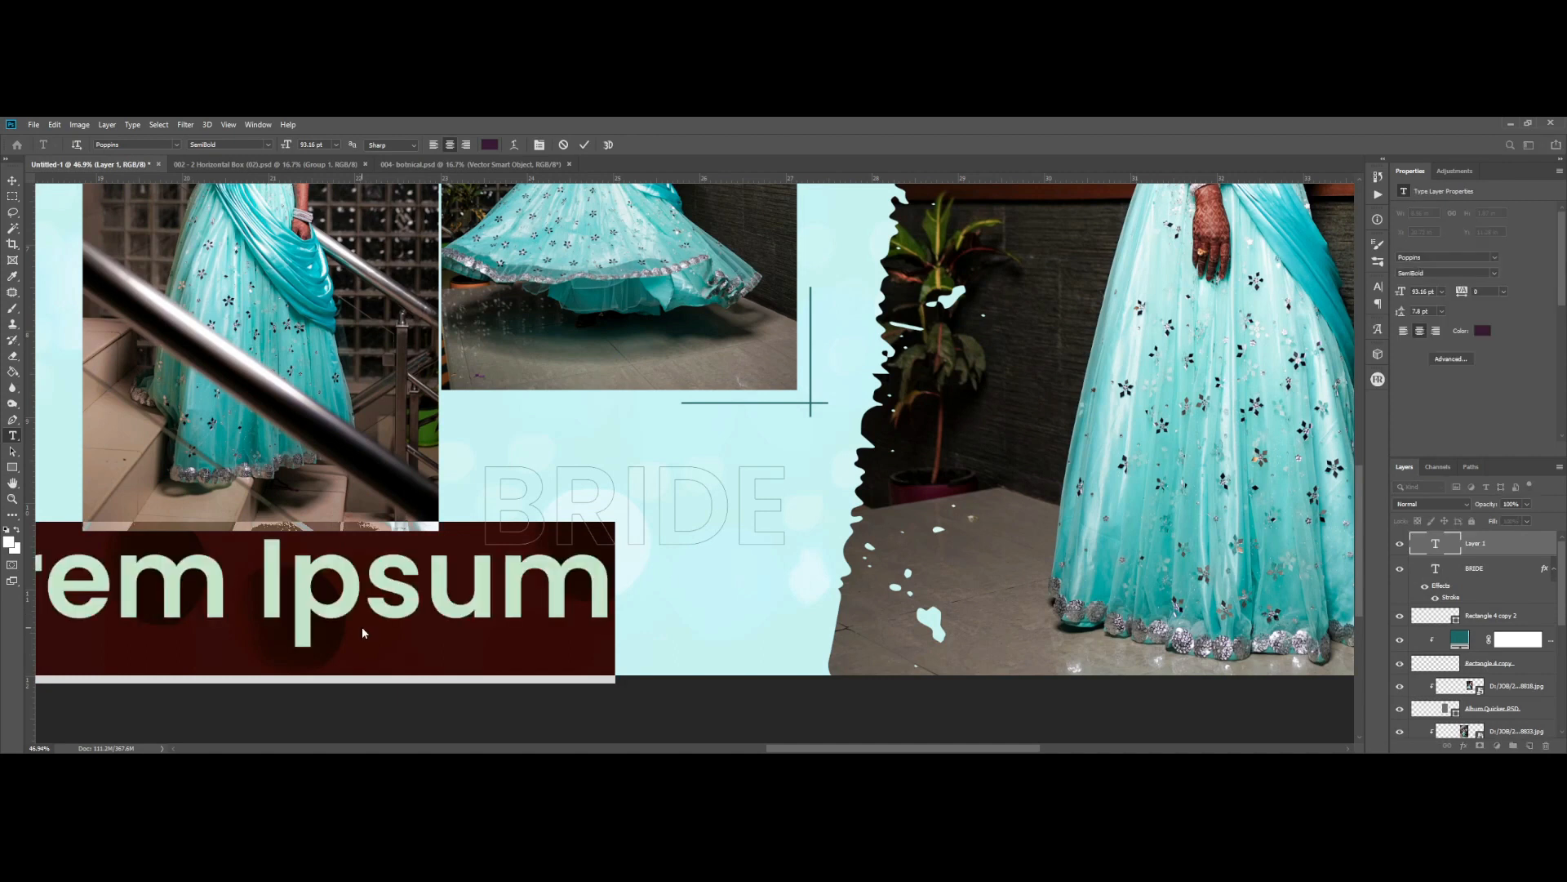
type("priya")
key("ctrl+Return")
key("v")
left_click_drag(334, 595, 726, 611)
- Set the font of the bride's name to hello honey - Personal Use Regular
left_click(1428, 257)
type("hon")
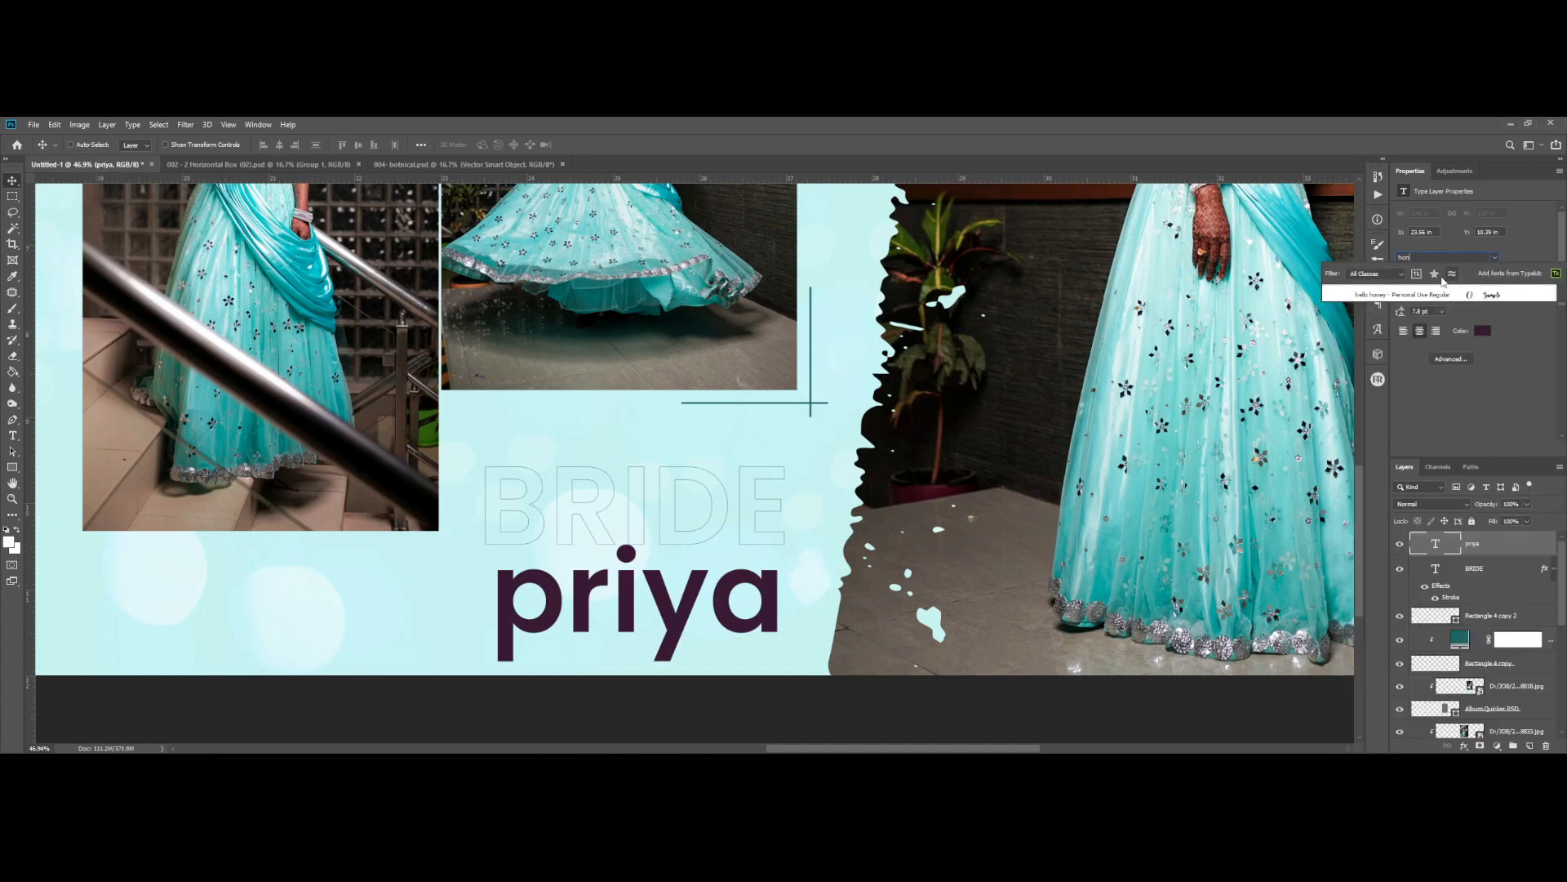
left_click(1430, 295)
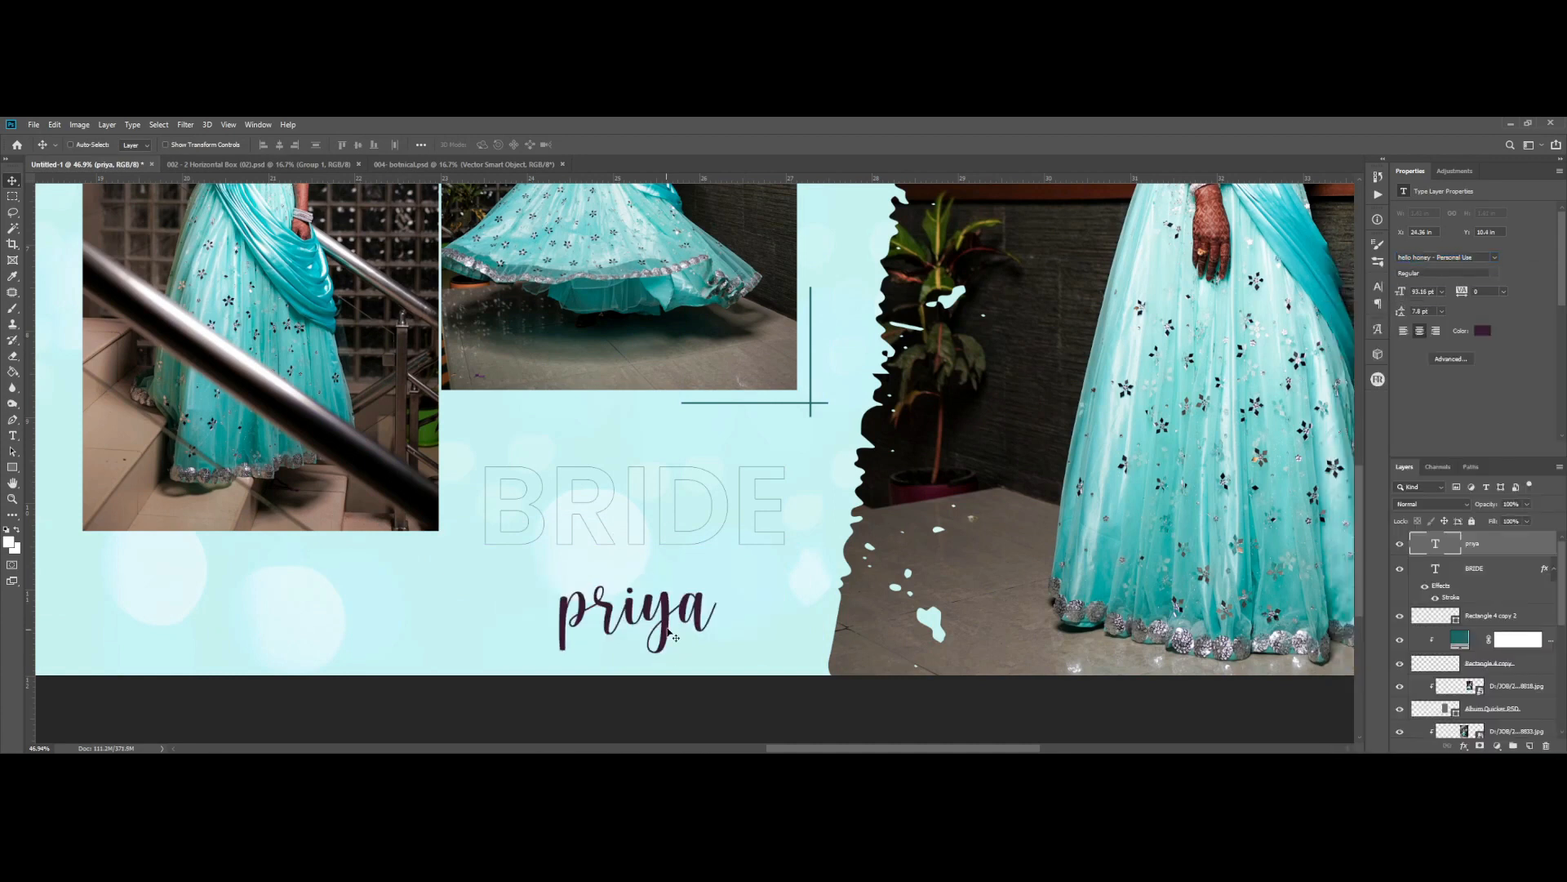
- Try long swash alternates for the last and first letters of the bride's name
scroll(687, 610, "up", 3)
key("t")
left_click_drag(678, 609, 709, 608)
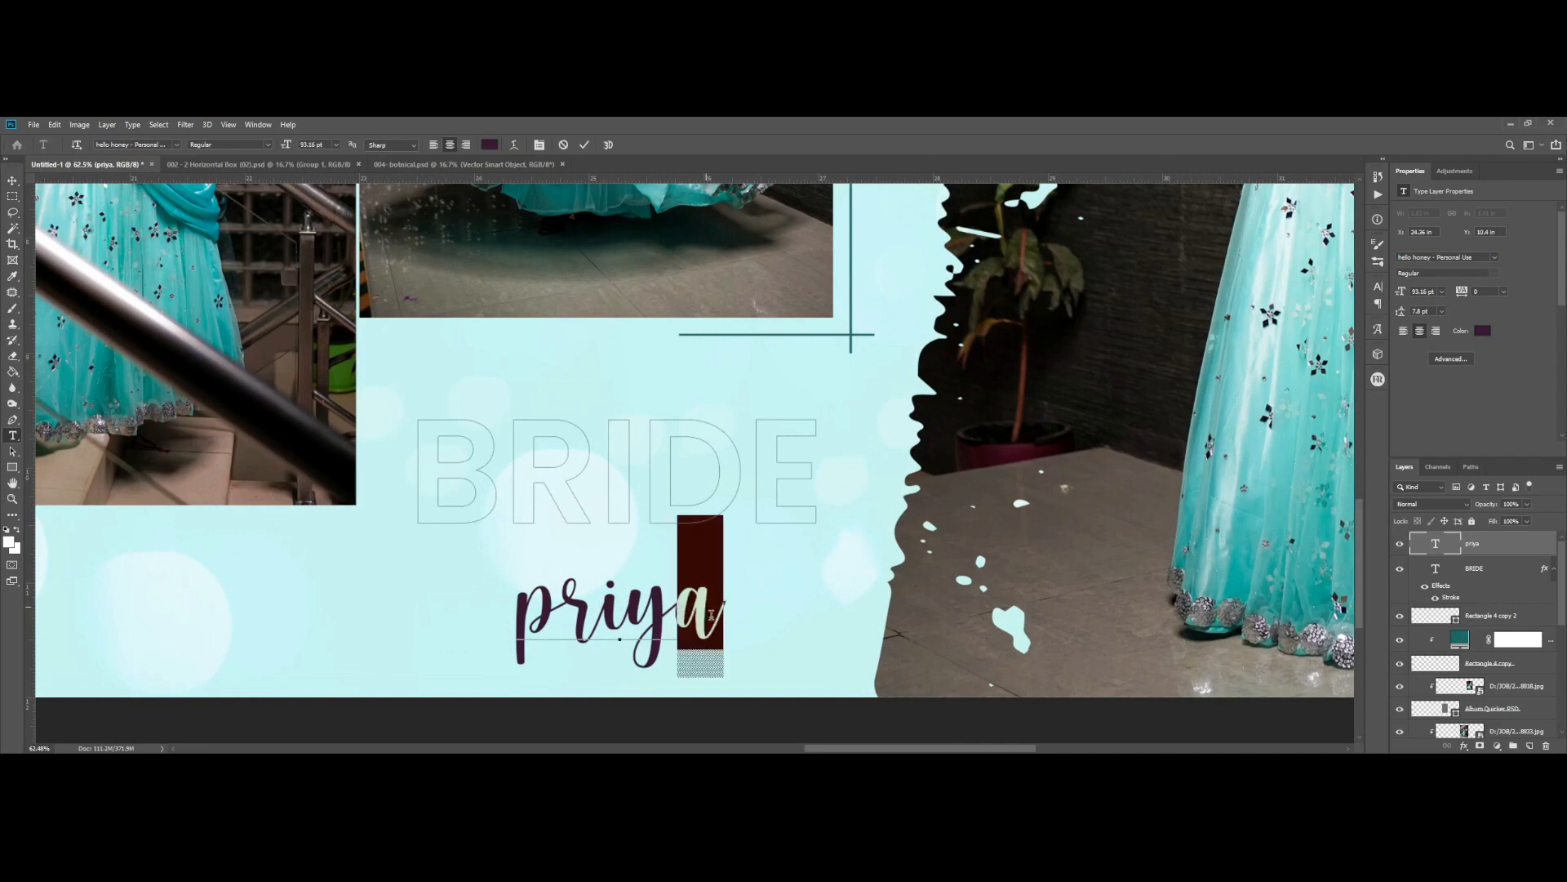
left_click(752, 707)
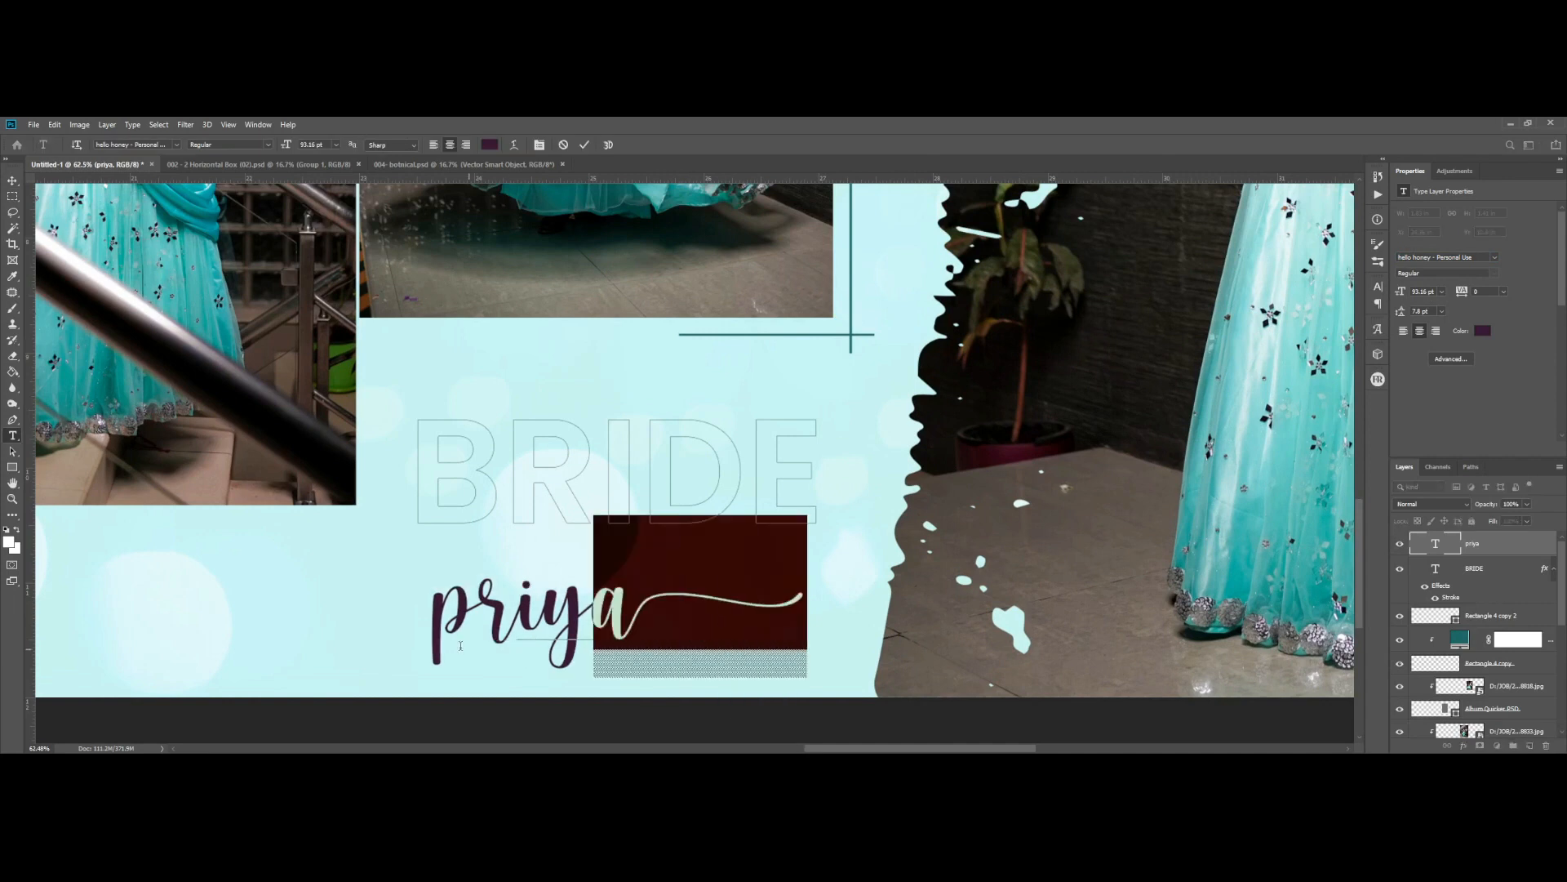
left_click(461, 640)
left_click_drag(457, 626, 486, 629)
left_click(499, 693)
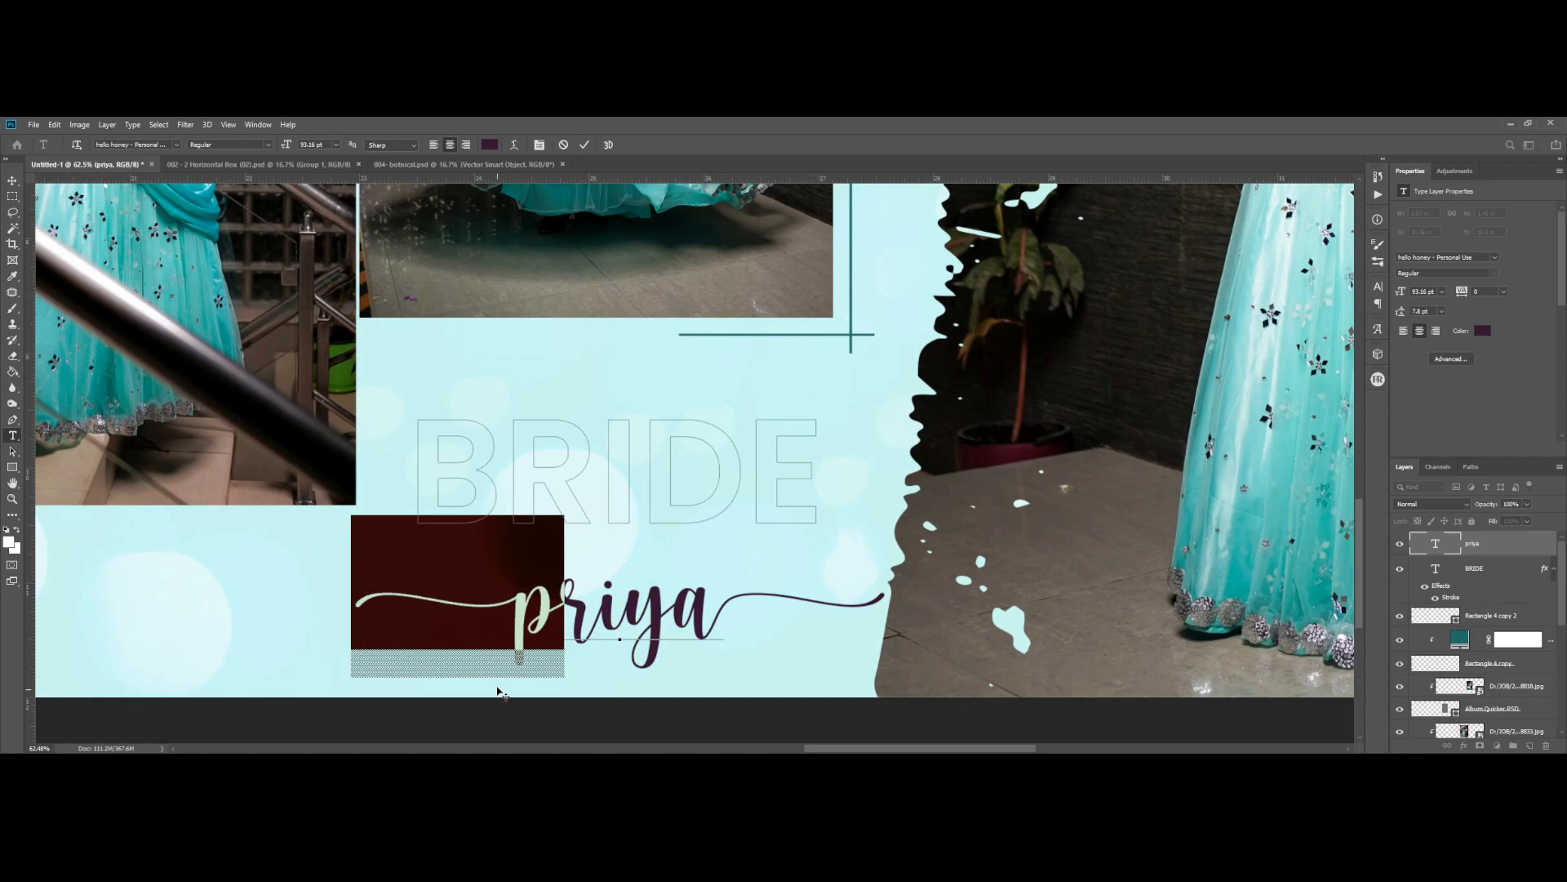
- Undo the swash and first-letter edits in the bride's name text
type(".")
key("ctrl+Return")
key("Return")
type("v")
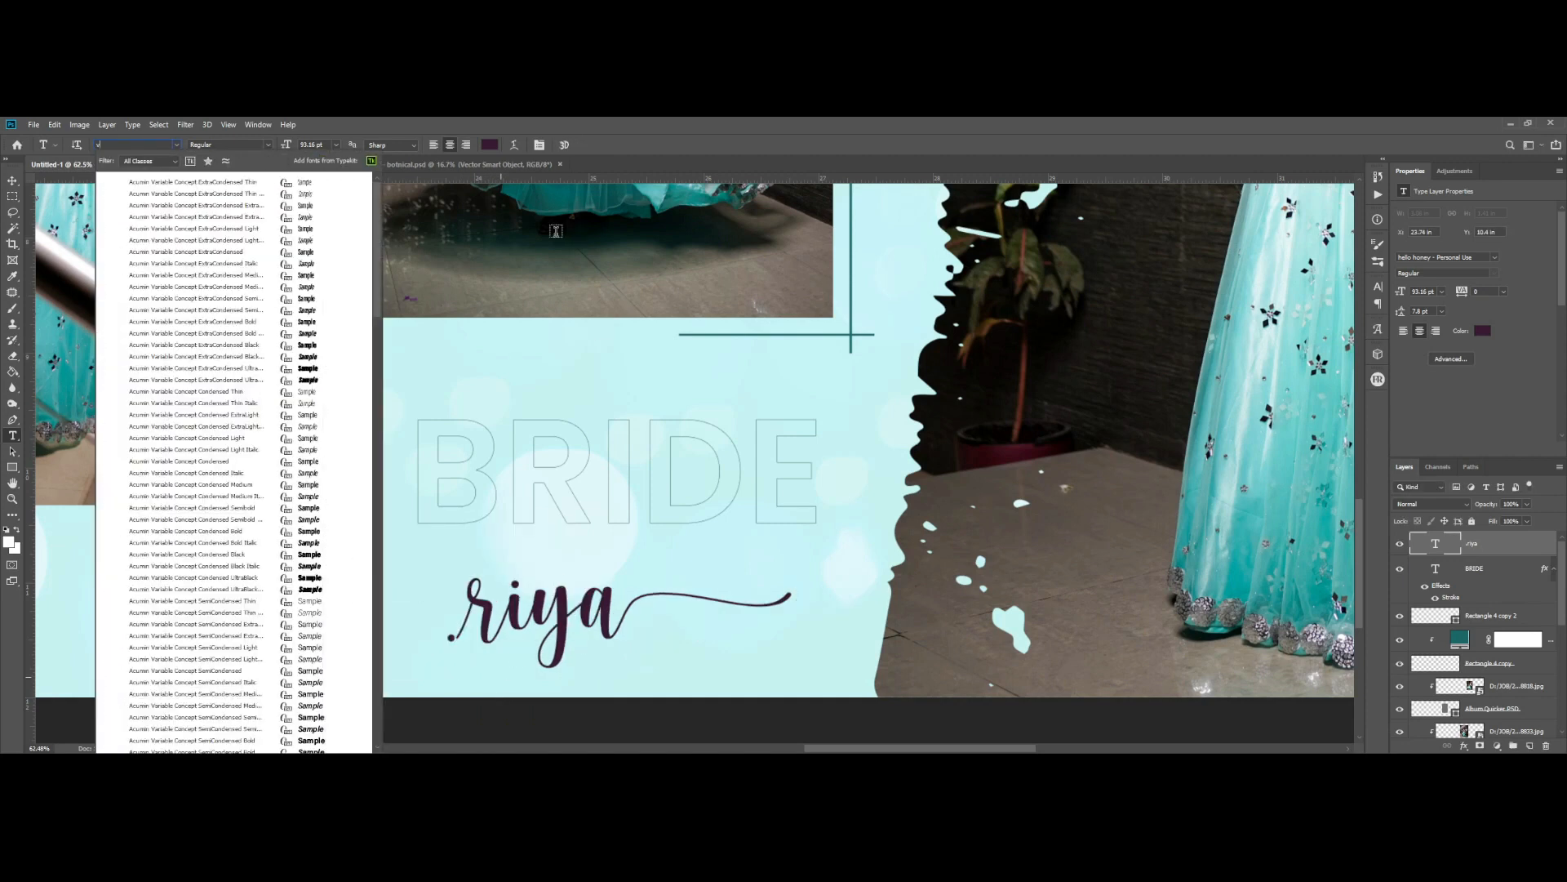
left_click(12, 180)
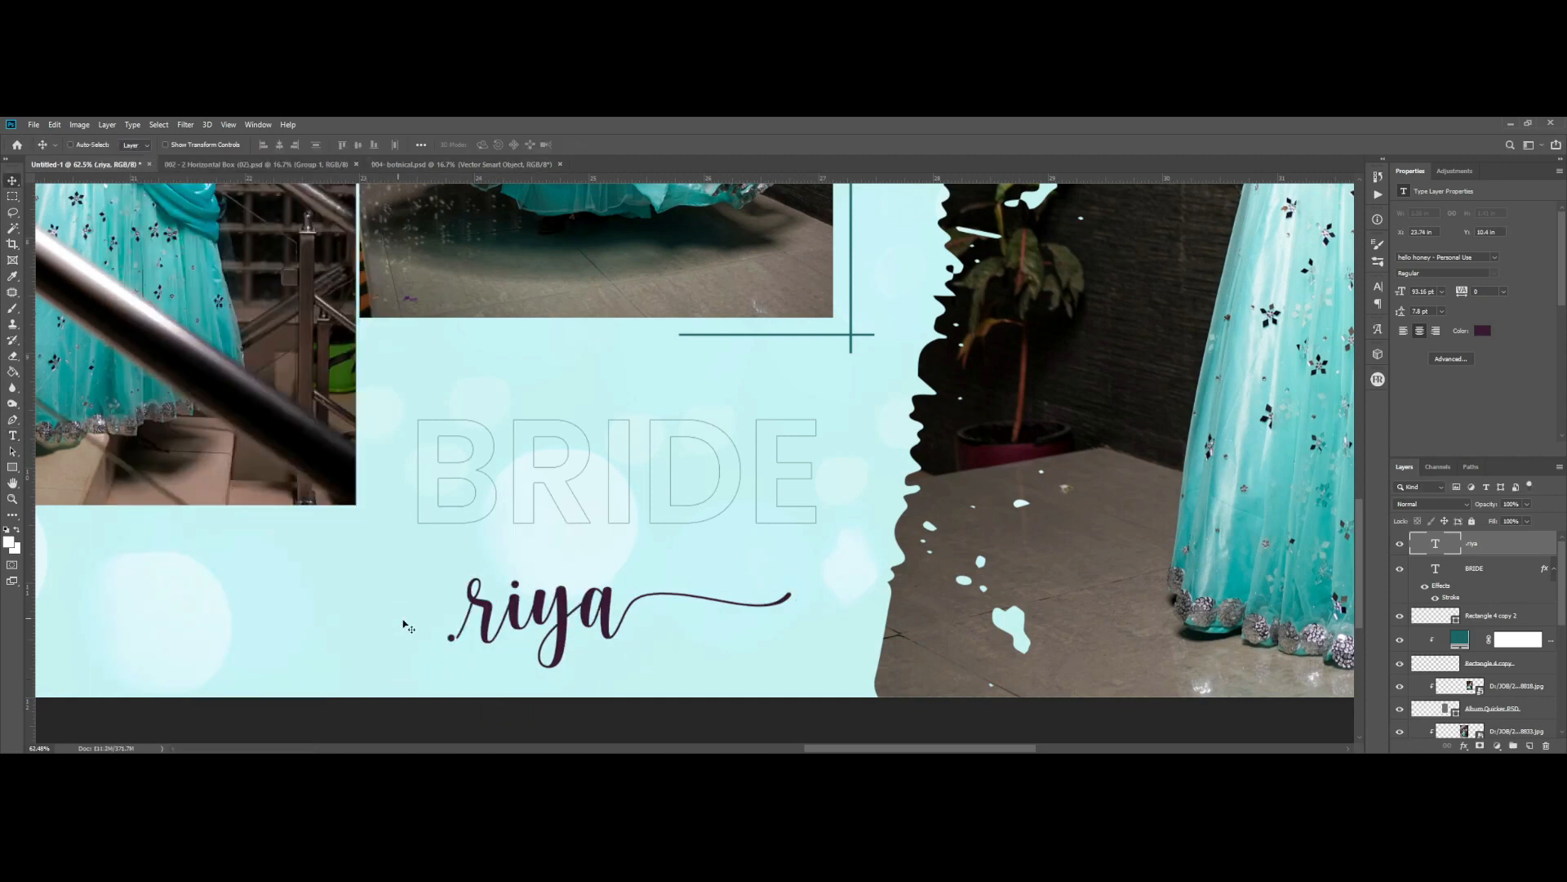
key("ctrl+z")
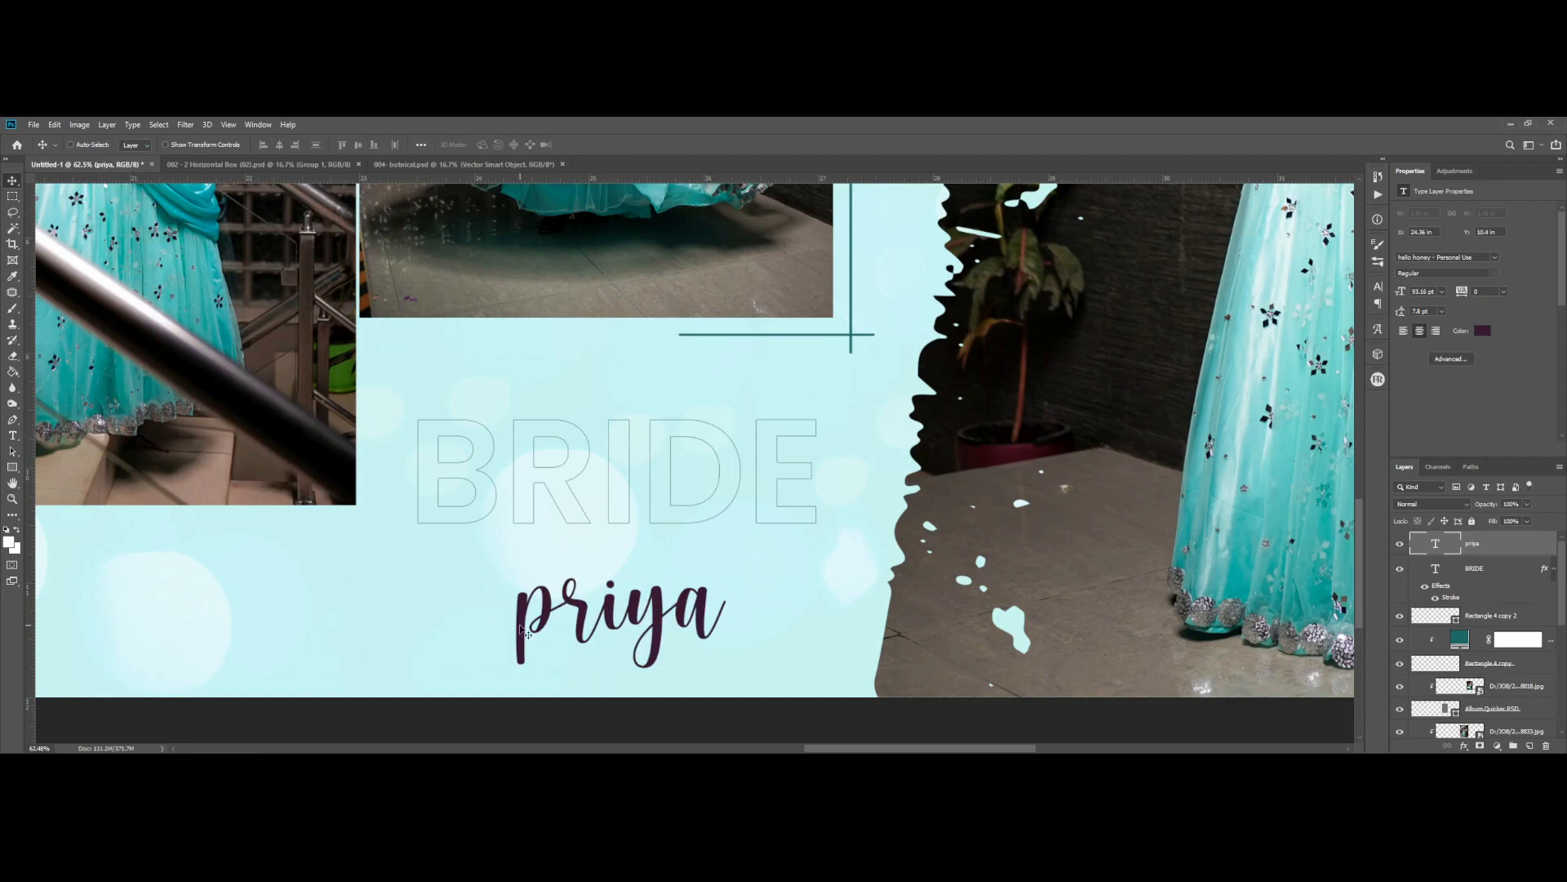
- Apply long swash alternates to the last and first letters of the bride's name and commit the text
key("t")
left_click_drag(679, 612, 707, 613)
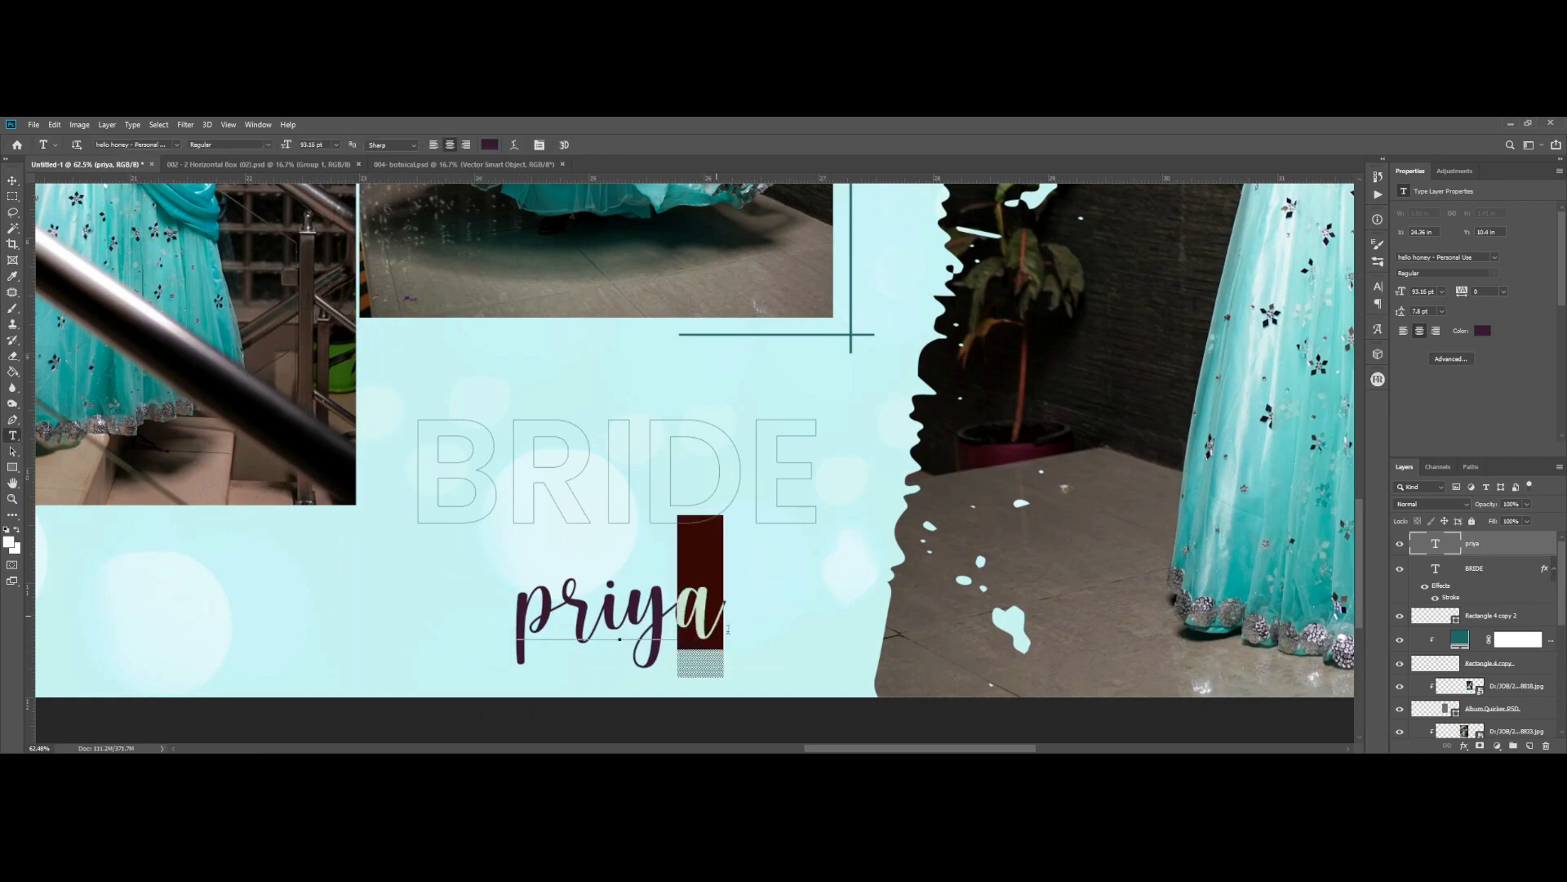
left_click(763, 704)
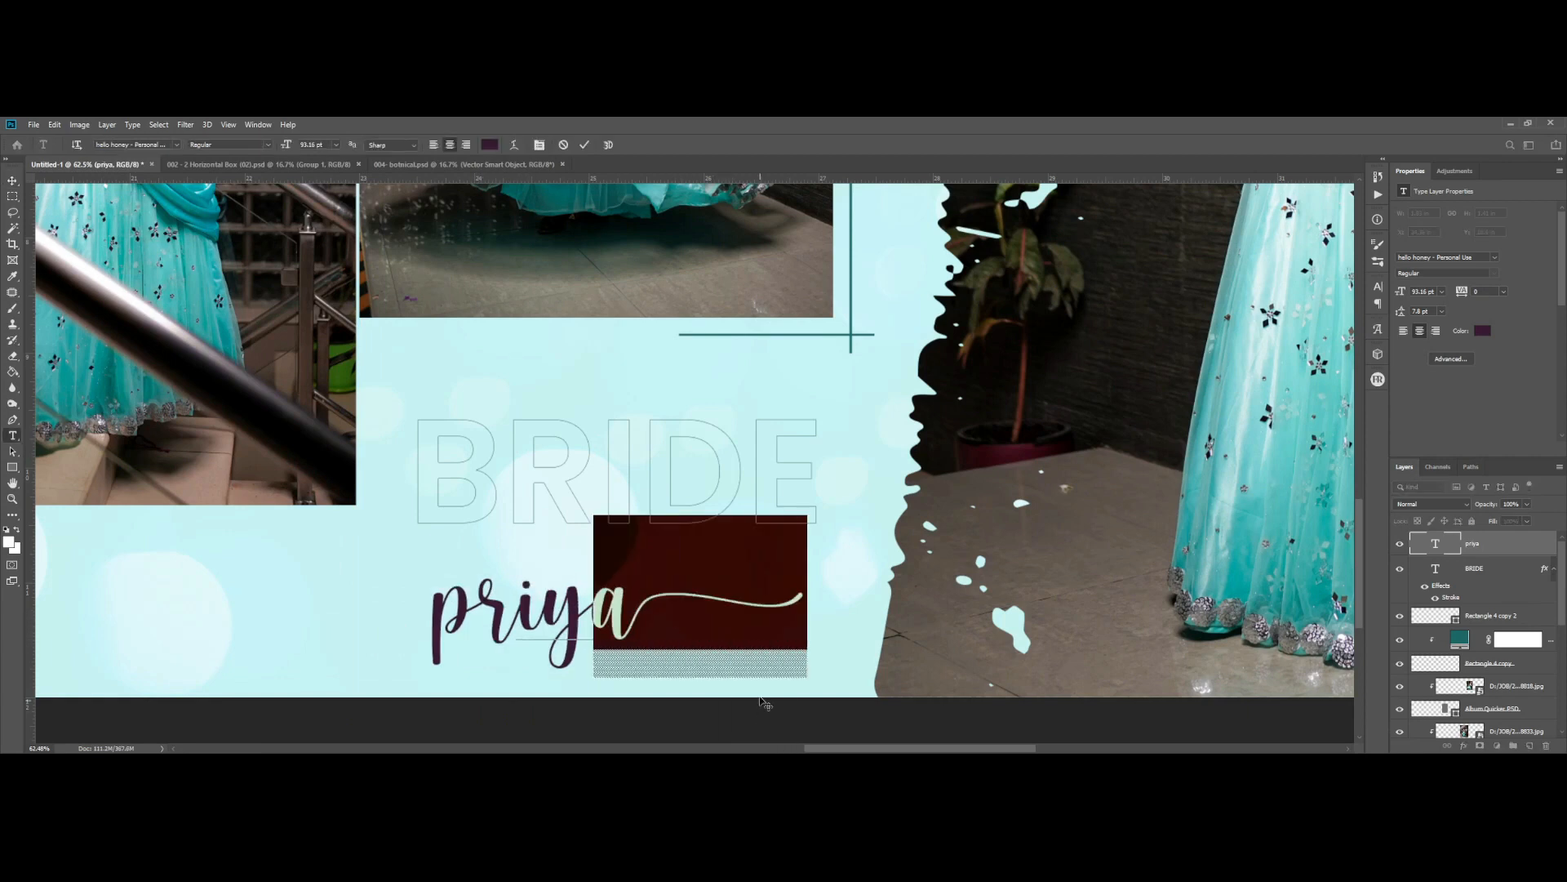
left_click_drag(432, 608, 482, 609)
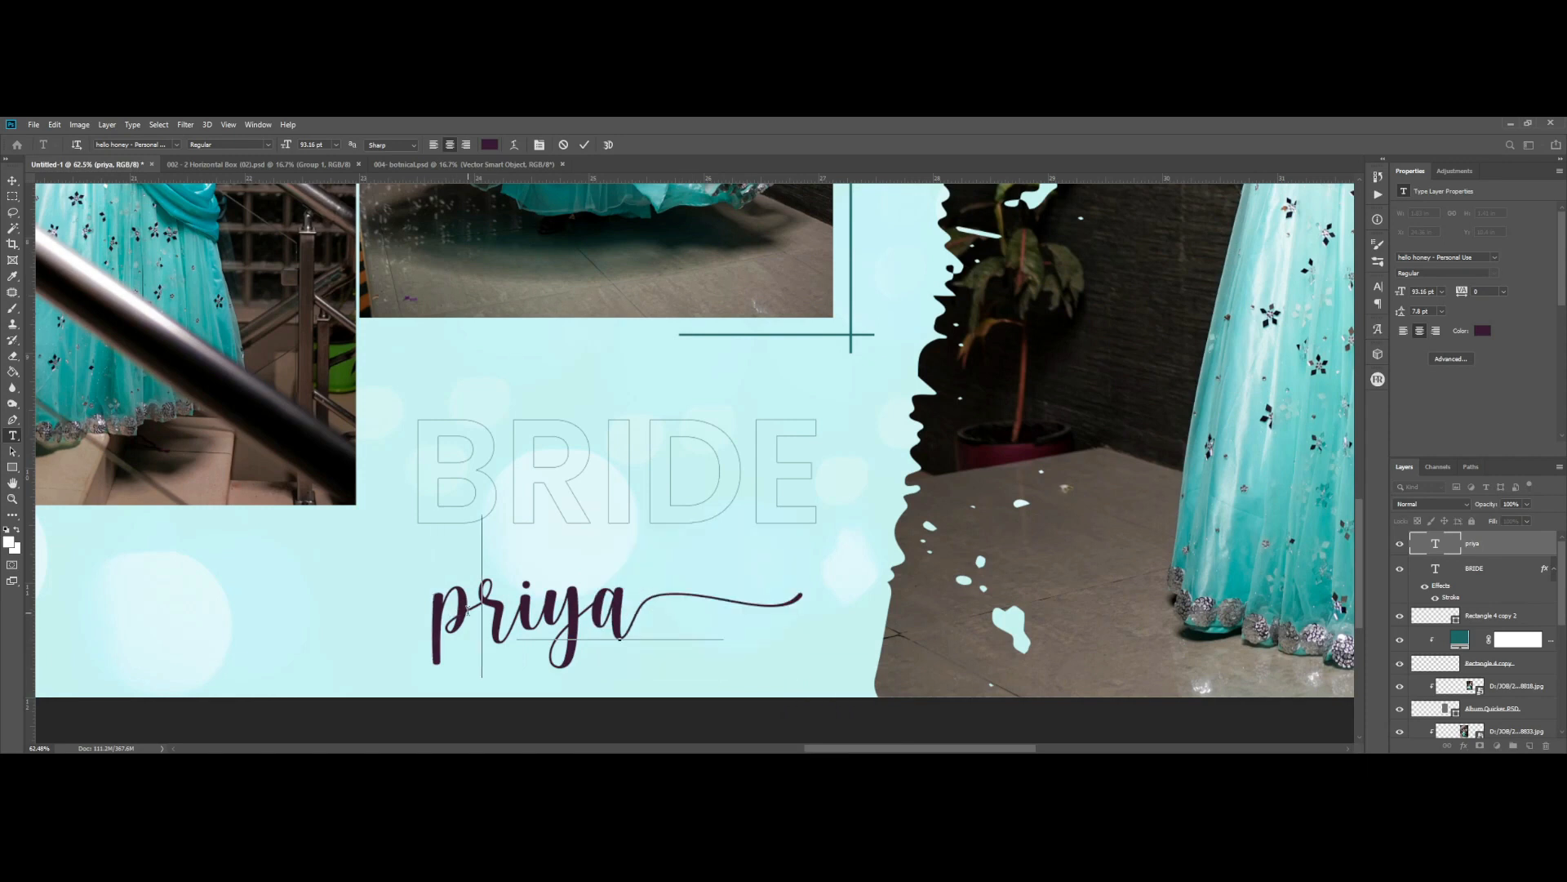
left_click(506, 718)
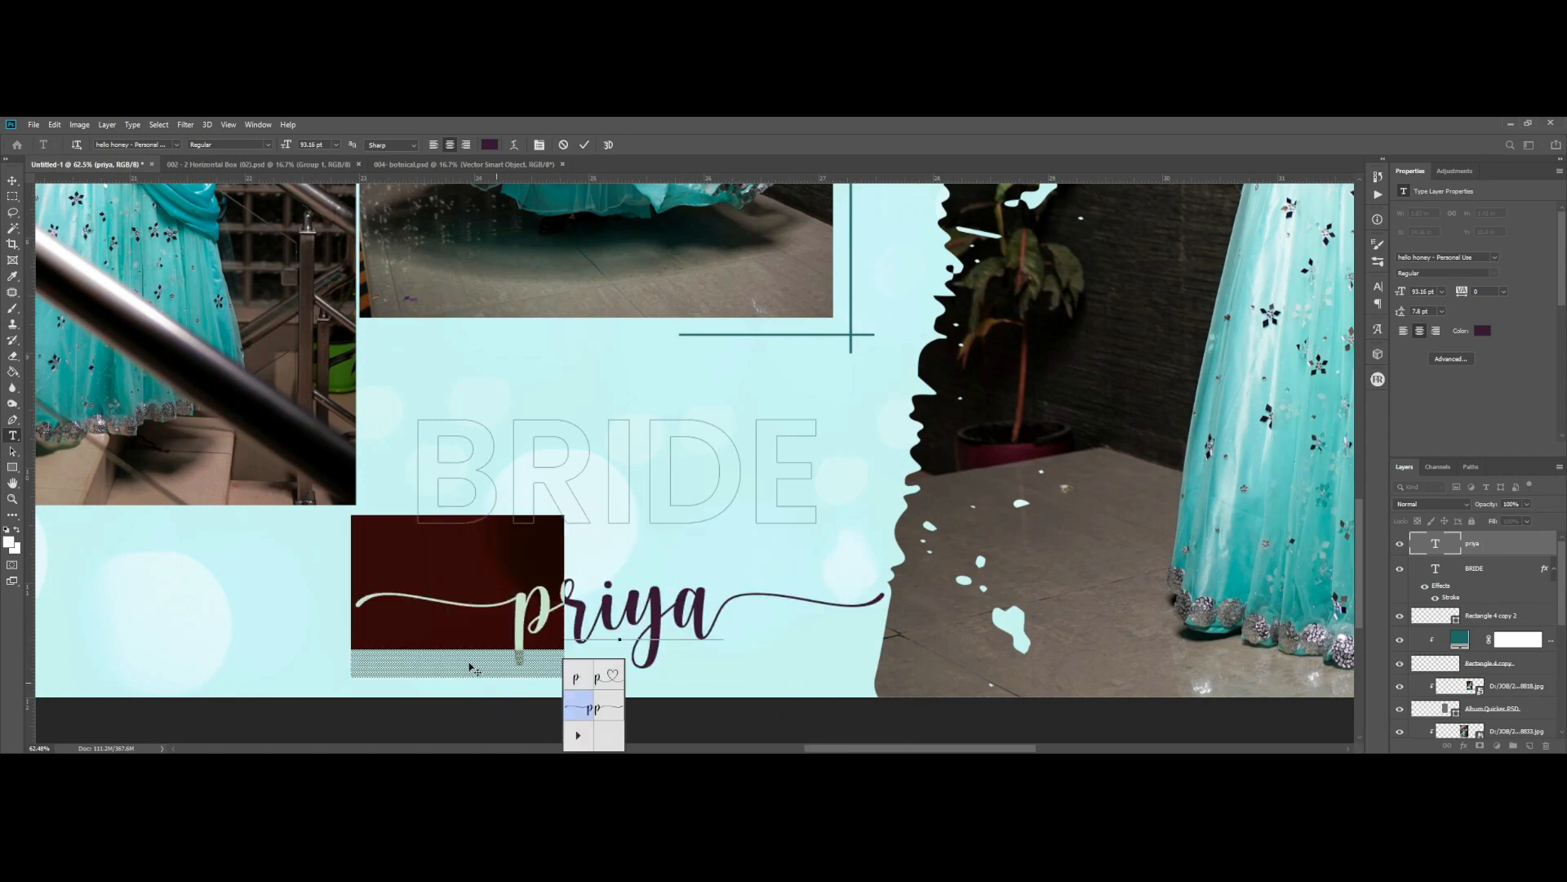
left_click(586, 144)
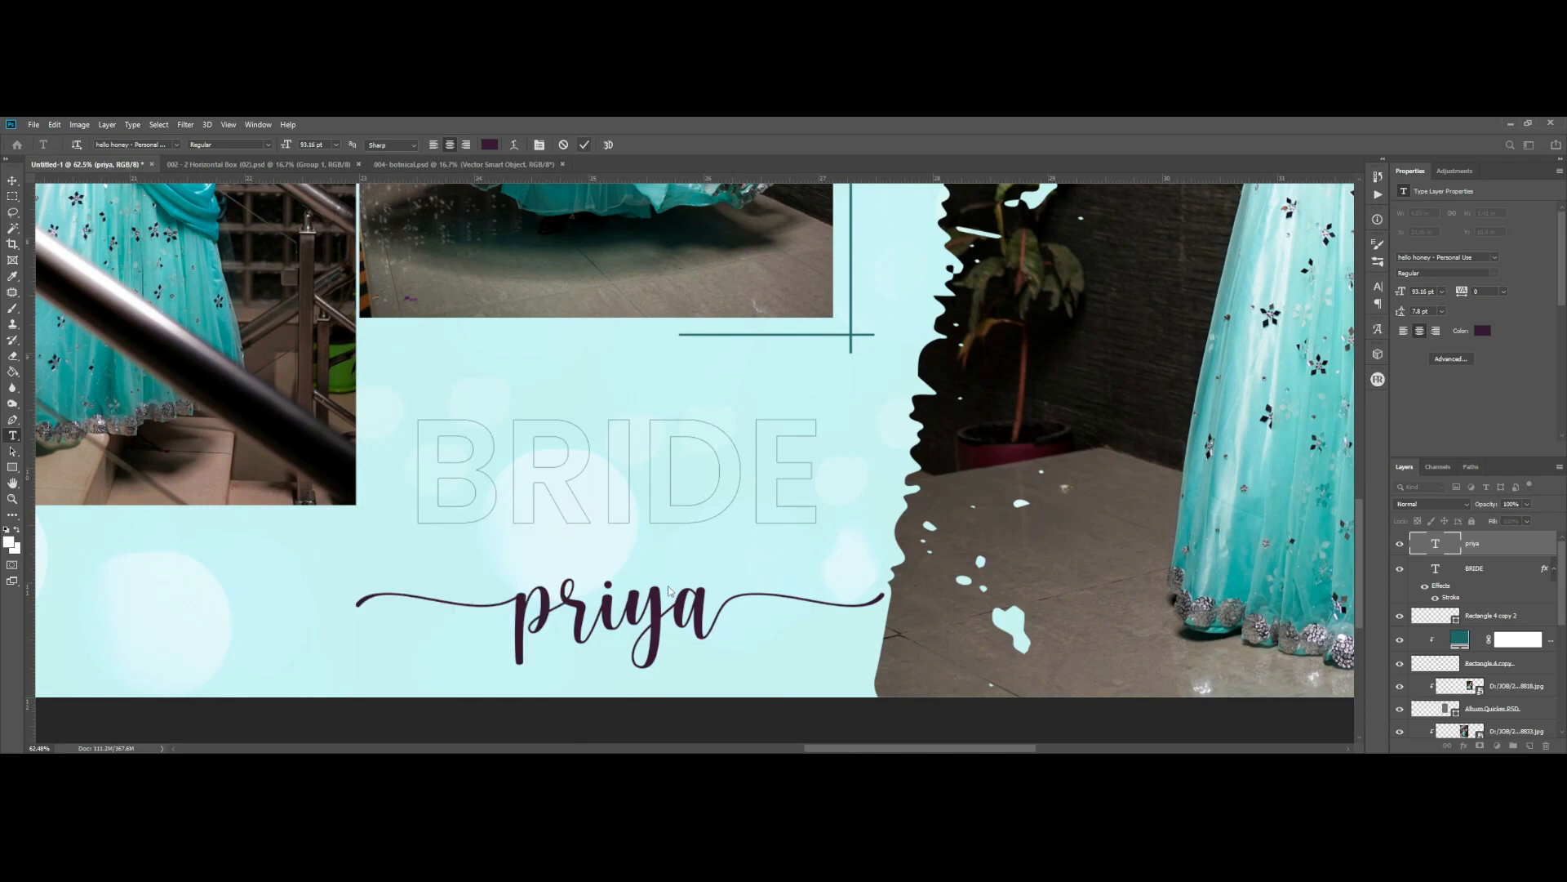
- Scale the bride's name down to slightly narrower than BRIDE and centre it directly beneath that word
scroll(666, 579, "down", 1)
key("v")
left_click_drag(673, 591, 674, 622)
key("ctrl+t")
left_click_drag(871, 507, 815, 513)
mouse_move(723, 610)
left_mouse_down()
mouse_move(711, 503)
mouse_move(697, 521)
mouse_move(704, 614)
left_mouse_up()
left_click_drag(810, 509, 791, 521)
key("Return")
left_click_drag(531, 653, 532, 645)
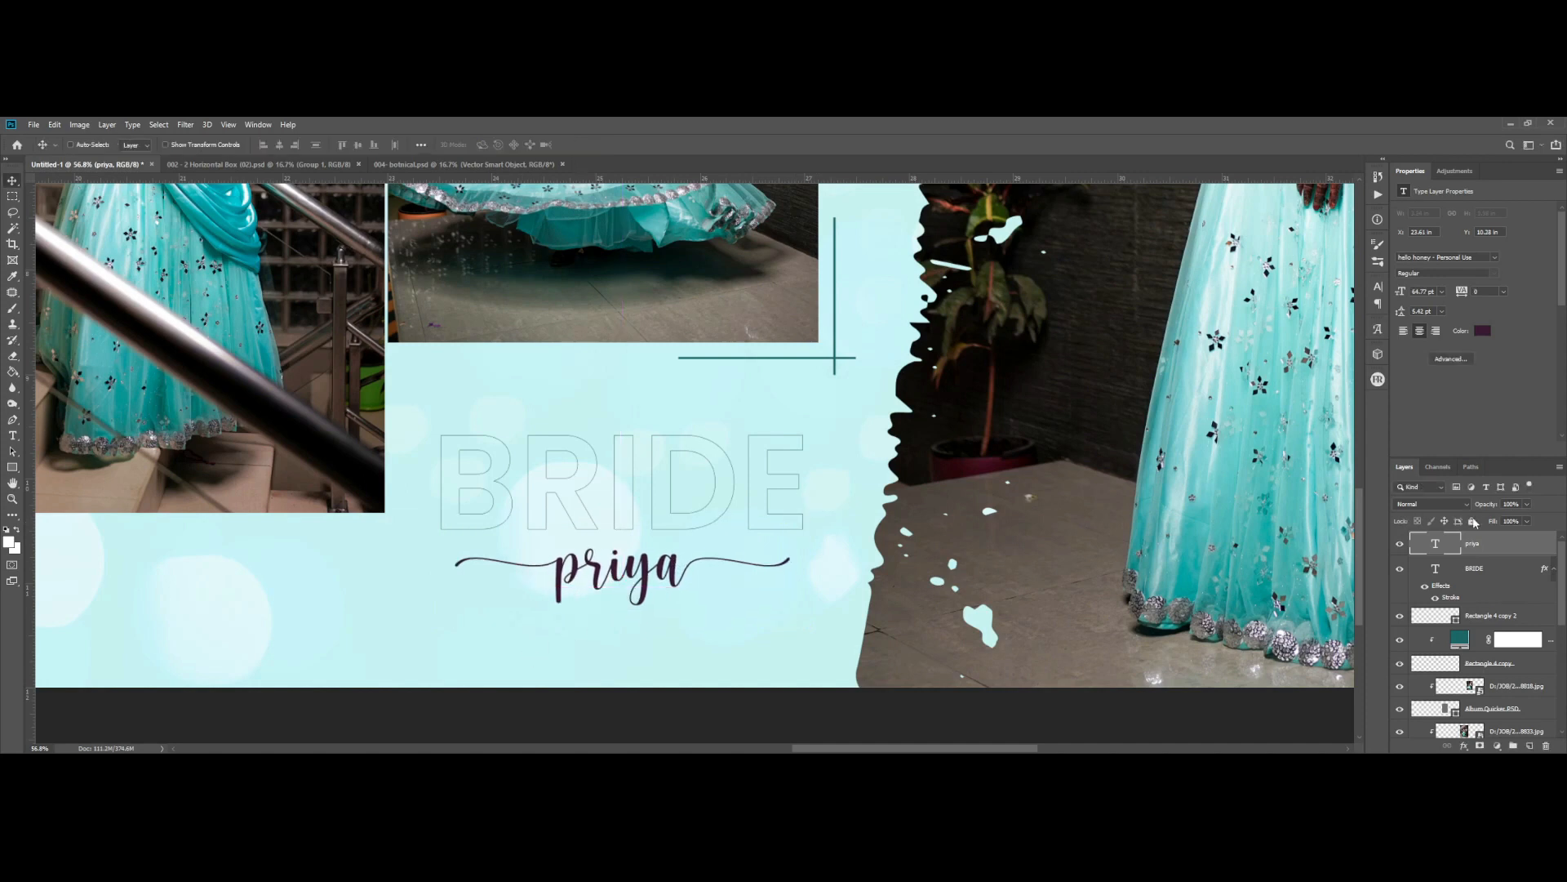
- Recolour the bride's name to dark teal #336768
left_click(1480, 338)
left_click(984, 625)
left_click(1302, 627)
left_click(1303, 634)
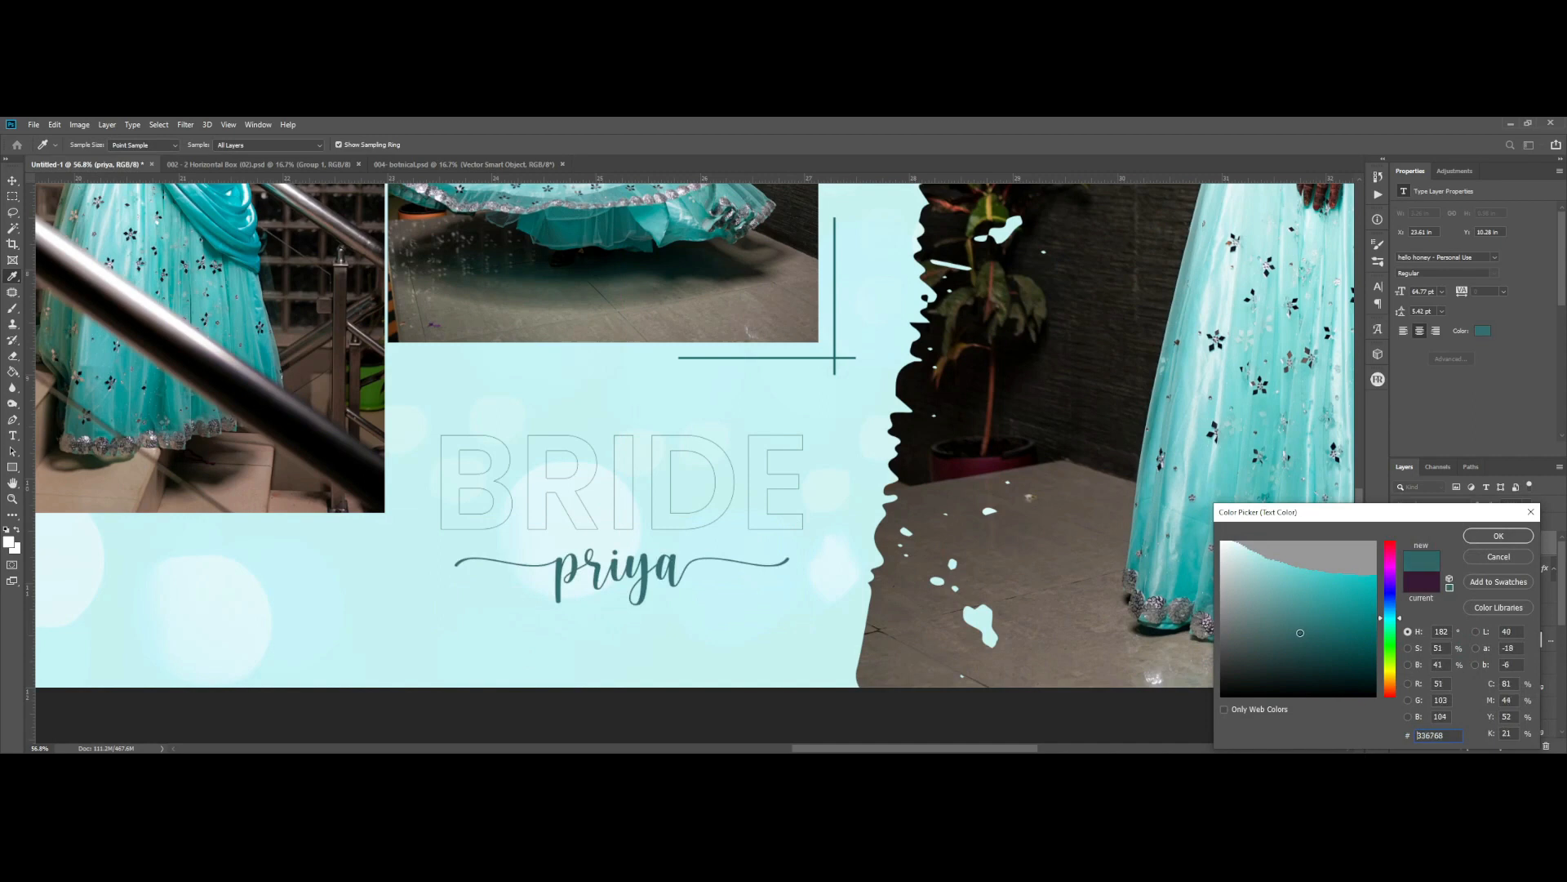
key("Return")
scroll(665, 578, "down", 4)
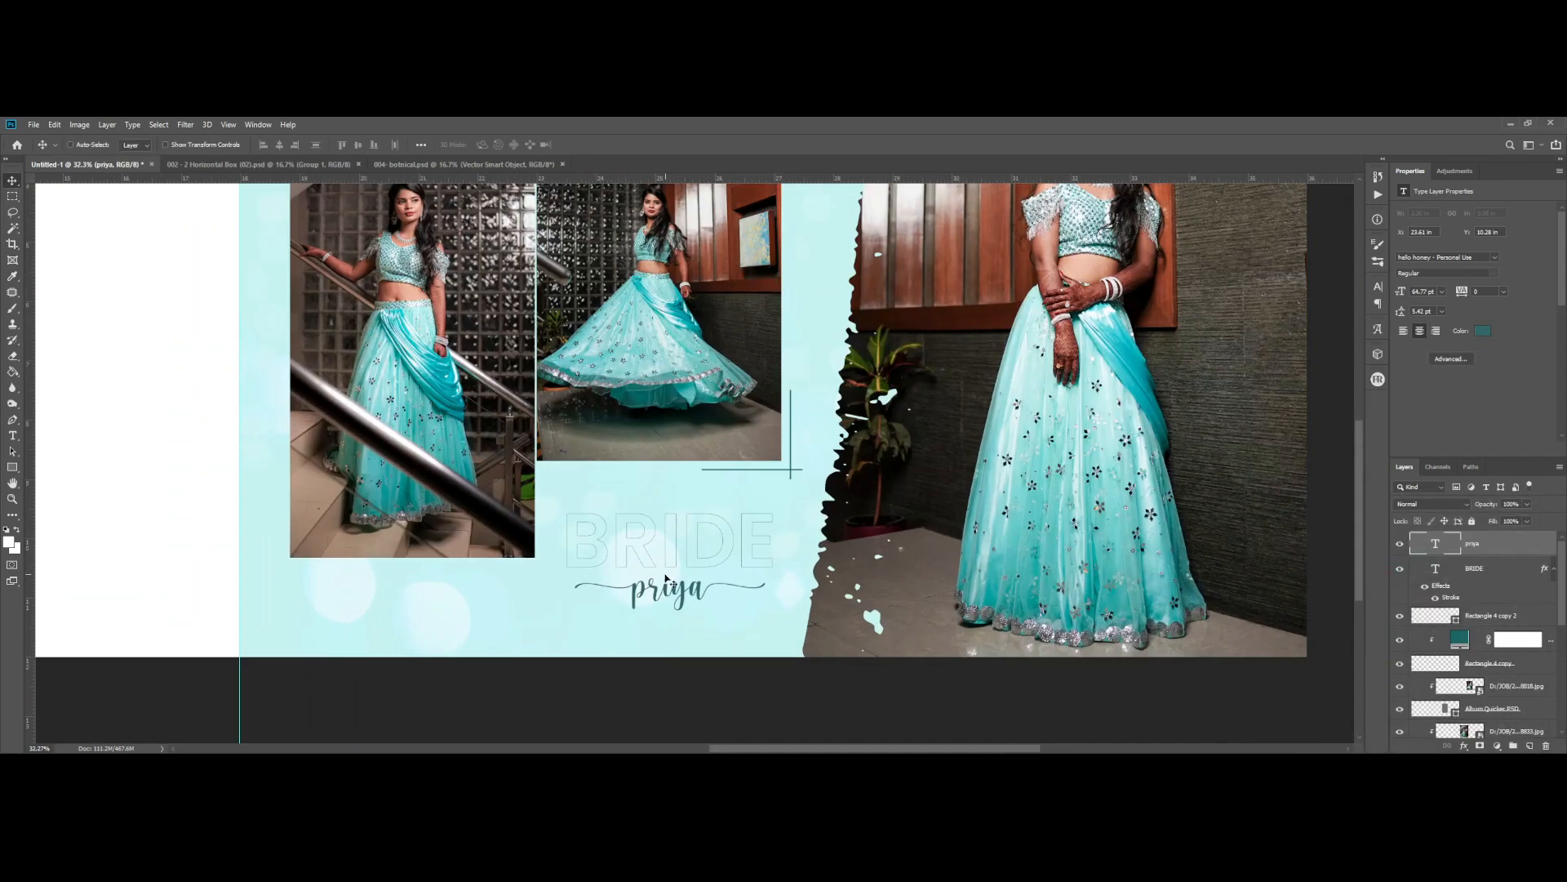
- Fine-tune the position of the bride's name so it sits centred beneath the BRIDE title
right_click(676, 569)
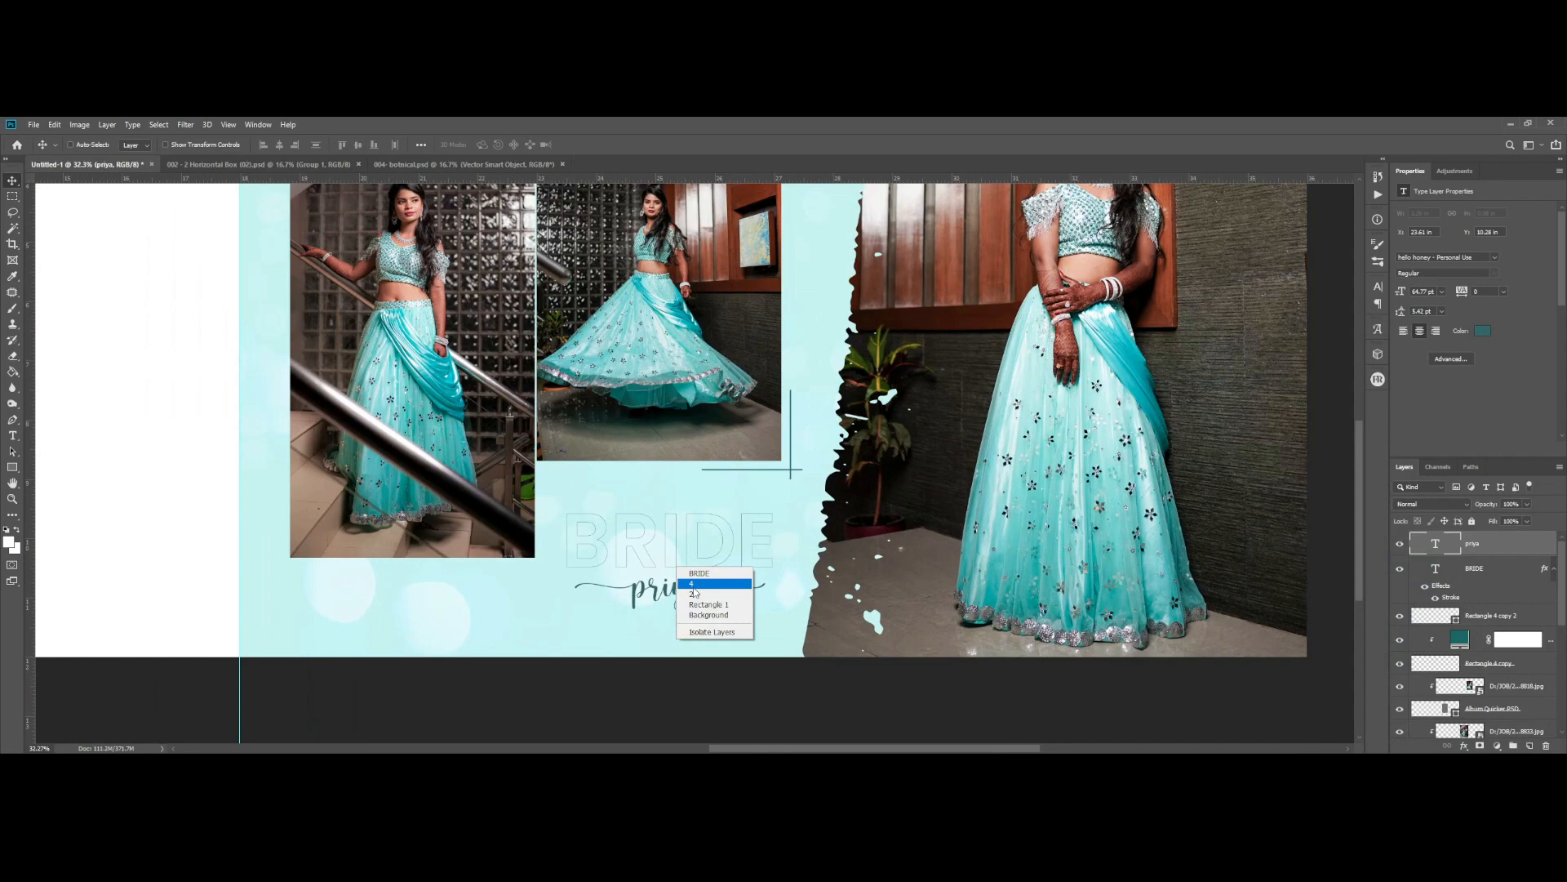
left_click(695, 593)
right_click(668, 569)
left_click(692, 608)
right_click(668, 580)
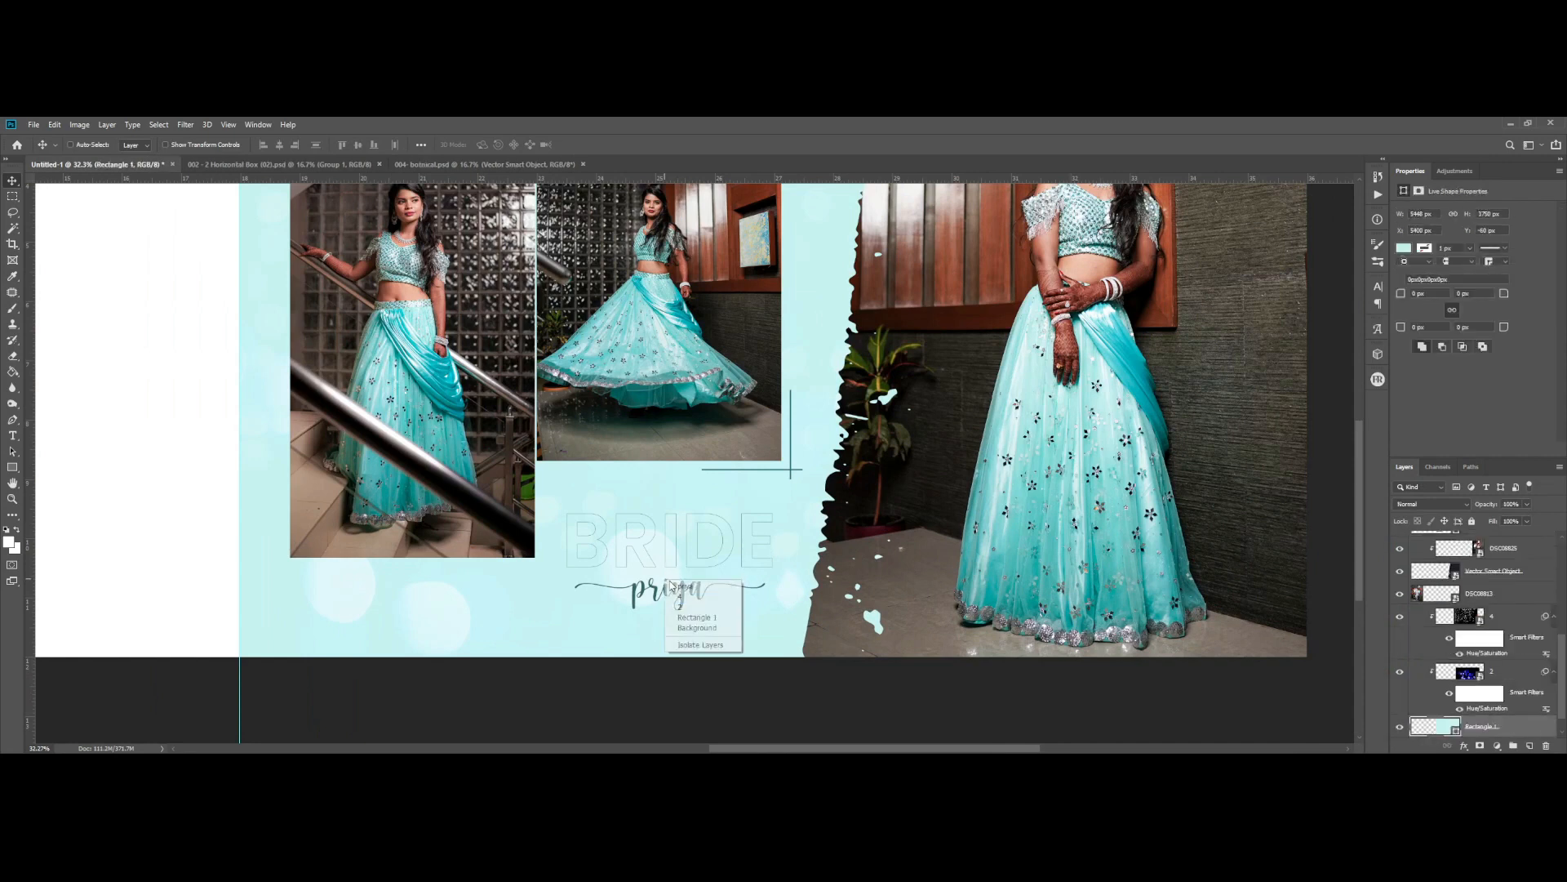
left_click(677, 605)
left_click_drag(672, 592, 702, 566)
scroll(686, 596, "up", 2)
right_click(688, 595)
left_click(698, 600)
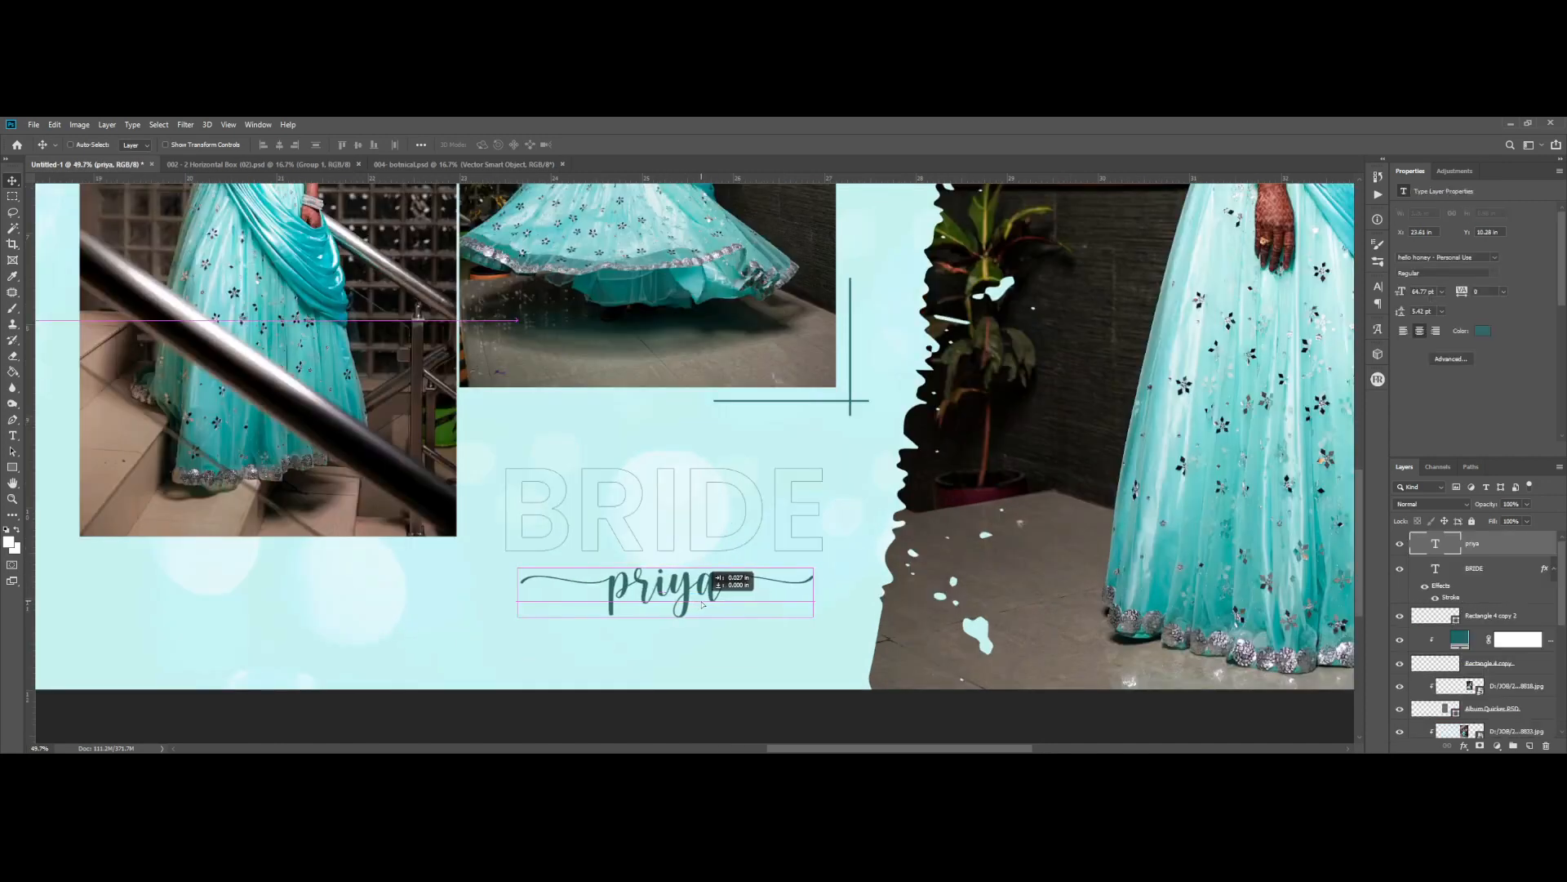
scroll(718, 620, "down", 1)
scroll(723, 633, "down", 3)
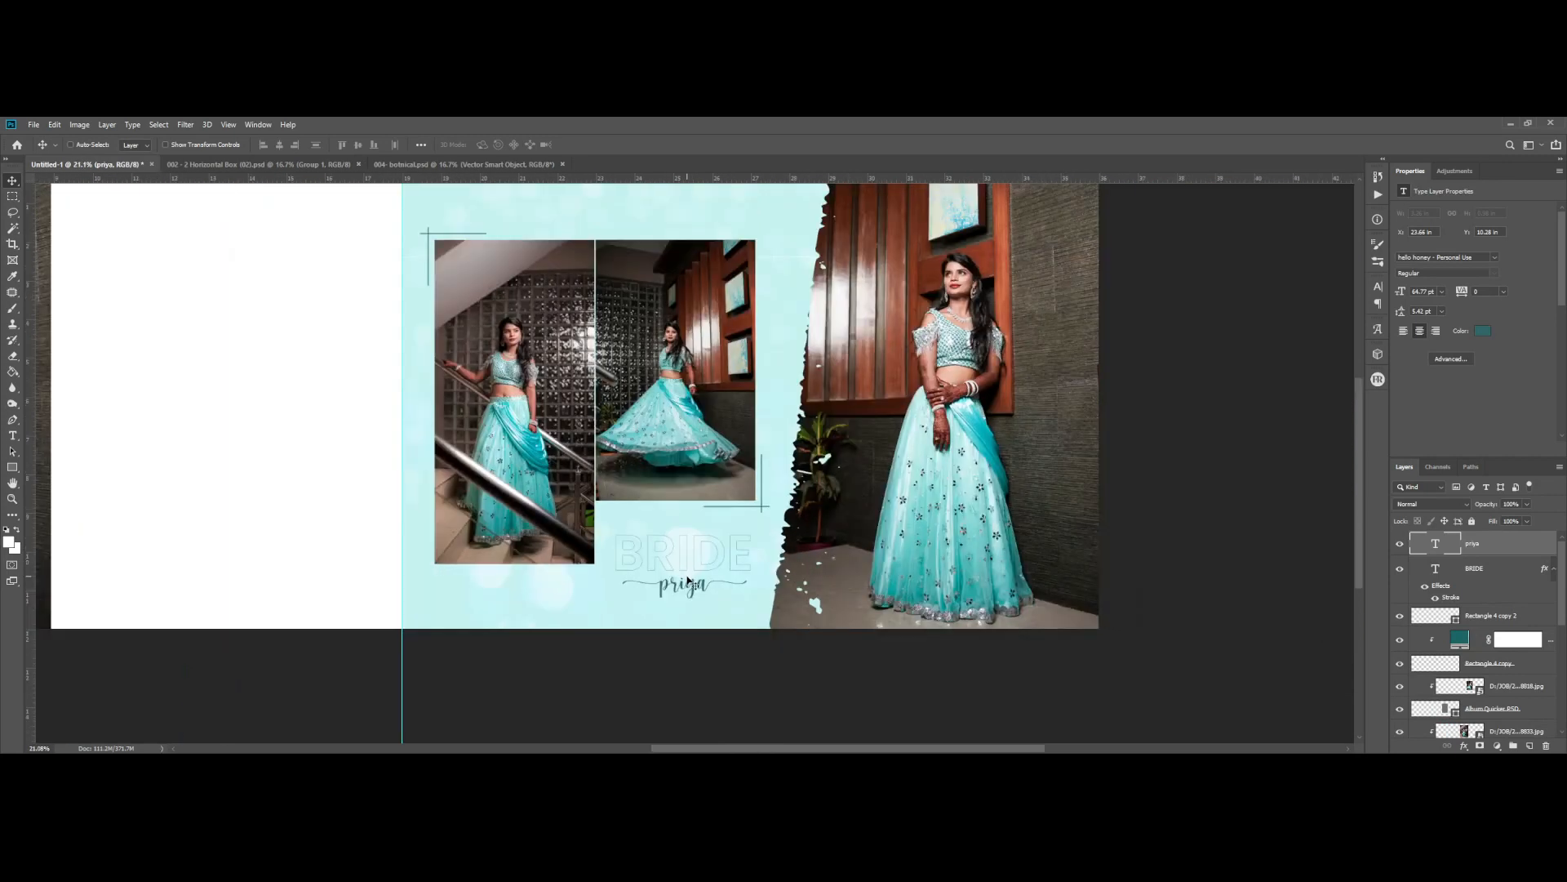
scroll(996, 578, "up", 1)
scroll(999, 579, "down", 1)
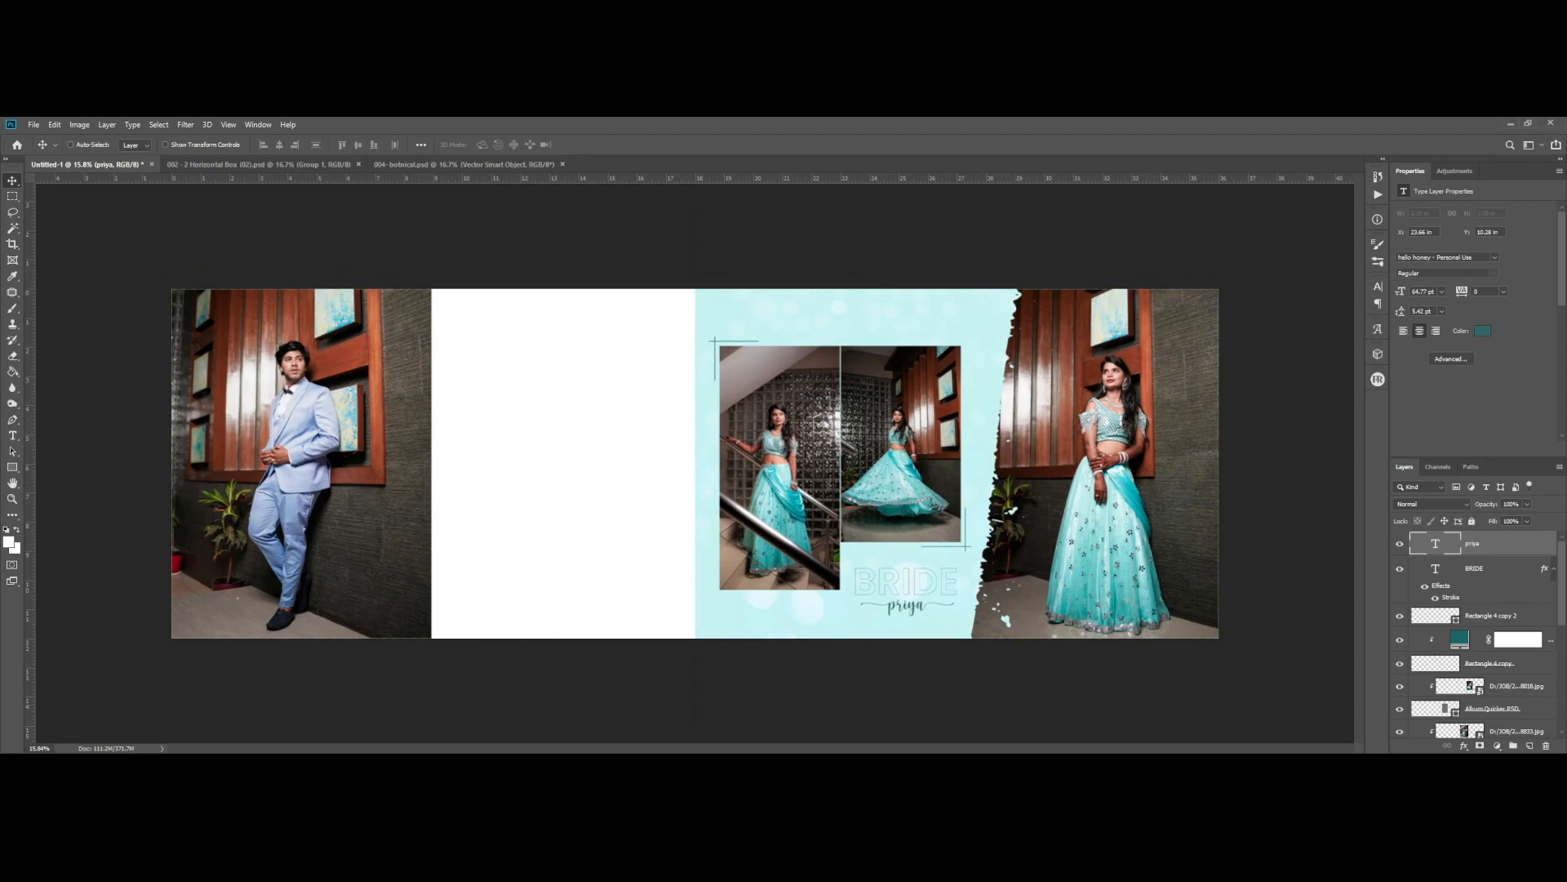
- Place the groom photo DSC08806.jpg from the album photo browser into the spread
left_click(529, 743)
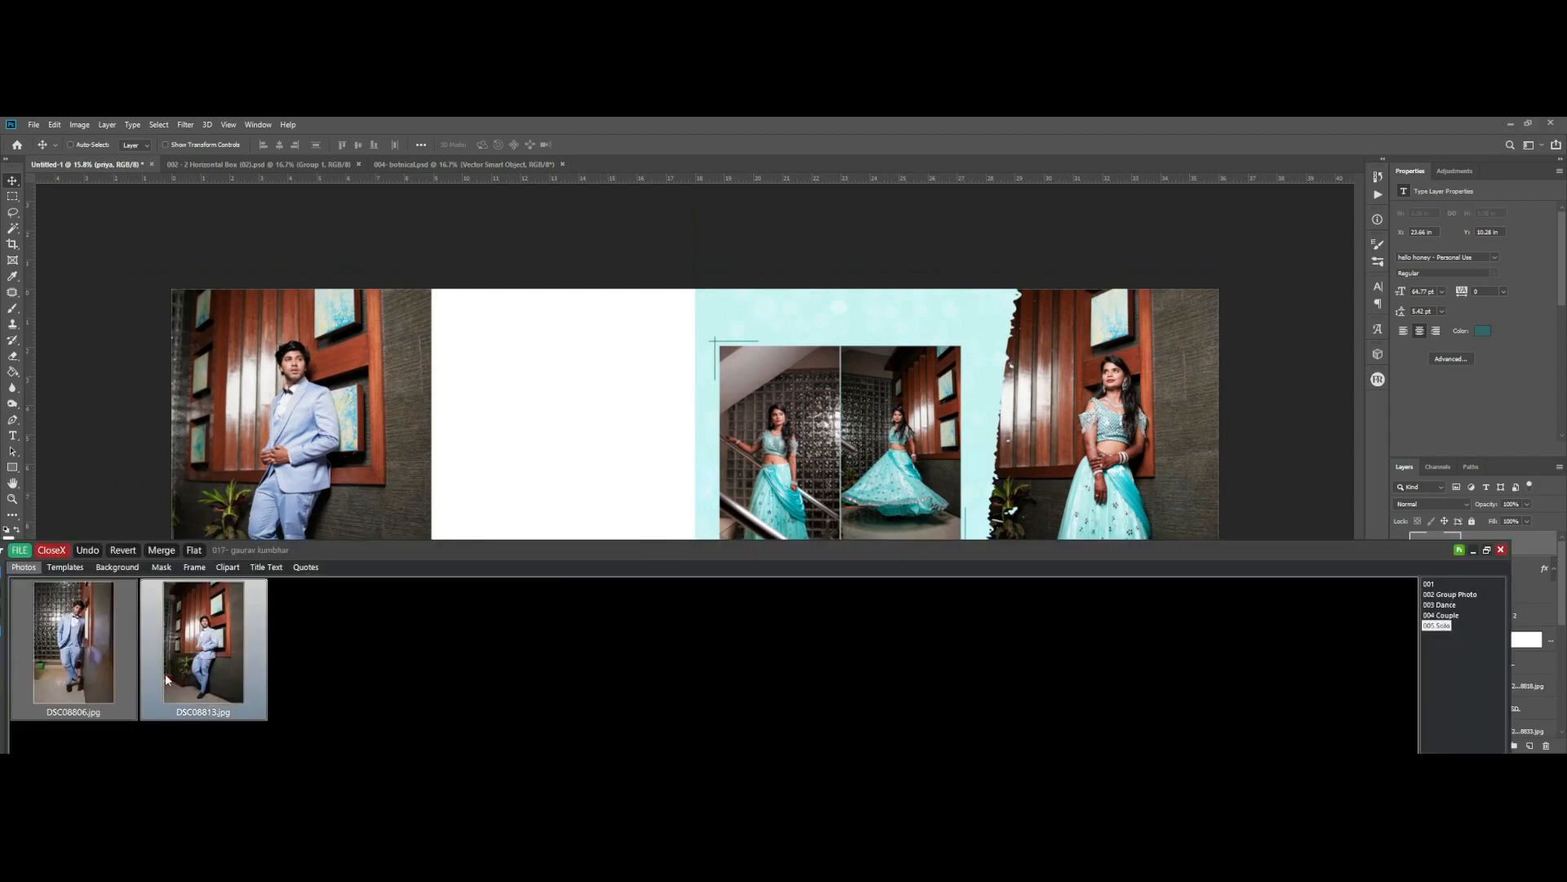
left_click(97, 702)
left_click_drag(414, 533, 489, 473)
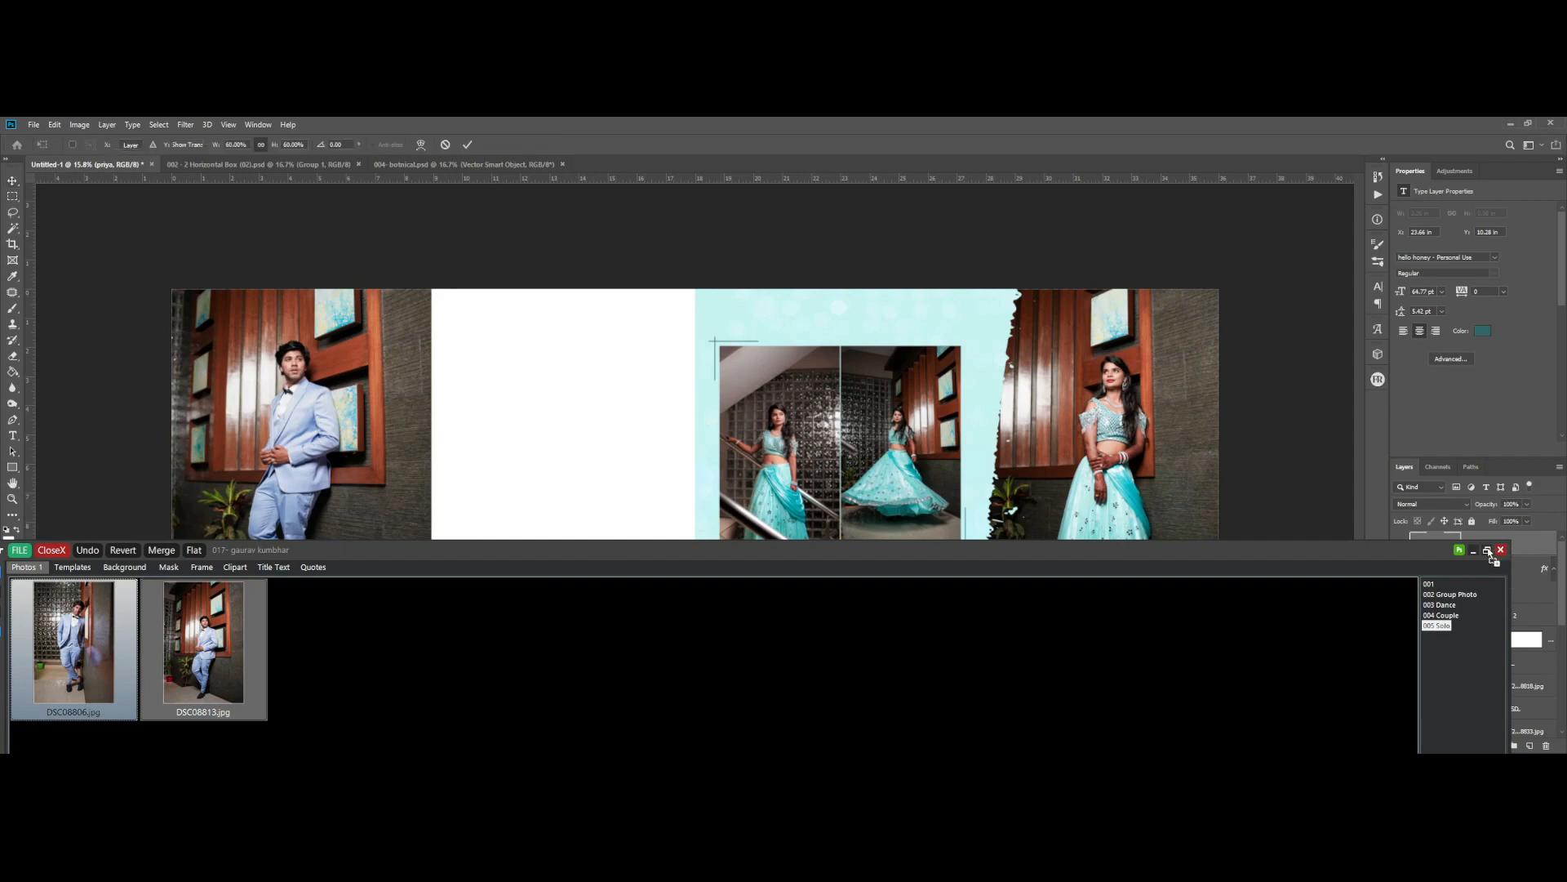
left_click(1474, 550)
key("Return")
- Scale the placed groom photo to about 7 × 10.5 in, flush with the centre fold and the spread's bottom edge
left_click_drag(653, 541, 606, 551)
left_click_drag(599, 548, 601, 549)
key("ctrl+t")
left_click_drag(463, 290, 515, 325)
key("Return")
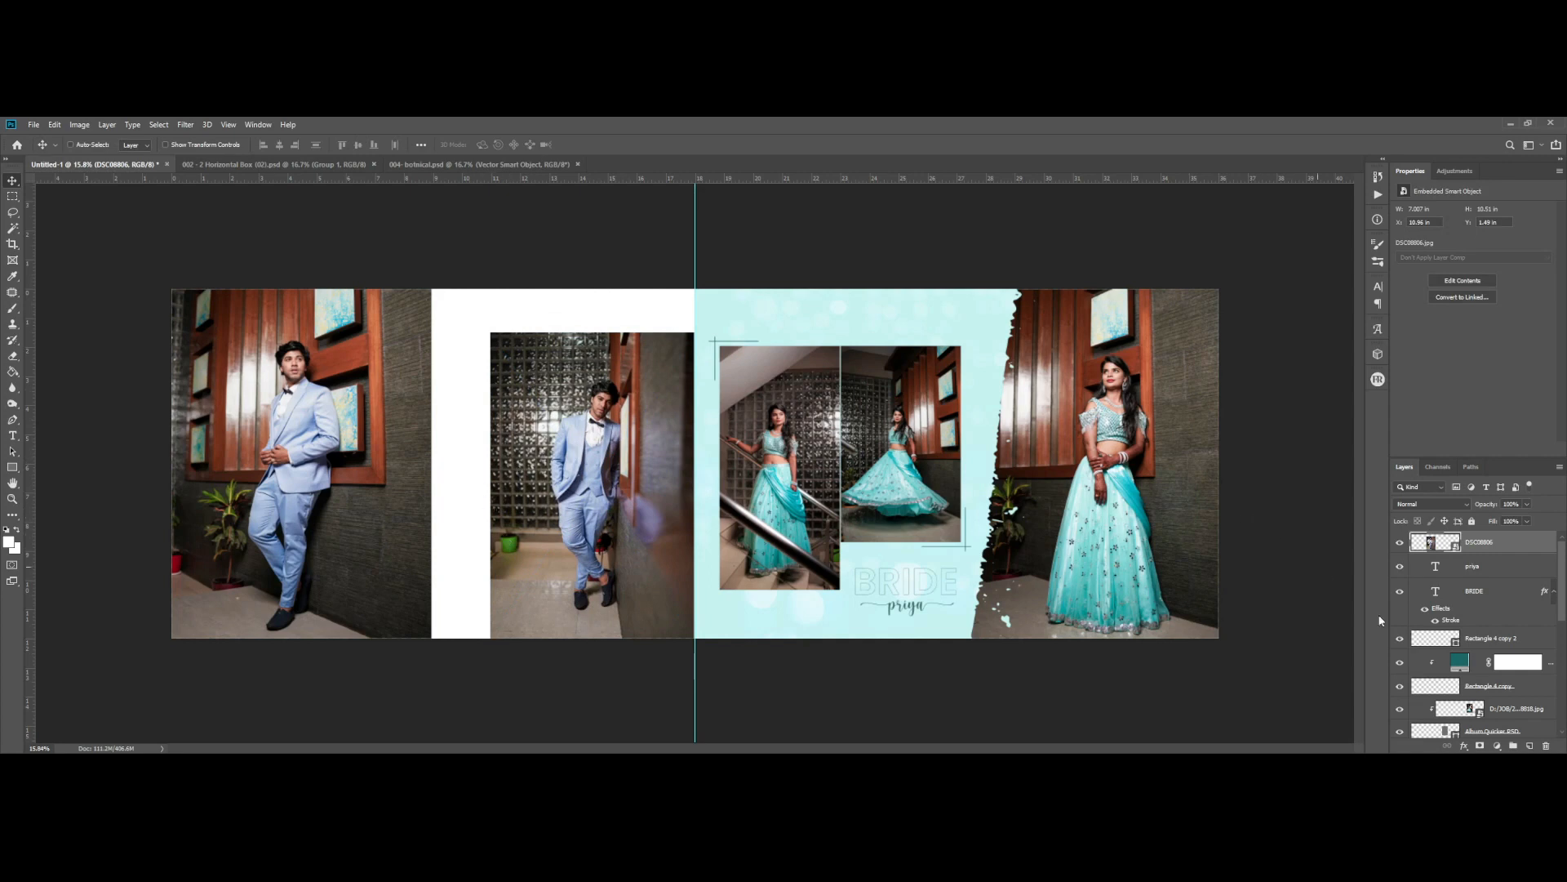
- Draw a square of about 565 px on a new layer and position it across the outer edge of the placed groom photo
left_click(1527, 746)
scroll(651, 568, "up", 2)
key("y")
scroll(467, 522, "up", 2)
key("u")
mouse_move(407, 422)
left_mouse_down()
mouse_move(447, 523)
mouse_move(487, 530)
left_mouse_up()
key("v")
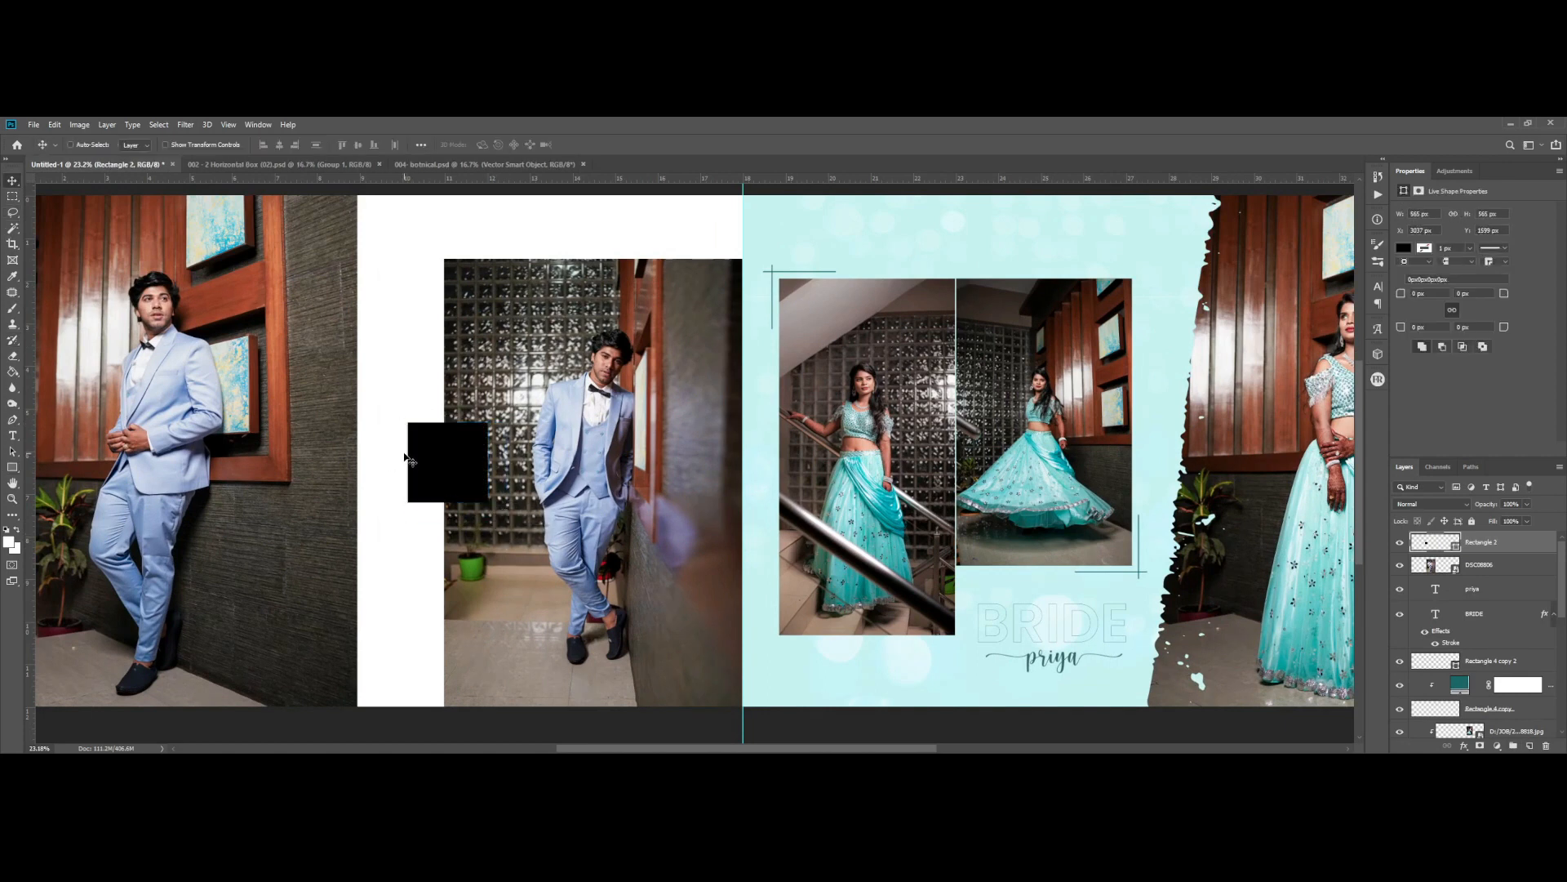
left_click_drag(453, 473, 446, 474)
scroll(463, 490, "down", 2)
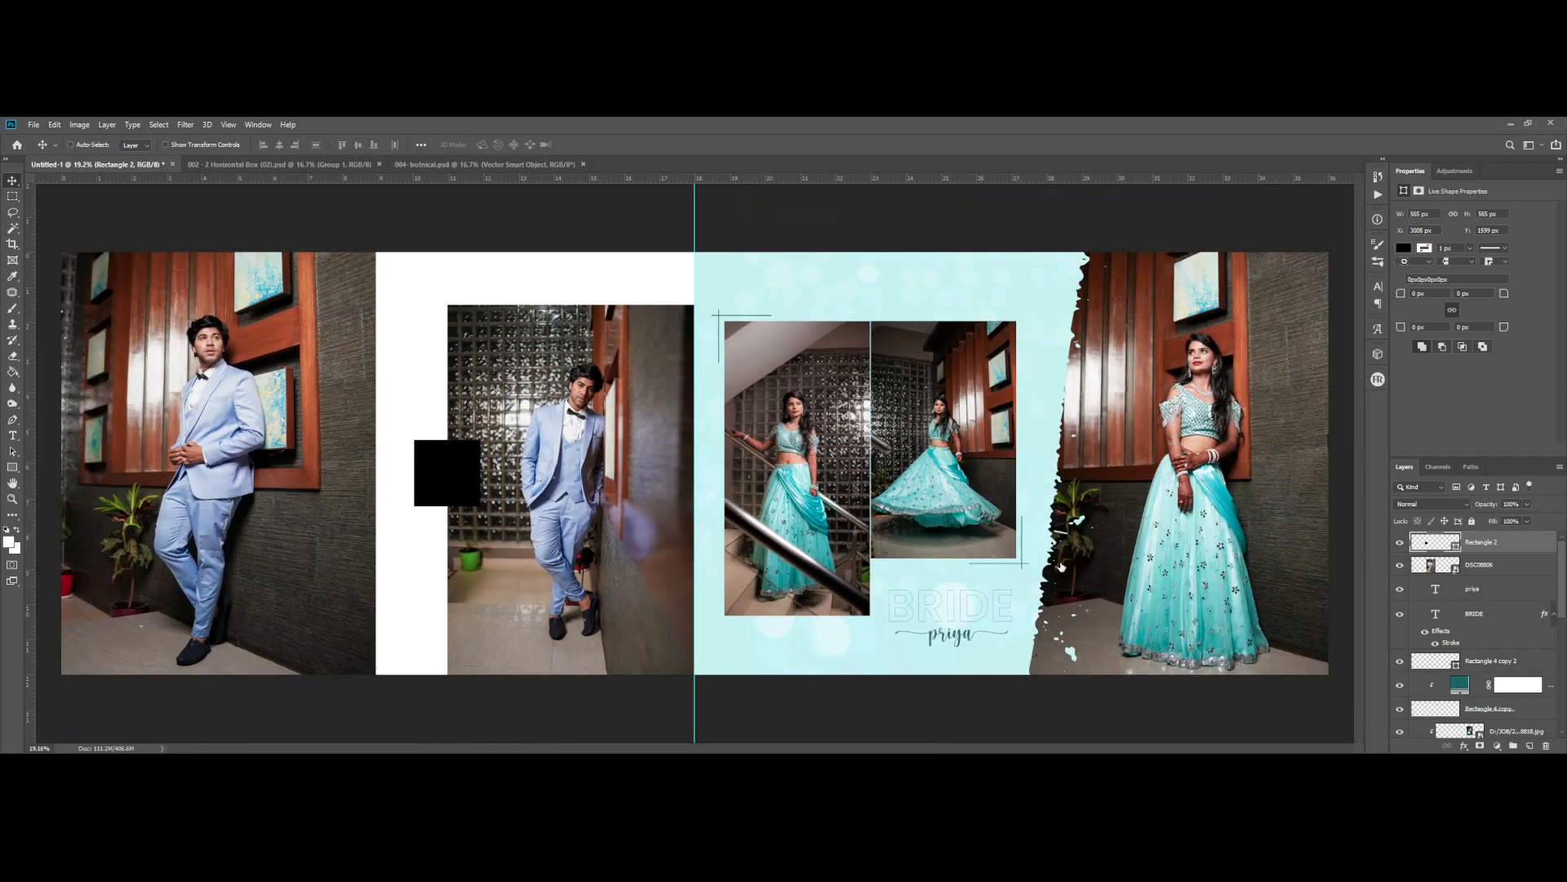
- Set the square's fill to warm grey-brown #7d6f64, starting from colours sampled in the photos
left_click(814, 632)
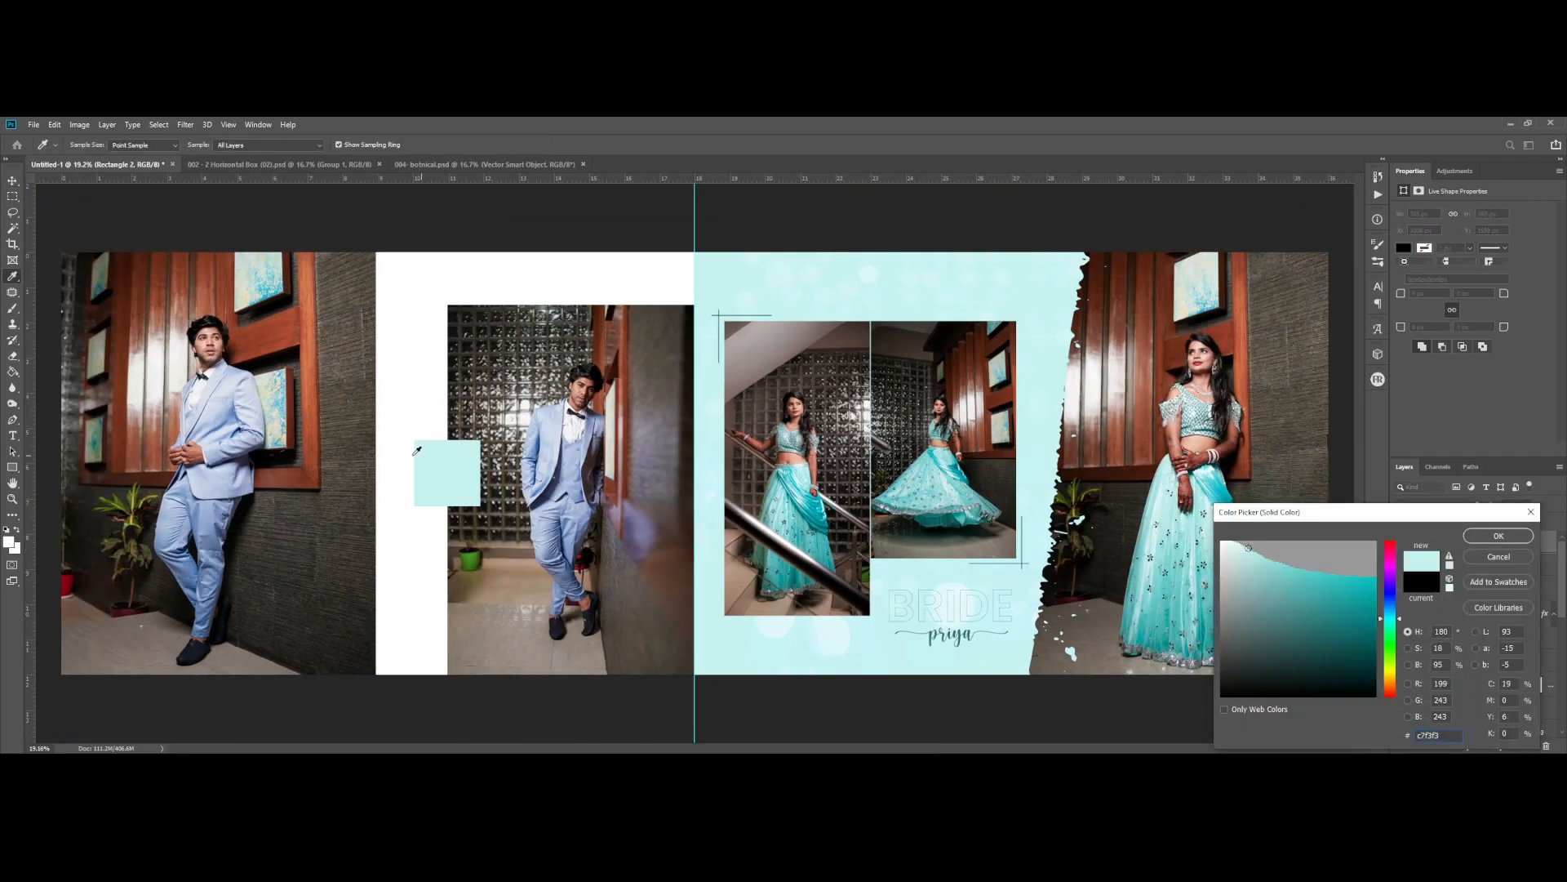
left_click(353, 529)
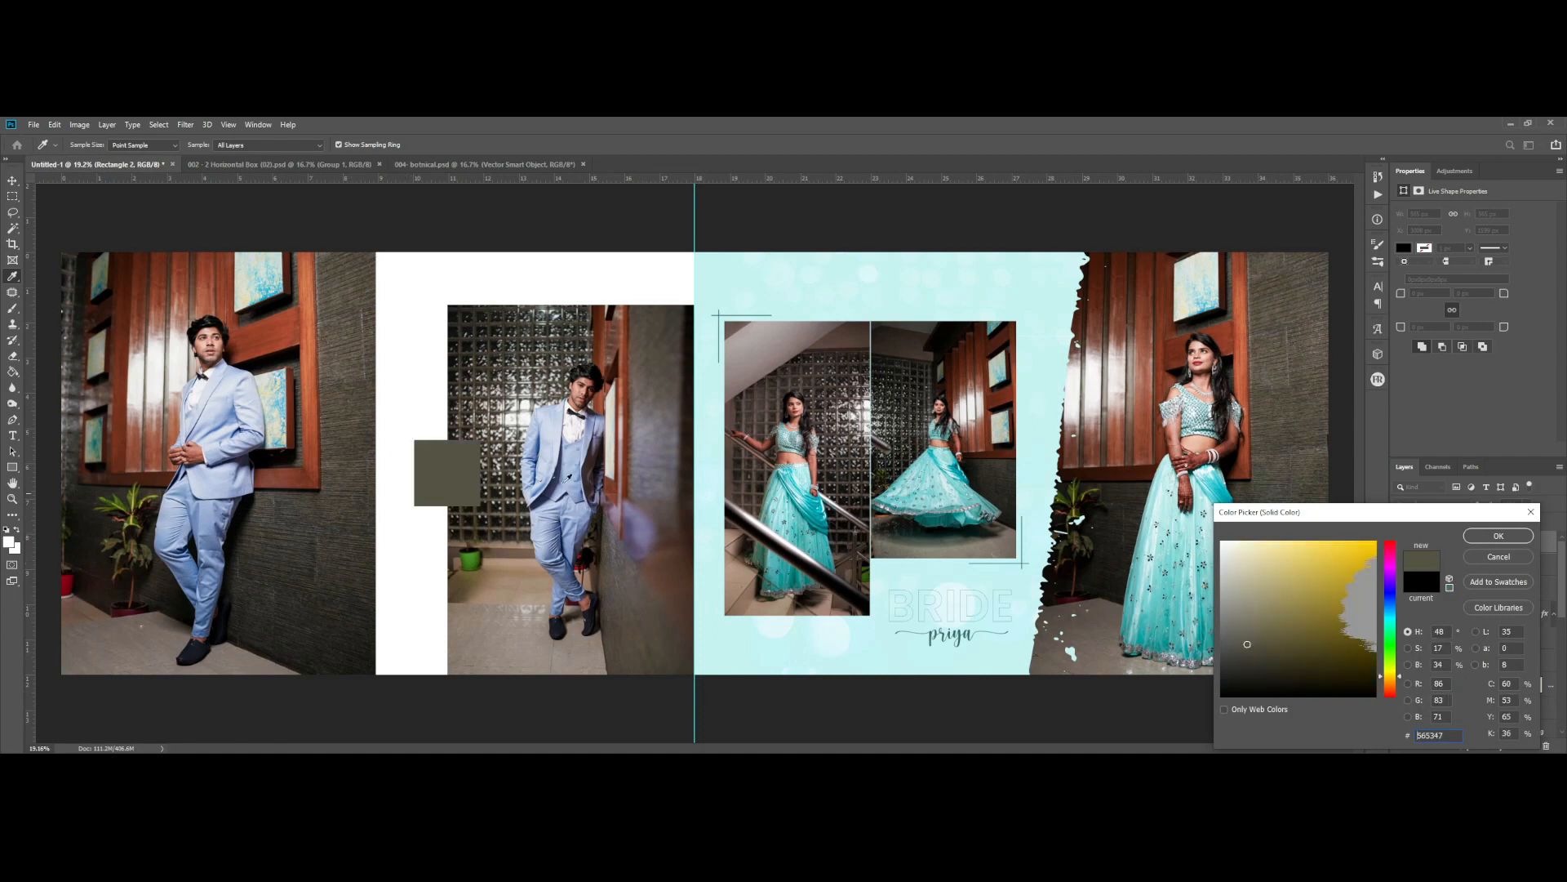
left_click(561, 538)
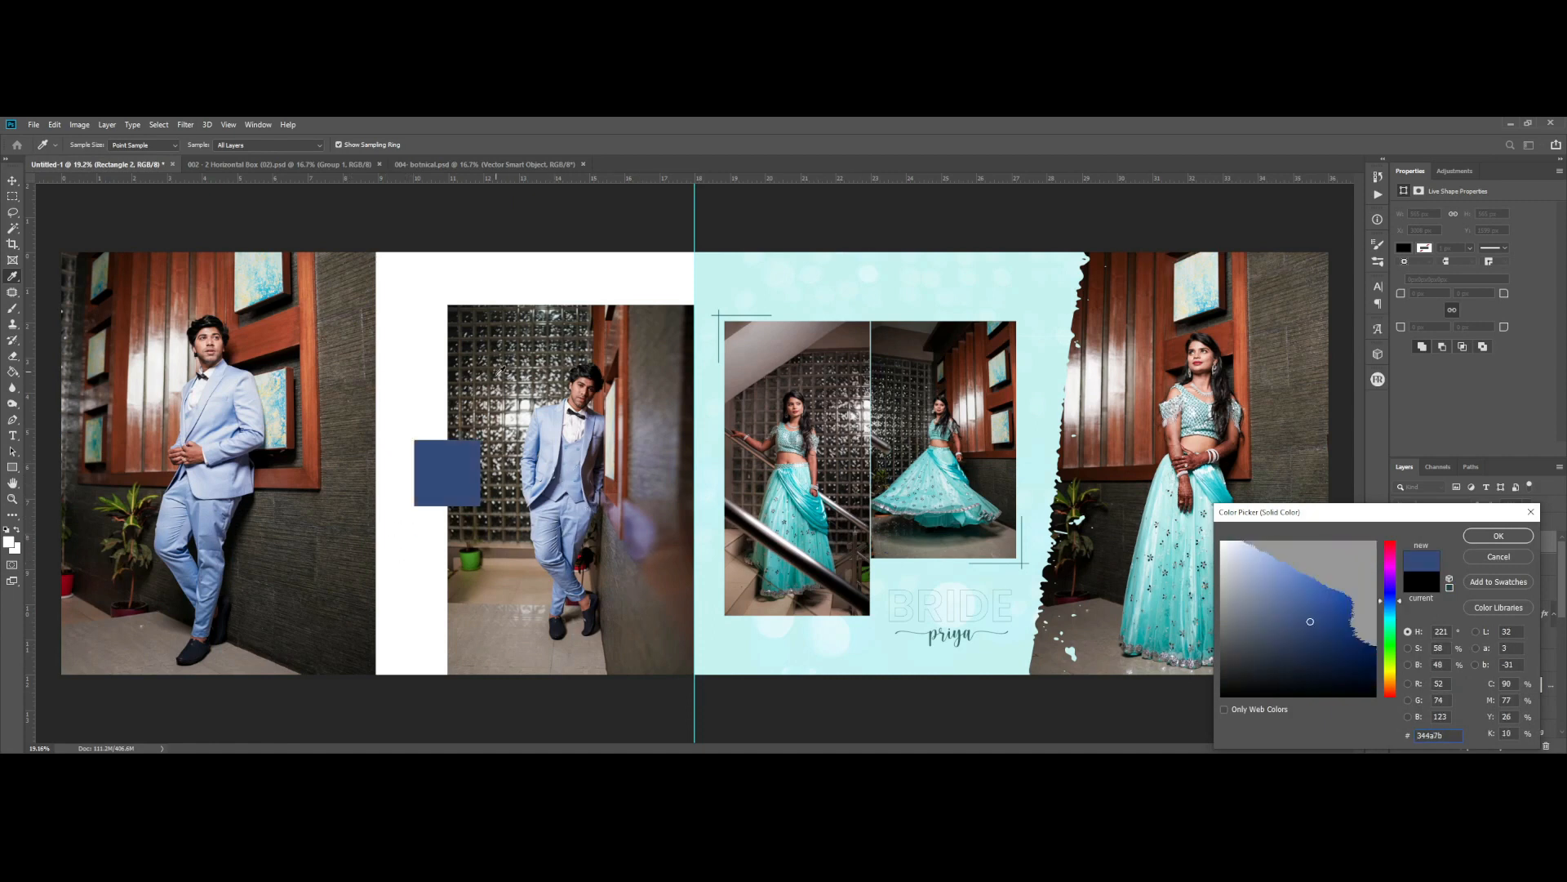
left_click(471, 418)
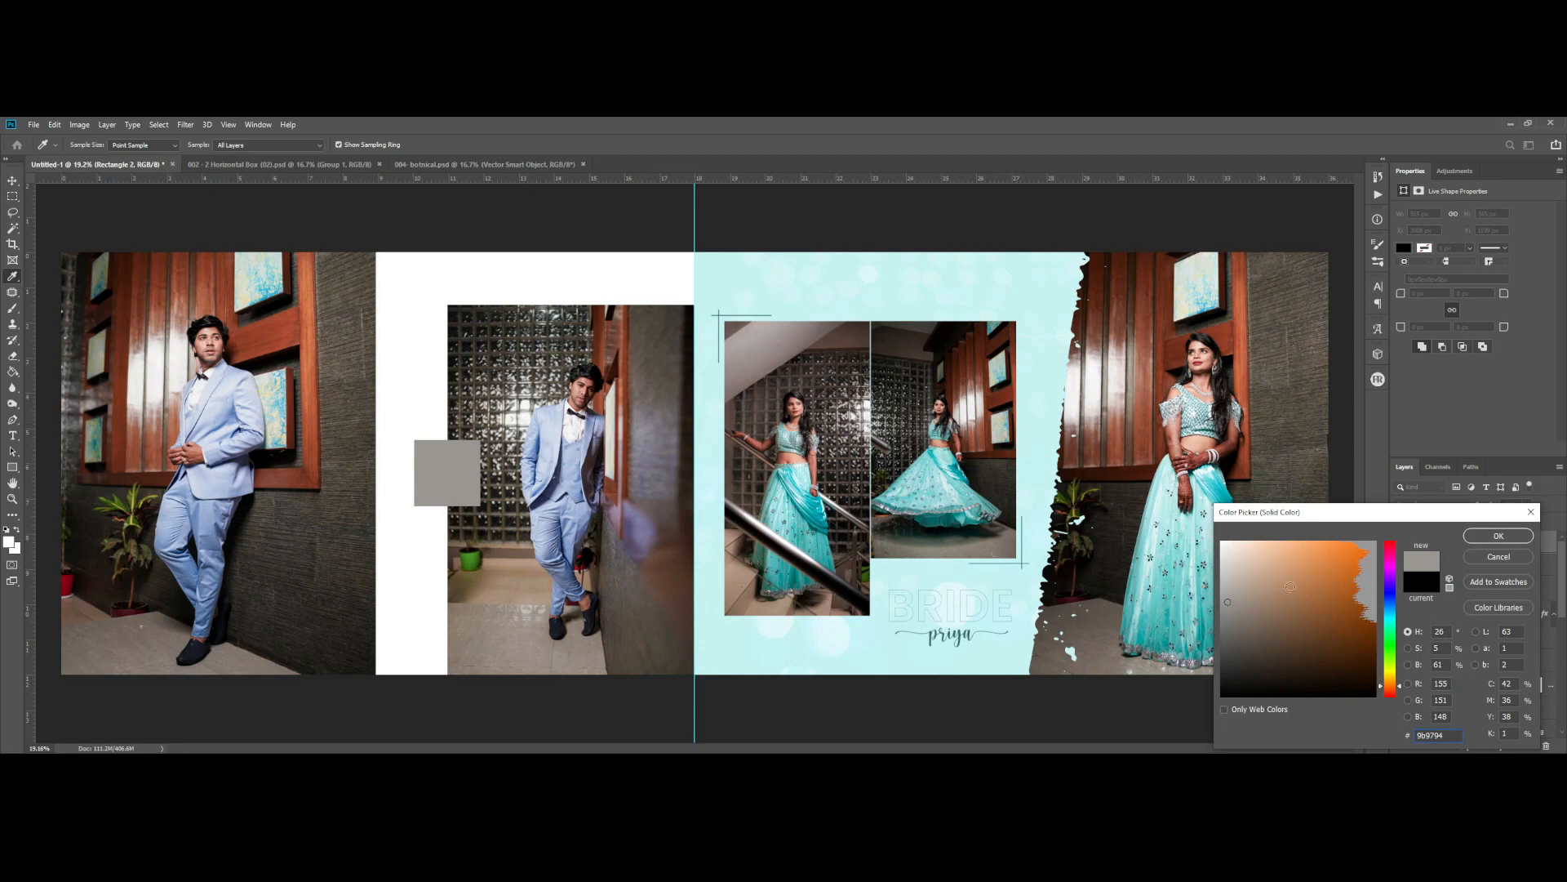
left_click_drag(1228, 603, 1251, 619)
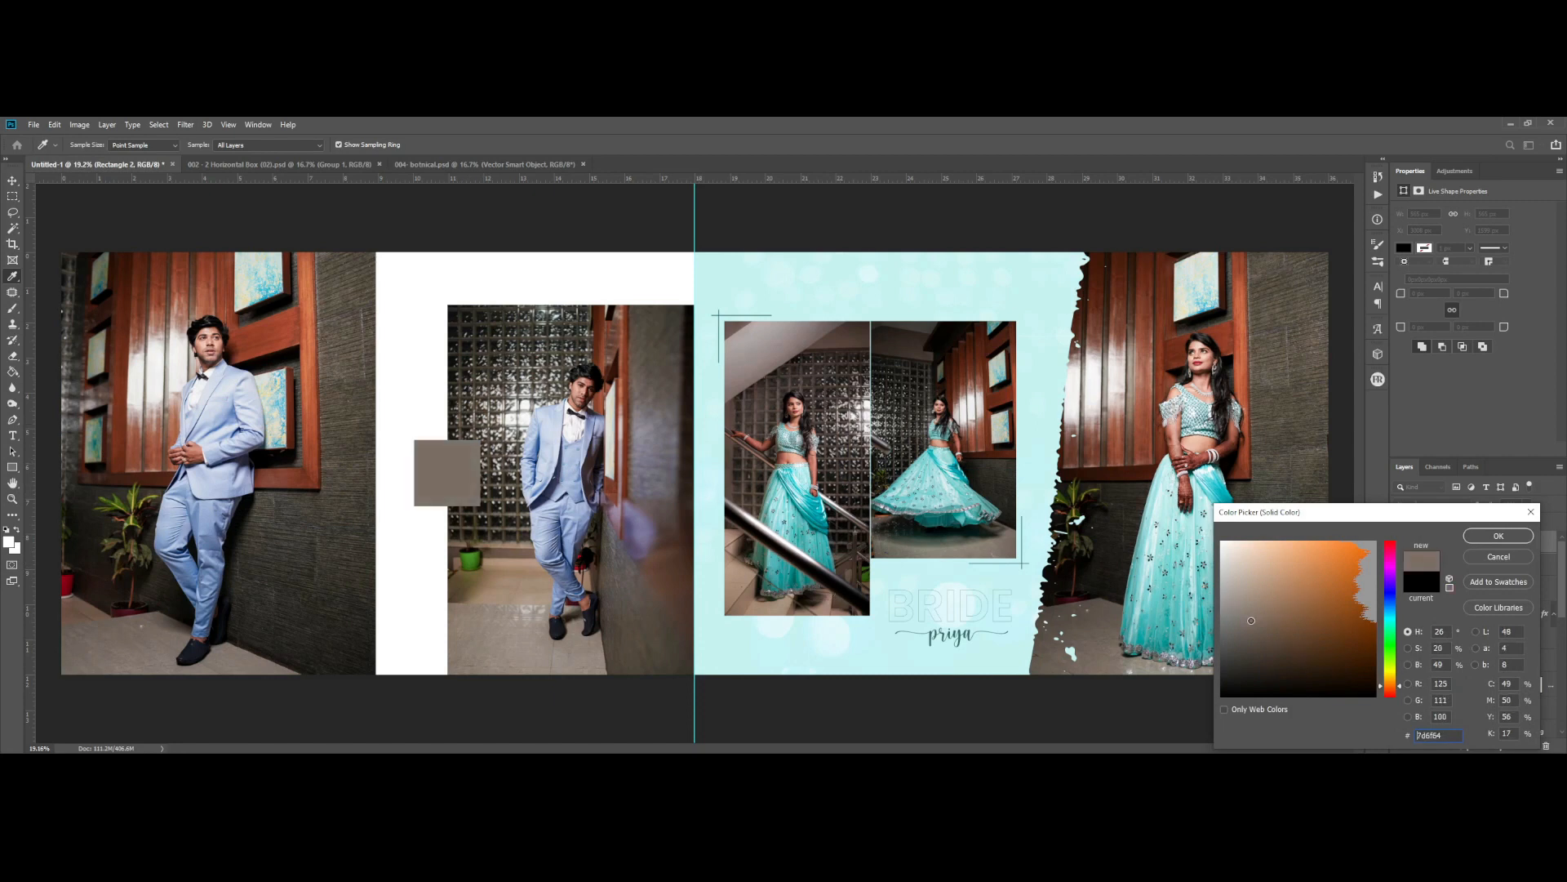
left_click(1497, 535)
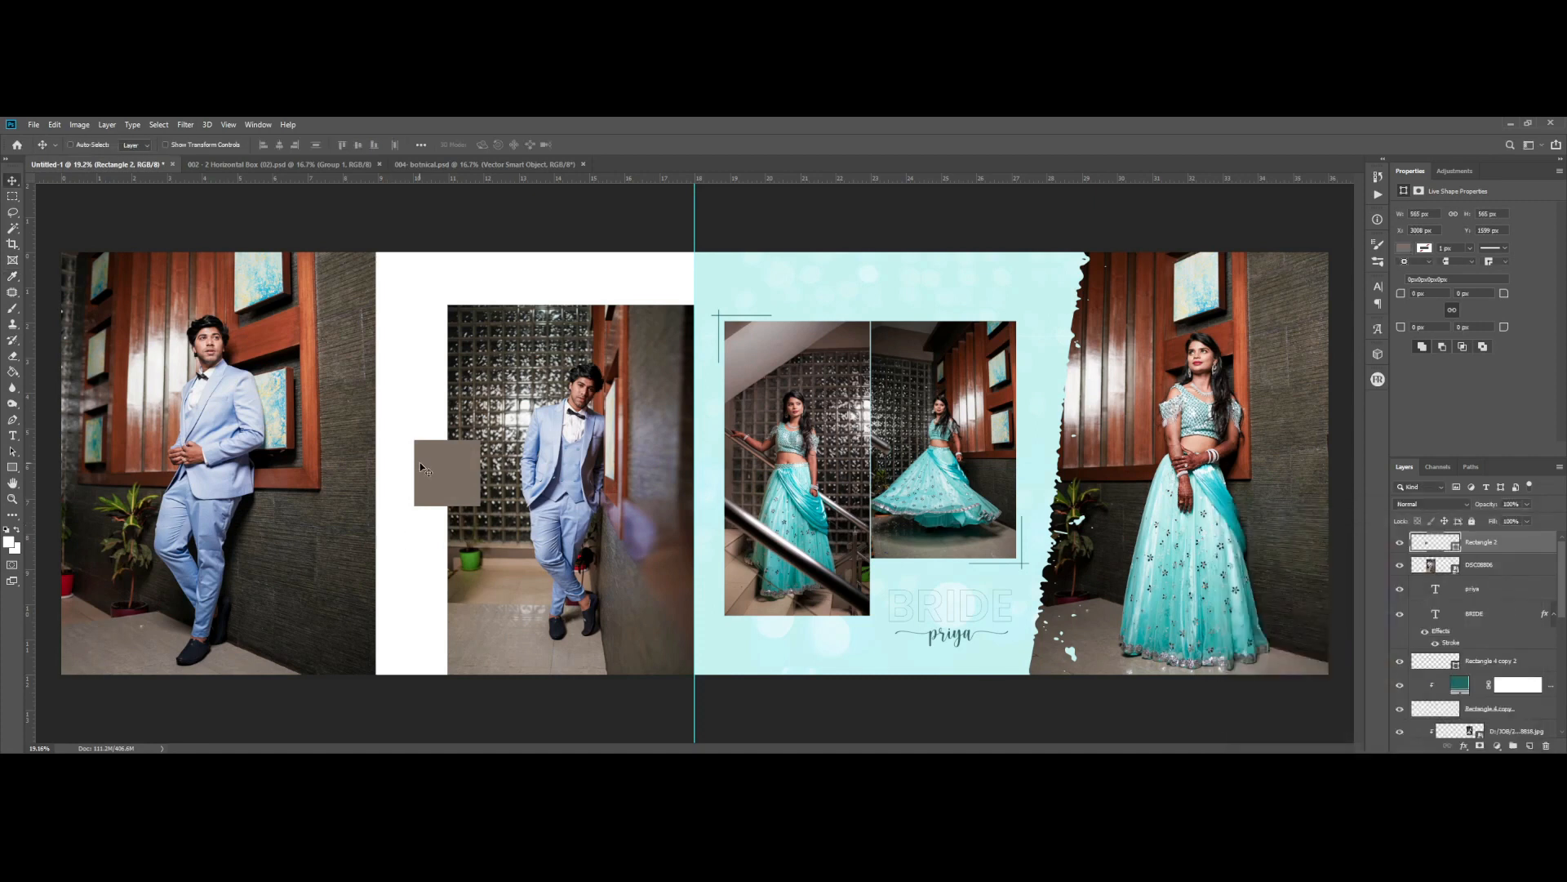
- Duplicate the BRIDE title and the bride's name text together onto the brown square
scroll(422, 462, "up", 4)
scroll(1035, 569, "down", 1)
right_click(1111, 653)
left_click(1132, 690)
right_click(1132, 614)
left_click(1163, 633)
left_click_drag(1158, 633, 586, 512)
scroll(555, 481, "up", 2)
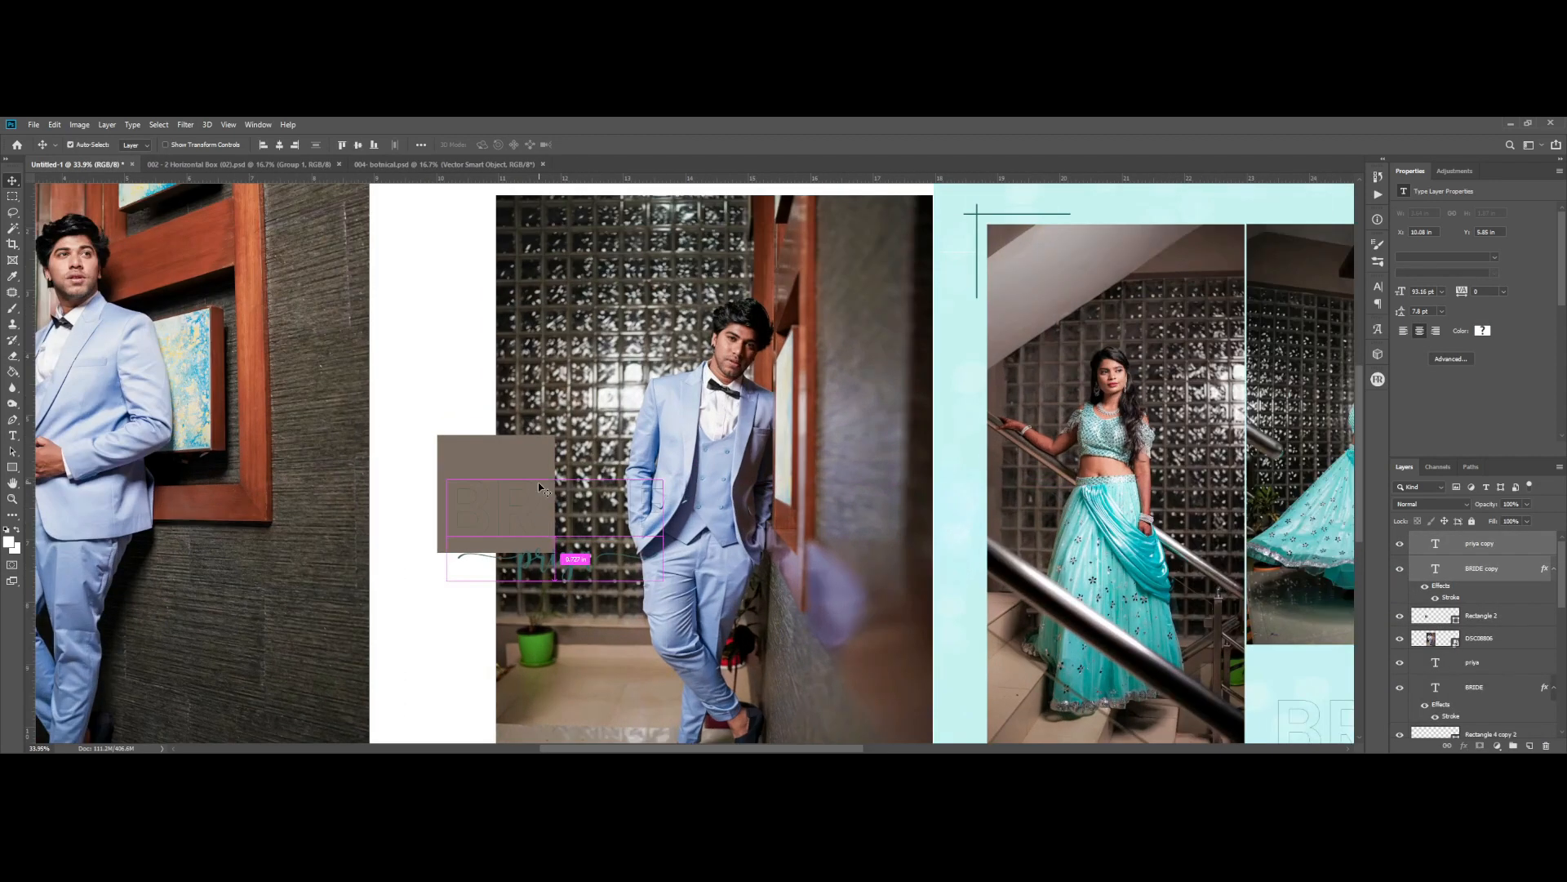
- Scale the duplicated title and name down to fit within the brown square and centre them on it
key("ctrl+t")
left_click_drag(447, 479, 496, 504)
key("Return")
left_click_drag(574, 538, 668, 504)
scroll(619, 489, "up", 1)
key("ctrl+t")
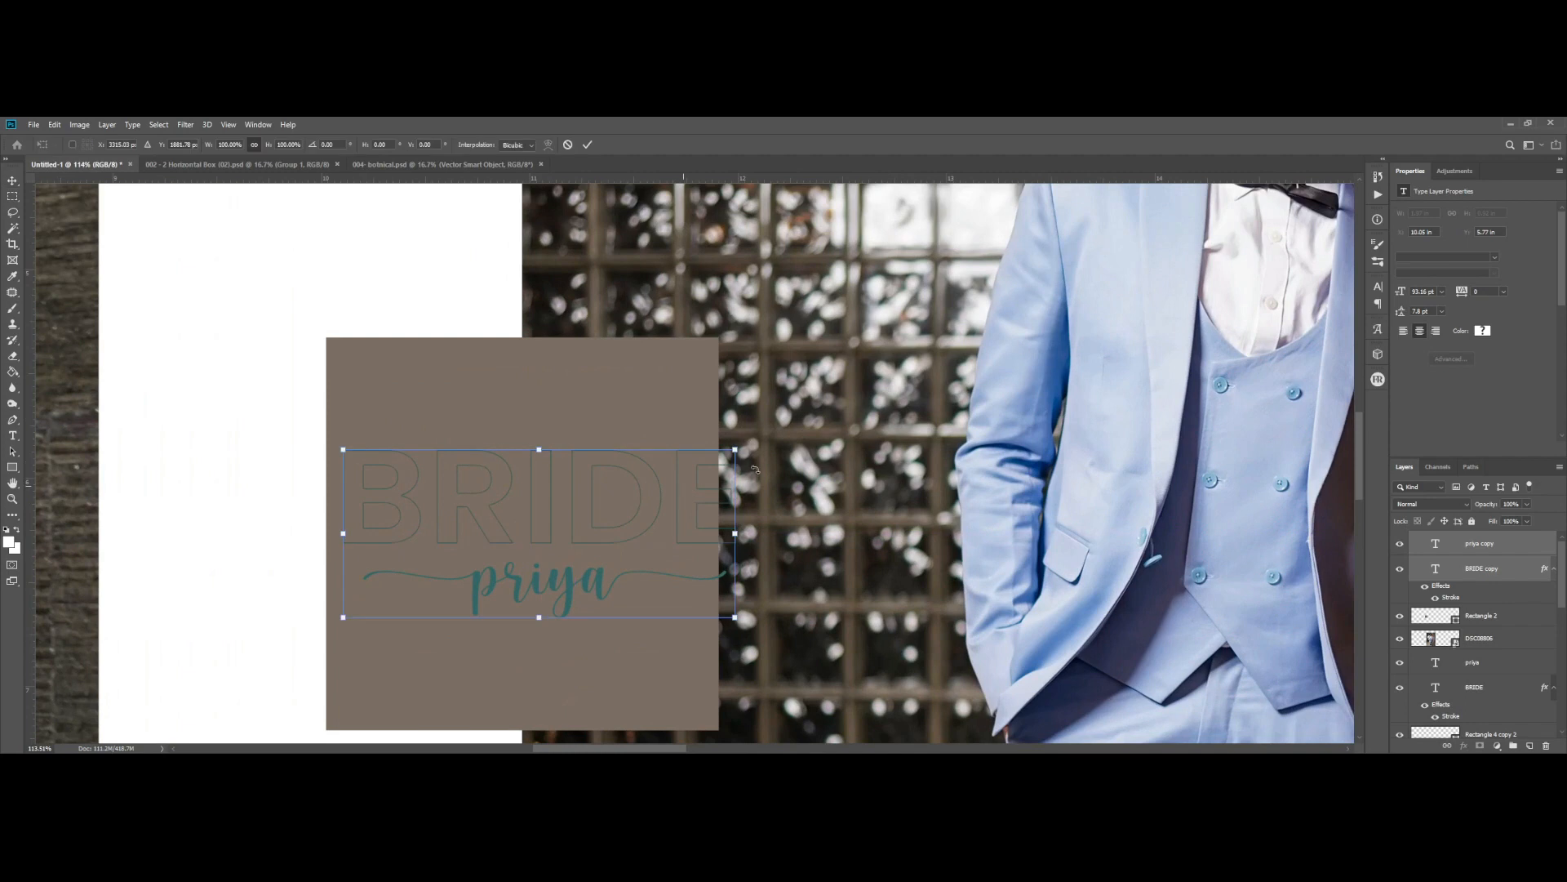
left_click_drag(709, 452, 700, 453)
key("Return")
left_click_drag(648, 511, 649, 534)
- Replace the duplicated BRIDE title text with GROOM in capitals
key("t")
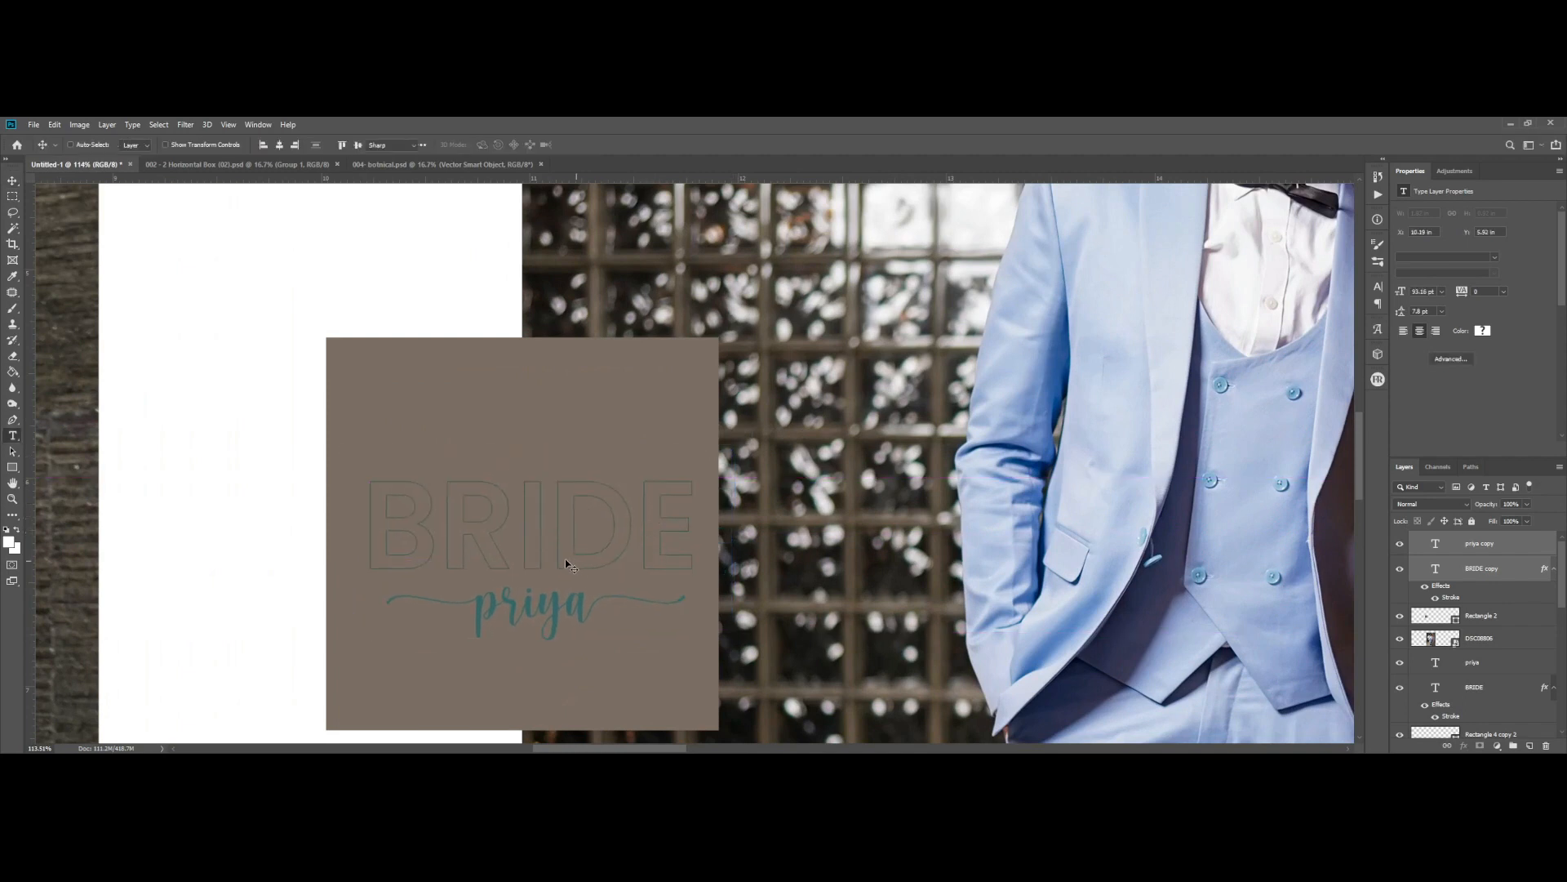
left_click(550, 530)
key("ctrl+a")
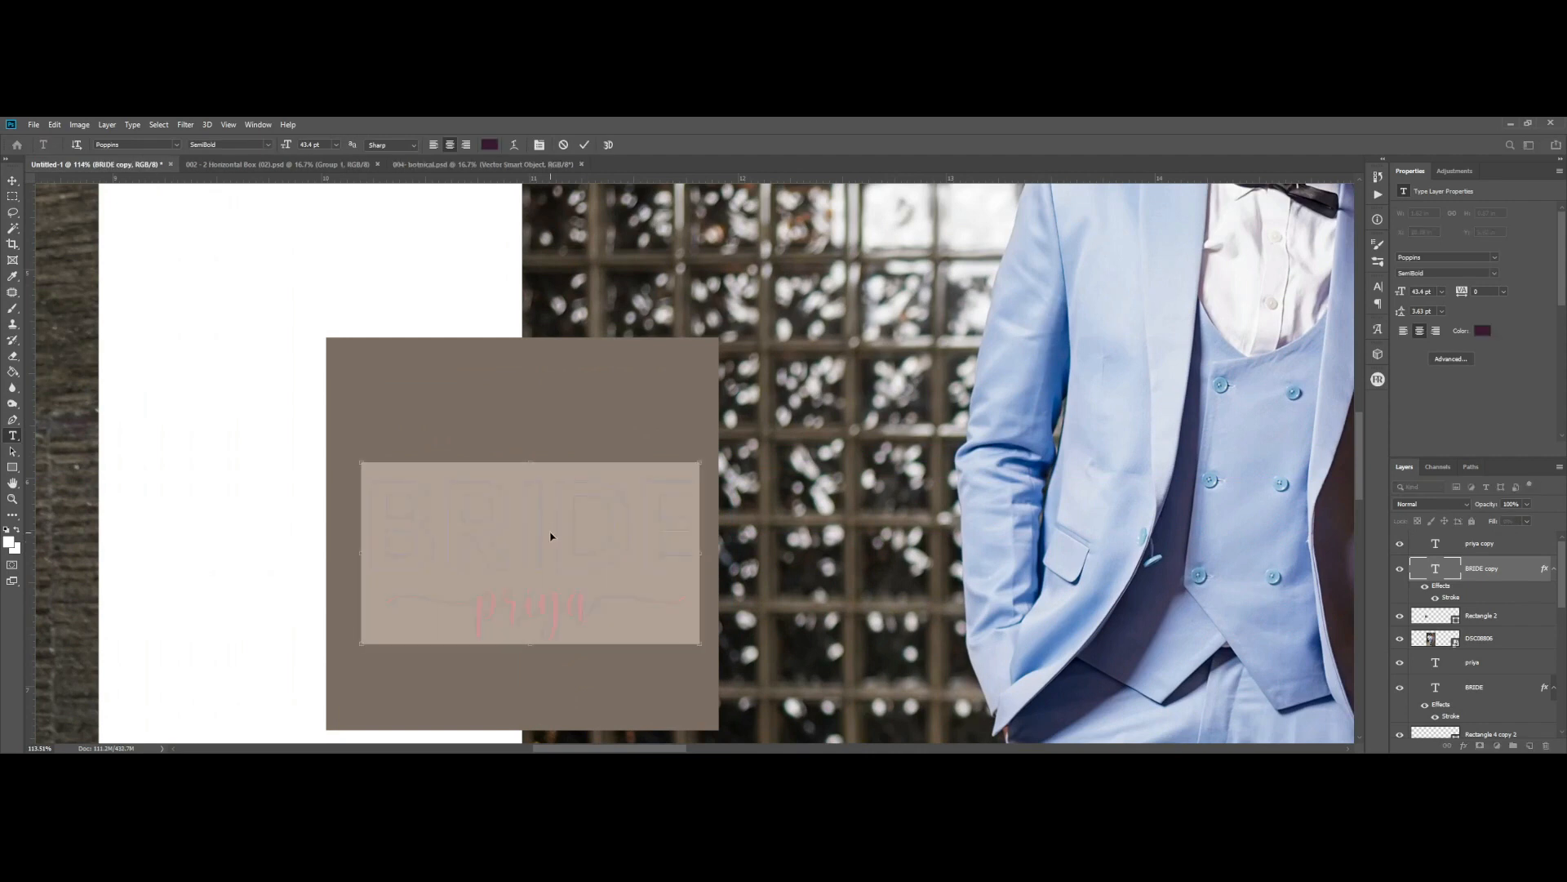
type("gr")
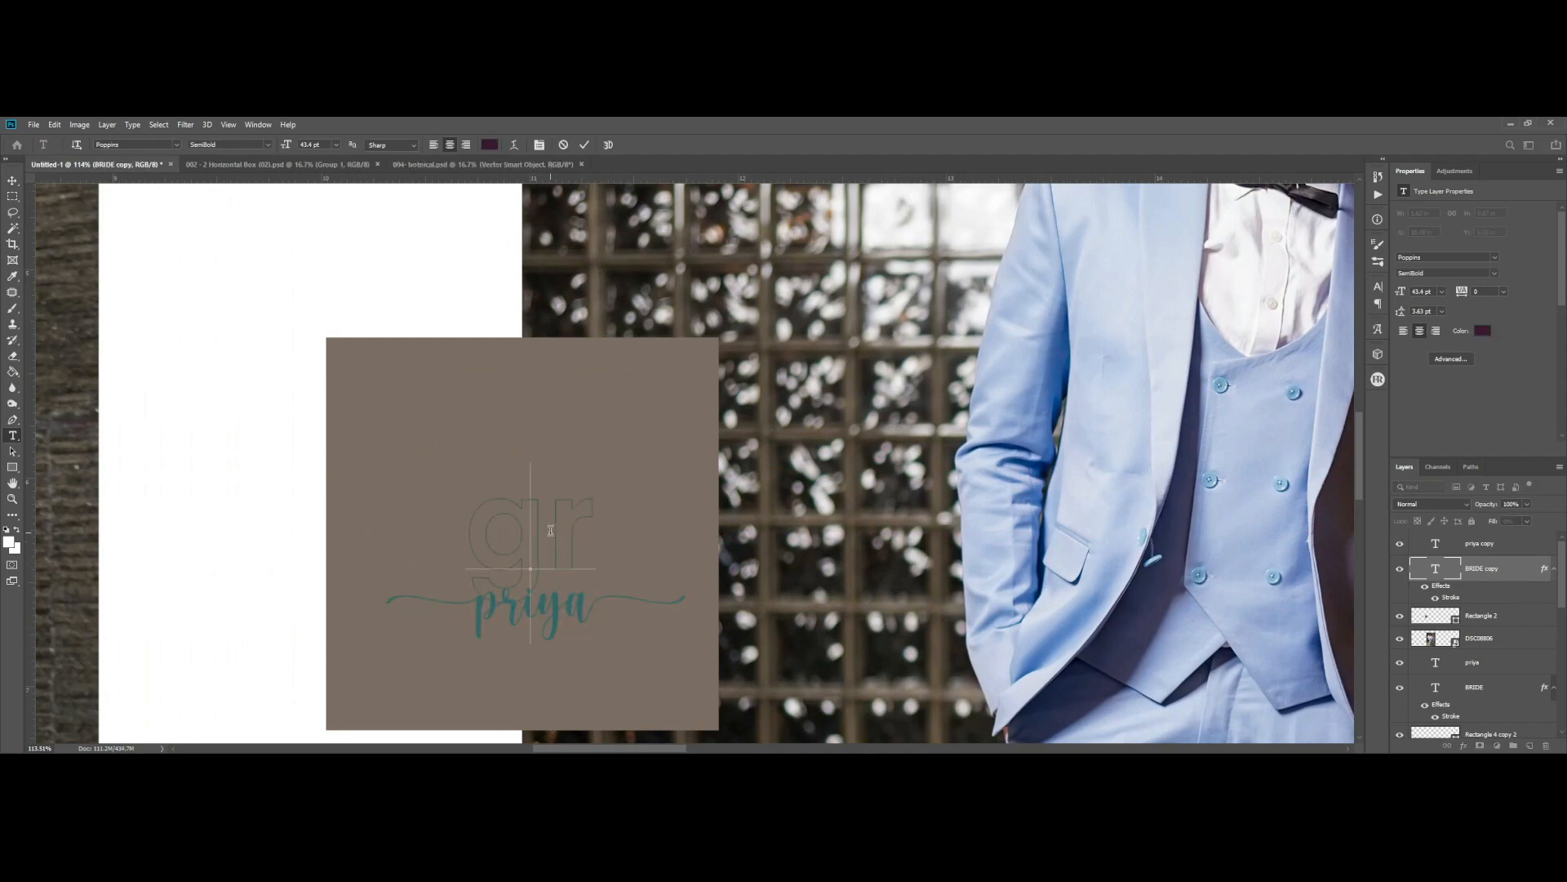
type("GROOM")
key("ctrl+Return")
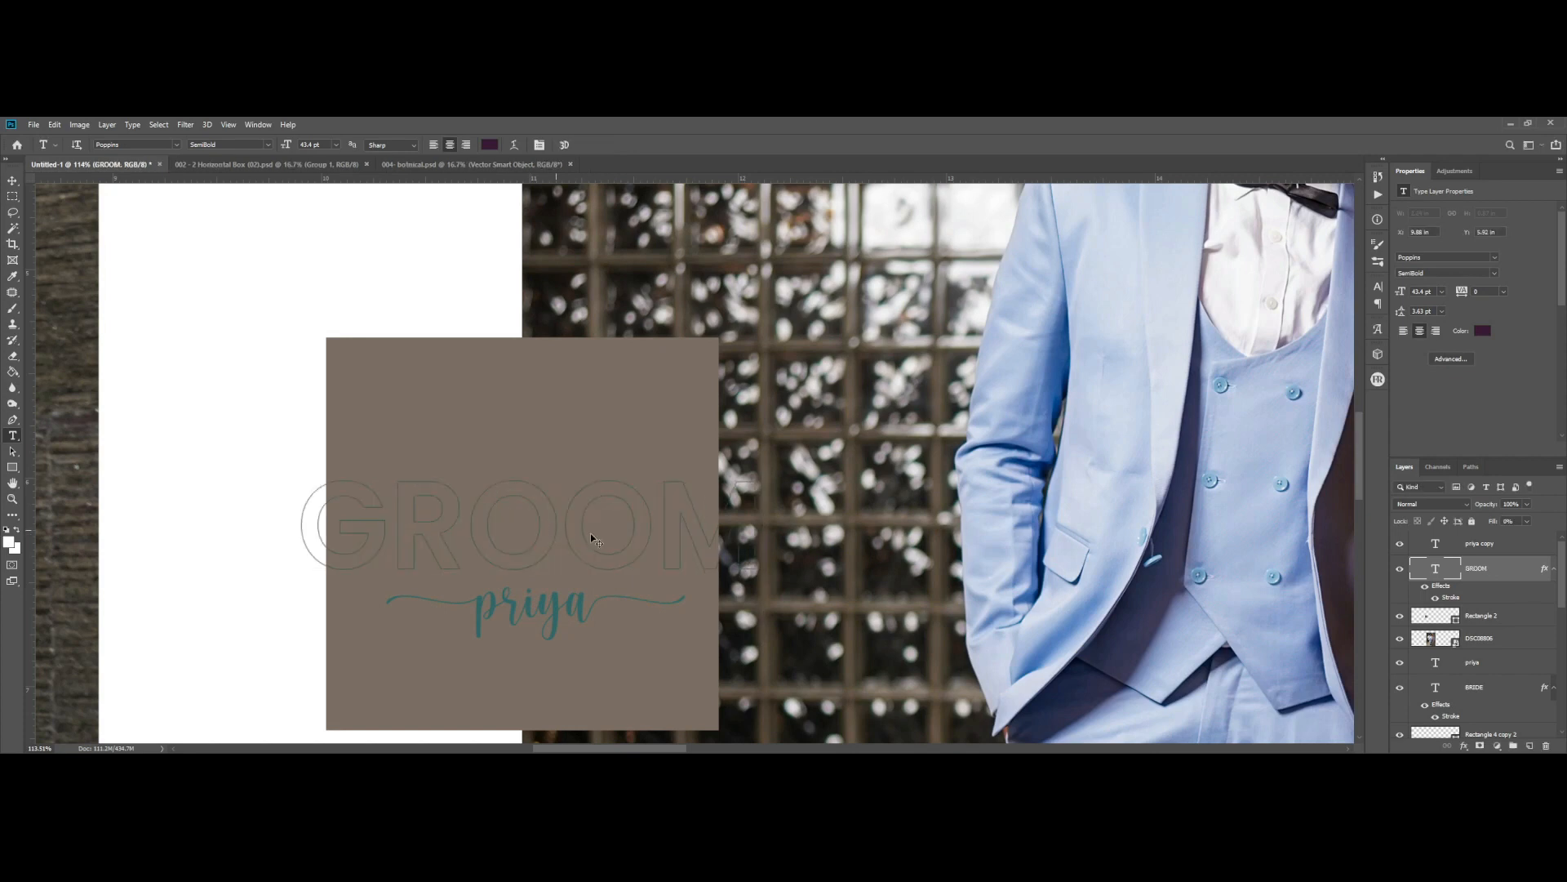
- Scale the GROOM title down to fit inside the brown square and position it above the name
key("ctrl+t")
left_click_drag(299, 462, 372, 491)
key("Return")
key("v")
left_click_drag(507, 511, 504, 505)
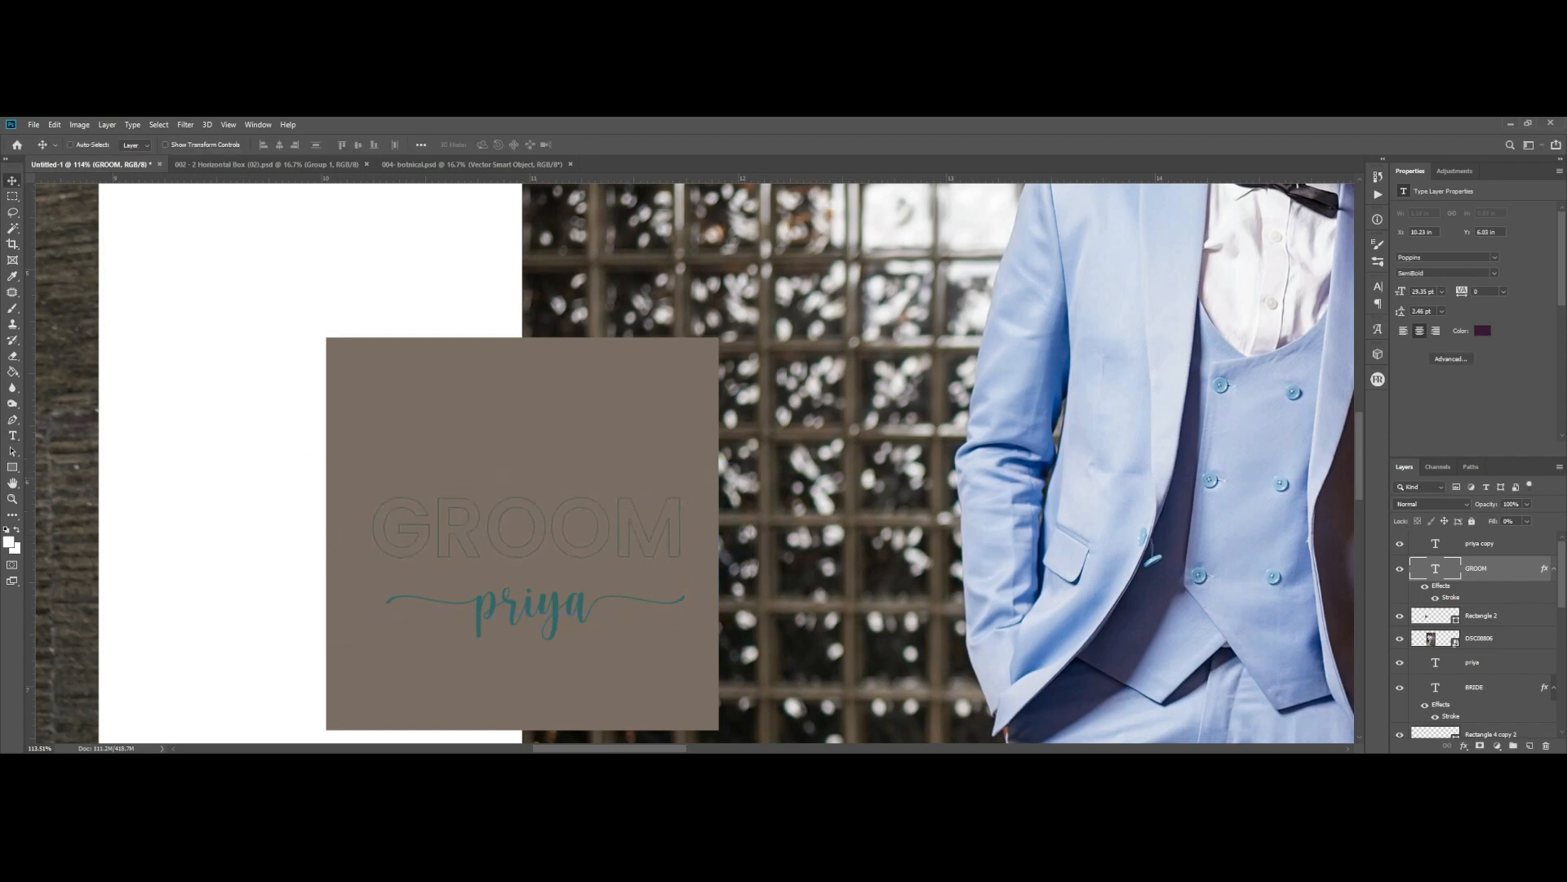
- Change the GROOM title's outline stroke colour to white
double_click(1449, 596)
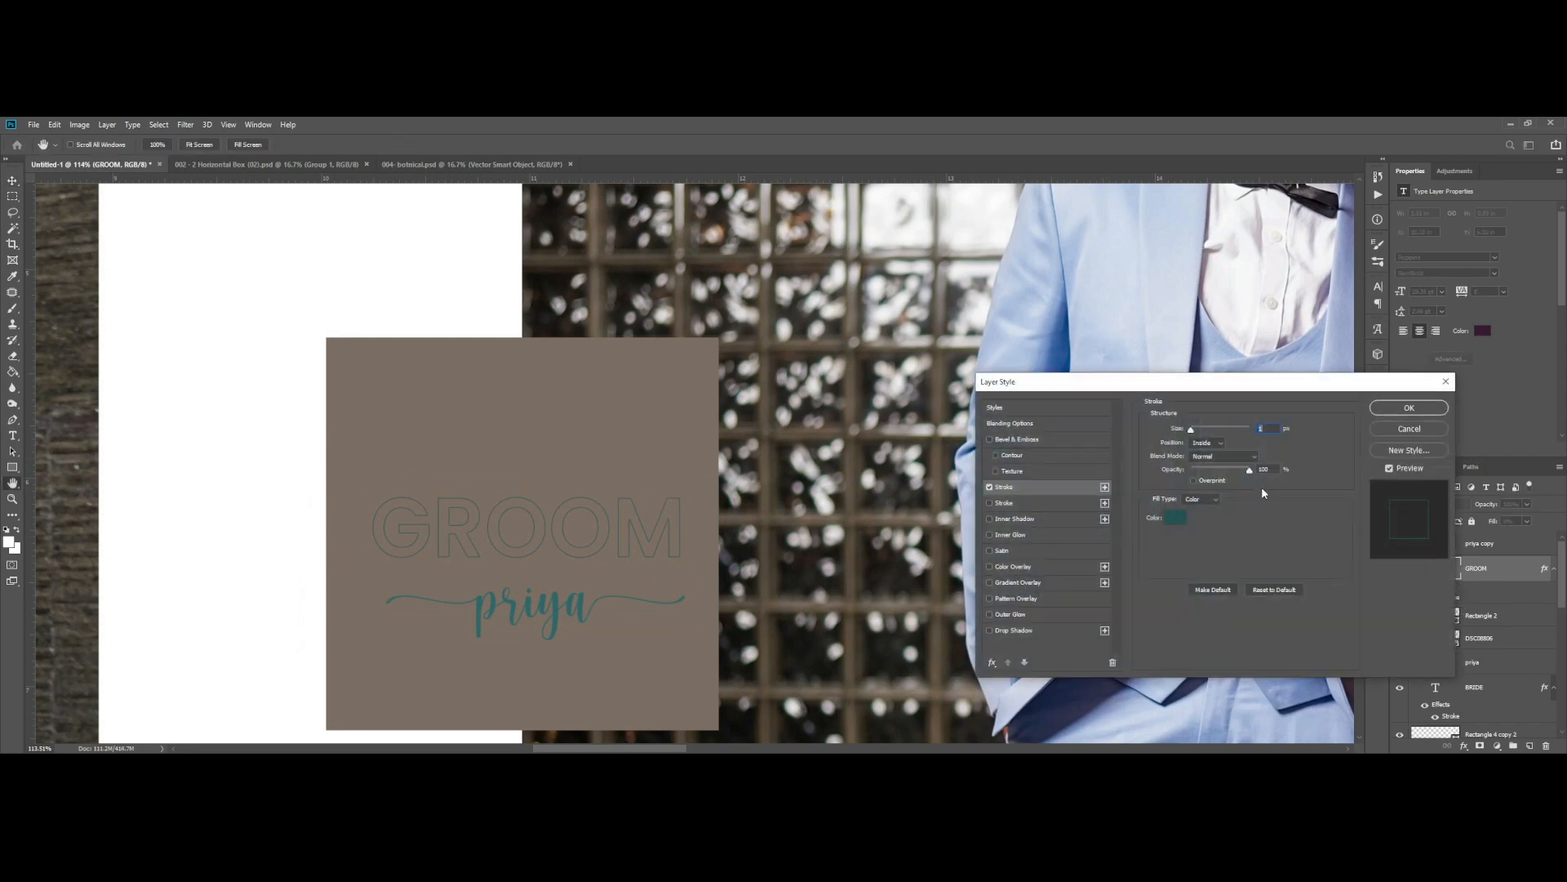
left_click(1172, 524)
left_click(619, 409)
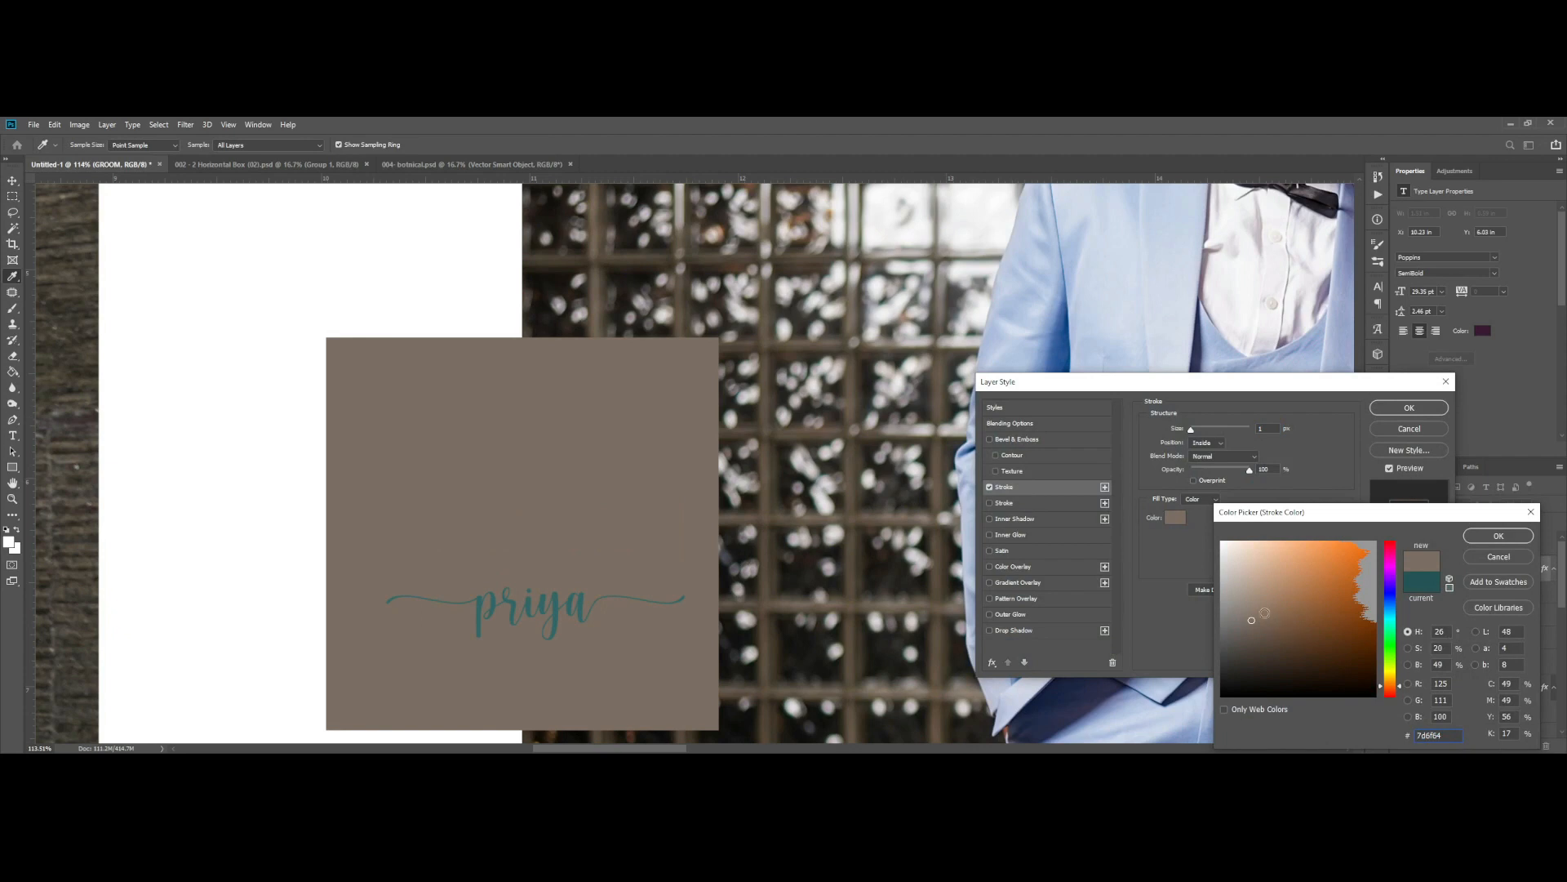
left_click(1277, 540)
mouse_move(1275, 556)
left_mouse_down()
mouse_move(1290, 577)
mouse_move(1285, 558)
mouse_move(1206, 527)
left_mouse_up()
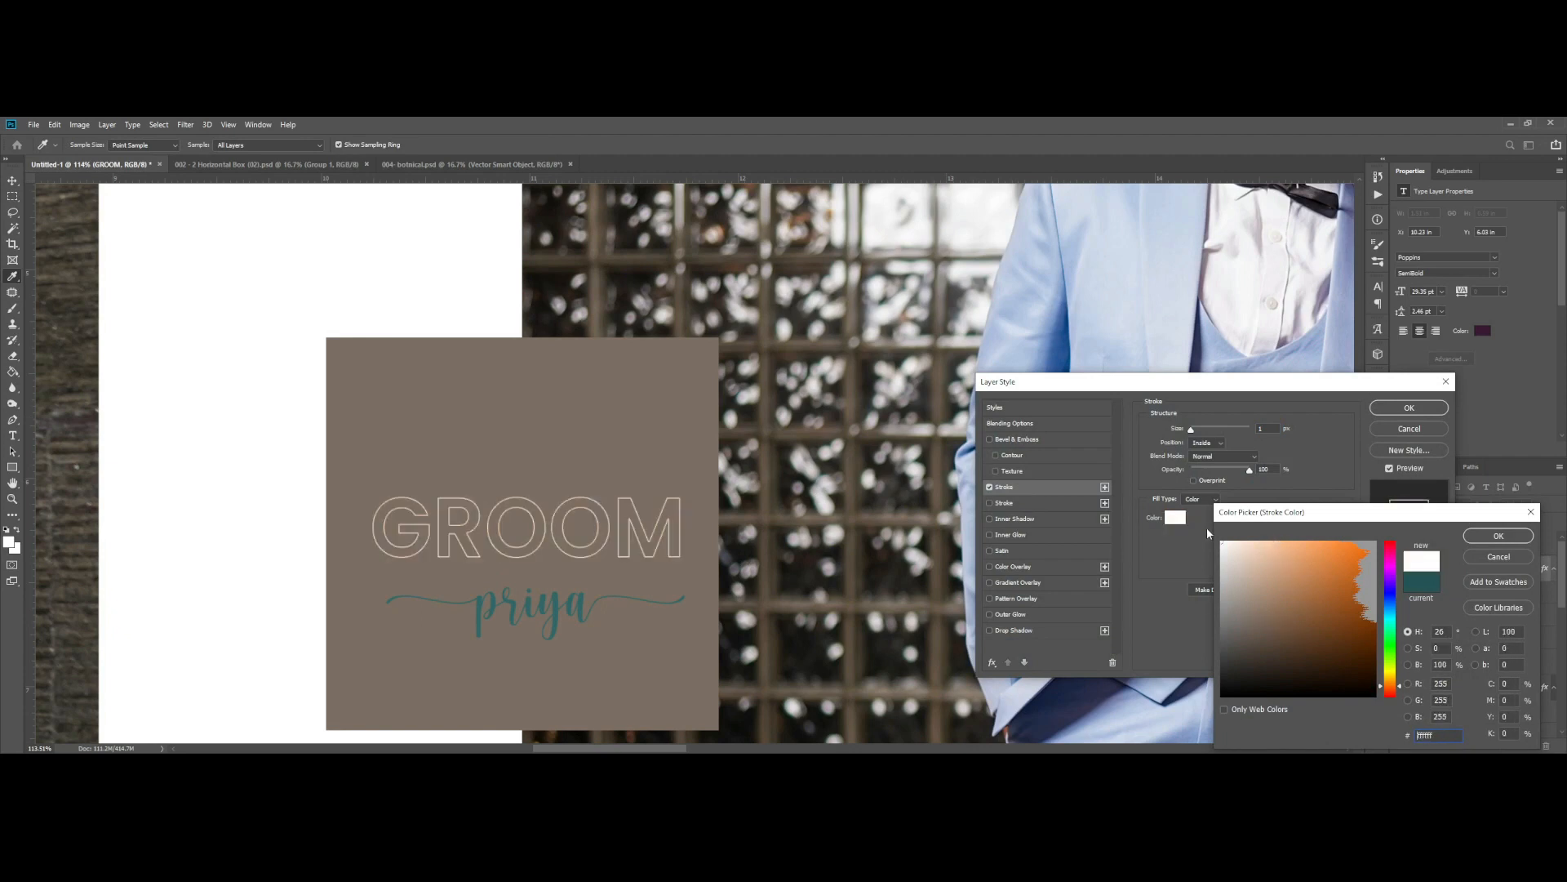
key("Return")
key("Return")
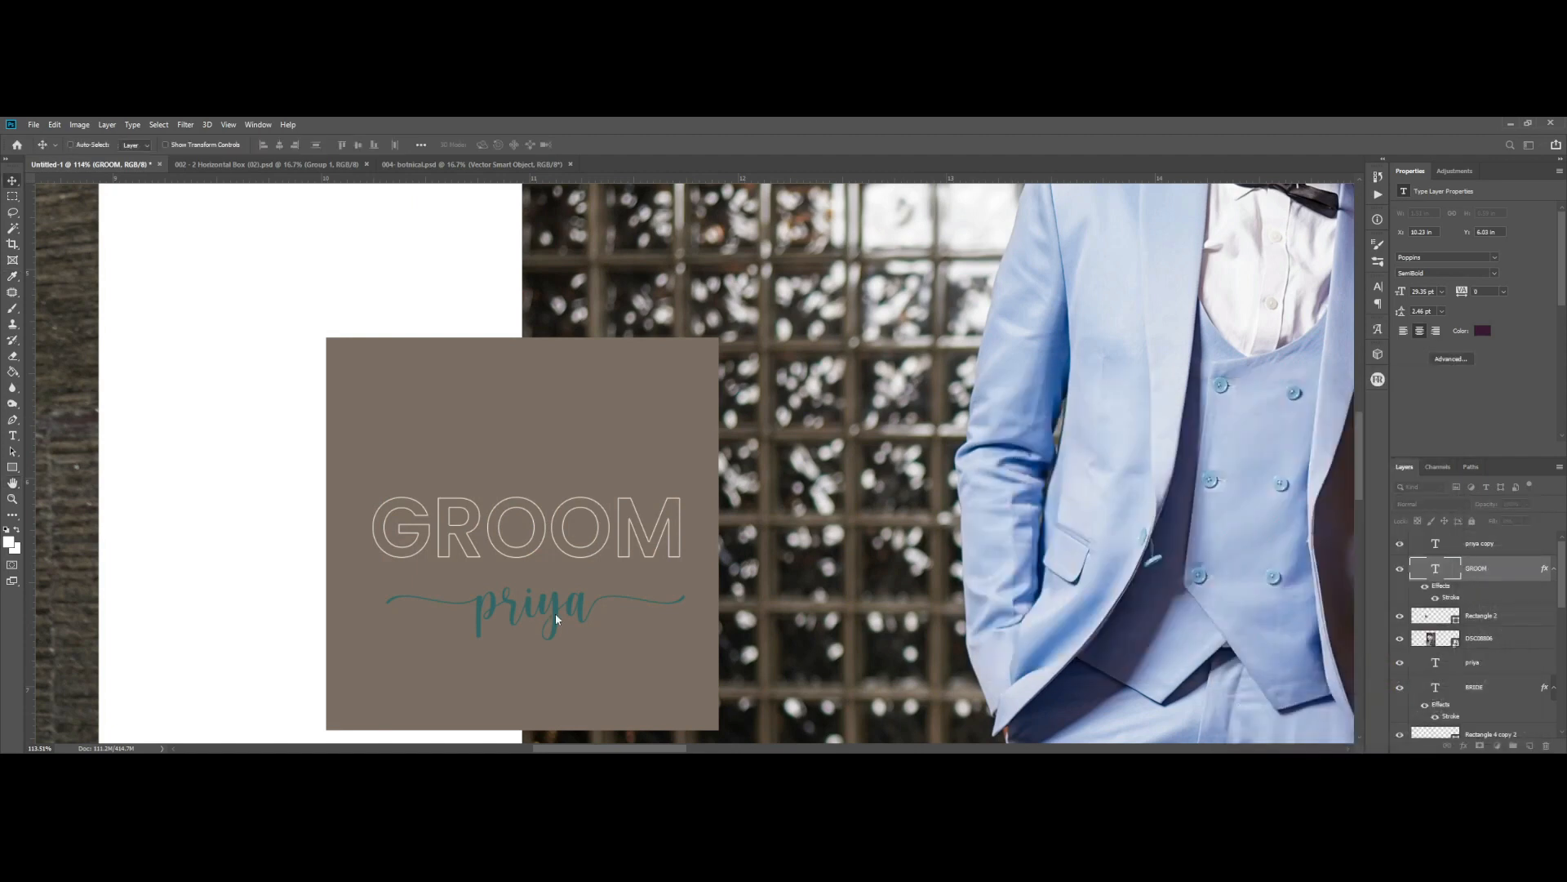
- Replace the duplicated bride's name below the GROOM title with the groom's first name in lowercase
scroll(506, 627, "up", 3)
key("t")
left_click(490, 600)
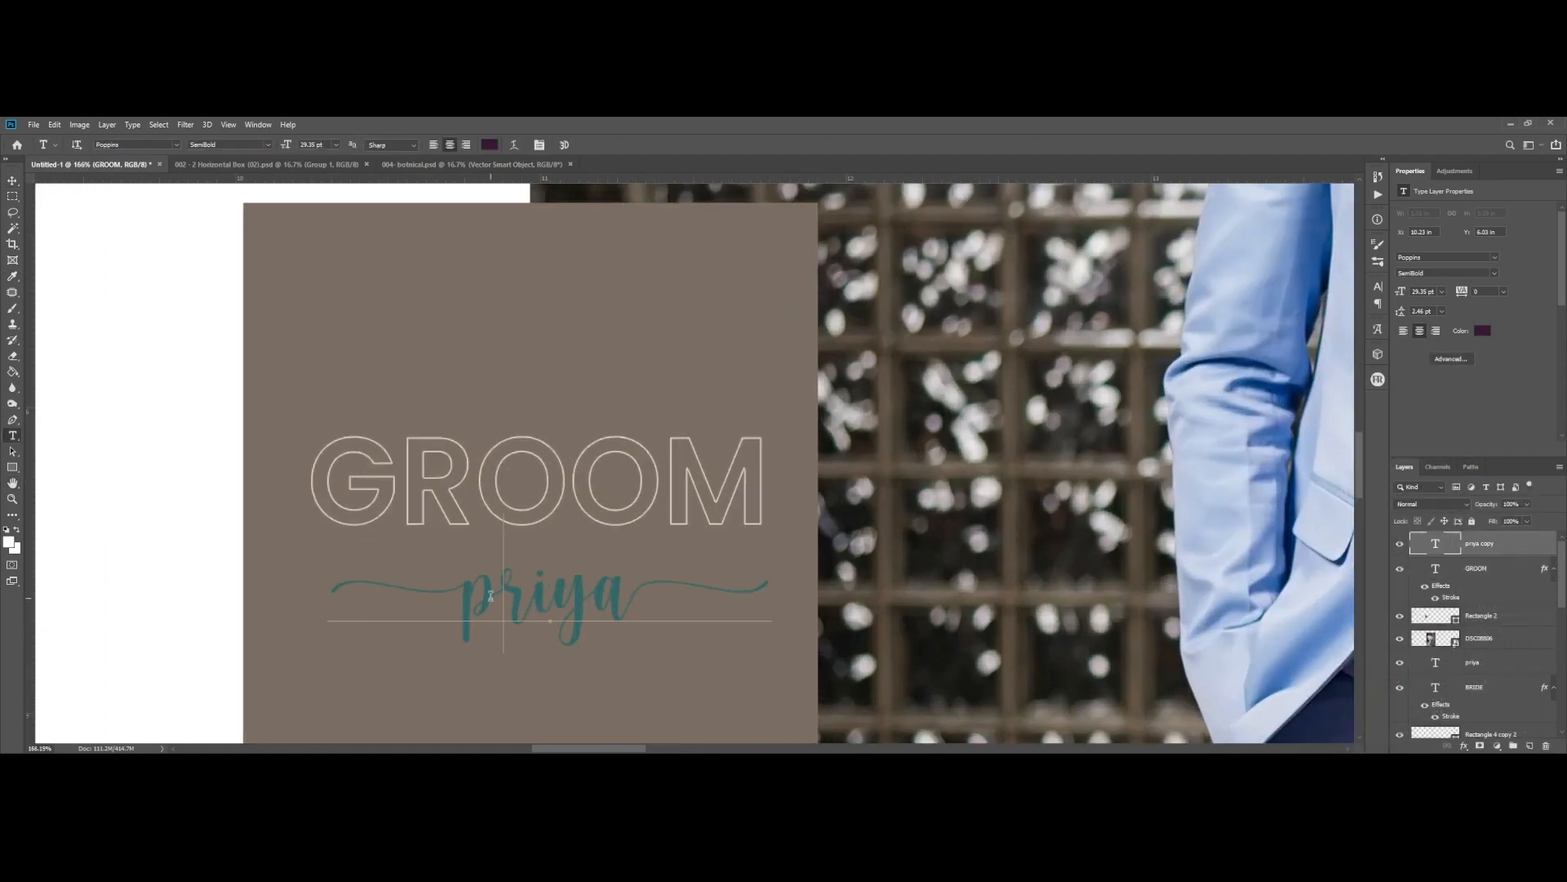
key("BackSpace")
type("r")
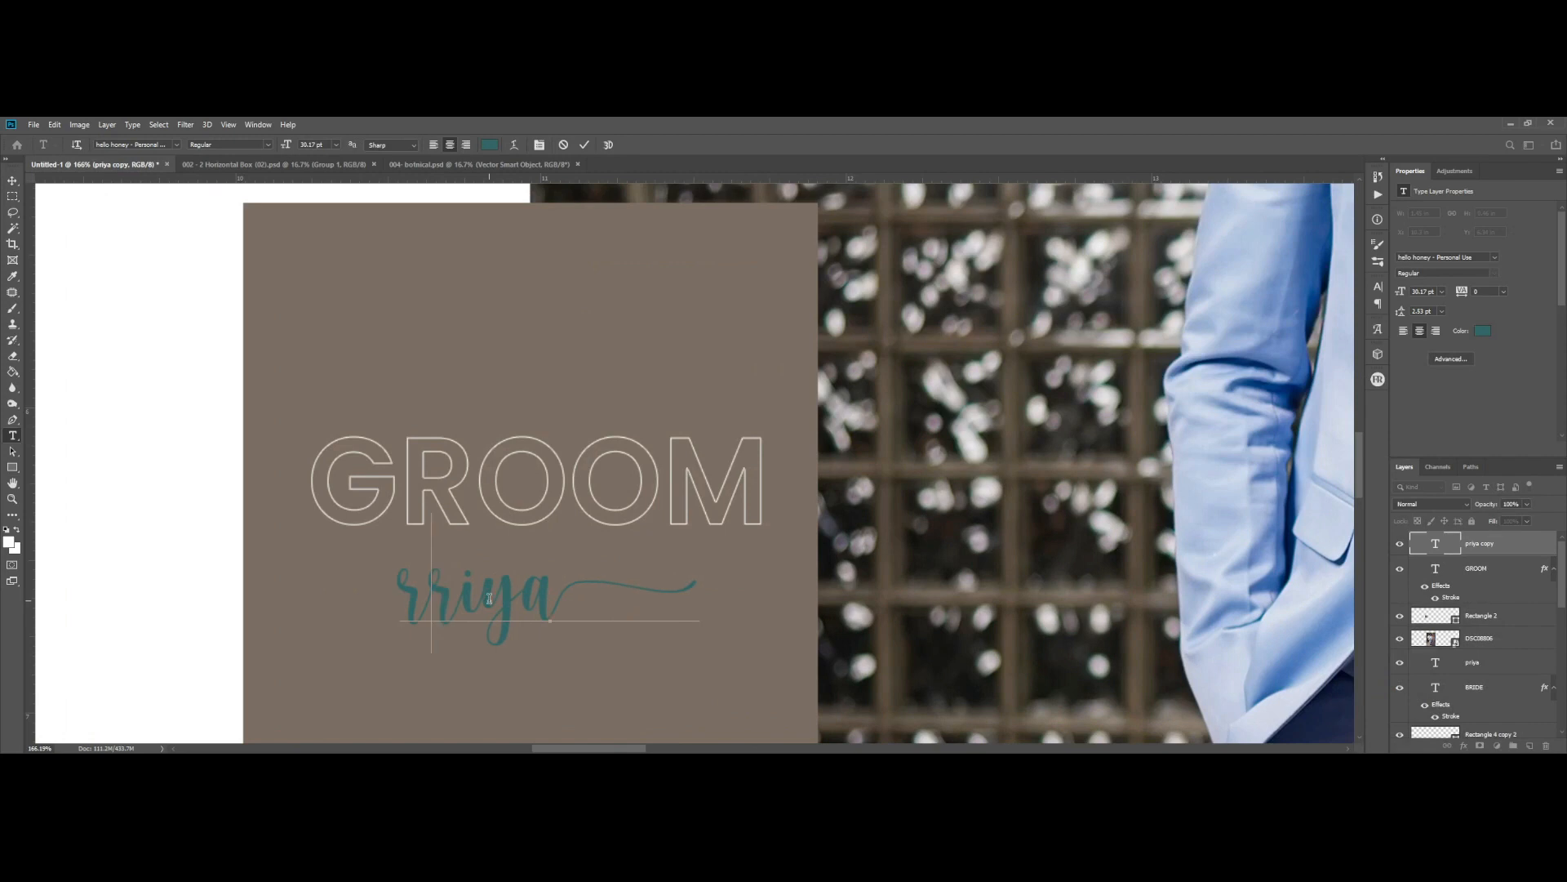
type("ohit")
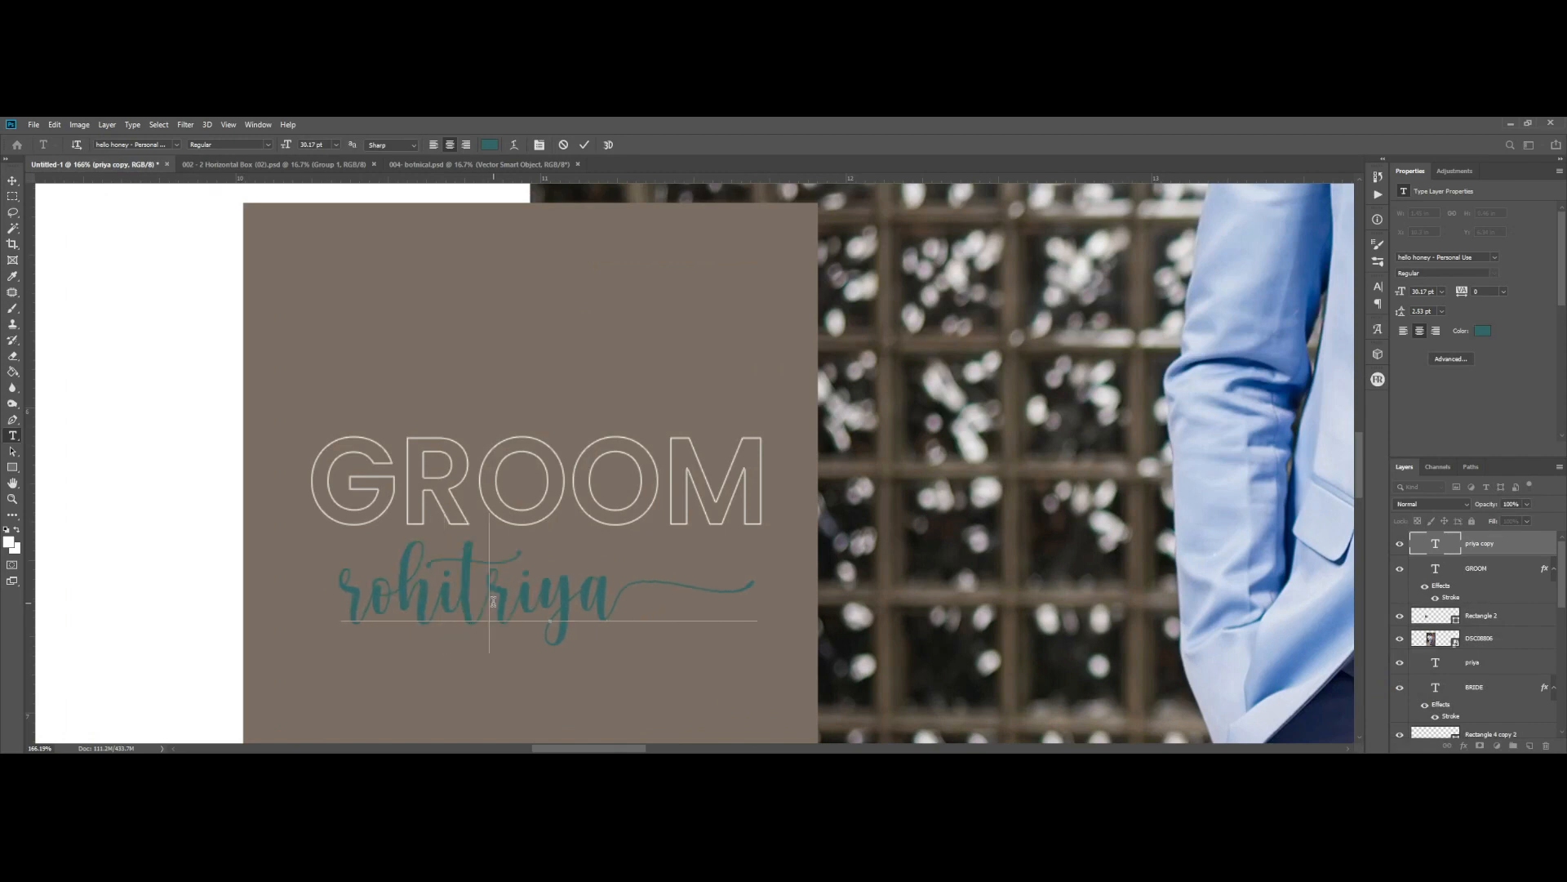
left_click(581, 600, "shift")
key("BackSpace")
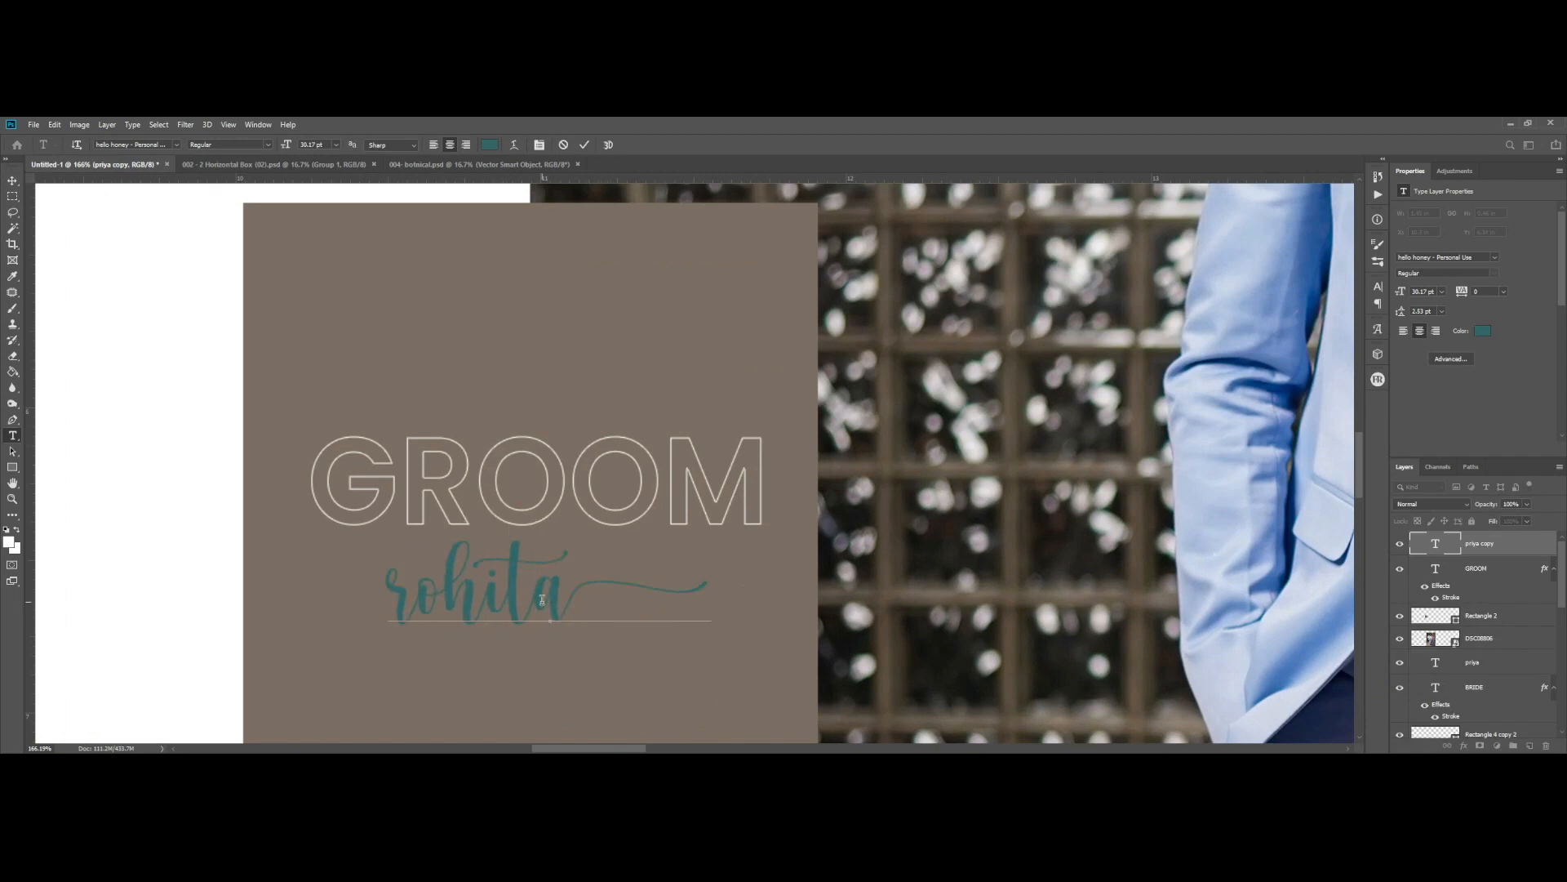
key("Delete")
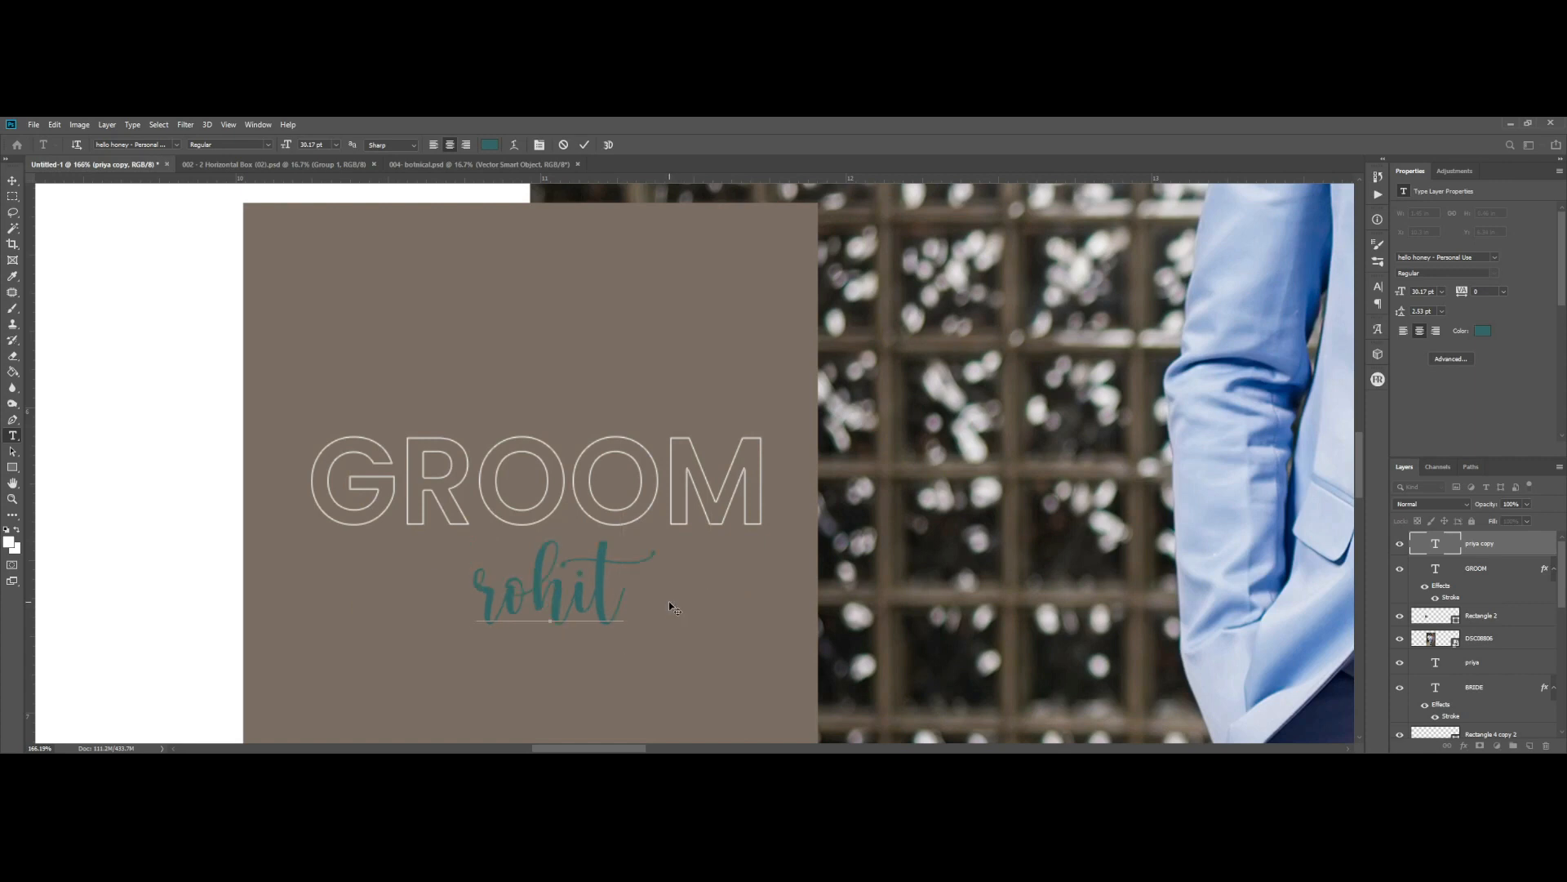
- Apply swash glyph alternates with long flourishes to the last and first letters of the groom's name
key("shift+Left")
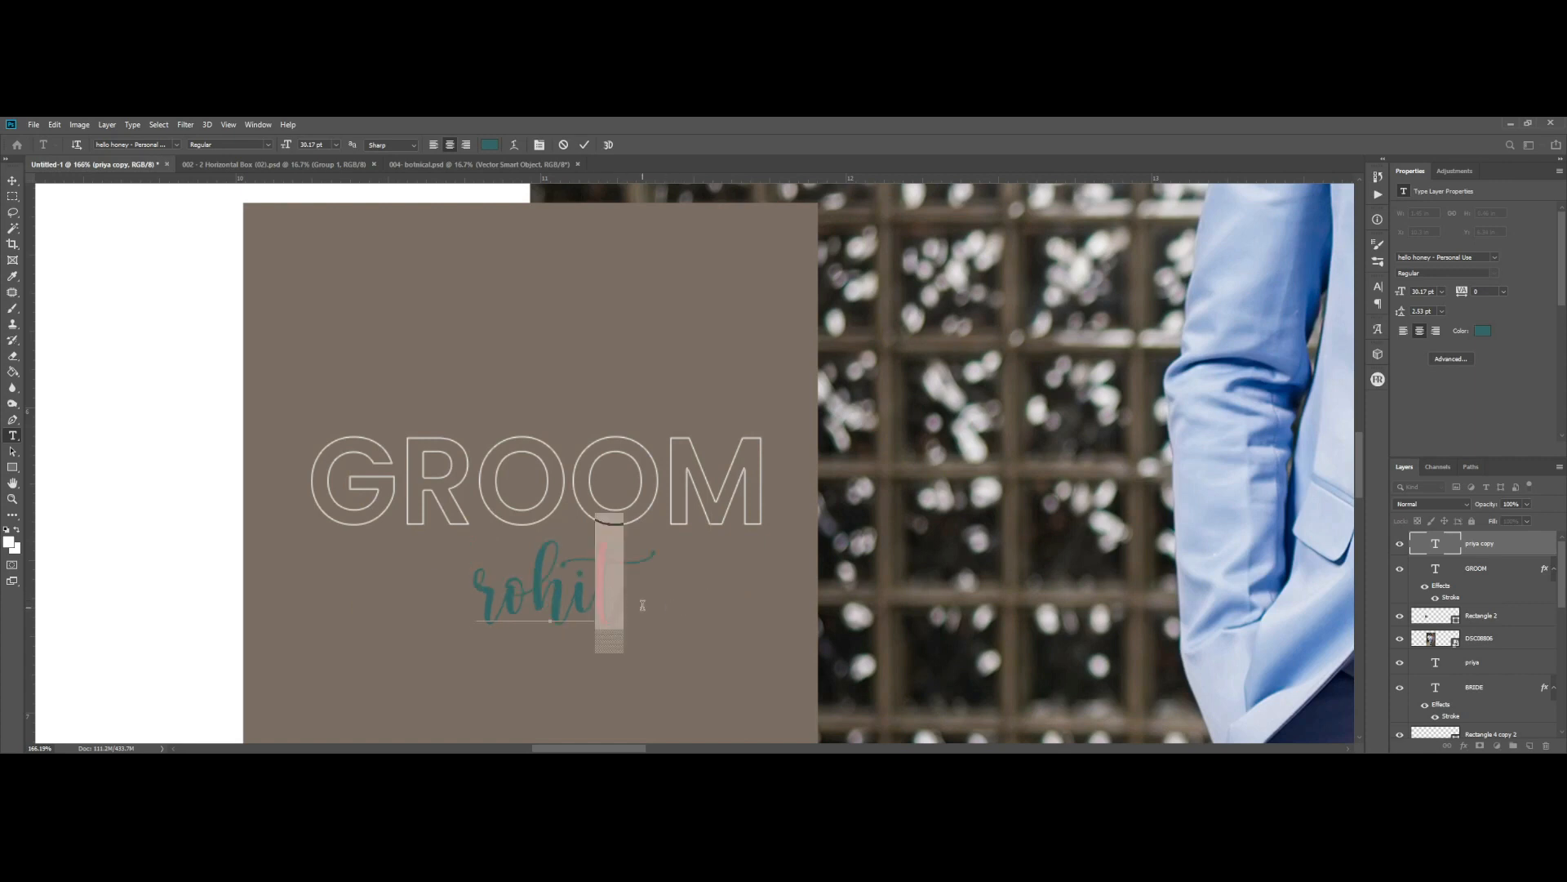
left_click(665, 696)
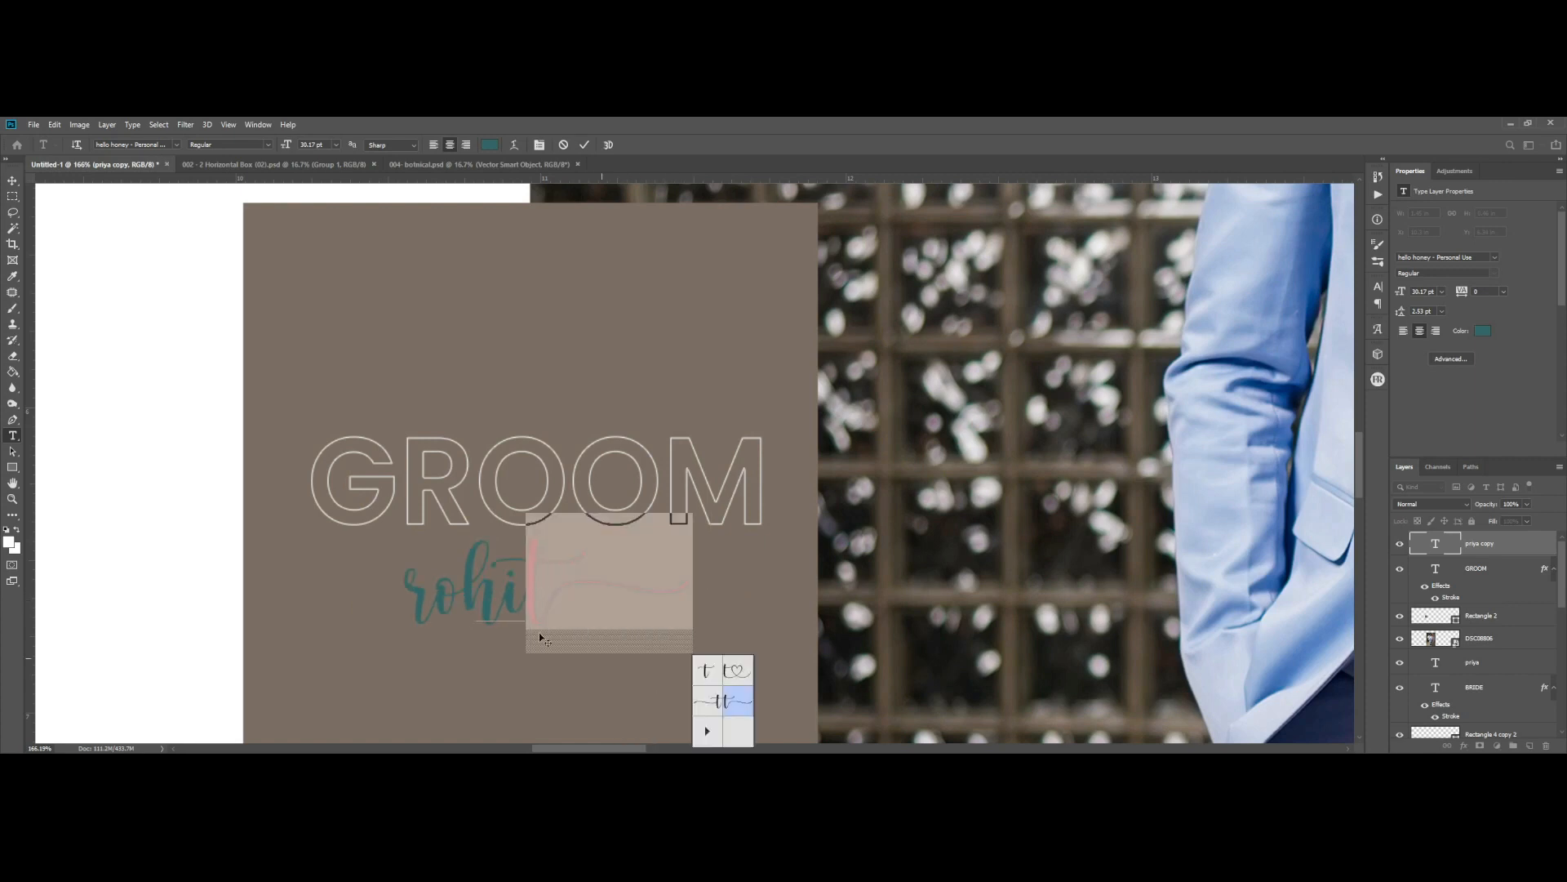
left_click(451, 605)
key("shift+Left")
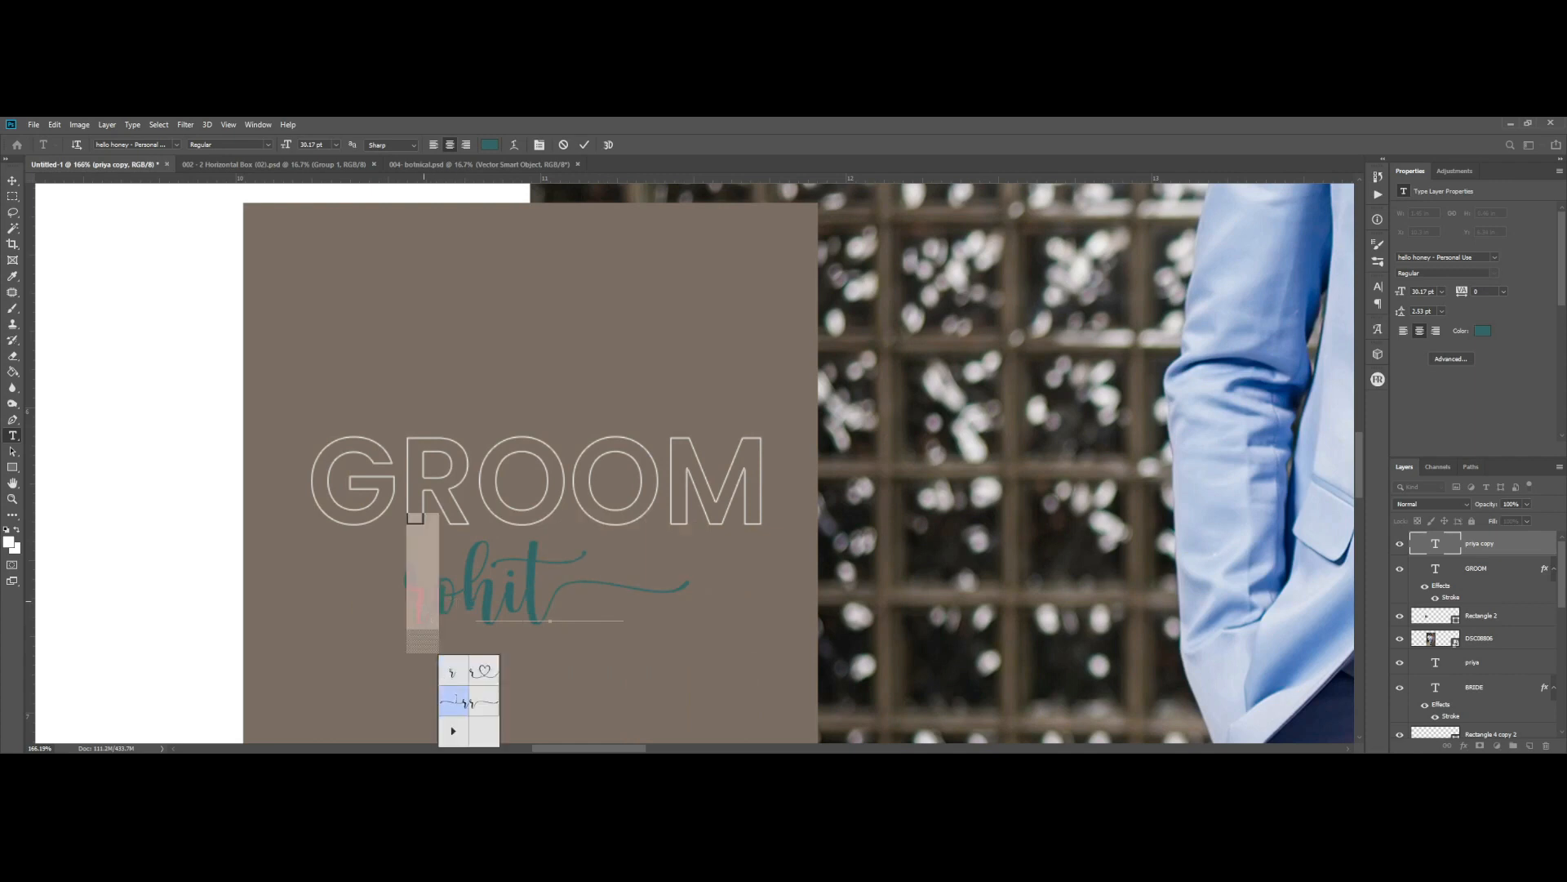
left_click(454, 690)
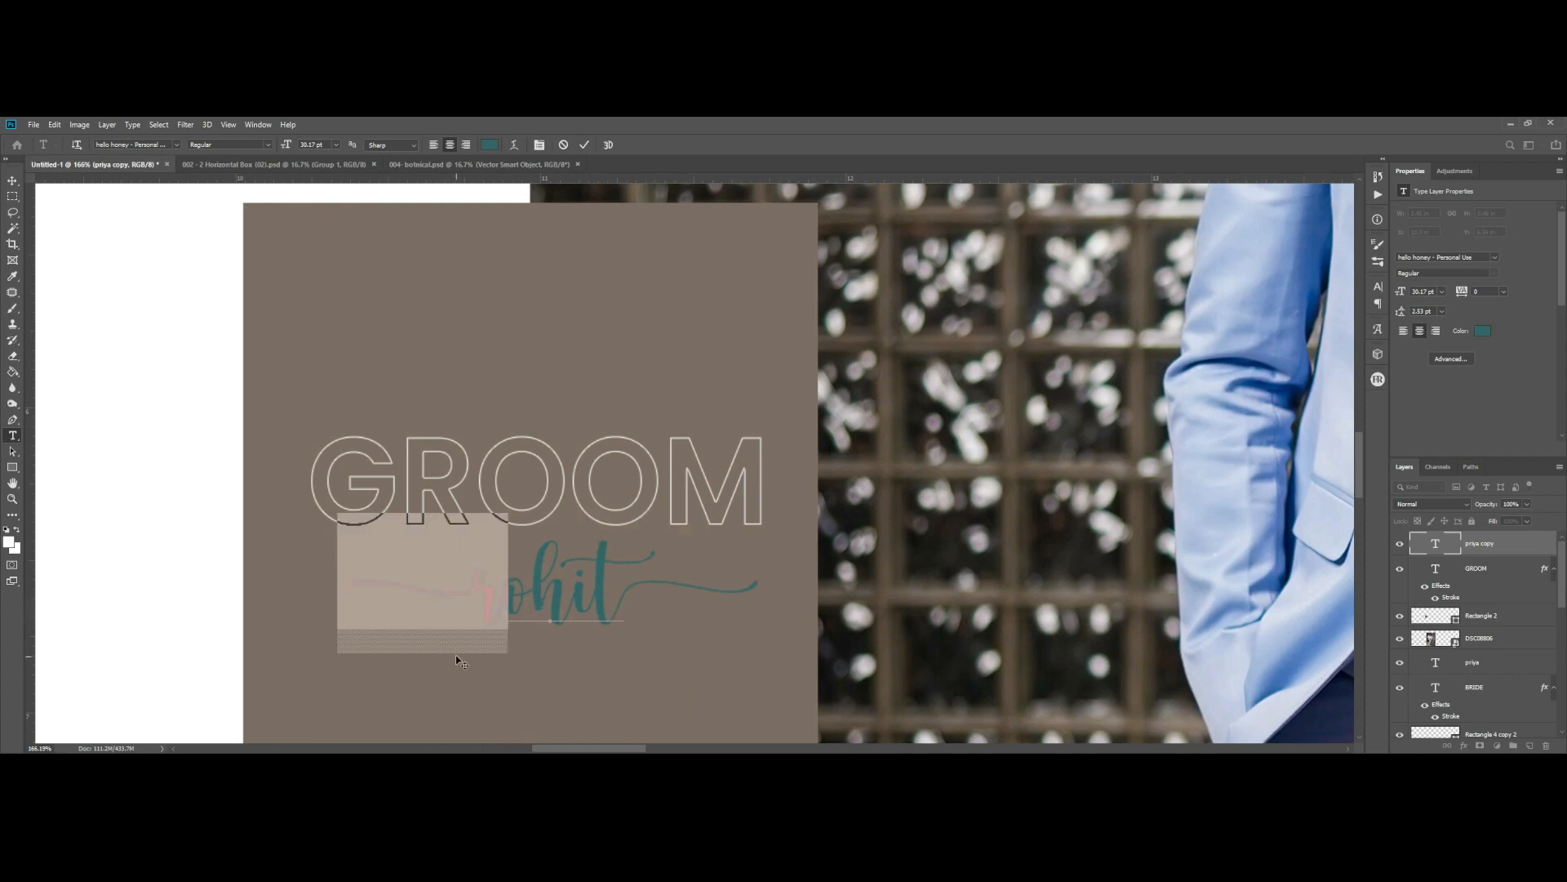
left_click(585, 144)
- Move the groom's name slightly down from the title and recolour it dark brown (#503d2d)
key("v")
left_click_drag(599, 633, 600, 649)
left_click(1484, 330)
left_click(716, 571)
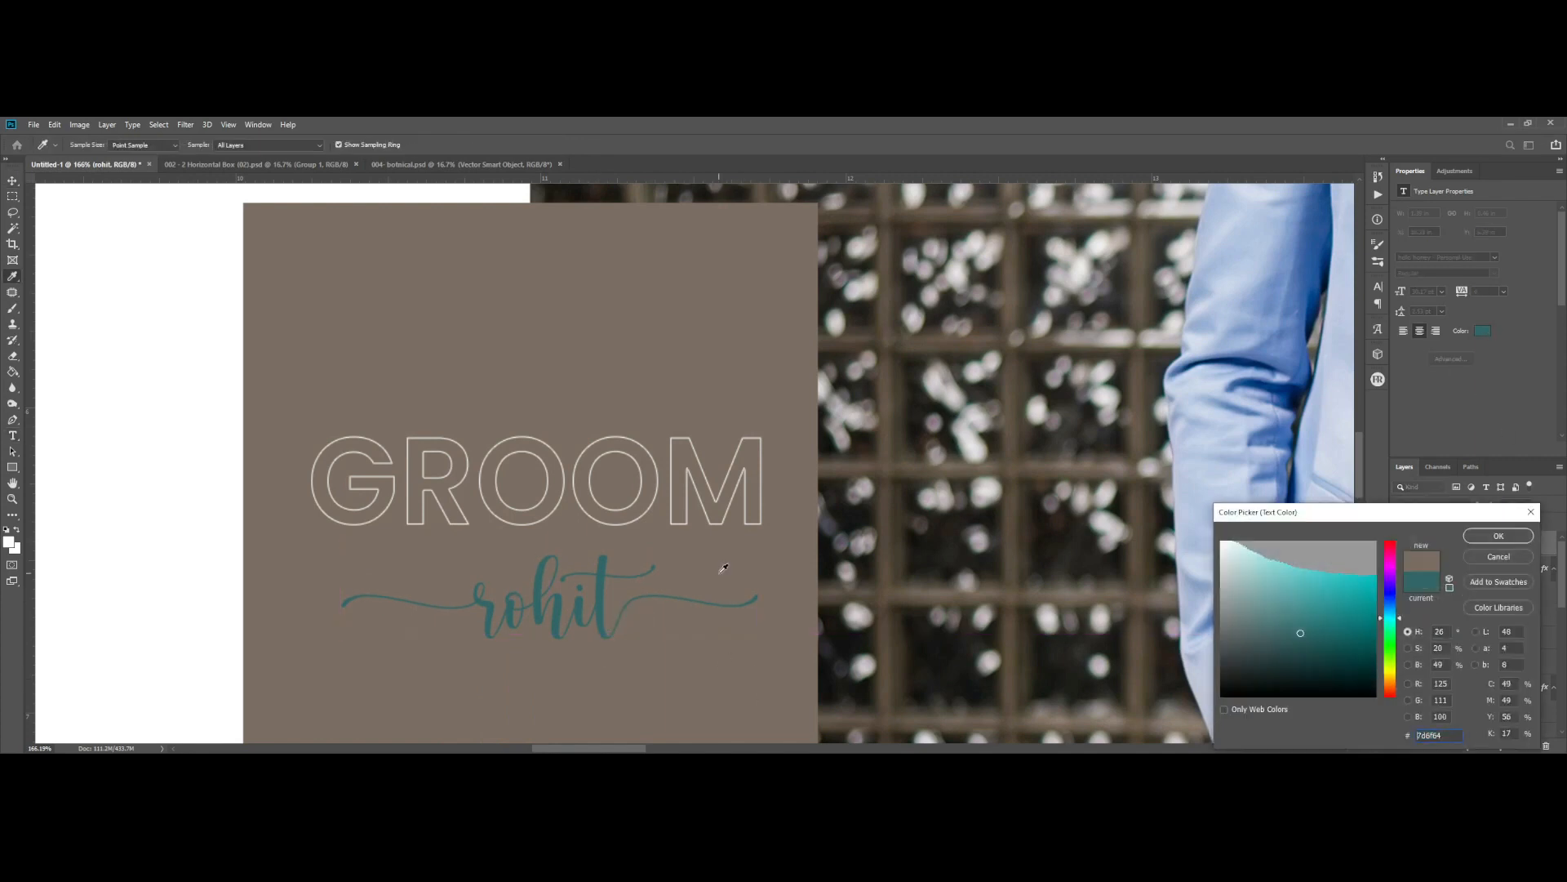
mouse_move(1253, 620)
left_mouse_down()
mouse_move(1294, 665)
mouse_move(1283, 647)
left_mouse_up()
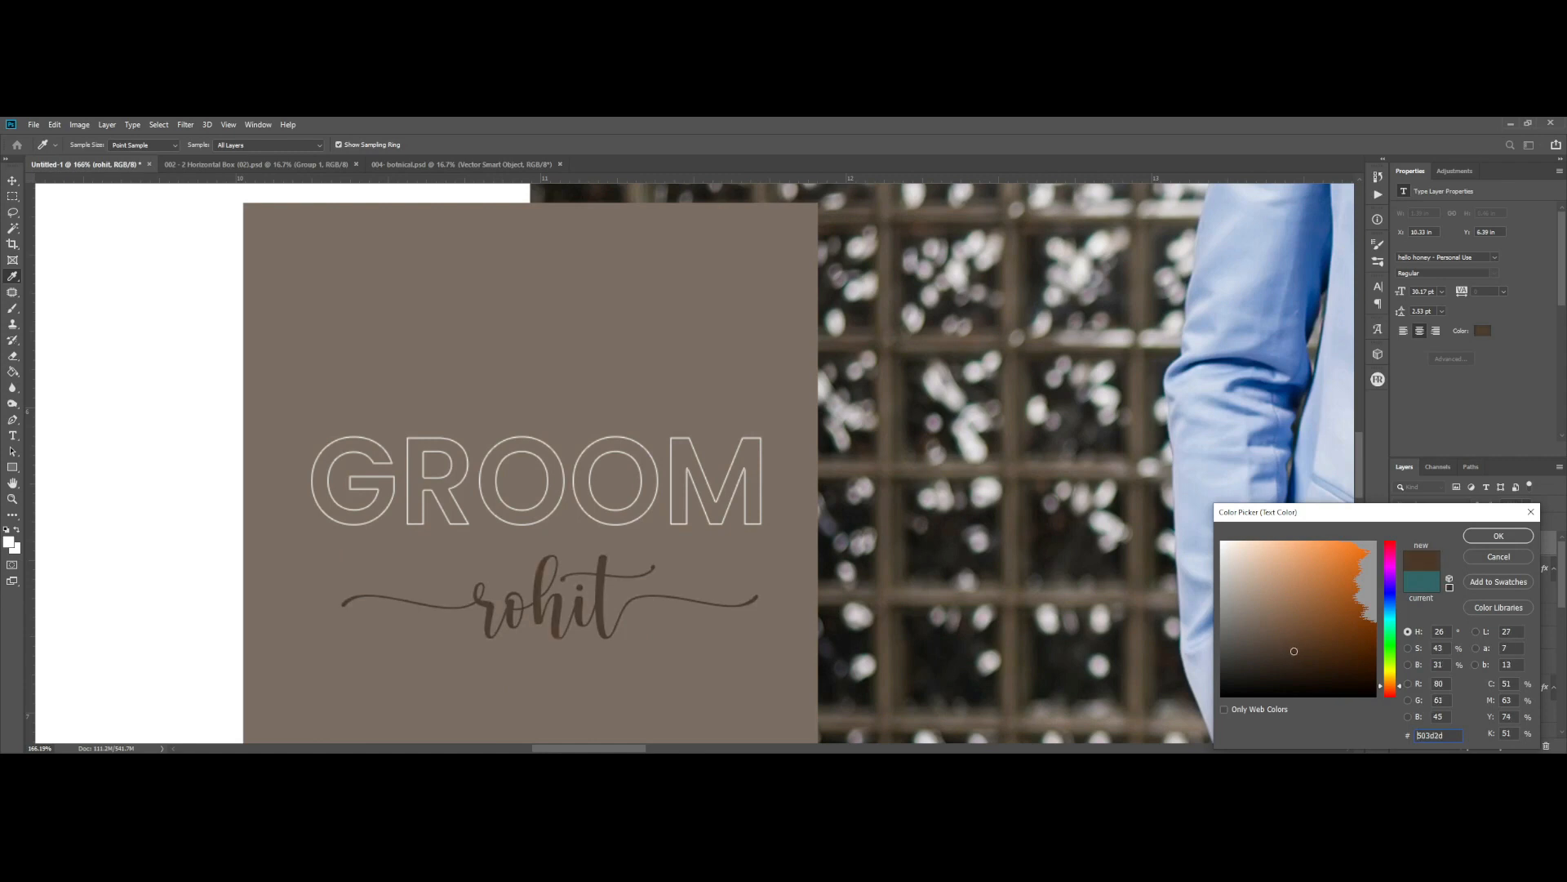
key("Return")
- Raise the GROOM title's fill opacity to about 62%
key("ctrl+0")
scroll(387, 481, "down", 1)
scroll(386, 481, "up", 4)
right_click(523, 470)
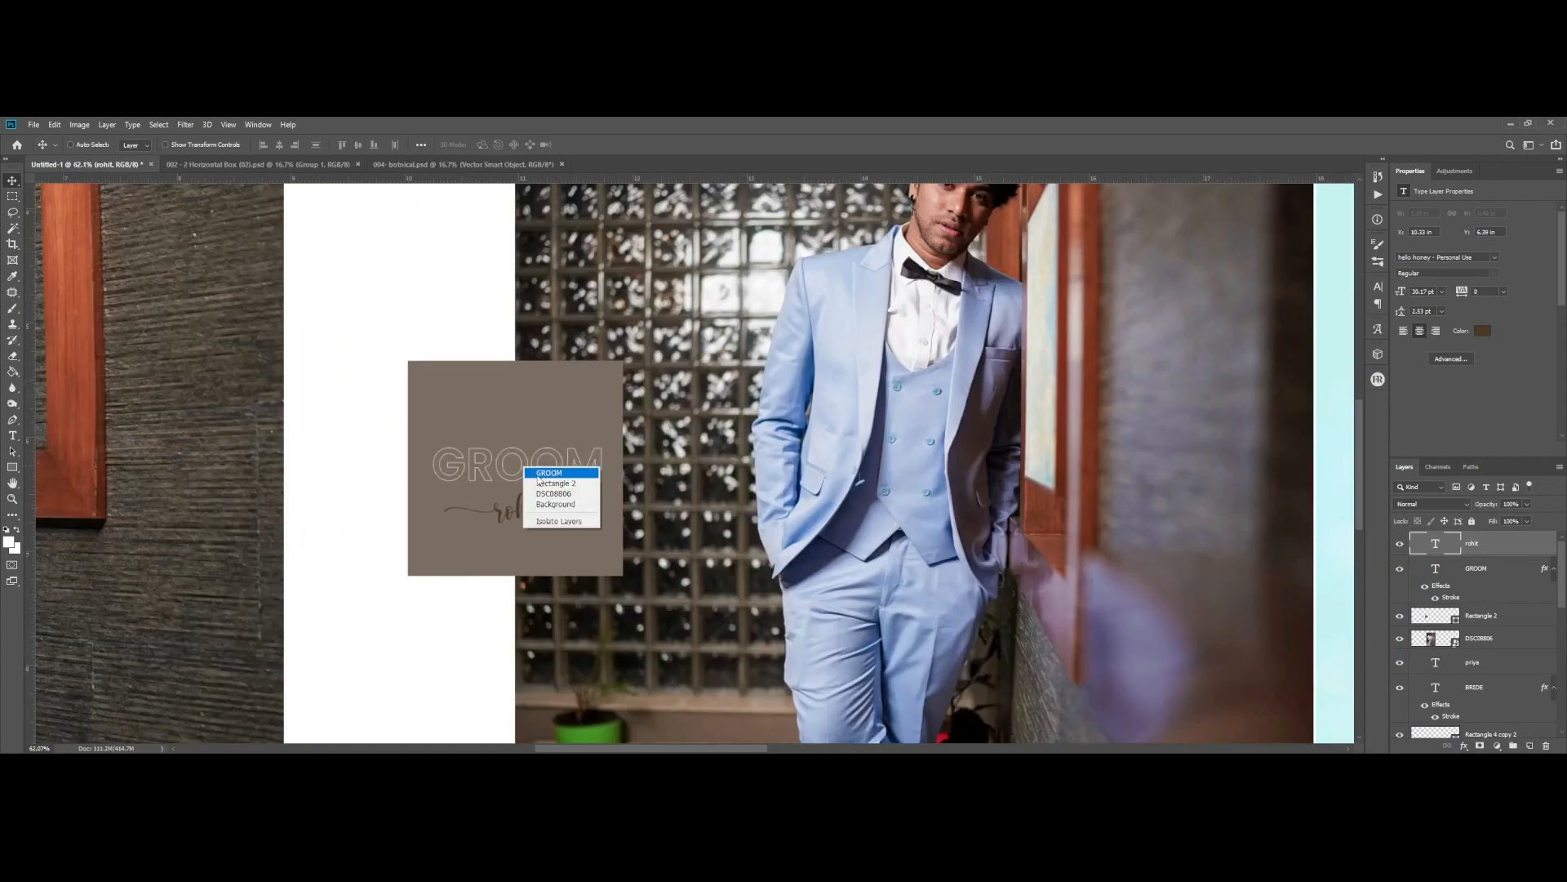
left_click(548, 473)
left_click(1527, 521)
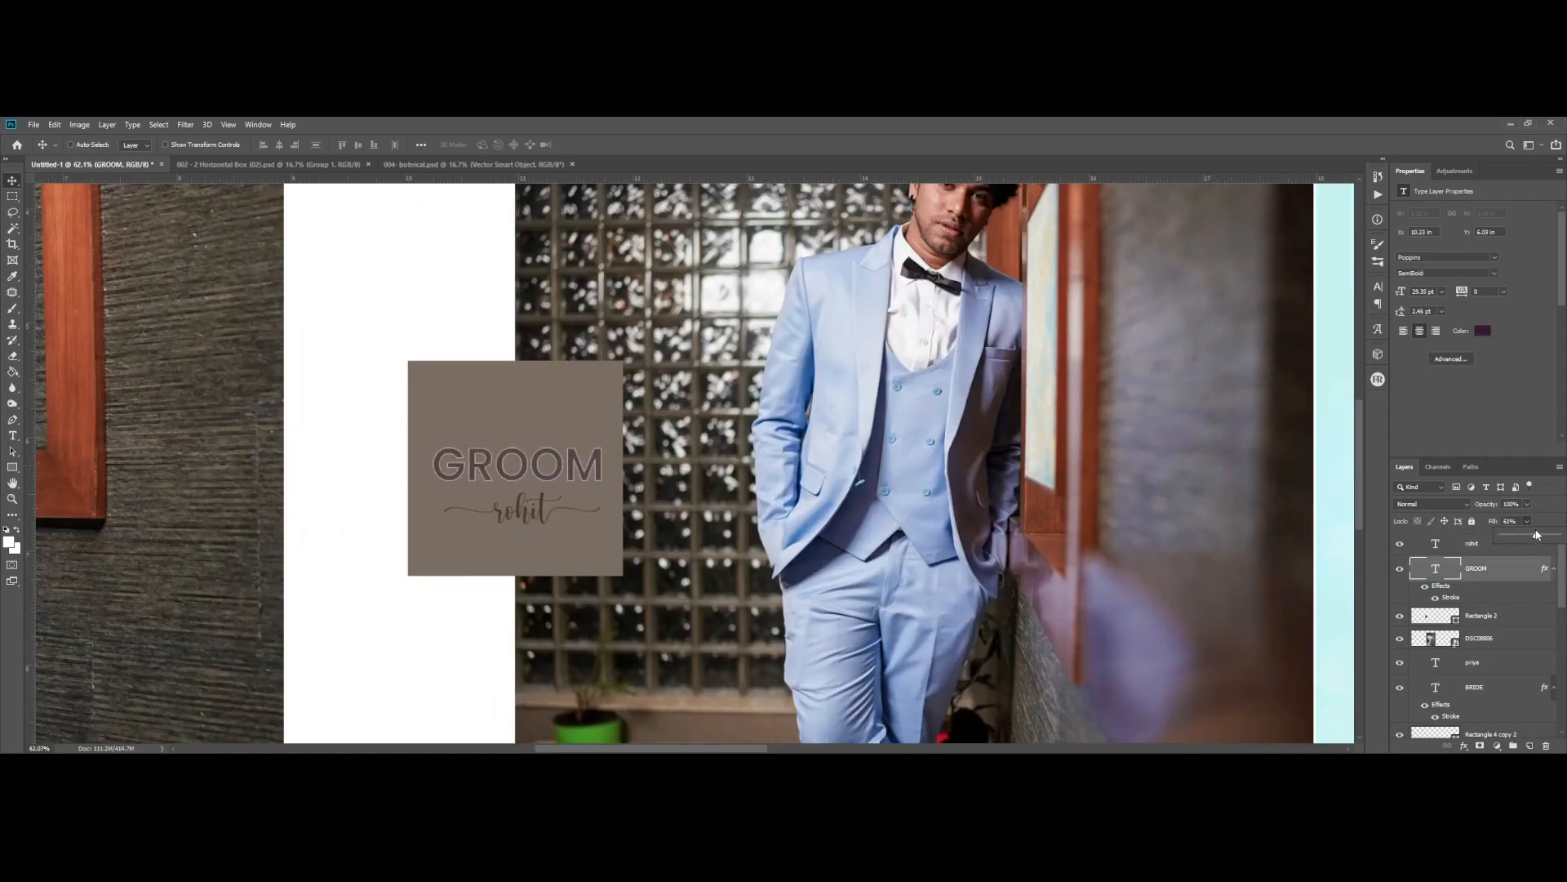
- Set the GROOM title's text colour to the dark brown sampled from the groom's name (#4c3829)
left_click(1483, 331)
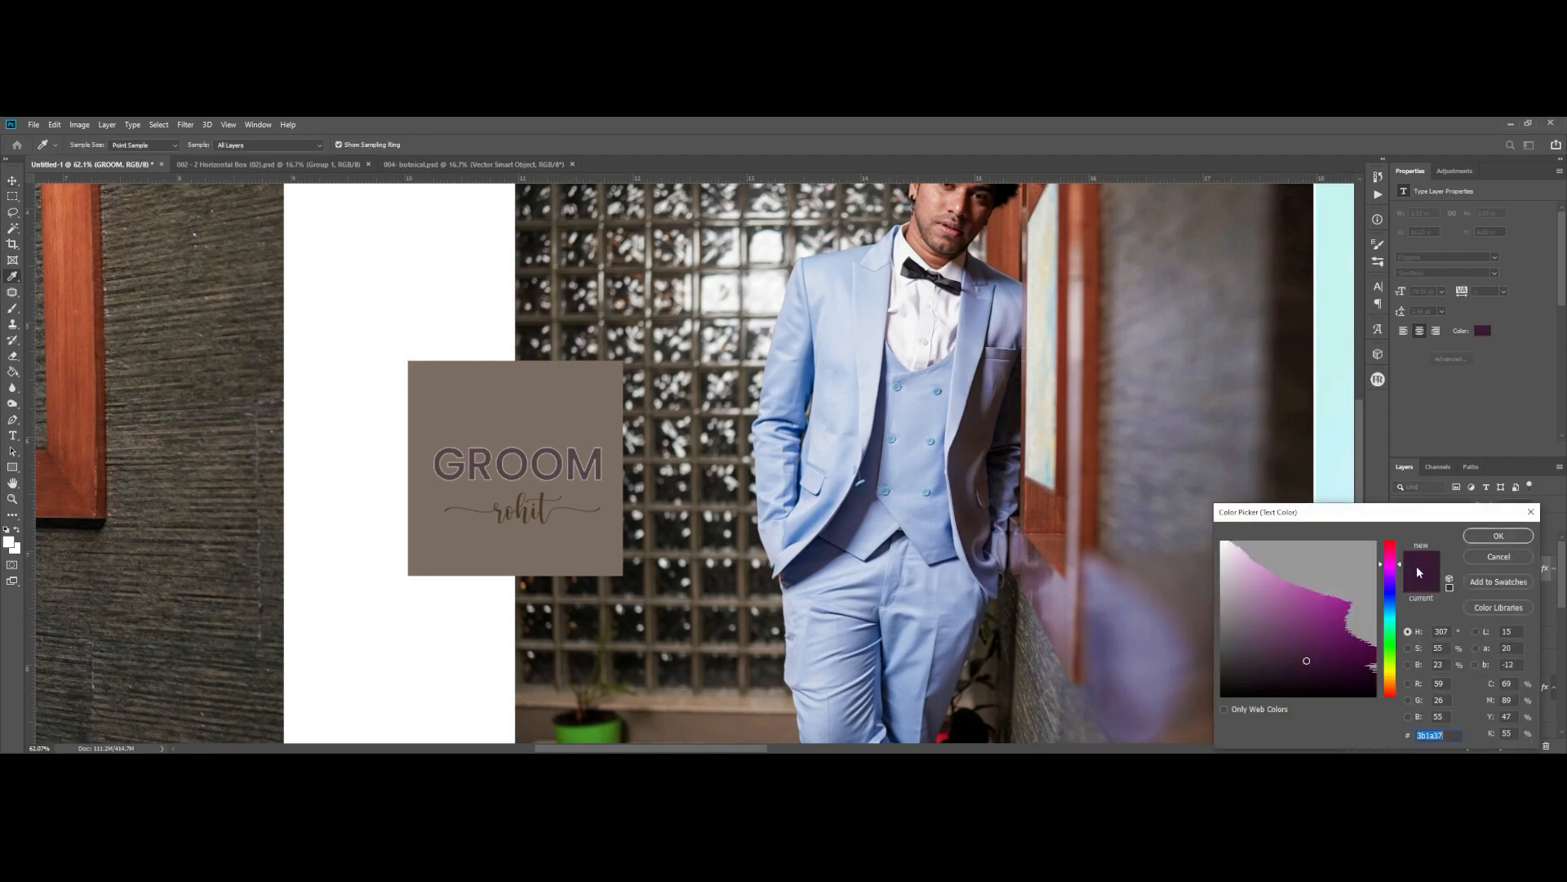
left_click(543, 511)
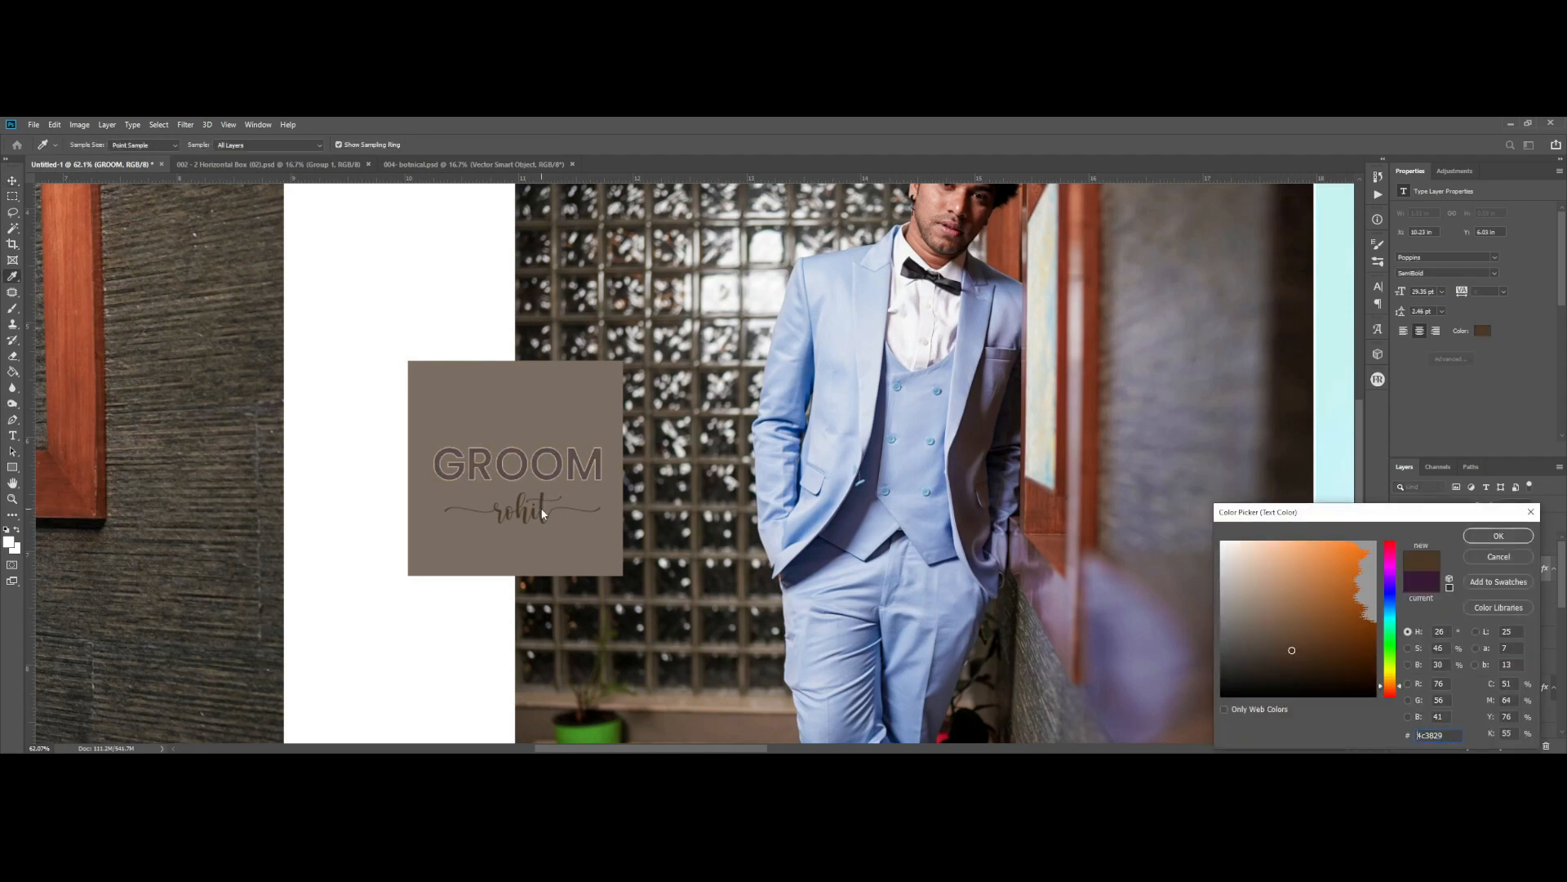
key("Return")
scroll(494, 515, "down", 5)
scroll(505, 502, "up", 7)
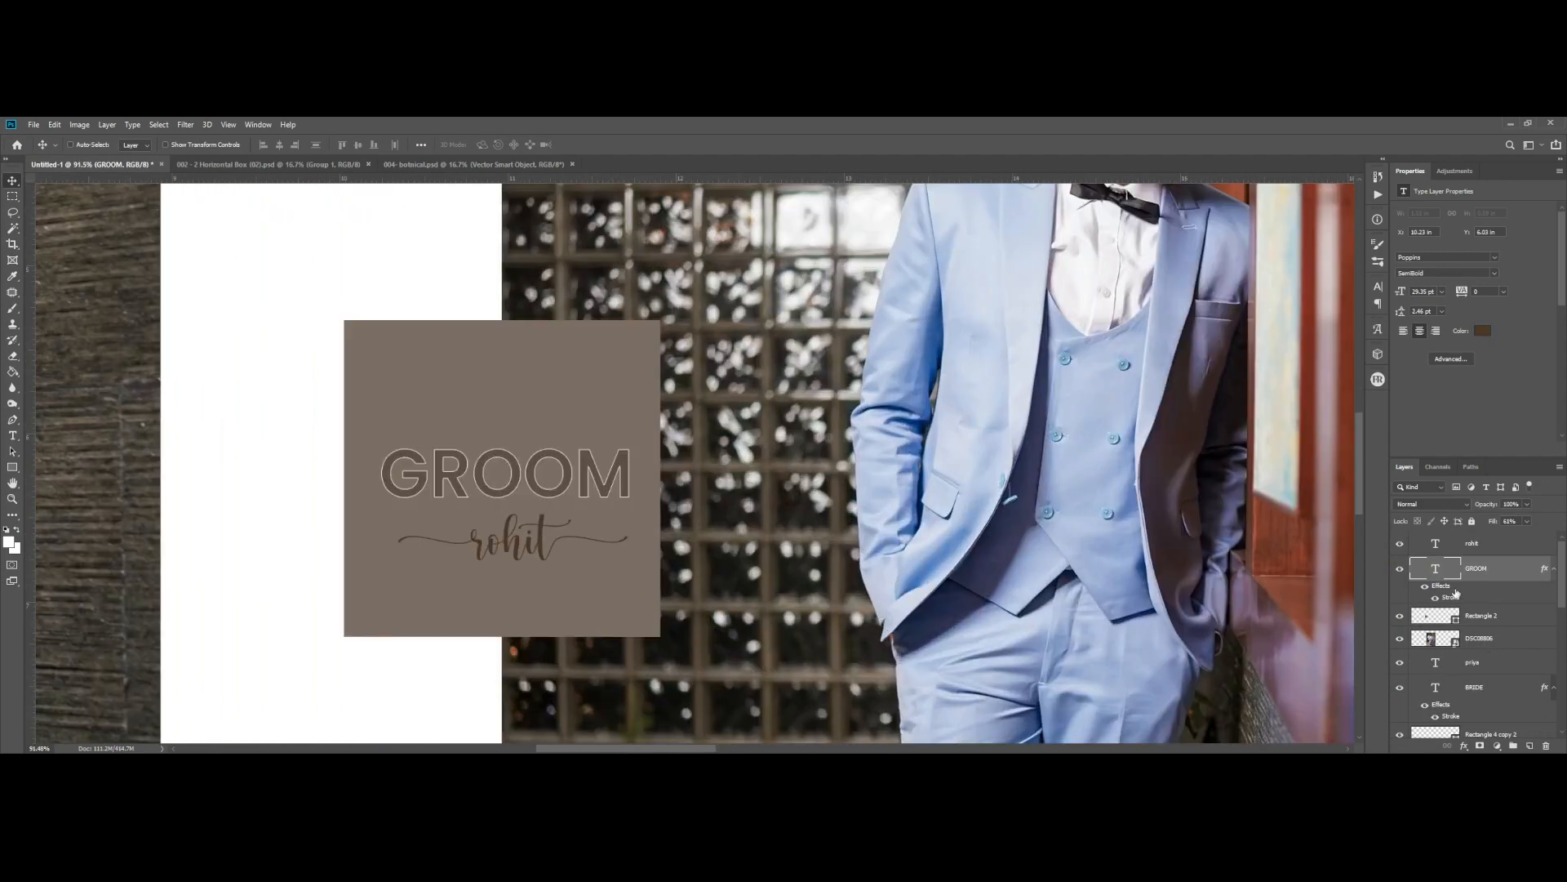
- Lower the opacity of the GROOM title's white stroke to the minimum in its layer style
left_click(1529, 505)
left_click(1455, 599)
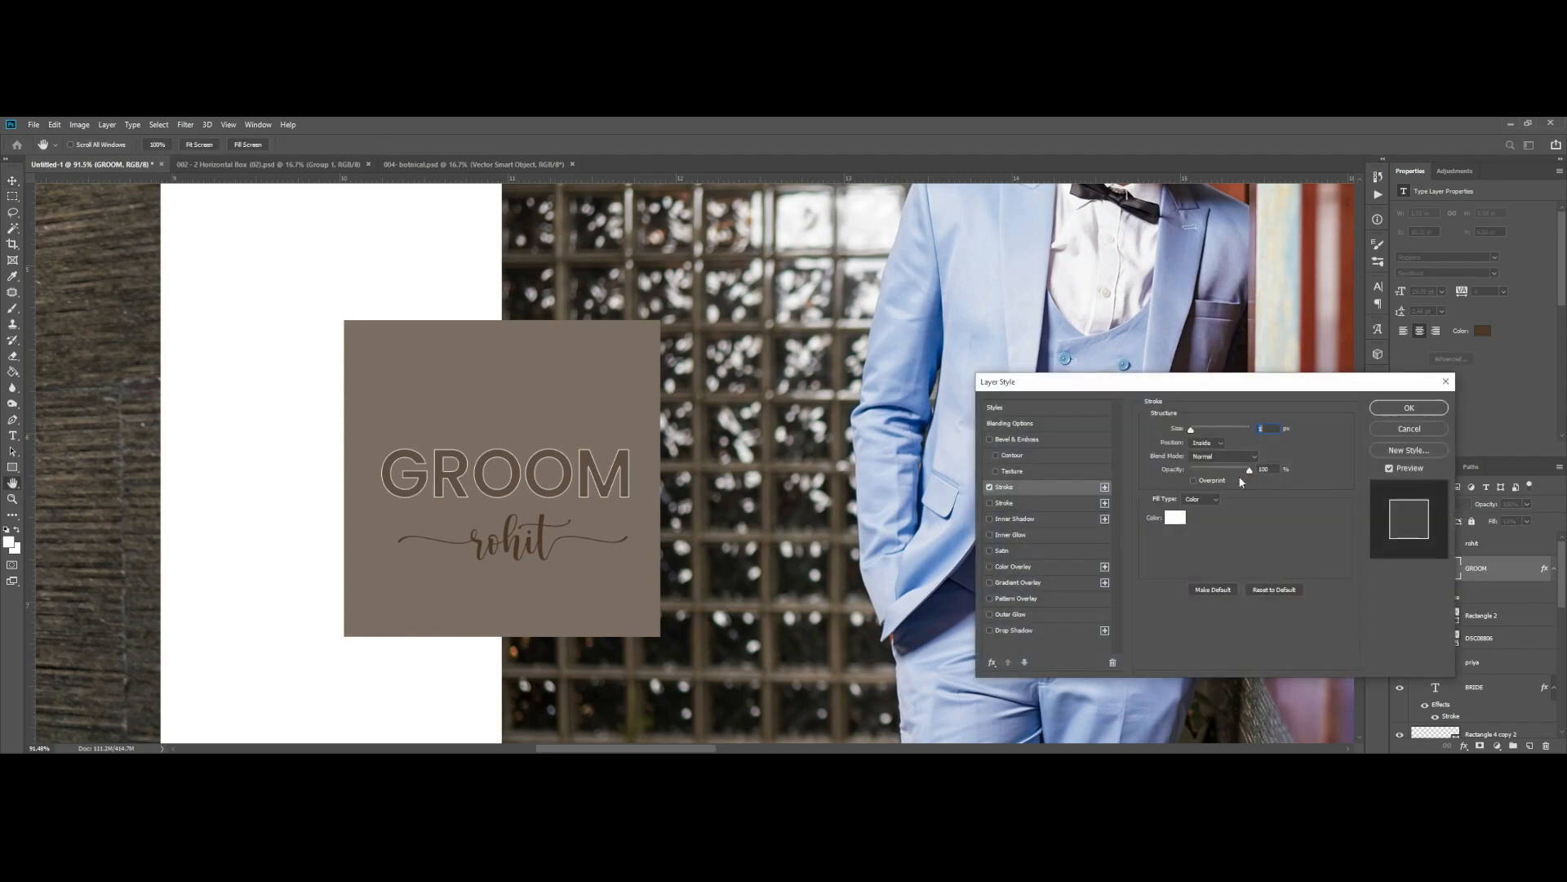
left_click_drag(1213, 472, 1192, 471)
key("Return")
scroll(566, 439, "down", 5)
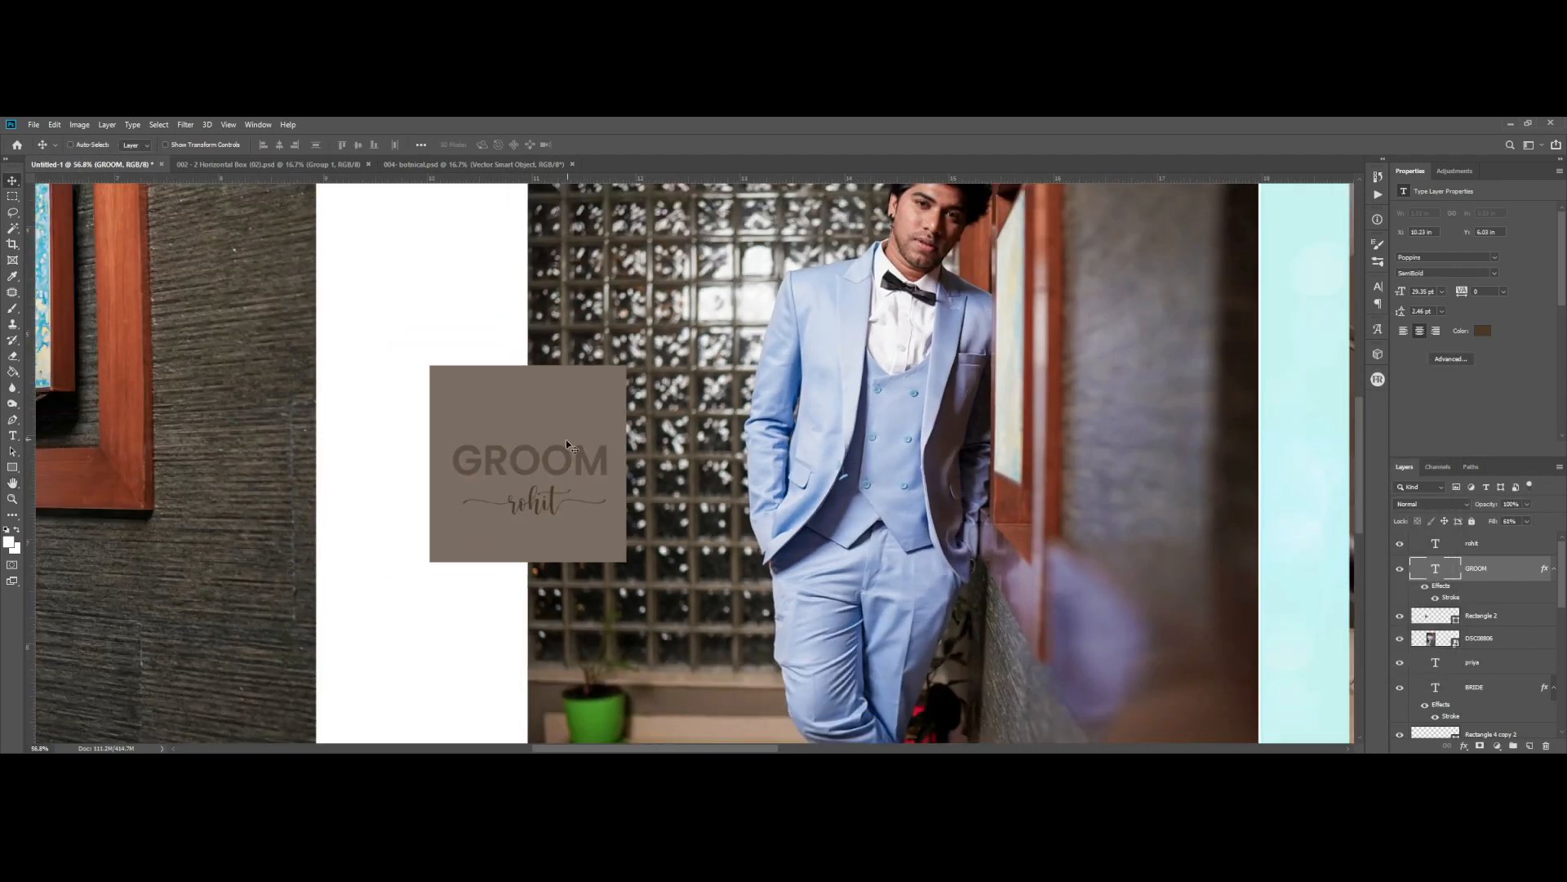
- Select the GROOM title and the groom's name together and move them up to centre them on the brown square
scroll(508, 465, "up", 4)
right_click(512, 461)
left_click(533, 468)
right_click(551, 518, "ctrl")
left_click(571, 525)
left_click_drag(580, 539, 574, 524)
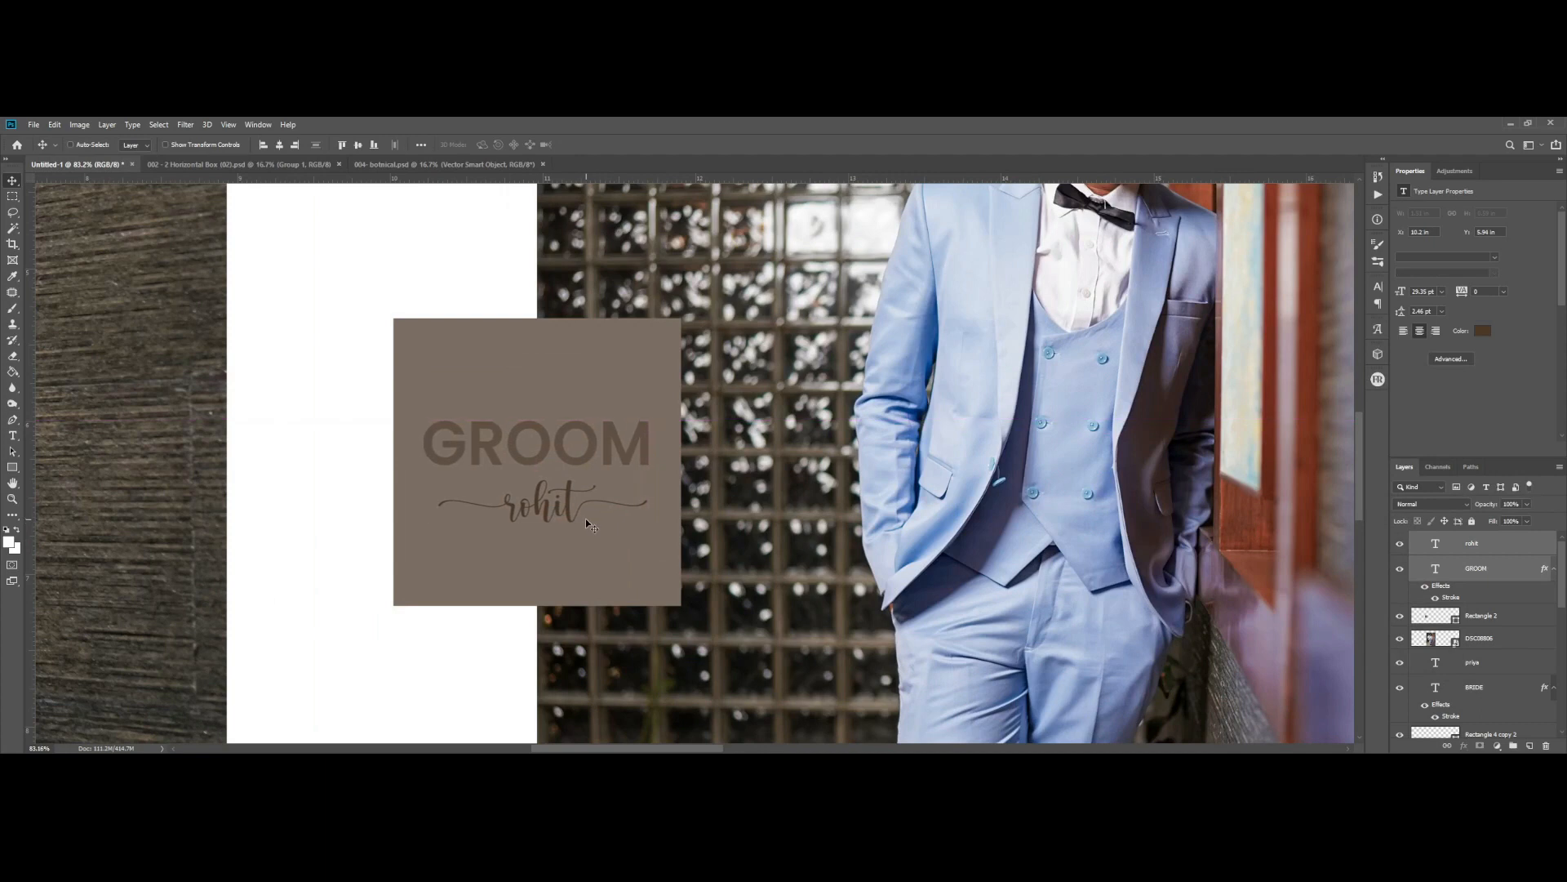
scroll(516, 511, "down", 3)
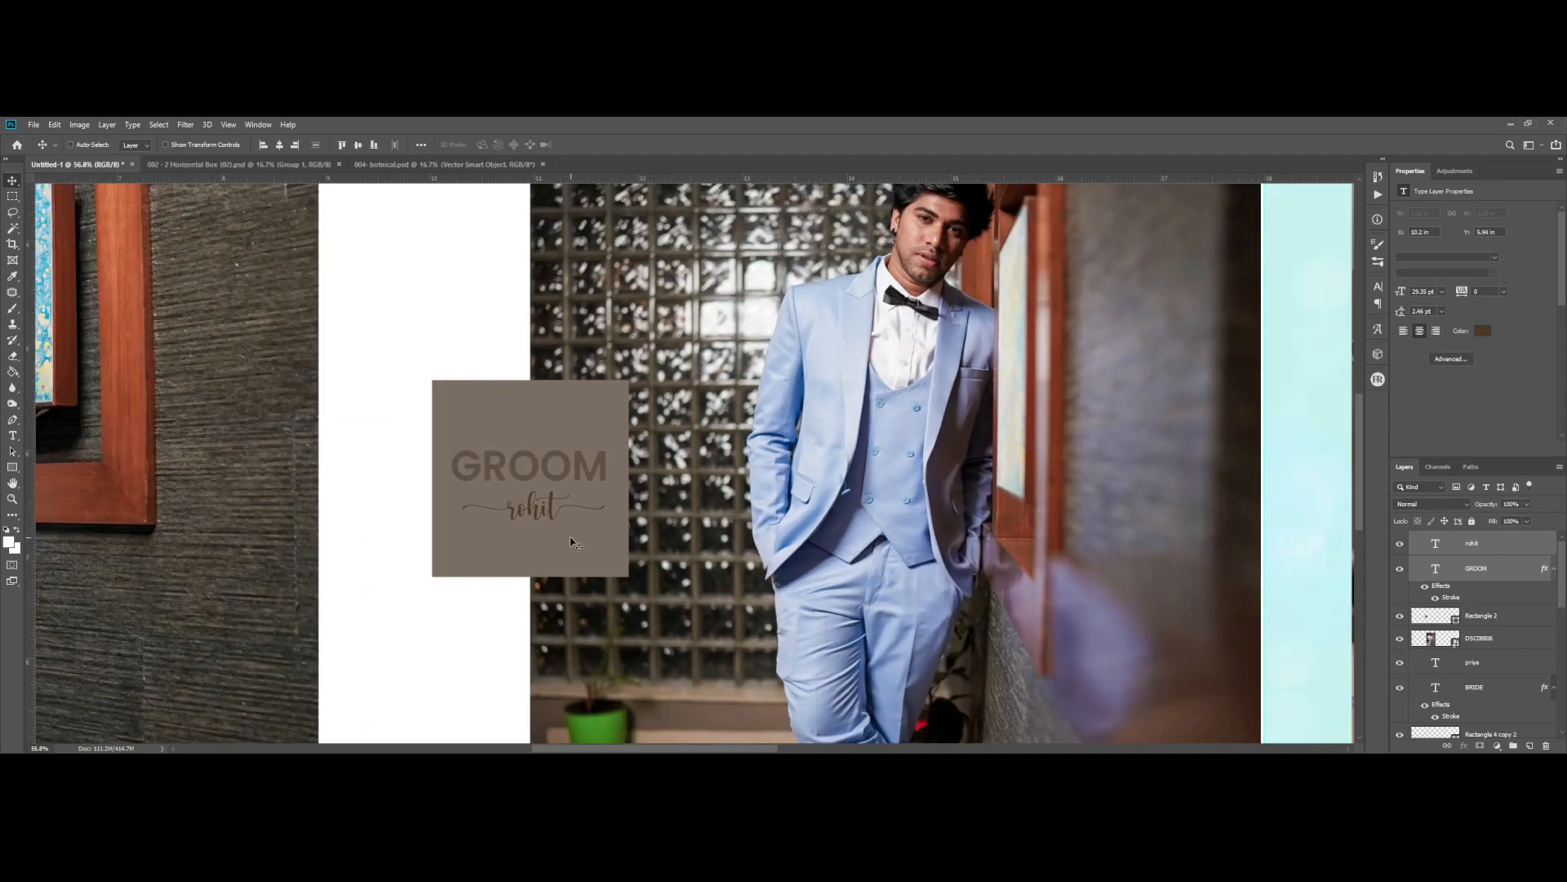
scroll(560, 531, "down", 5)
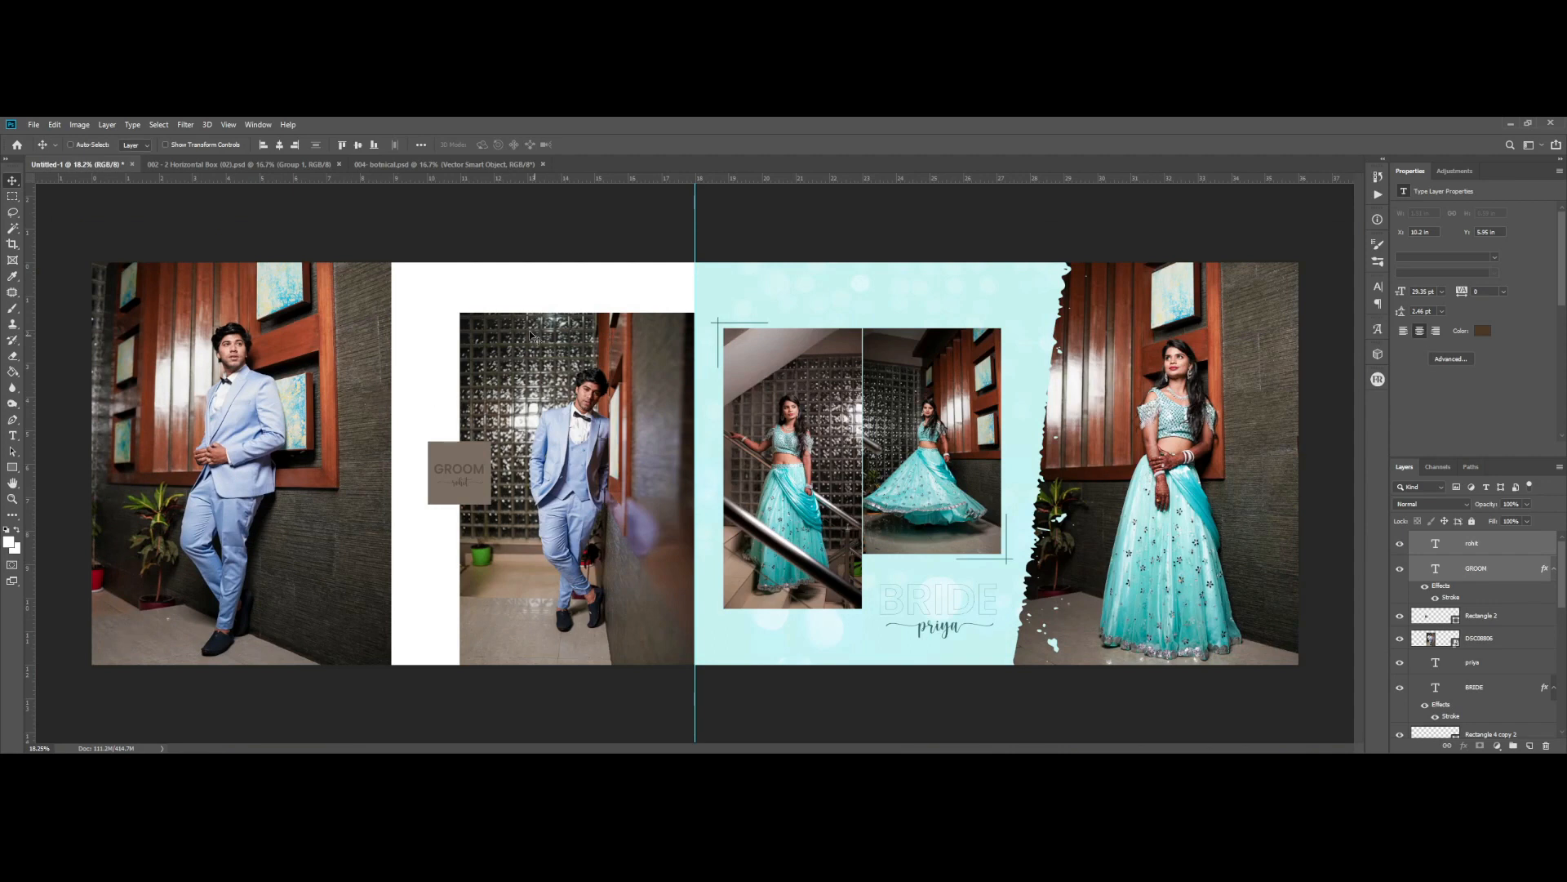
- Draw a black rectangle covering the smaller groom photo, ending at the centre guide, directly above the photo's layer
right_click(486, 363)
left_click(505, 367)
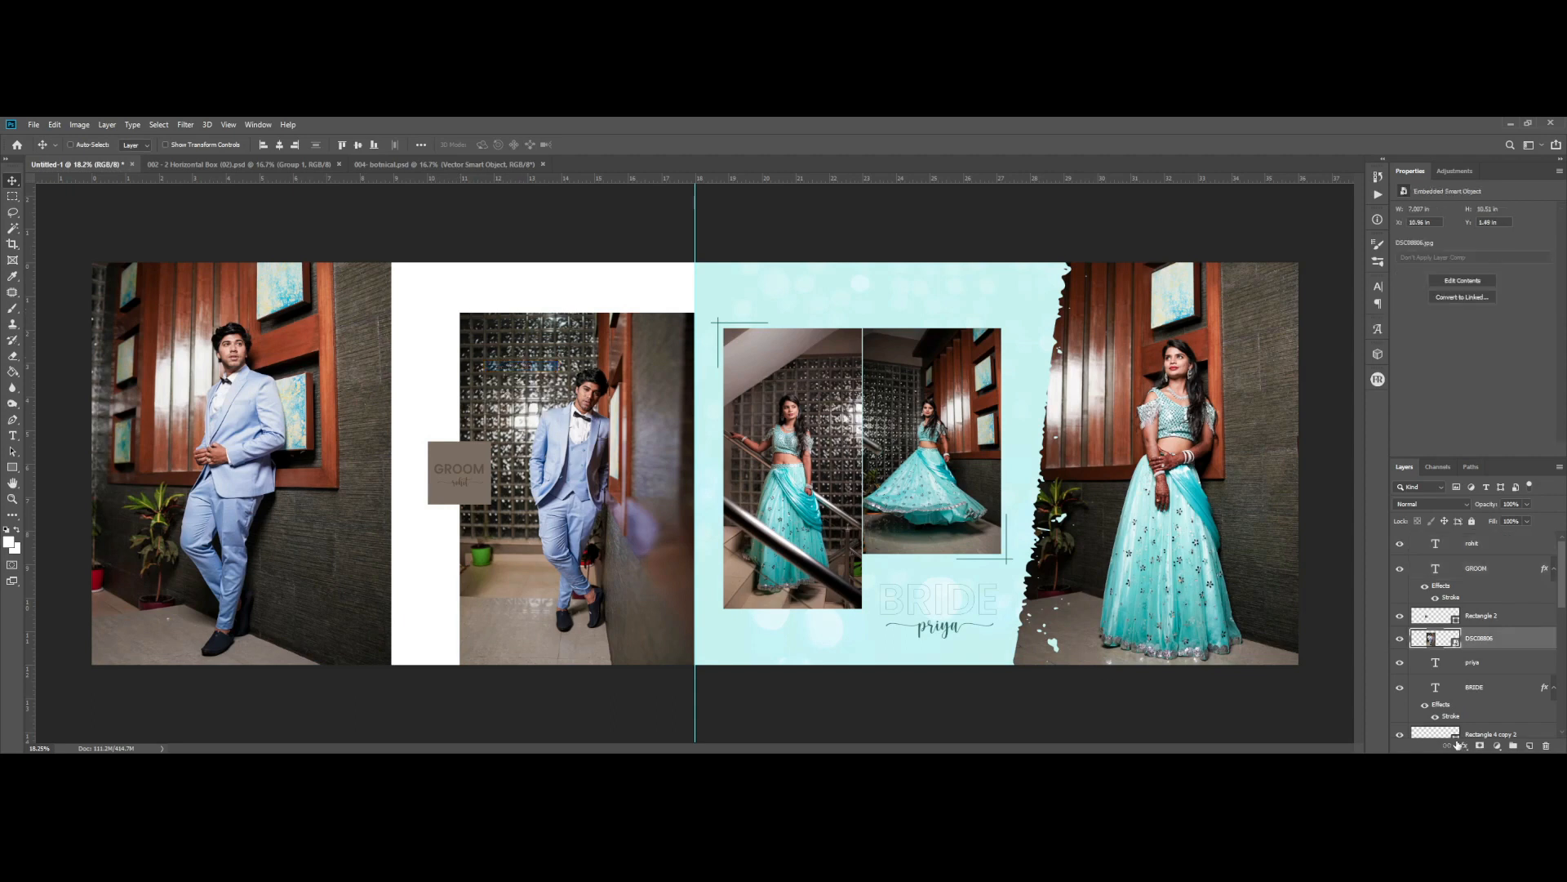
key("u")
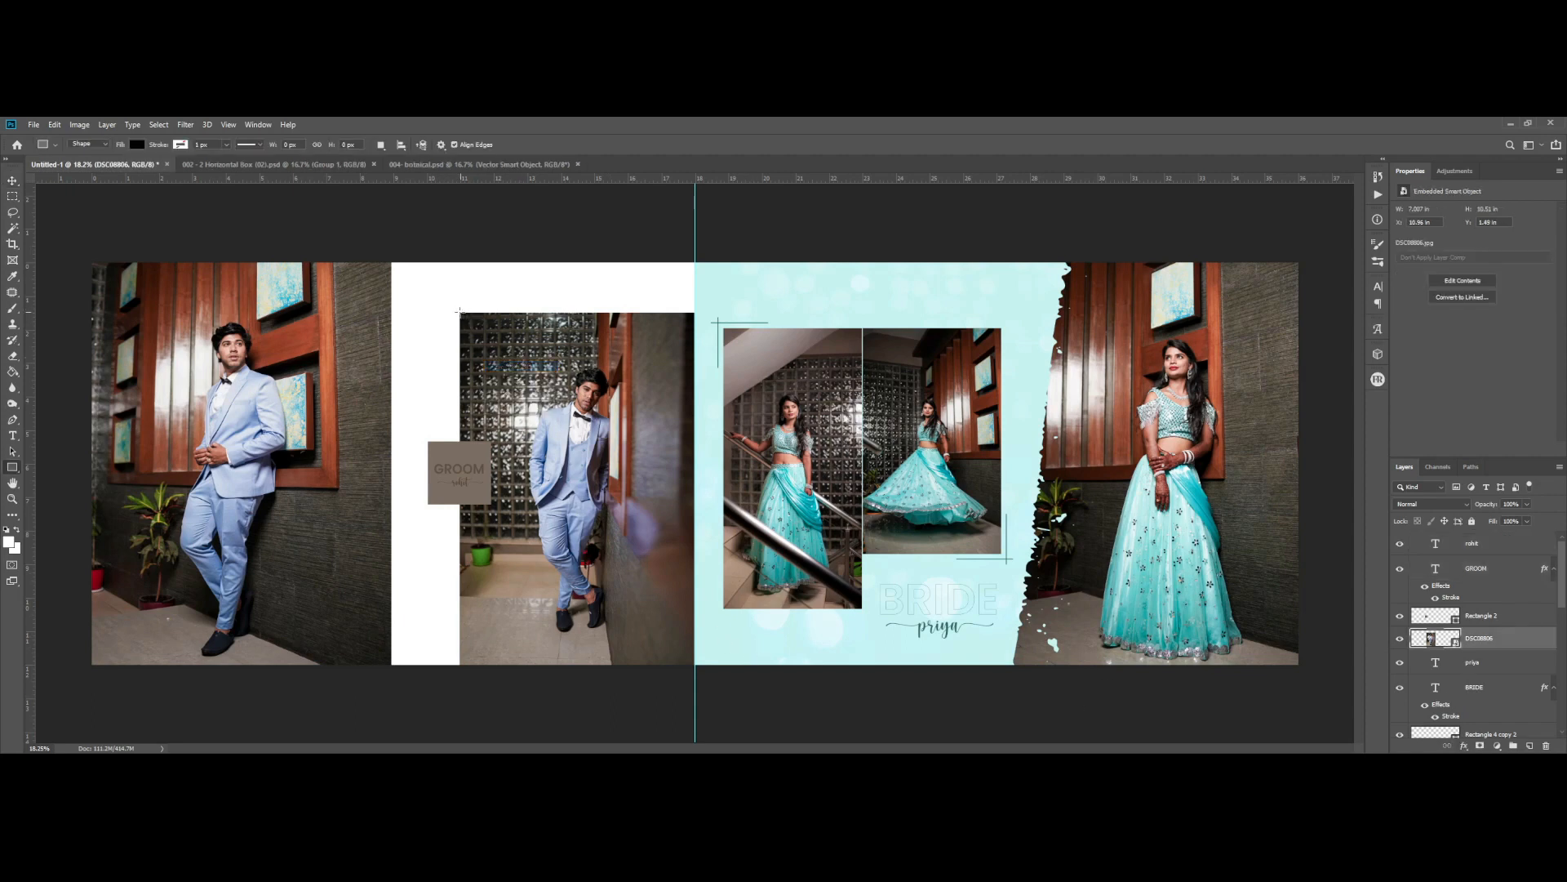
left_click_drag(458, 311, 695, 667)
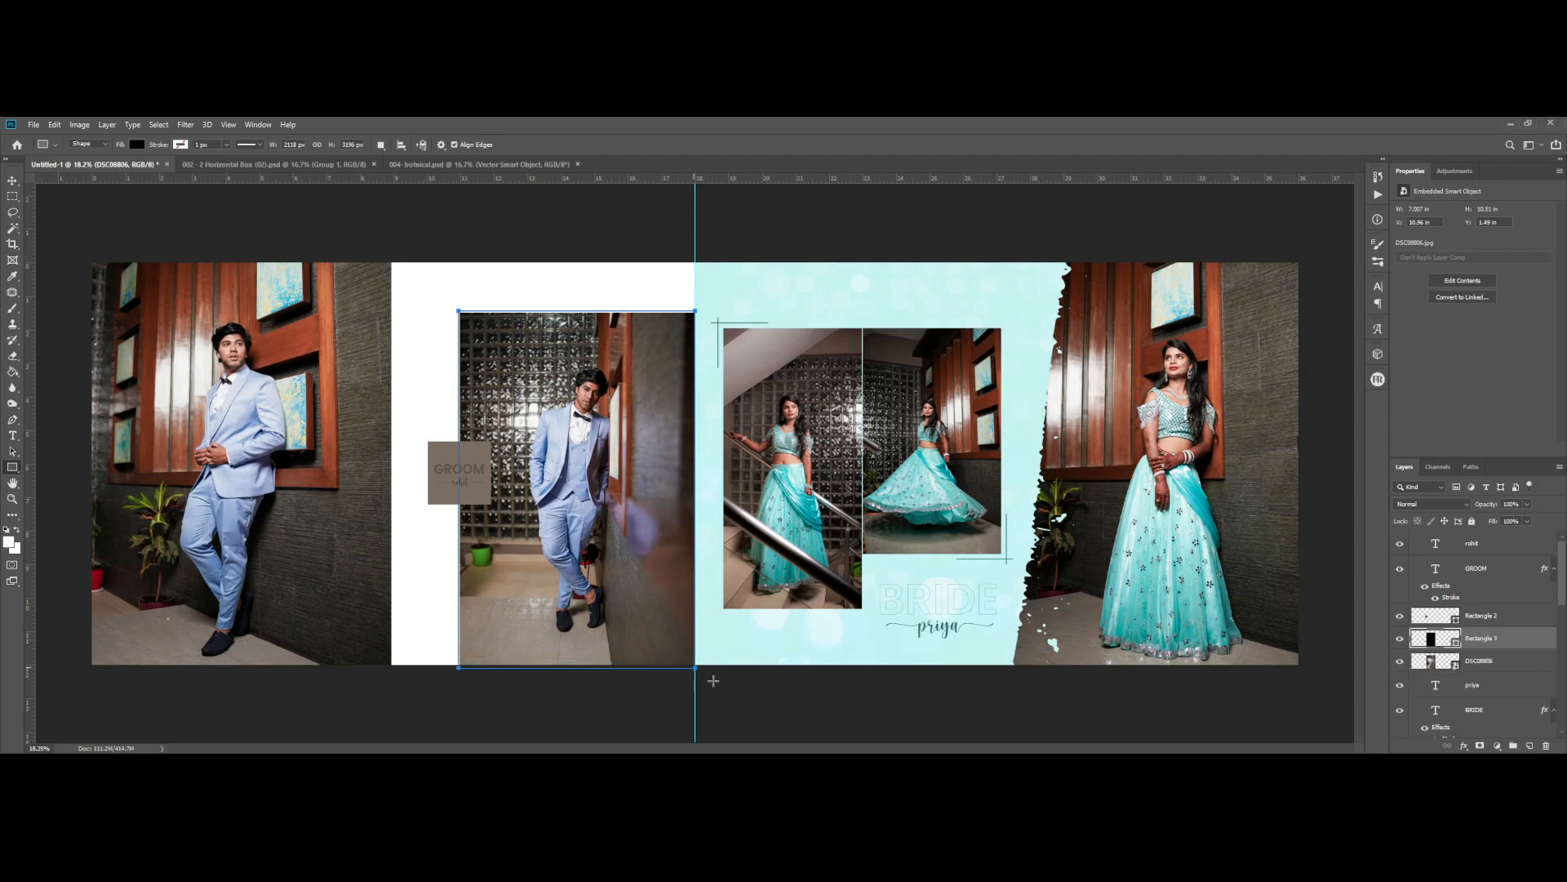
- Place the DSC08806 groom photo above the new rectangle and clip it to that shape
left_click(1486, 653)
key("ctrl+bracketright")
left_click(1486, 650, "alt")
- Round only the frame rectangle's top-left corner with a radius of about 435 px
left_click(1473, 670)
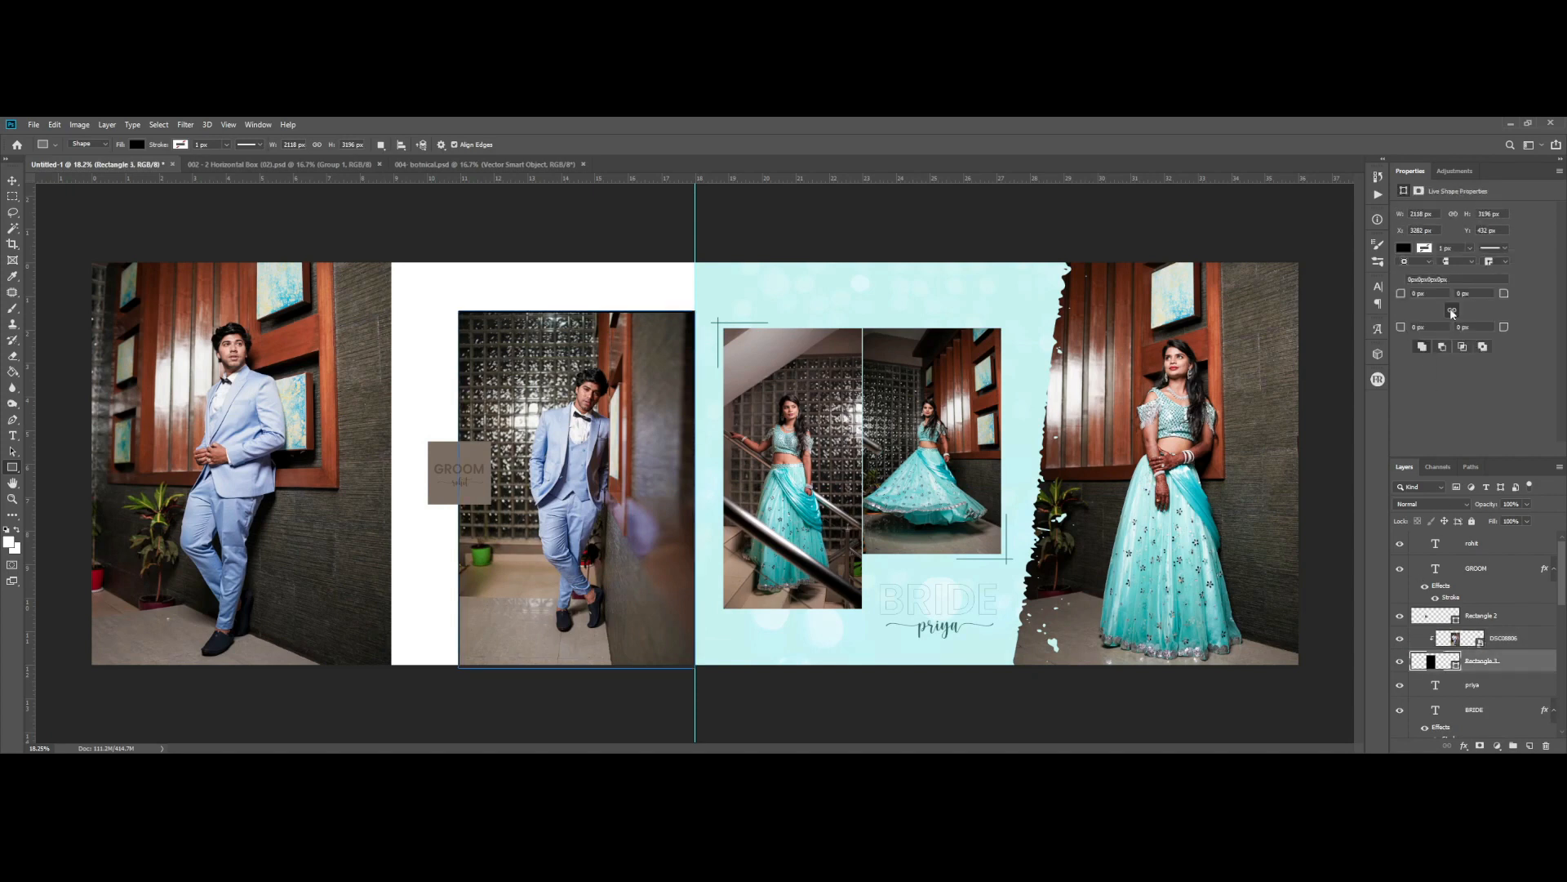
left_click_drag(1403, 296, 1436, 296)
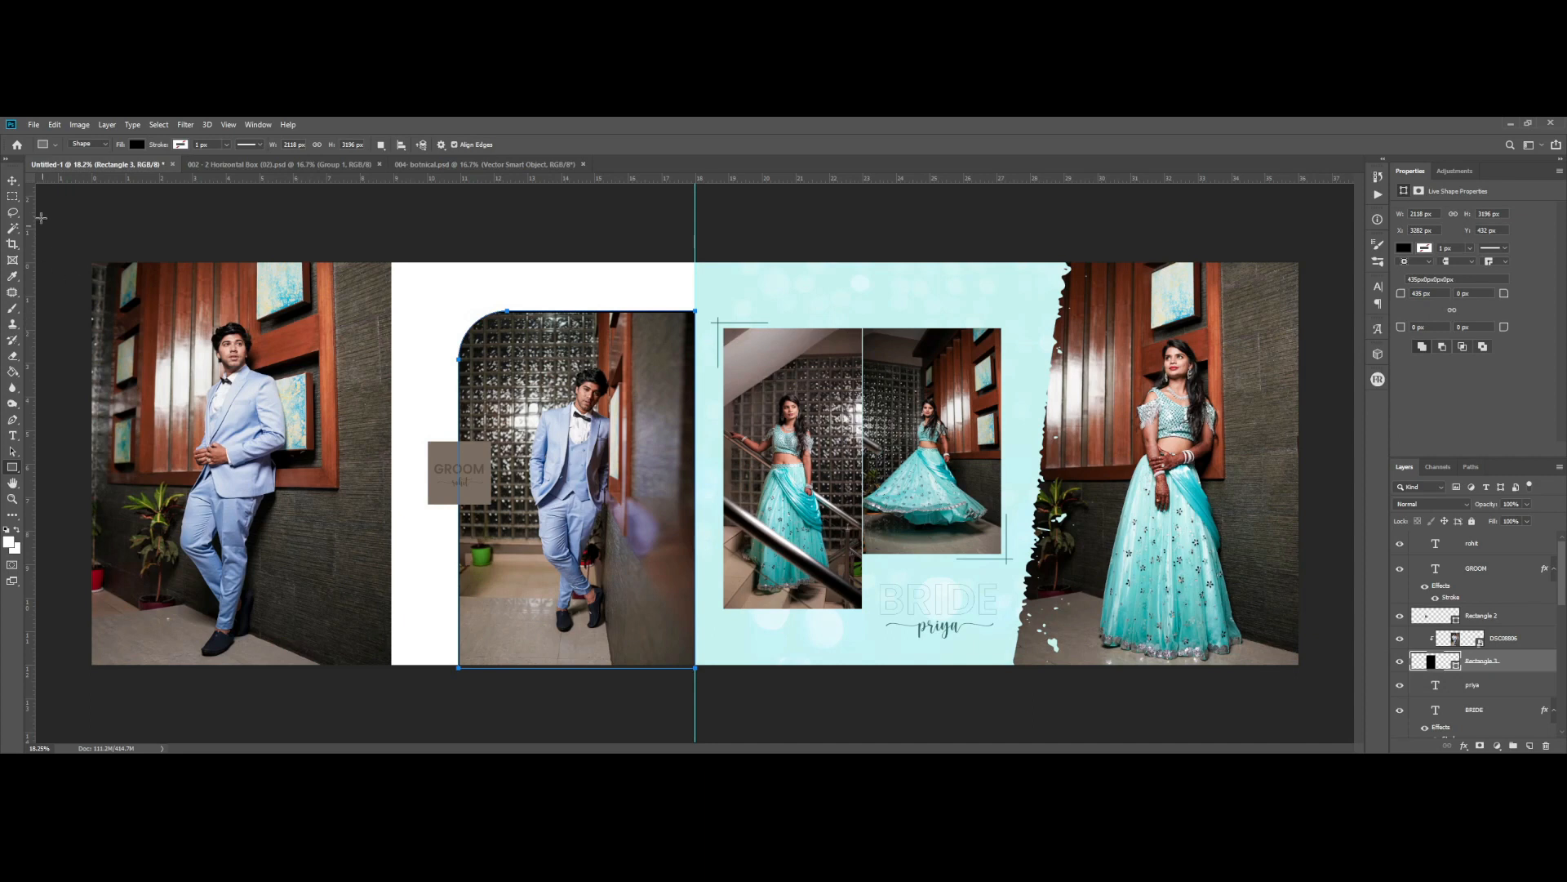
left_click(18, 185)
- Narrow the rounded frame rectangle from its right side to leave a white gap before the centre guide
right_click(628, 449)
left_click(658, 465)
key("ctrl+t")
left_click_drag(694, 489, 678, 489)
key("Return")
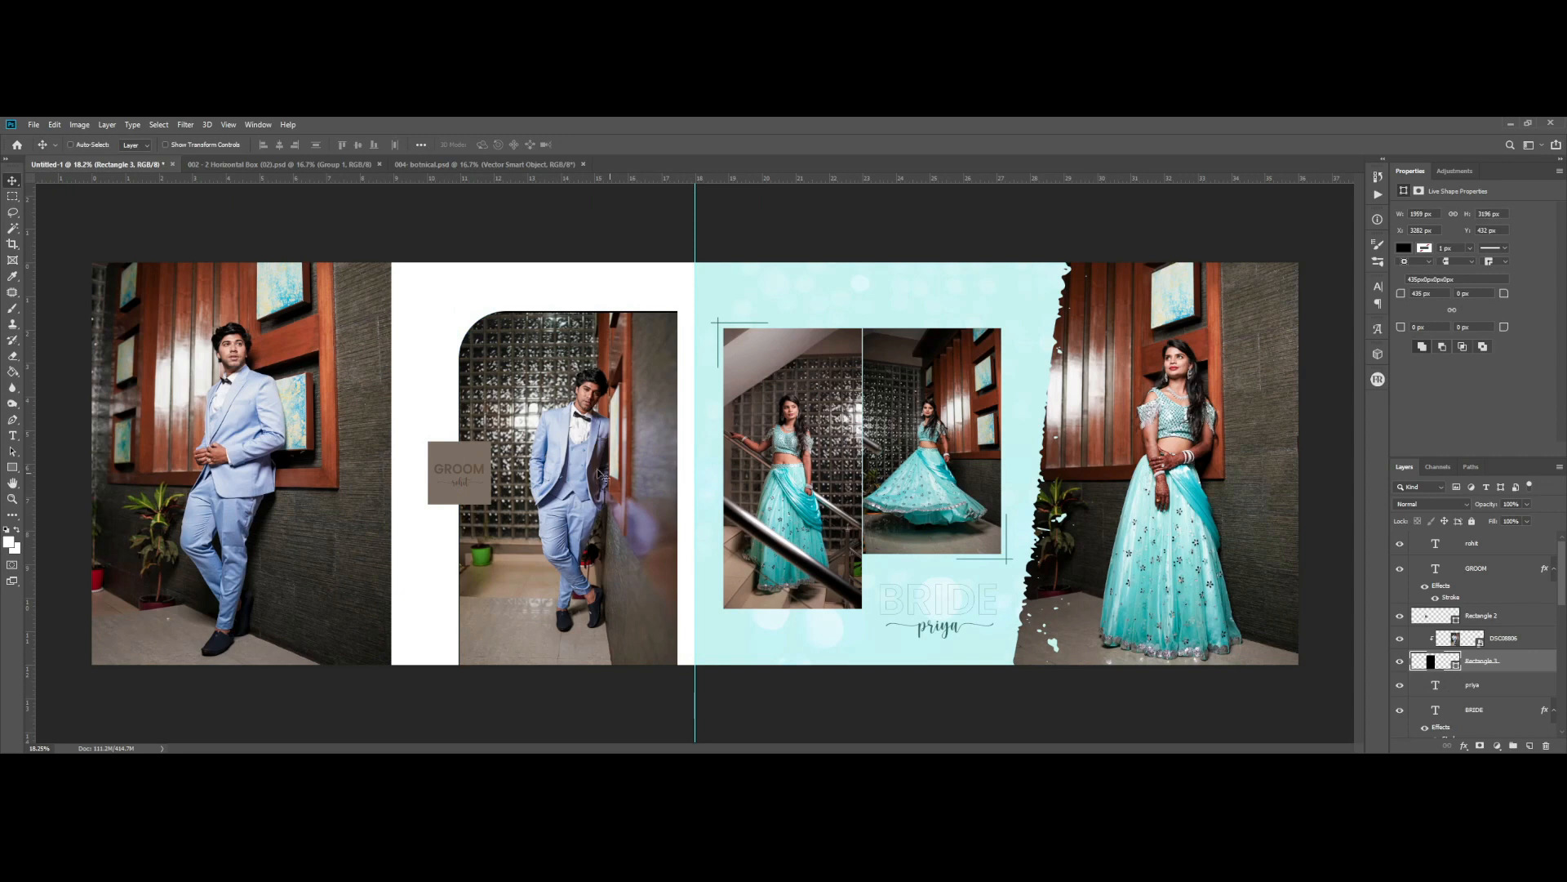
- Select the clipped groom photo together with its frame rectangle and shift both slightly to the left
scroll(549, 396, "up", 1)
right_click(605, 401)
left_click(621, 406)
right_click(607, 403)
left_click(639, 419)
left_click_drag(658, 443, 644, 443)
- Move the brown square with the GROOM title and name left so it is centred on the photo's left edge
scroll(456, 482, "up", 3)
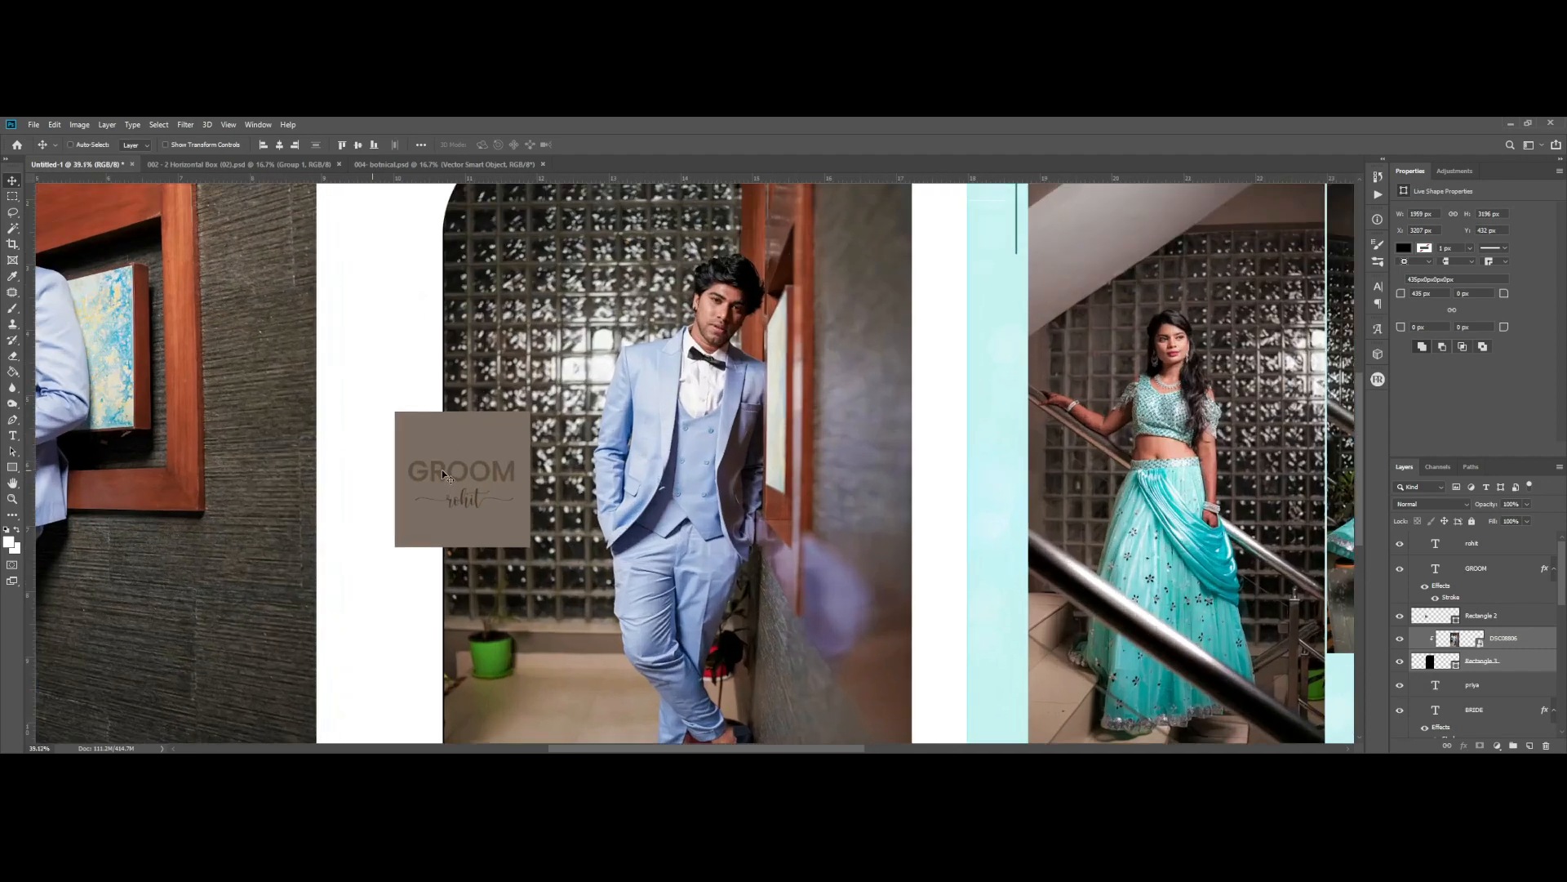
right_click(458, 477)
left_click(494, 511)
right_click(482, 507)
left_click(493, 514, "shift")
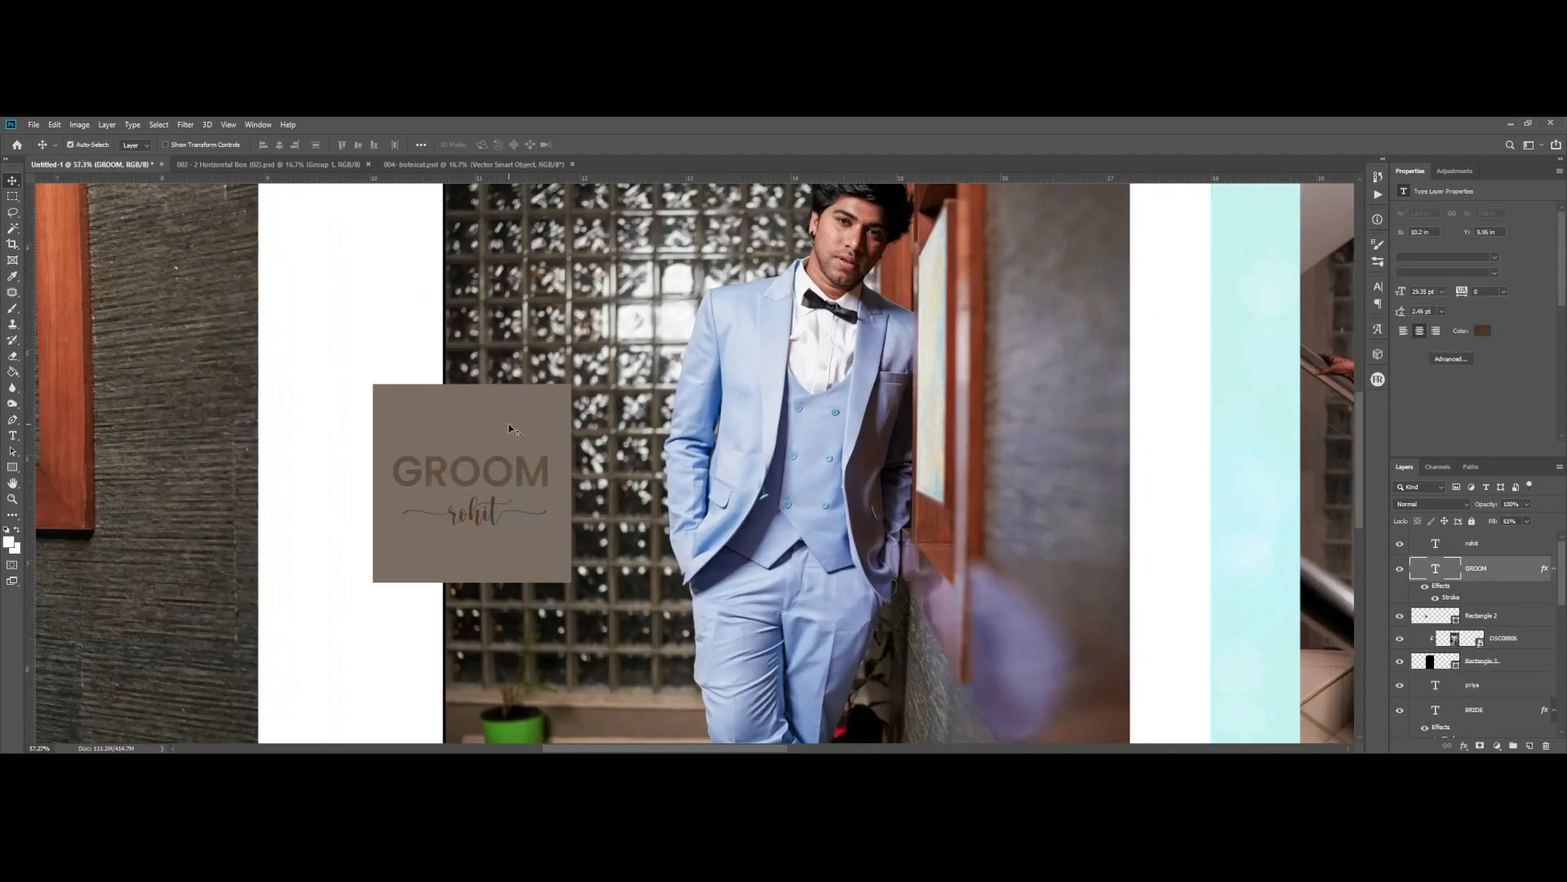
left_click_drag(525, 437, 499, 436)
- Adjust the clipped groom photo slightly to the left inside its frame with Free Transform
scroll(595, 407, "down", 3)
right_click(676, 384)
left_click(702, 394)
key("ctrl+t")
left_click_drag(756, 364, 745, 367)
key("Return")
- Hide the guides to check the whole spread's layout and show them again
scroll(707, 379, "down", 4)
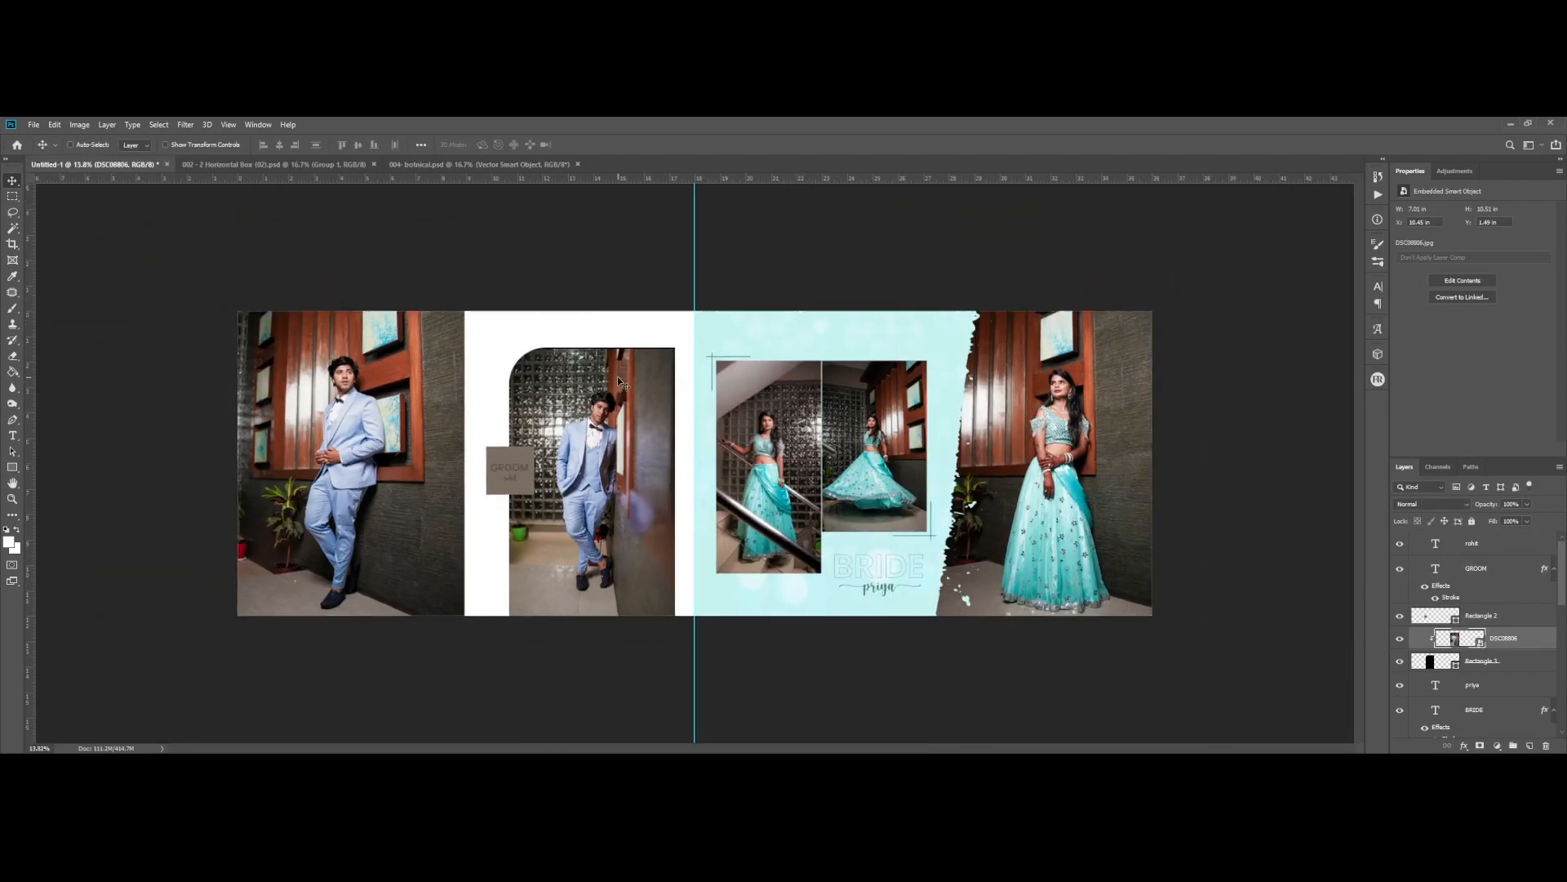
scroll(964, 598, "up", 1)
key("ctrl+semicolon")
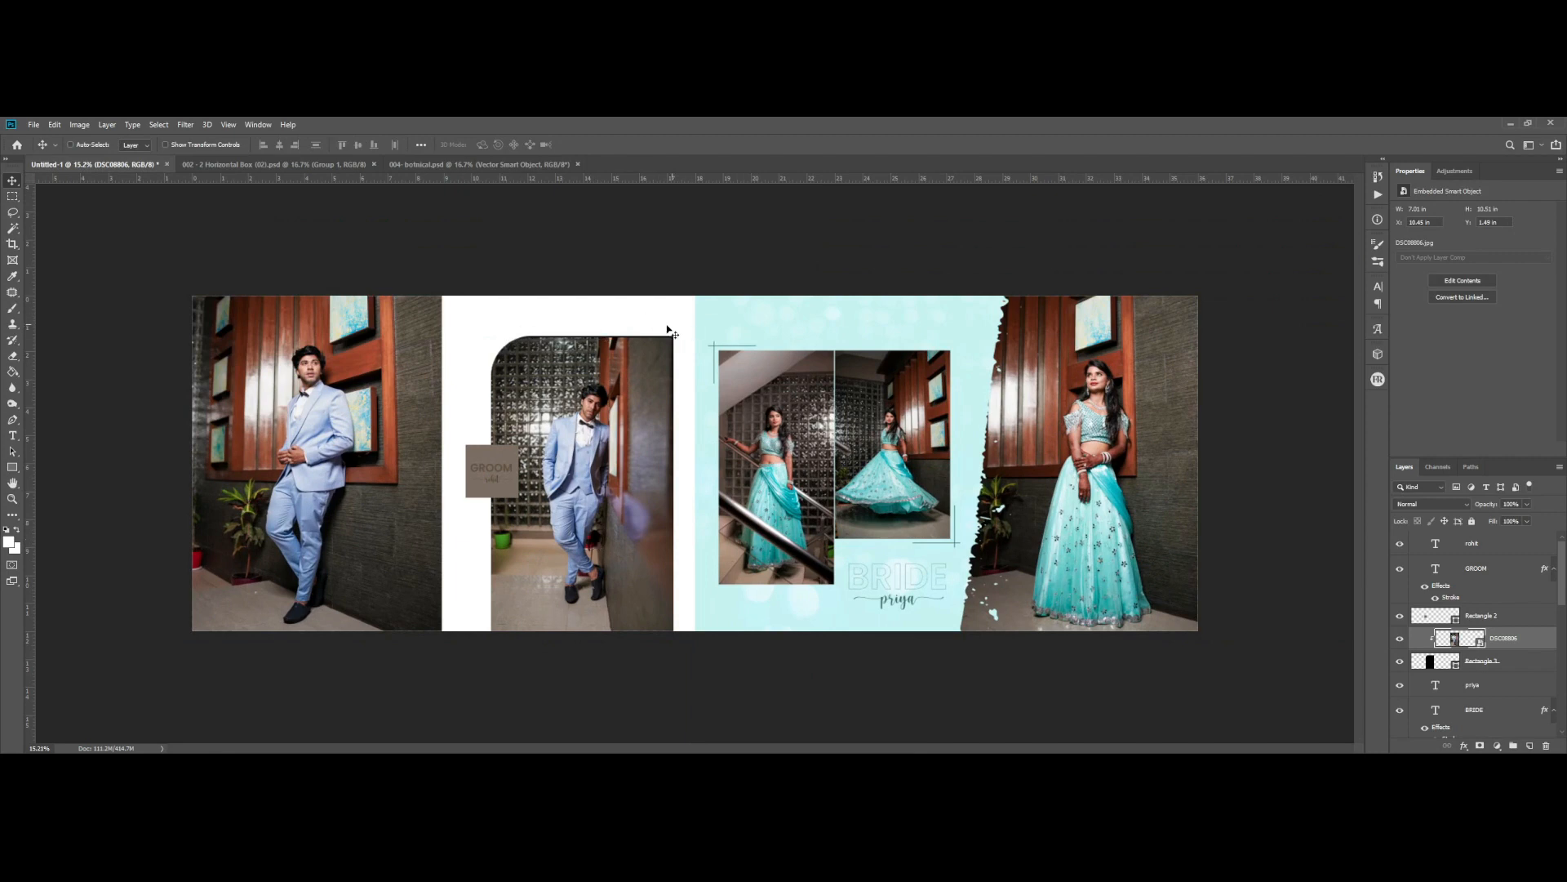
key("ctrl+semicolon")
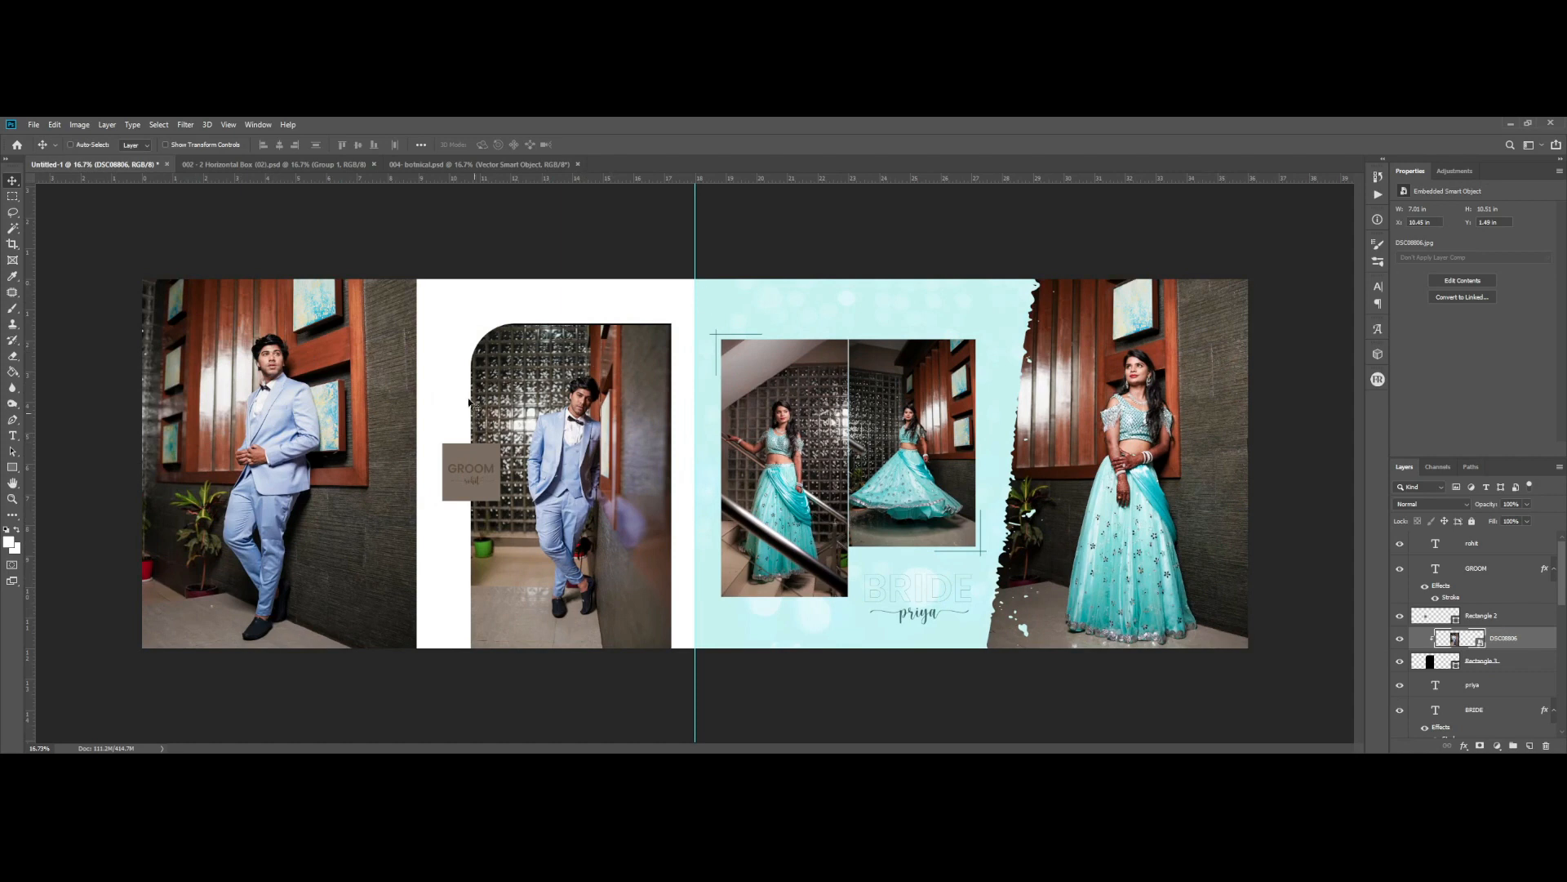
- Set the groom photo frame's top-left corner radius to 467 px
right_click(526, 407)
left_click(563, 421)
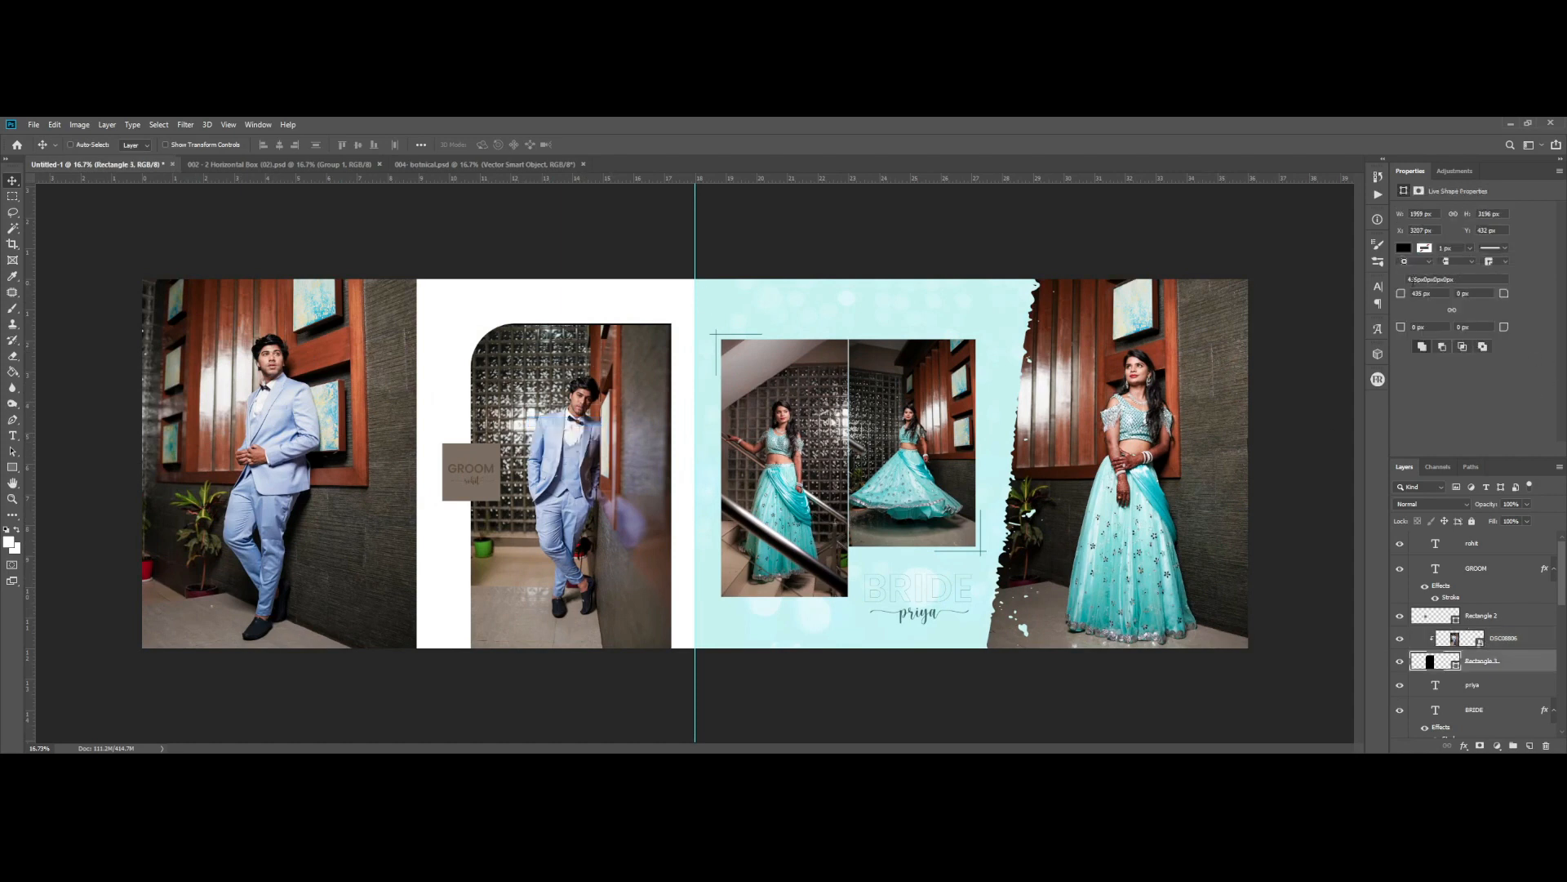
mouse_move(1402, 296)
left_mouse_down()
mouse_move(1454, 298)
mouse_move(1430, 298)
left_mouse_up()
left_click_drag(1404, 297, 1396, 298)
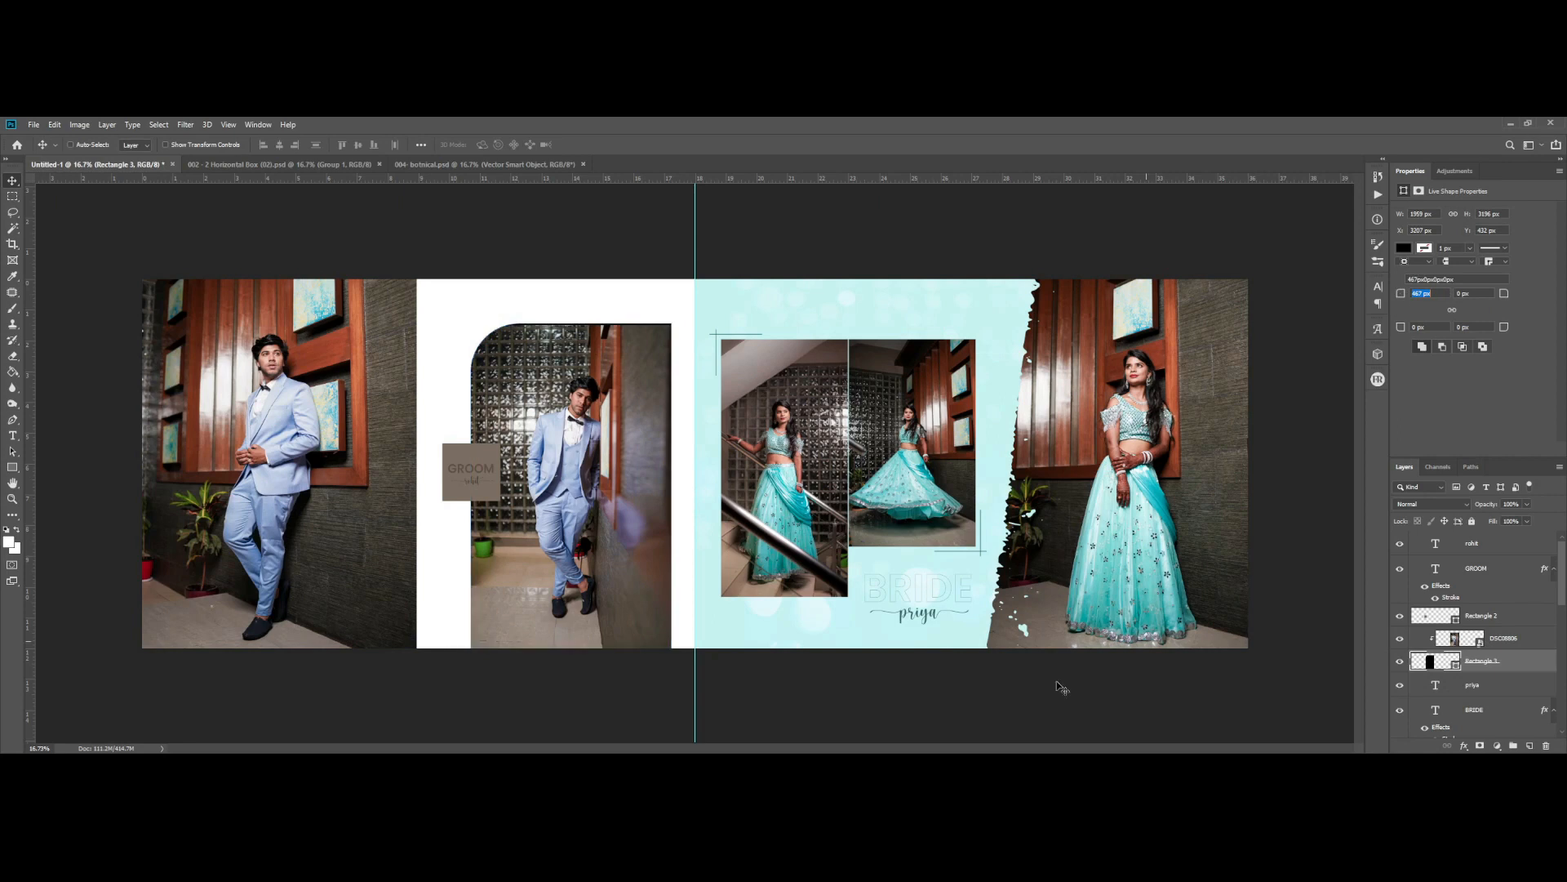